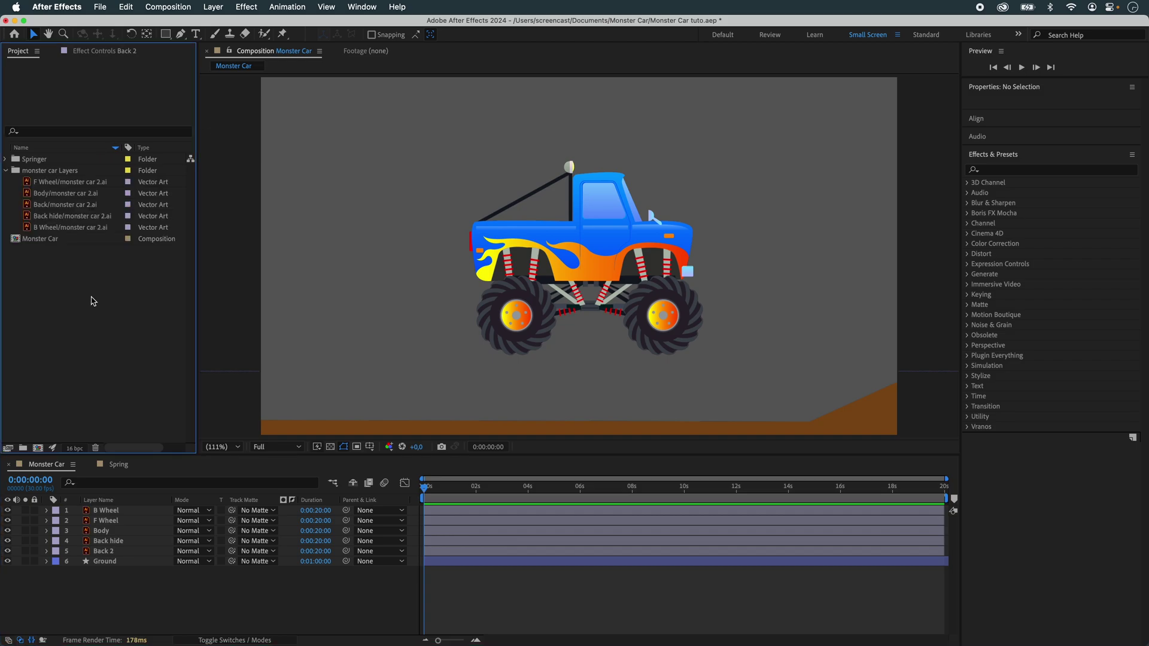
Preview the imported monster car artwork files one by one, and reopen the Monster Car composition
{"action": "left_click", "coordinate": [382, 597]}
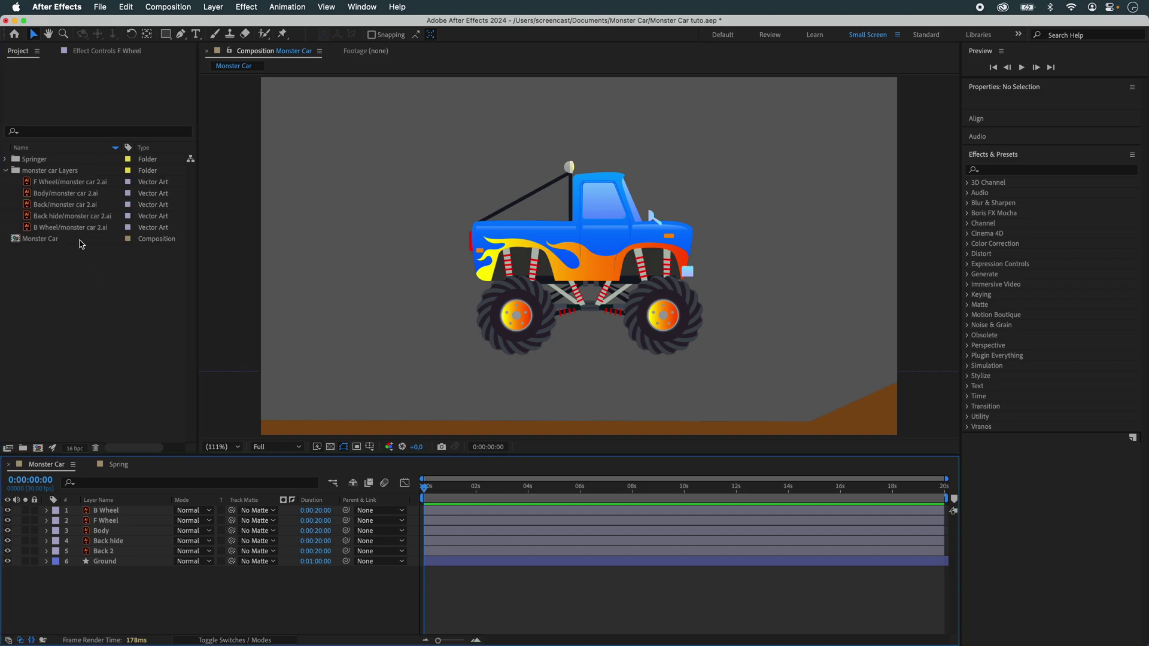
{"action": "left_click", "coordinate": [79, 182]}
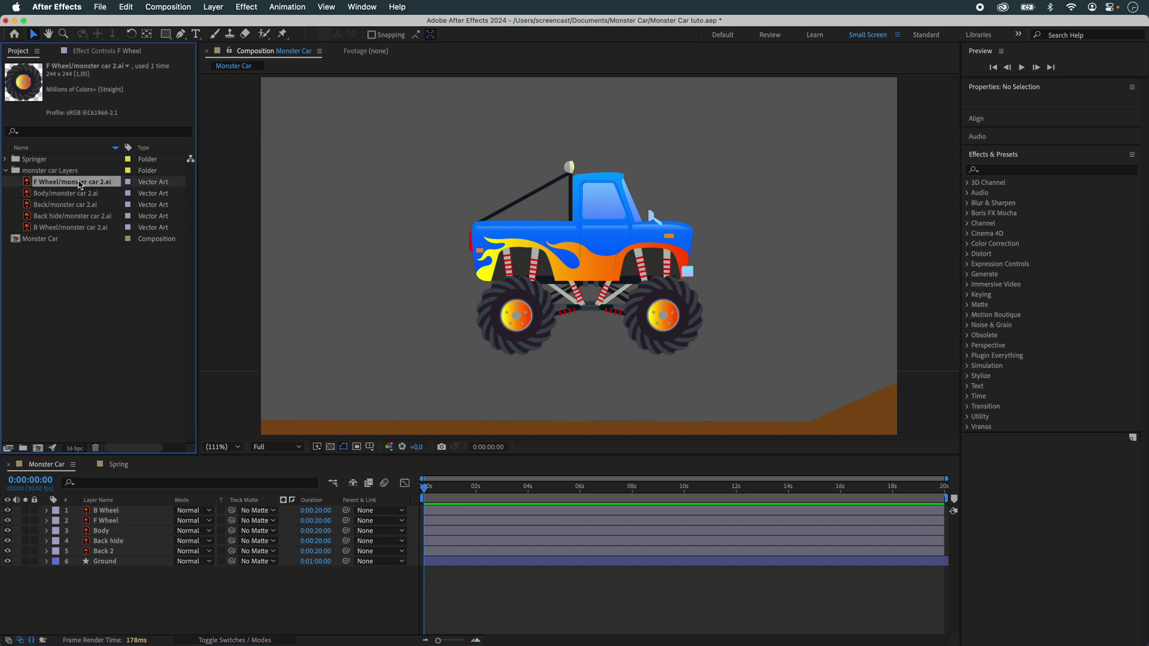
{"action": "double_click", "coordinate": [79, 182]}
{"action": "double_click", "coordinate": [78, 195]}
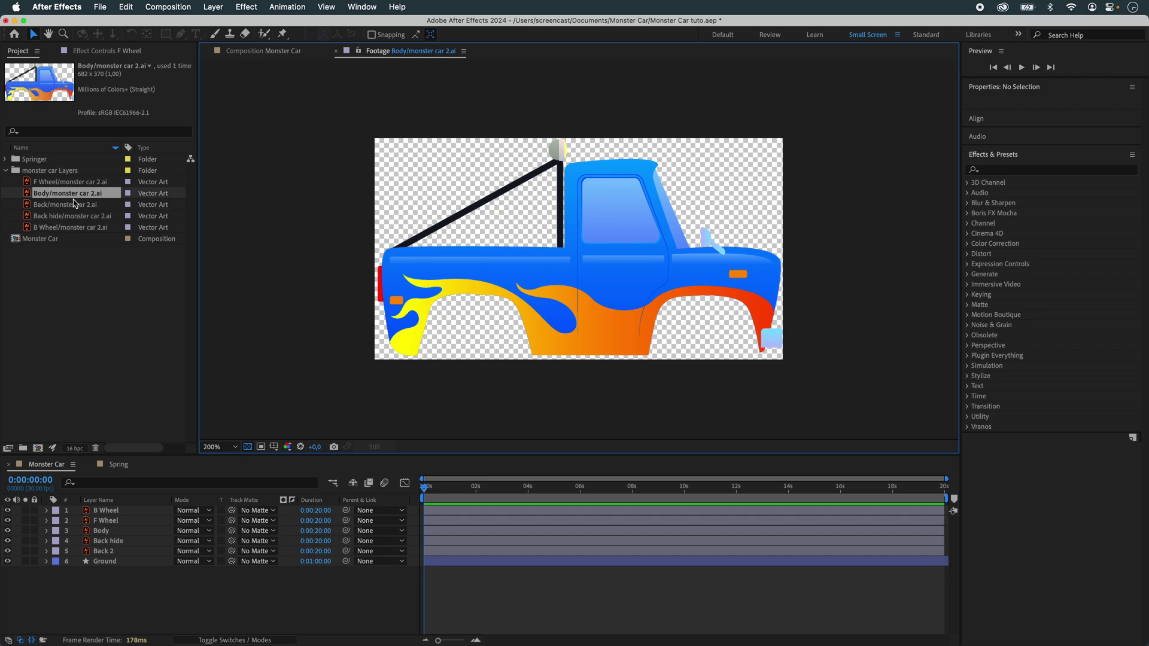
{"action": "double_click", "coordinate": [76, 205]}
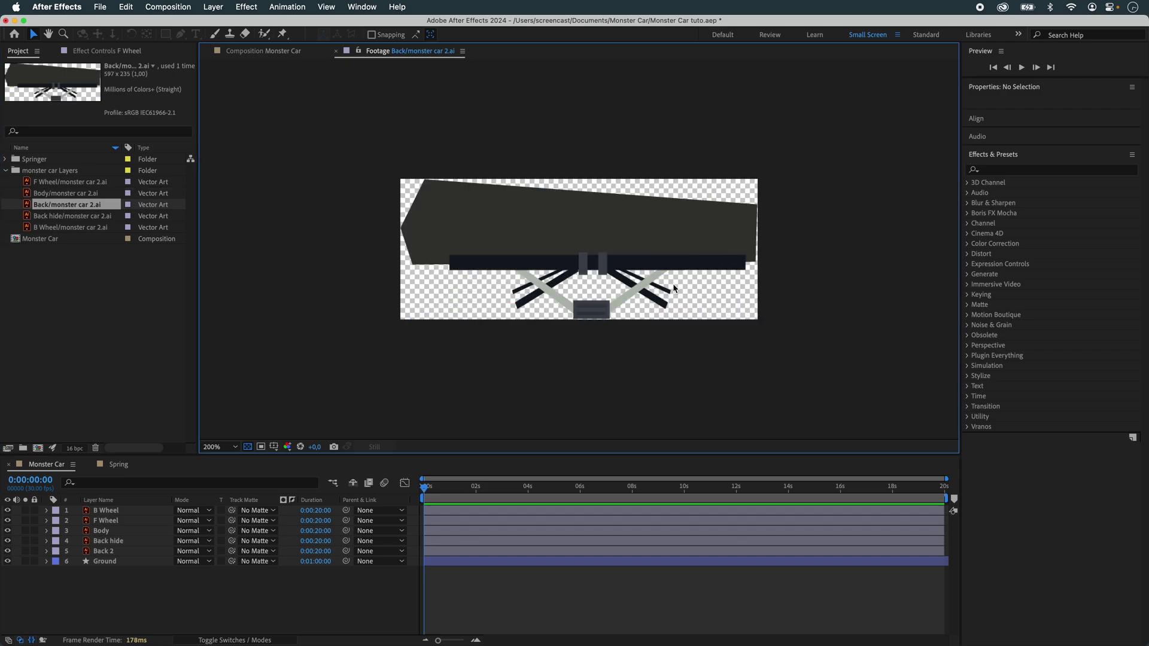
{"action": "double_click", "coordinate": [90, 217]}
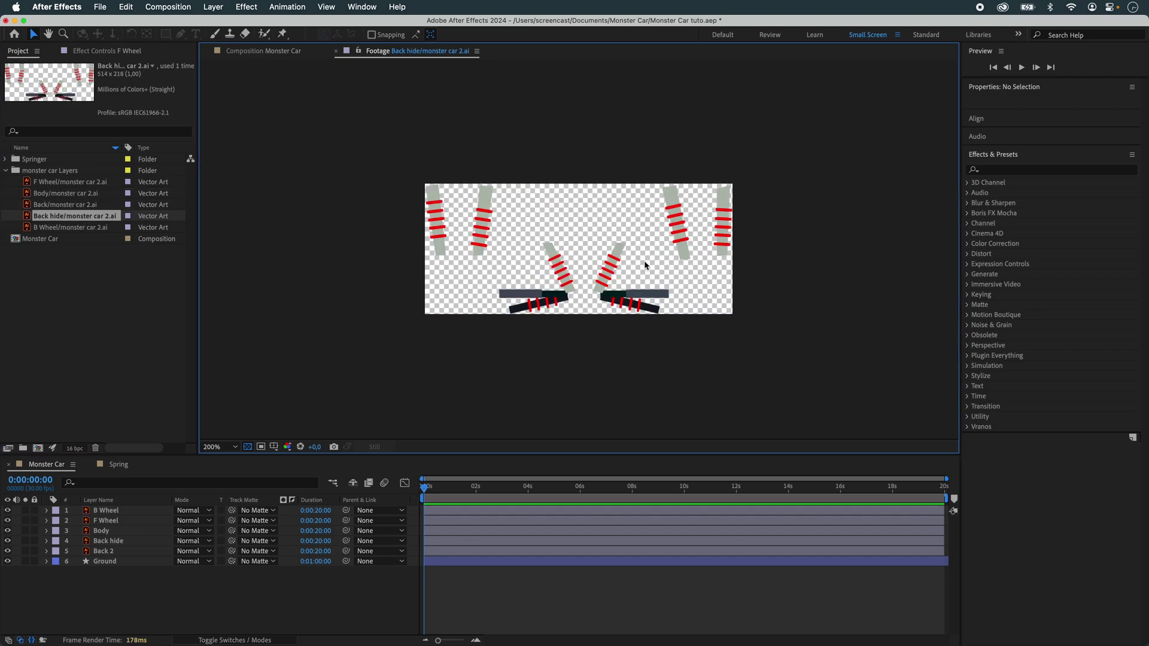
{"action": "left_click", "coordinate": [65, 229]}
{"action": "left_click", "coordinate": [94, 280]}
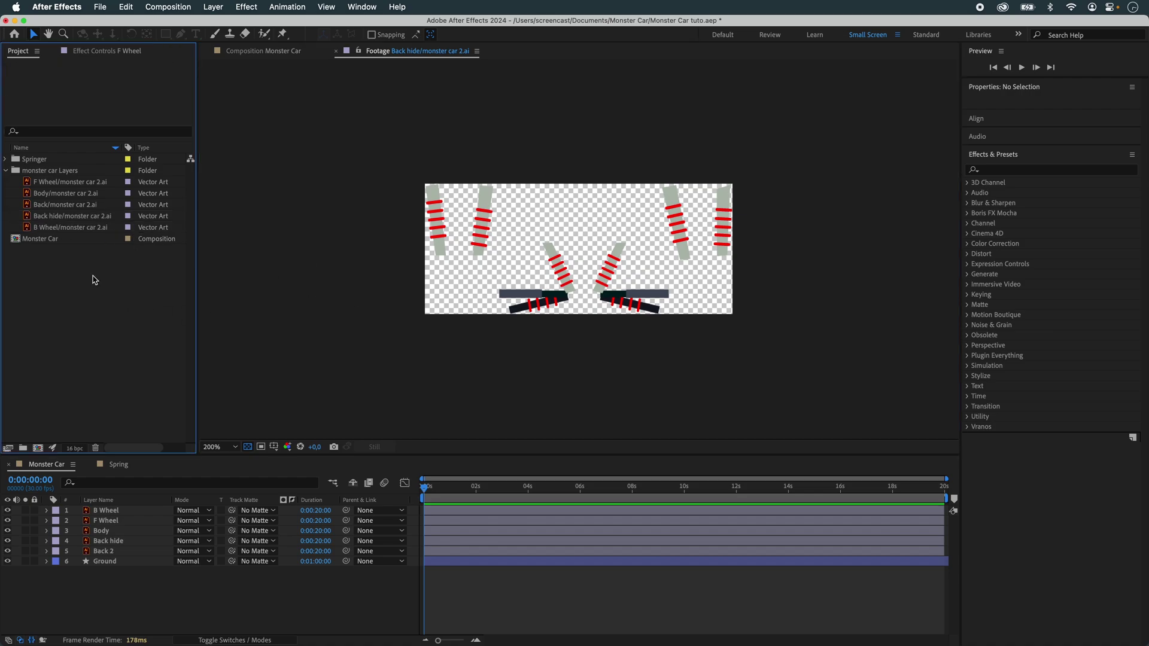
{"action": "double_click", "coordinate": [43, 239]}
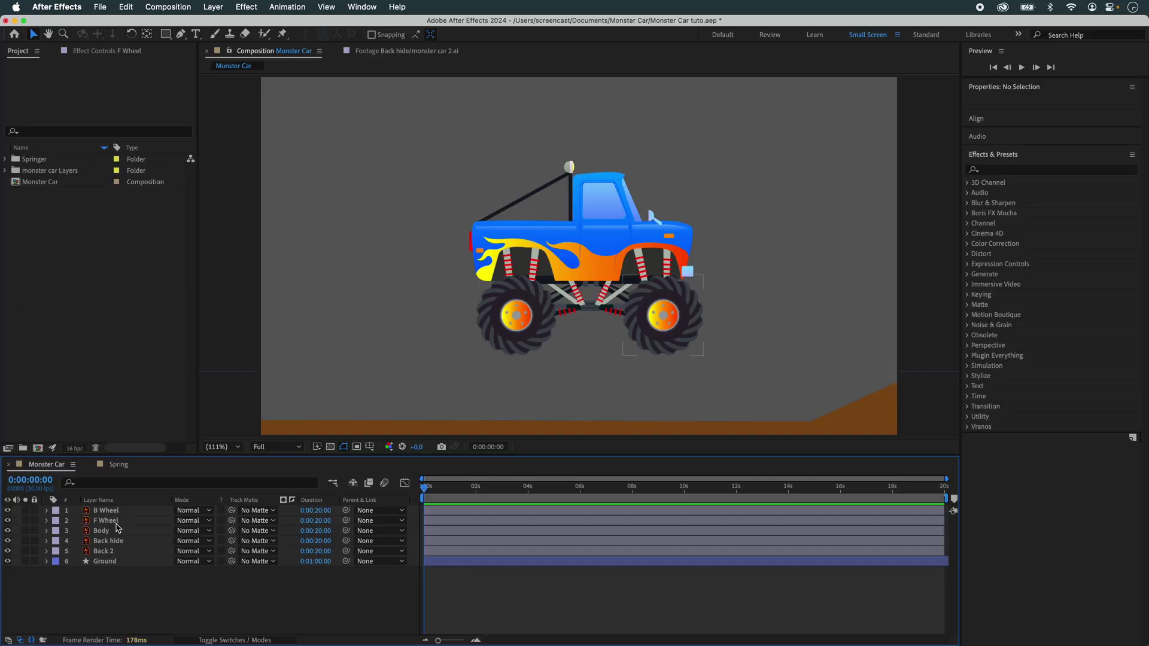
Review the Monster Car composition's size, frame rate and duration settings without changing them
{"action": "left_click", "coordinate": [118, 512]}
{"action": "left_click", "coordinate": [128, 578]}
{"action": "key", "text": "super+k"}
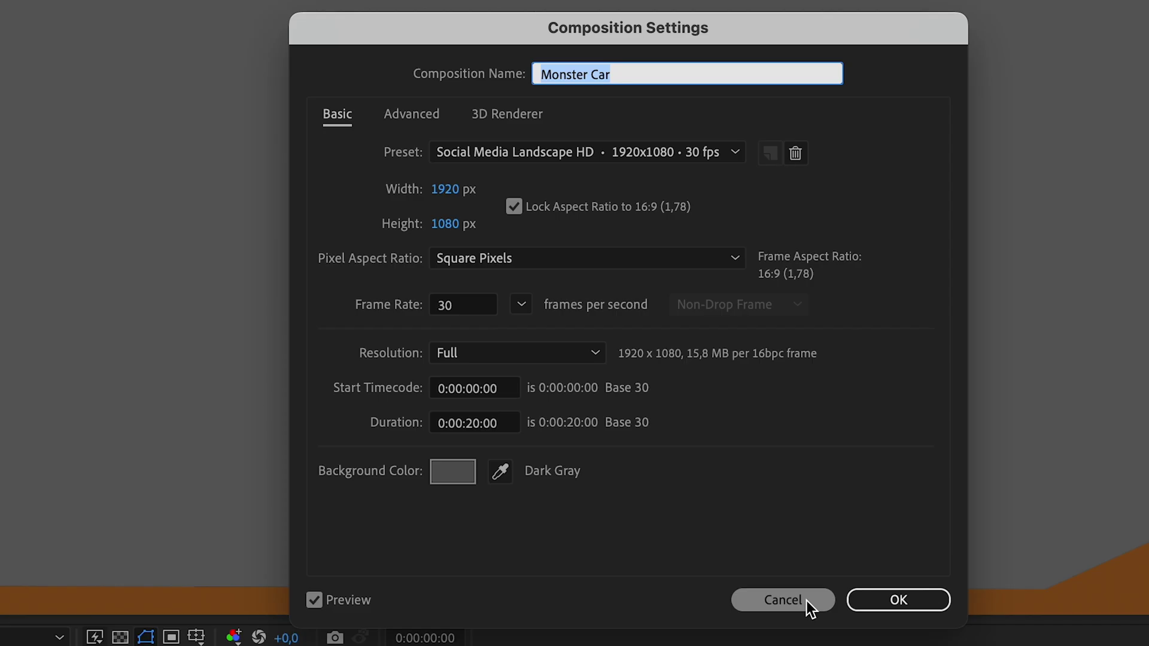
{"action": "left_click", "coordinate": [807, 601]}
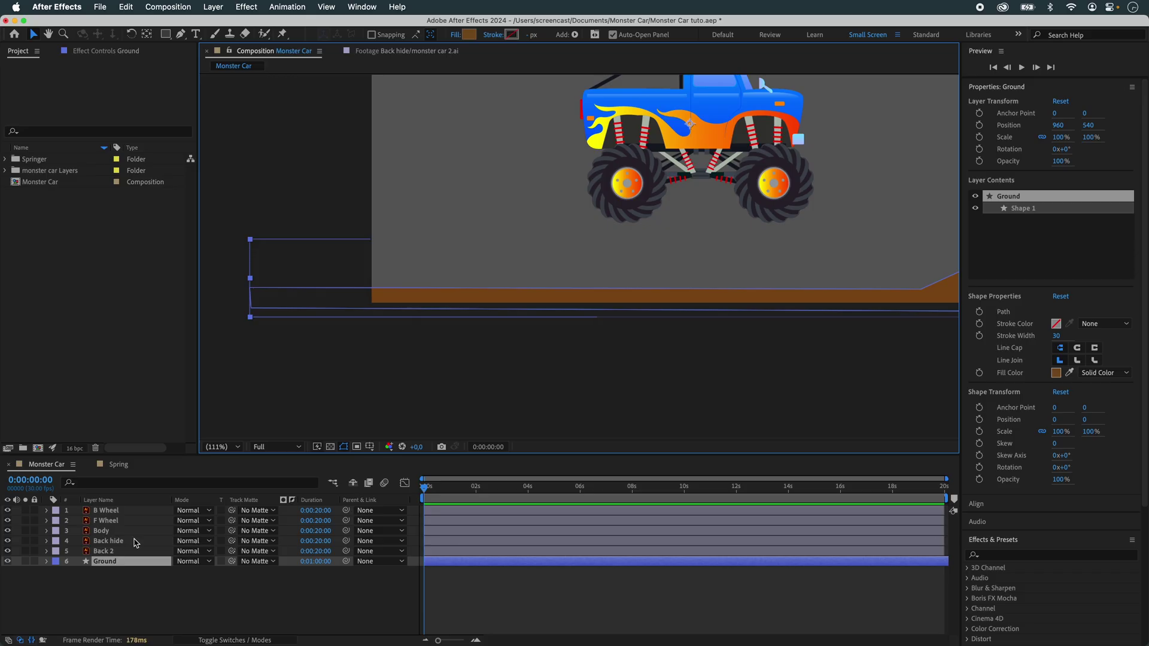
Inspect the full length of the Ground shape's terrain outline beyond the frame, and return to the 100% view
{"action": "key", "text": "h"}
{"action": "left_click_drag", "start_coordinate": [774, 328], "coordinate": [471, 318]}
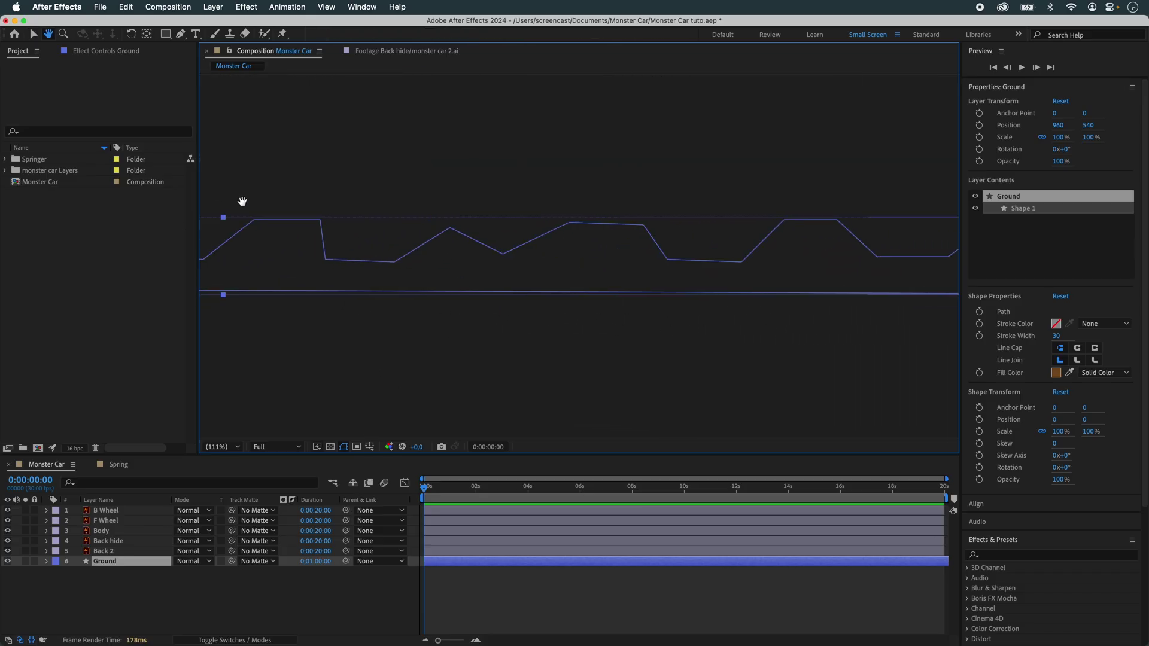
{"action": "key", "text": "v"}
{"action": "key", "text": "h"}
{"action": "left_click_drag", "start_coordinate": [802, 261], "coordinate": [410, 272]}
{"action": "key", "text": "slash"}
{"action": "key", "text": "v"}
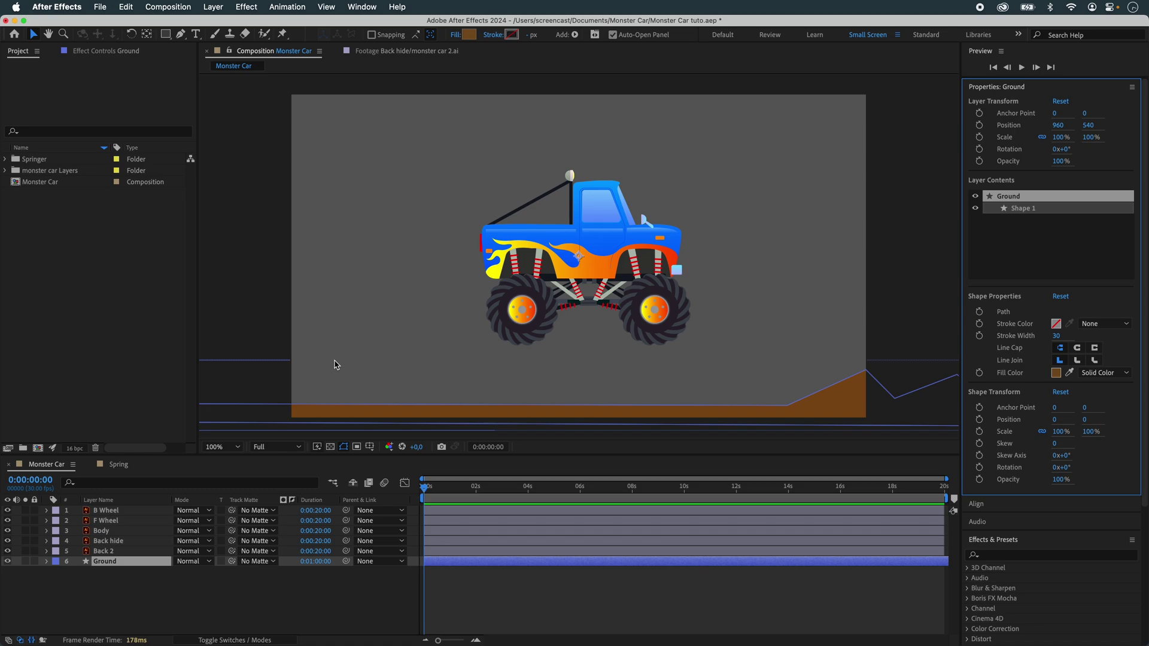
Examine which part of the truck each layer holds, from B Wheel and F Wheel through Body, Back hide and Back 2
{"action": "left_click", "coordinate": [130, 511]}
{"action": "left_click", "coordinate": [120, 521]}
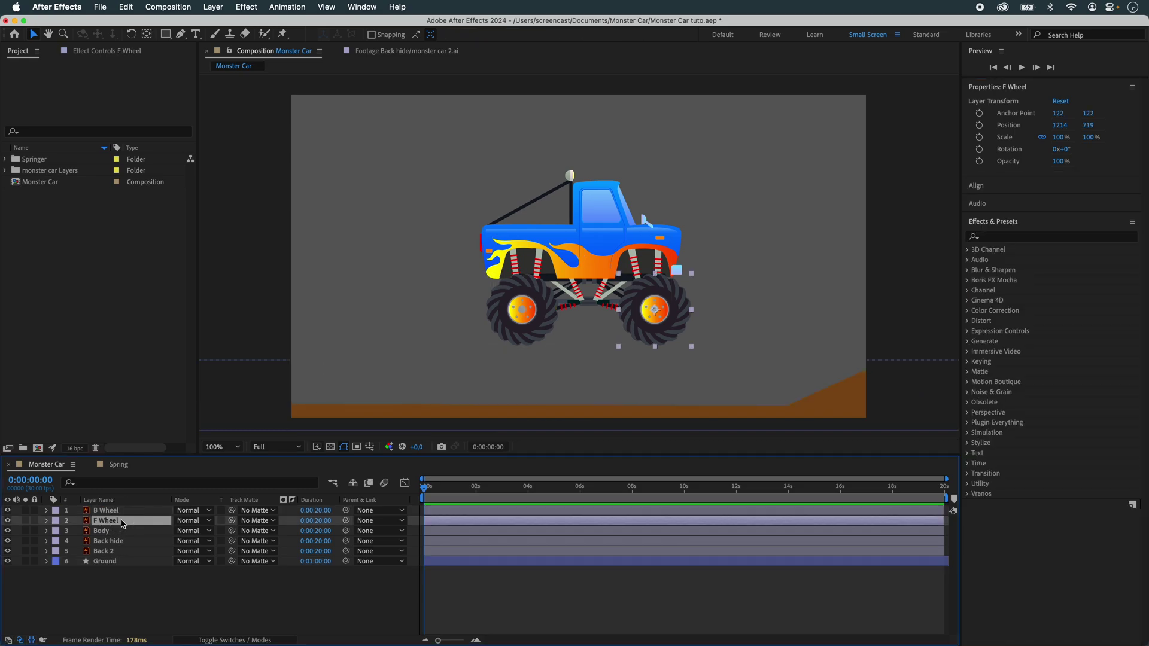
{"action": "left_click", "coordinate": [112, 532]}
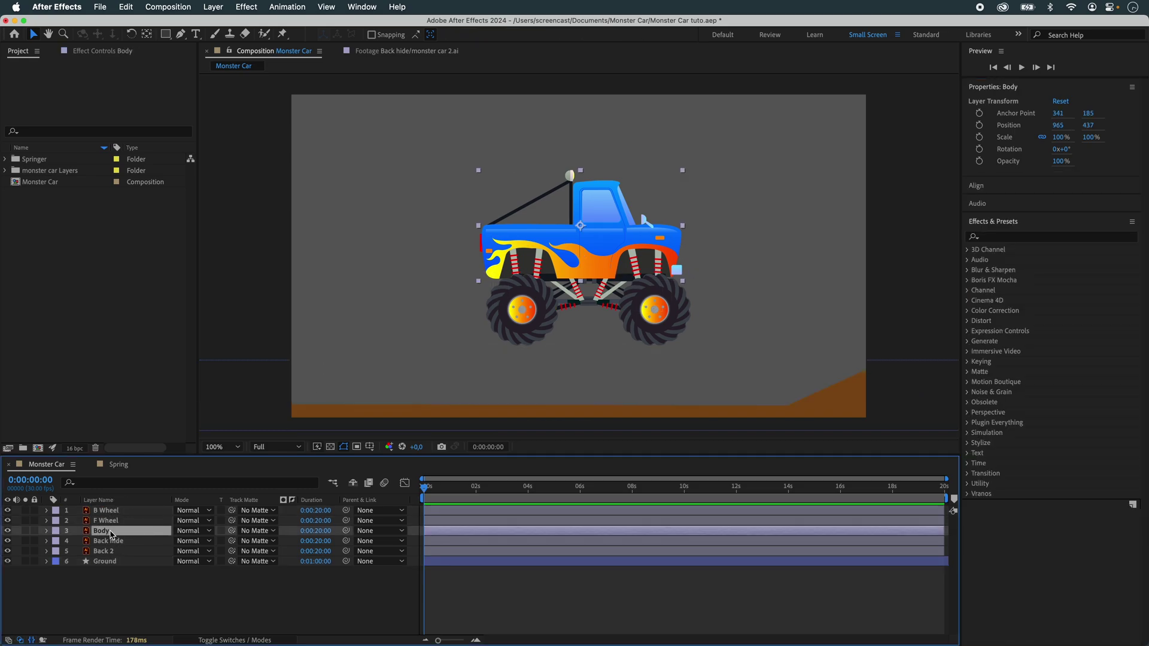
{"action": "left_click", "coordinate": [118, 542]}
{"action": "left_click", "coordinate": [120, 551]}
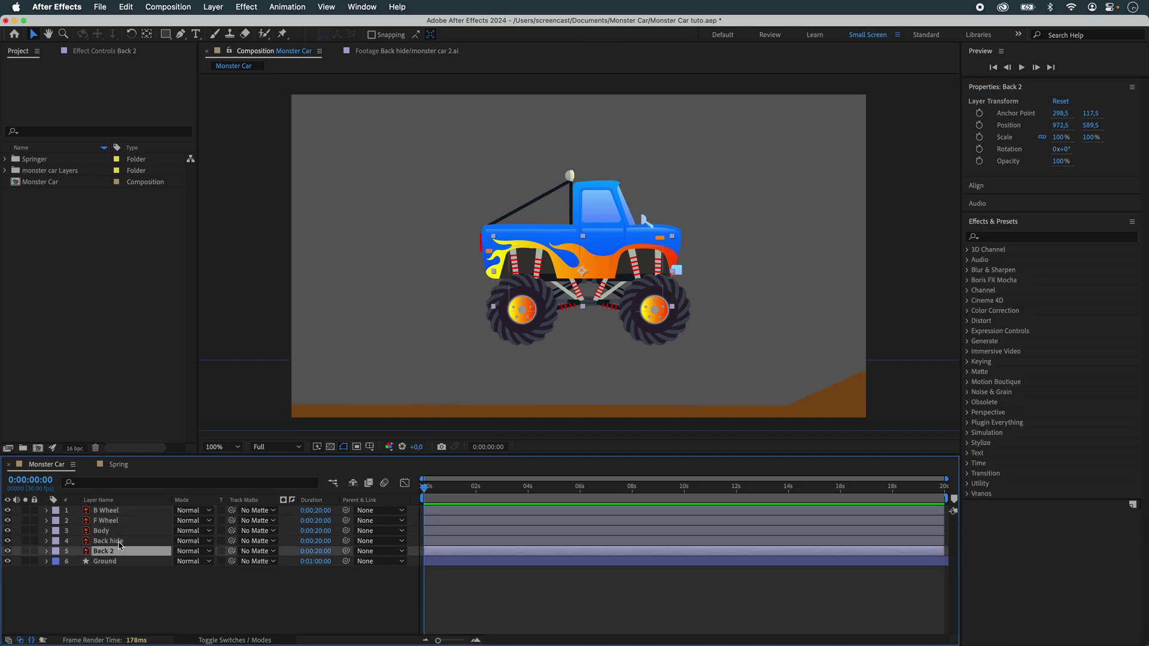
{"action": "left_click", "coordinate": [119, 542]}
{"action": "left_click", "coordinate": [120, 550]}
{"action": "left_click", "coordinate": [119, 542]}
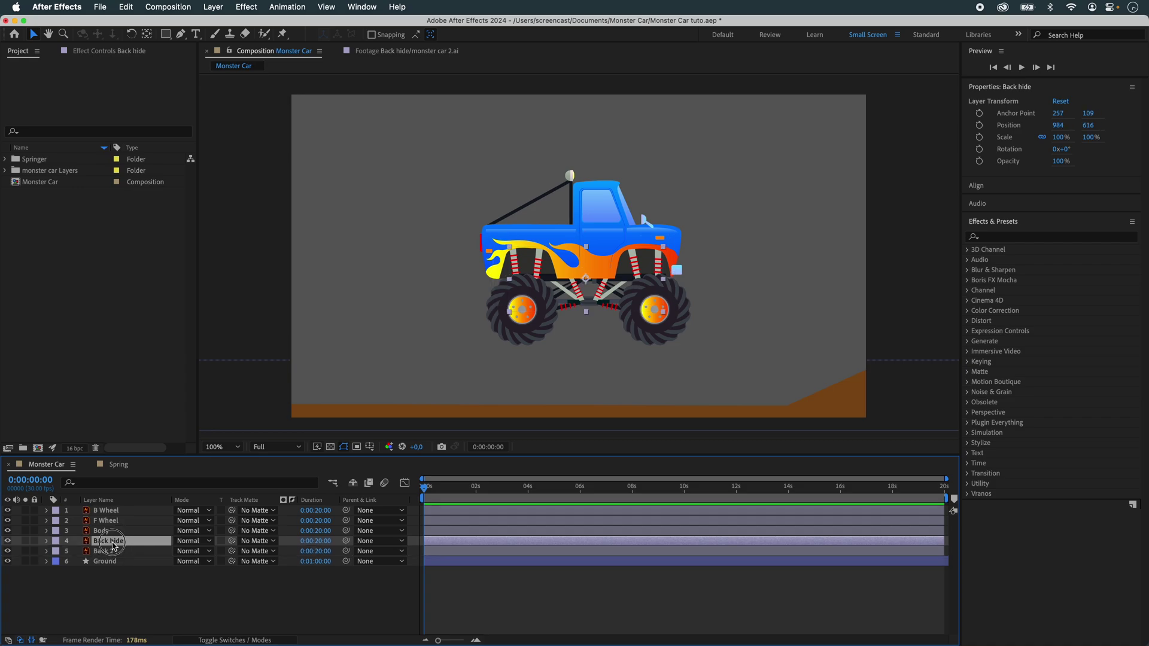
{"action": "left_click", "coordinate": [139, 592]}
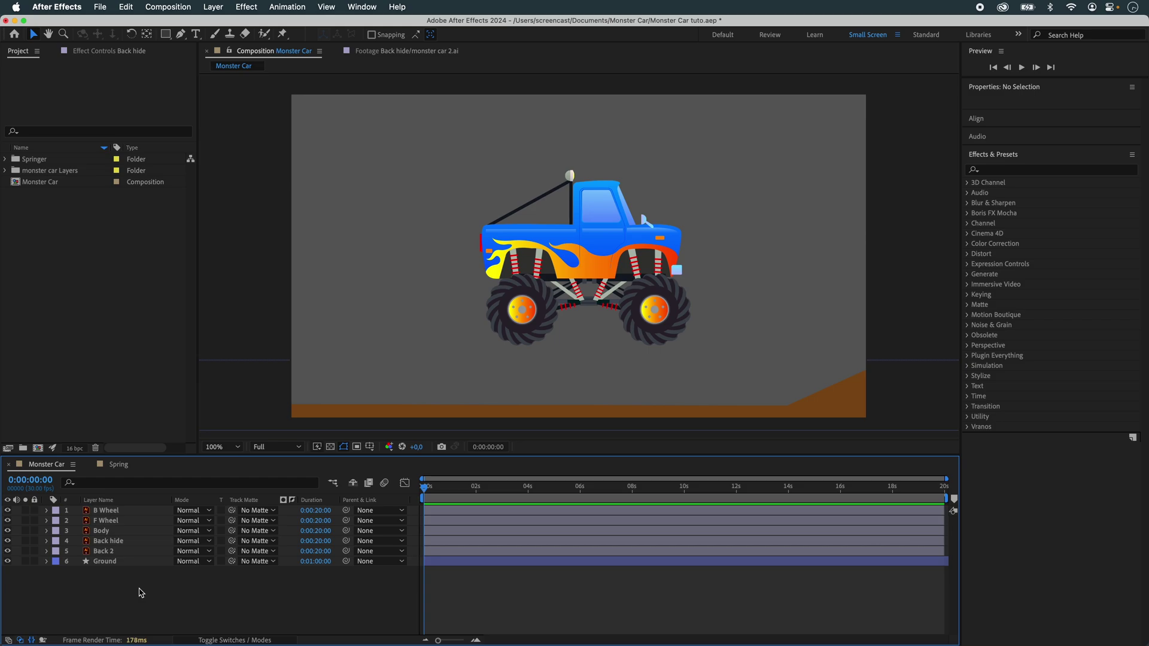
Add an elliptical mask filling the layer bounds to both the B Wheel and F Wheel layers
{"action": "left_click", "coordinate": [111, 512]}
{"action": "left_click", "coordinate": [166, 33]}
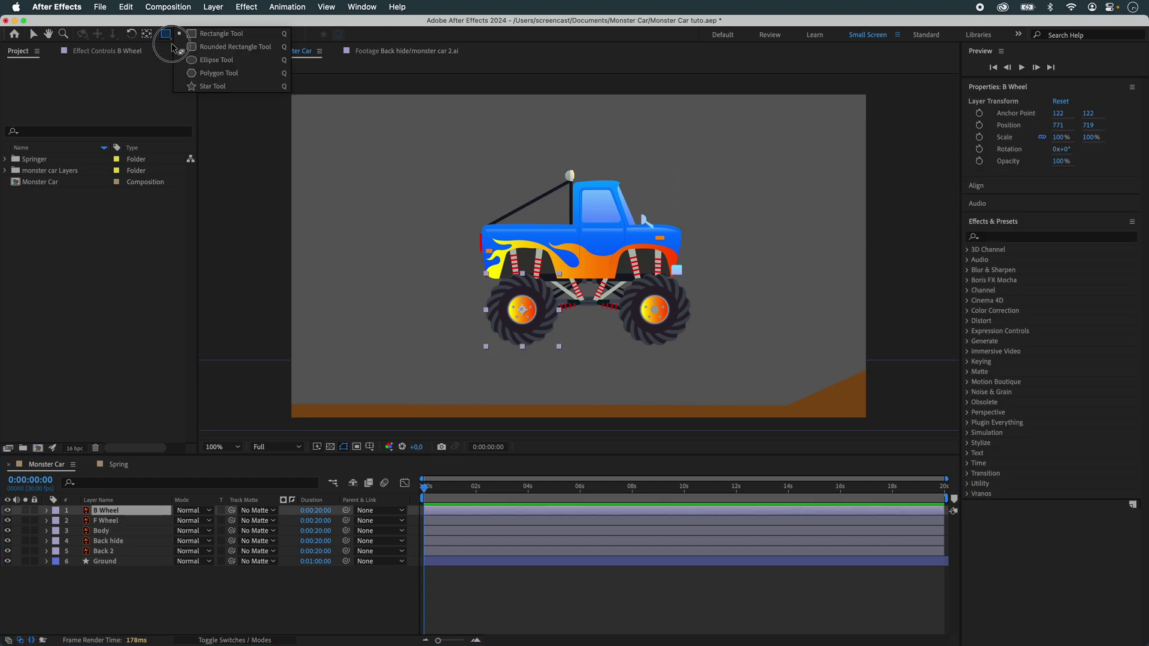
{"action": "left_click", "coordinate": [201, 62]}
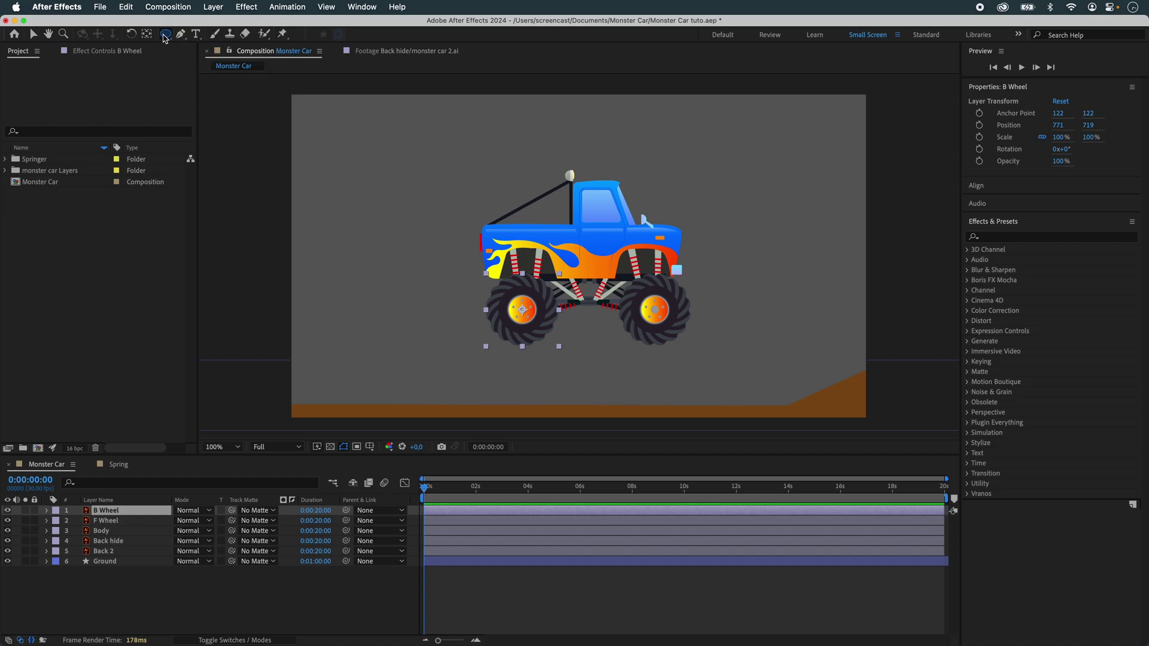
{"action": "double_click", "coordinate": [166, 34]}
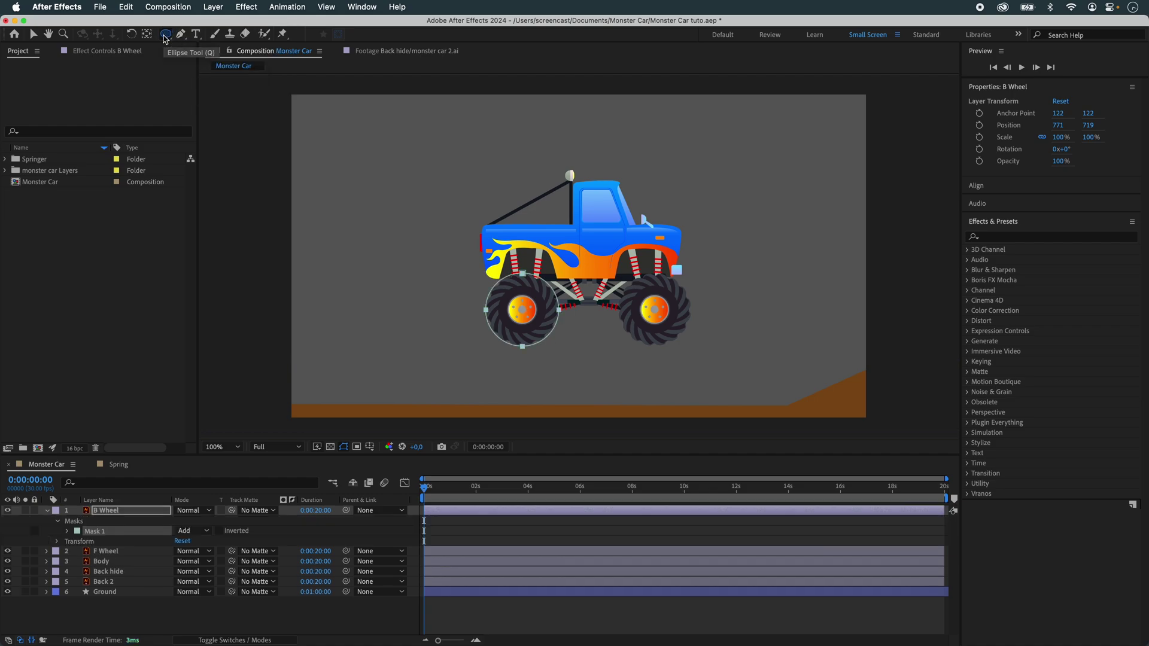
{"action": "left_click", "coordinate": [109, 554]}
{"action": "double_click", "coordinate": [165, 34]}
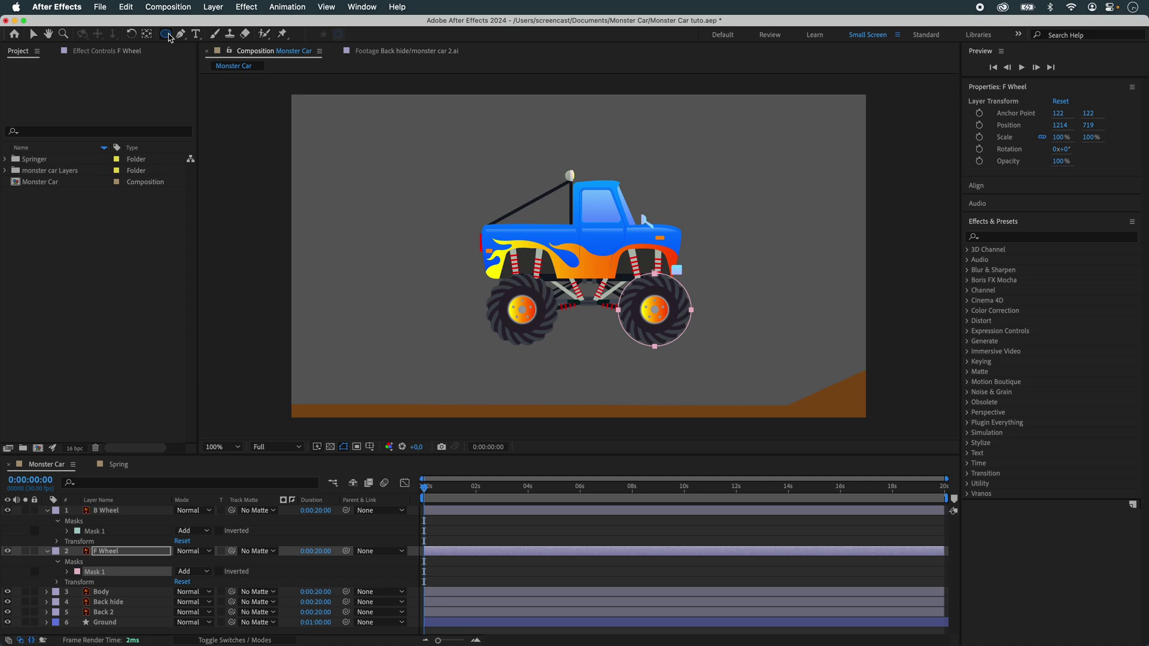
Trace a simplified mask around the Body layer's cab and bed with the Pen tool, excluding the roll bar and mirror
{"action": "left_click", "coordinate": [180, 35]}
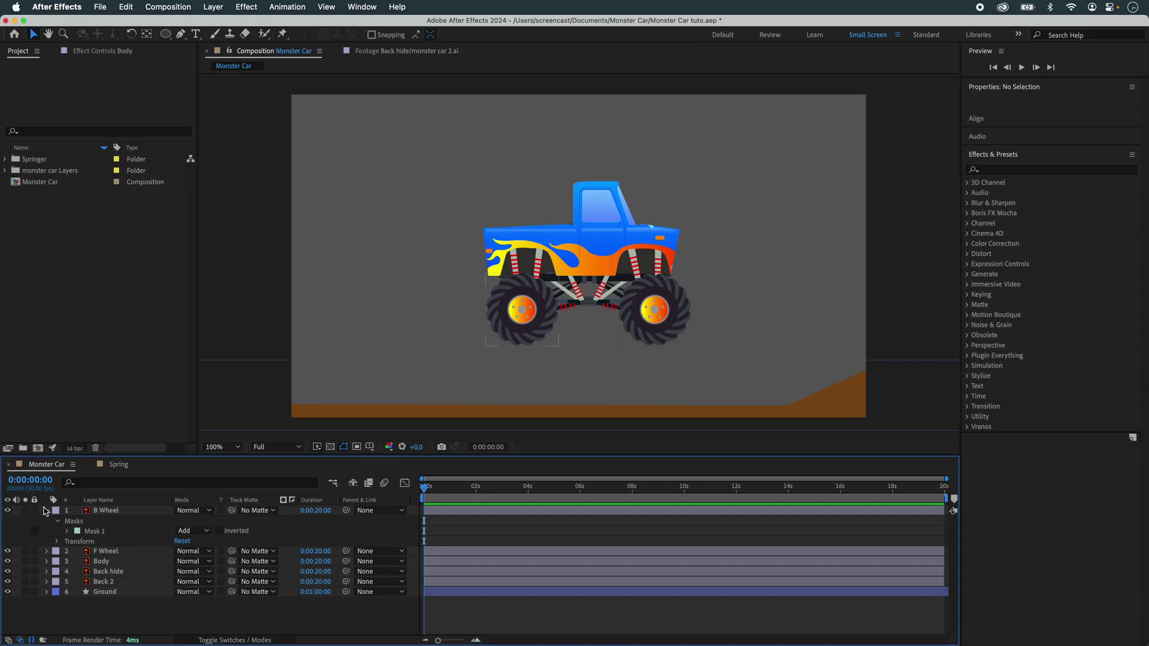
{"action": "left_click", "coordinate": [46, 511]}
Set the label color of the B Wheel and F Wheel layers to Purple and the Body layer to Blue
{"action": "left_click", "coordinate": [103, 521], "text": "shift"}
{"action": "left_click", "coordinate": [55, 510]}
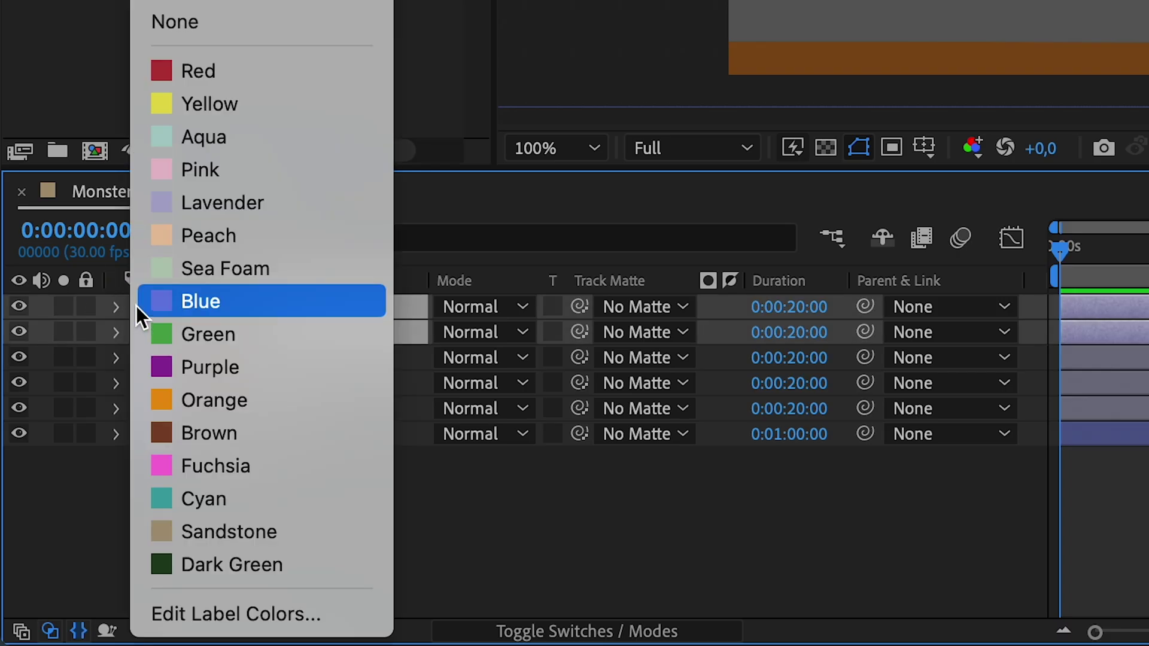
{"action": "left_click", "coordinate": [256, 367]}
{"action": "left_click", "coordinate": [159, 536]}
{"action": "left_click", "coordinate": [135, 367]}
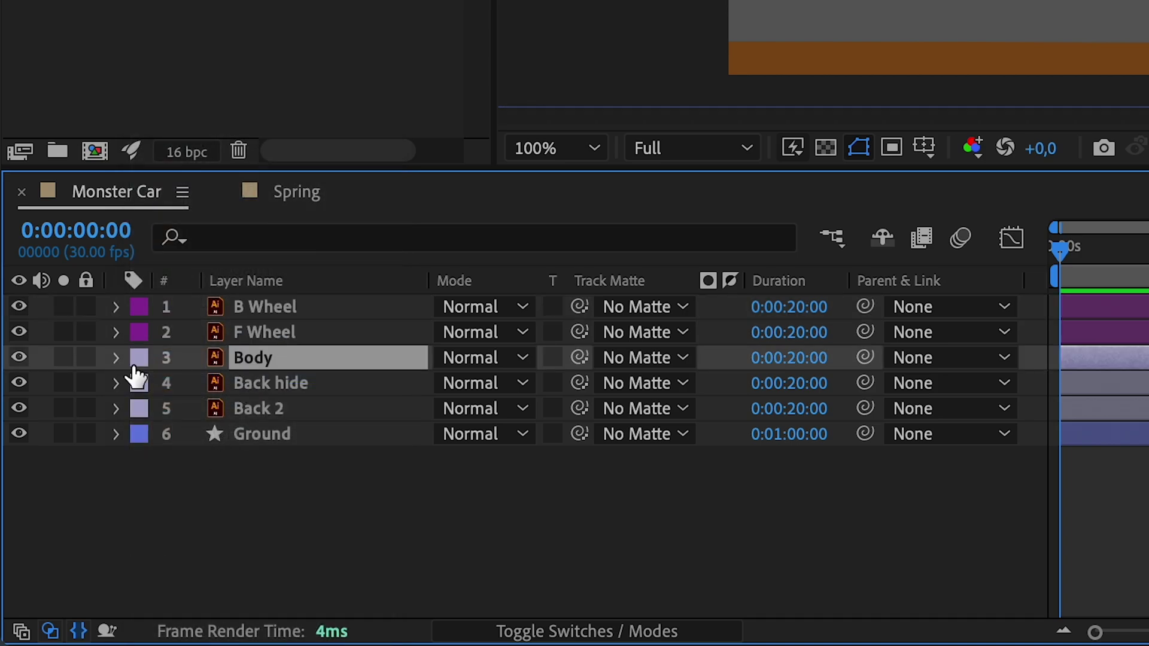
{"action": "left_click", "coordinate": [136, 364]}
{"action": "left_click", "coordinate": [263, 300]}
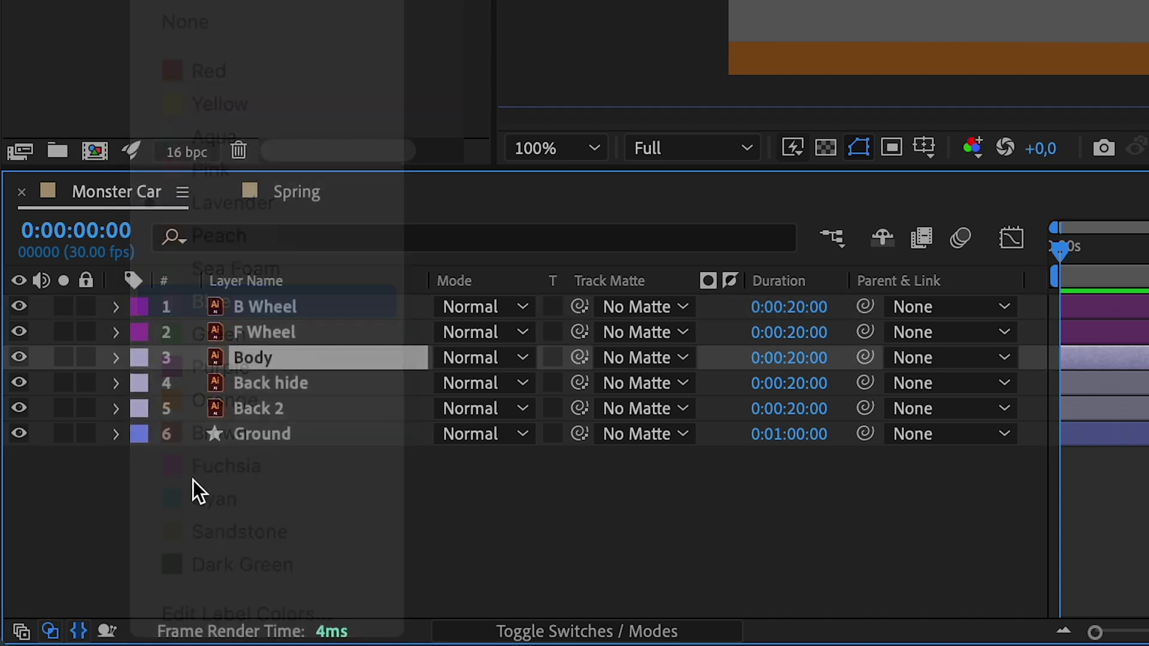
{"action": "left_click", "coordinate": [193, 480]}
Hide the Back hide and Back 2 layers
{"action": "left_click", "coordinate": [297, 386]}
{"action": "left_click", "coordinate": [295, 406]}
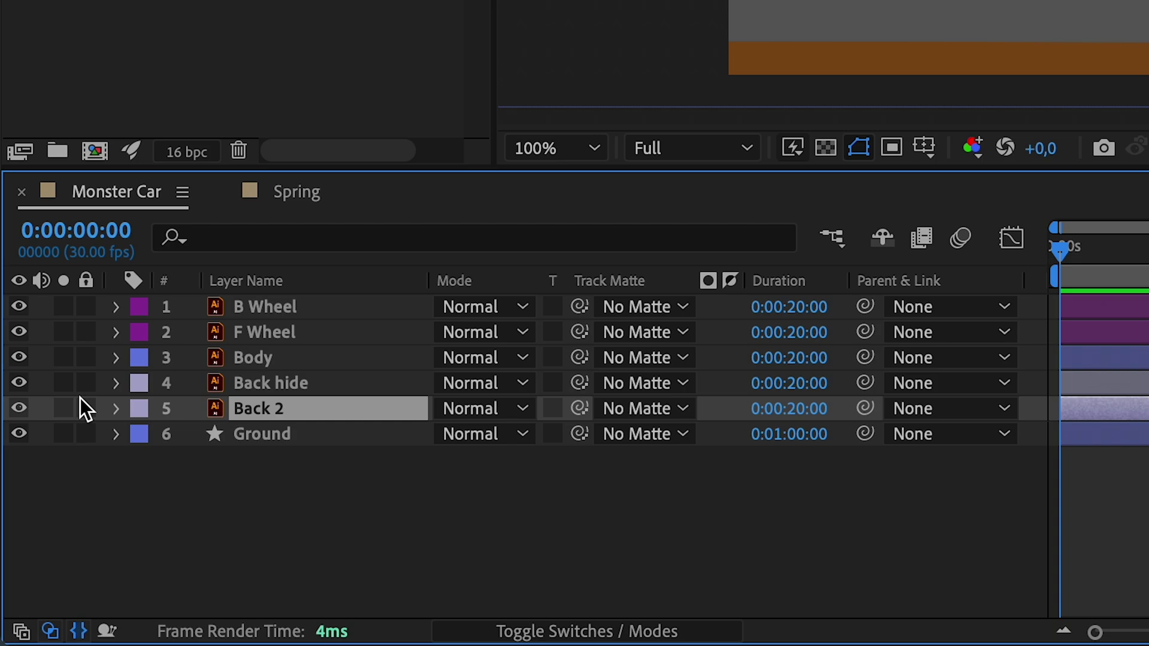
{"action": "left_click_drag", "start_coordinate": [15, 386], "coordinate": [21, 409]}
Set the Ground layer's label color to Brown and make the Back hide layer visible again
{"action": "left_click", "coordinate": [170, 442]}
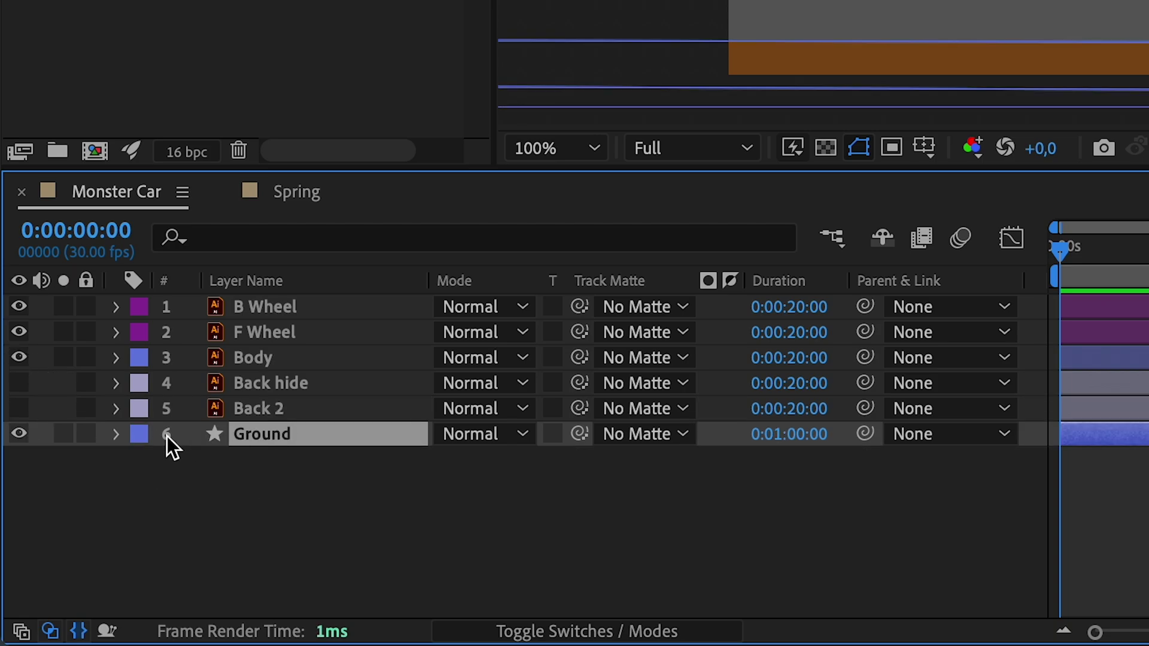
{"action": "left_click", "coordinate": [143, 433]}
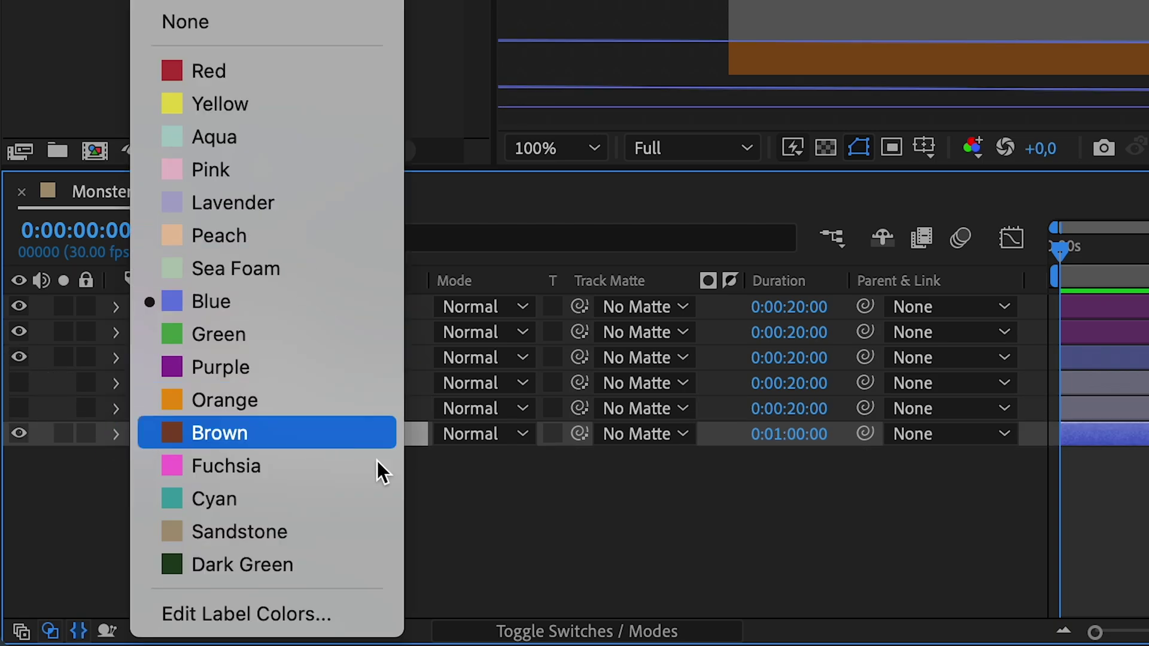
{"action": "left_click", "coordinate": [376, 443]}
{"action": "left_click", "coordinate": [8, 541]}
Create a null object named S1 and place it at the upper end of the rear wheel's rearmost spring, about 736, 497
{"action": "scroll", "coordinate": [569, 328], "scroll_direction": "down", "scroll_amount": 1}
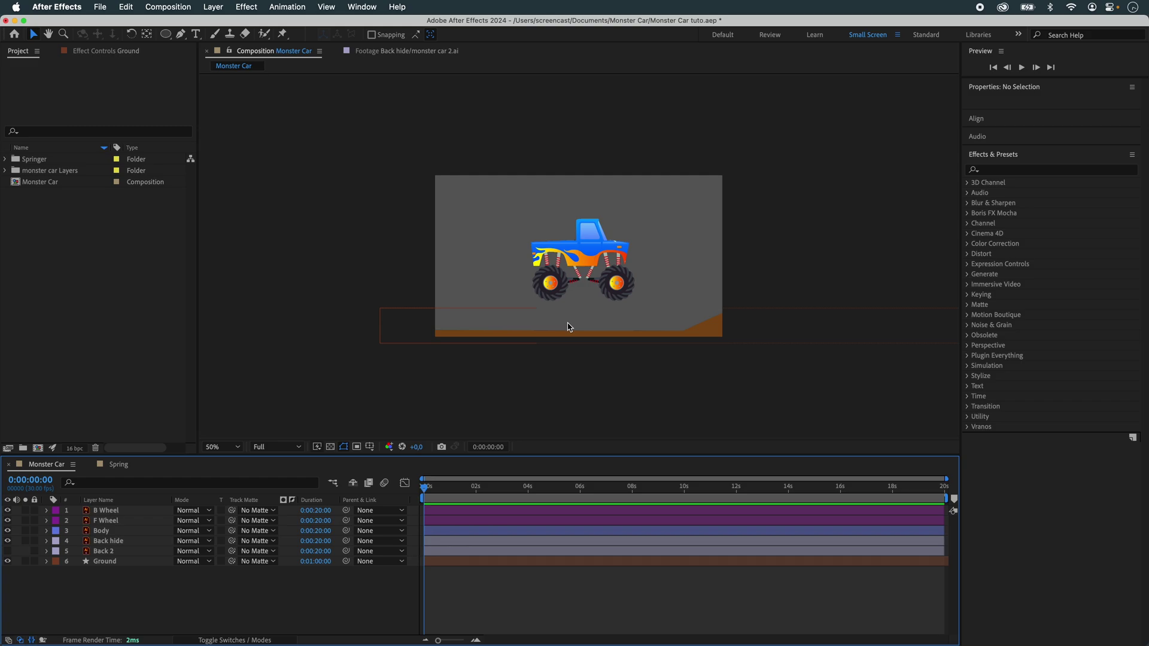
{"action": "scroll", "coordinate": [569, 328], "scroll_direction": "up", "scroll_amount": 1}
{"action": "scroll", "coordinate": [569, 328], "scroll_direction": "up", "scroll_amount": 1}
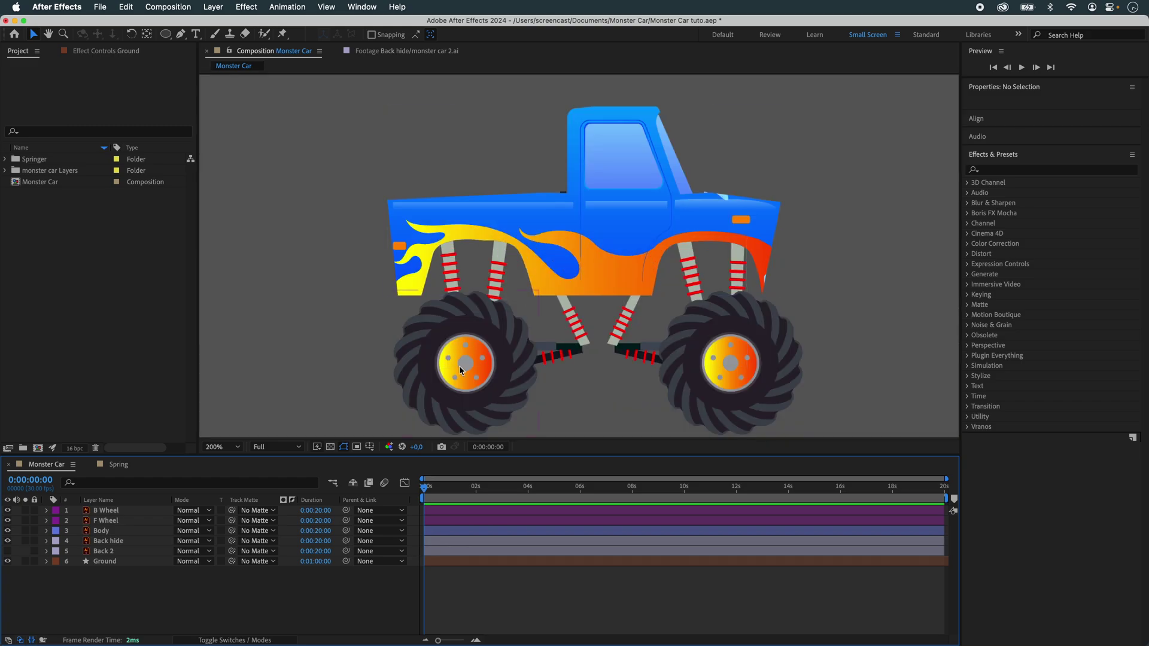
{"action": "scroll", "coordinate": [431, 273], "scroll_direction": "right", "scroll_amount": 5}
{"action": "scroll", "coordinate": [431, 272], "scroll_direction": "down", "scroll_amount": 2}
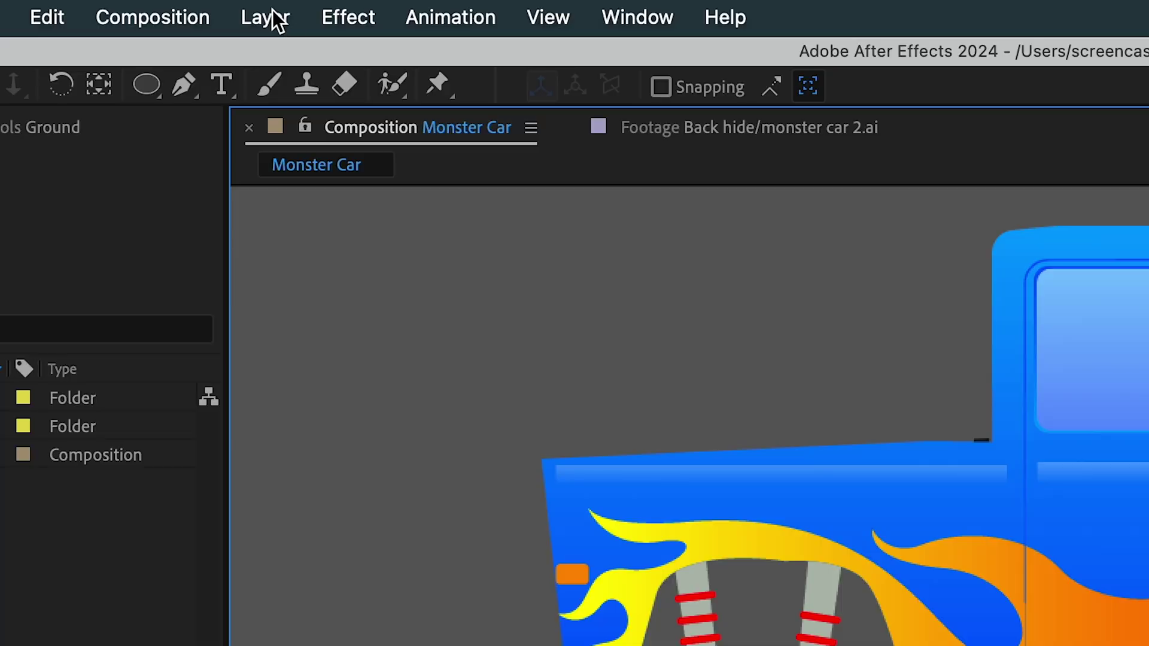
{"action": "left_click", "coordinate": [214, 6]}
{"action": "mouse_move", "coordinate": [223, 25]}
{"action": "left_click", "coordinate": [784, 194]}
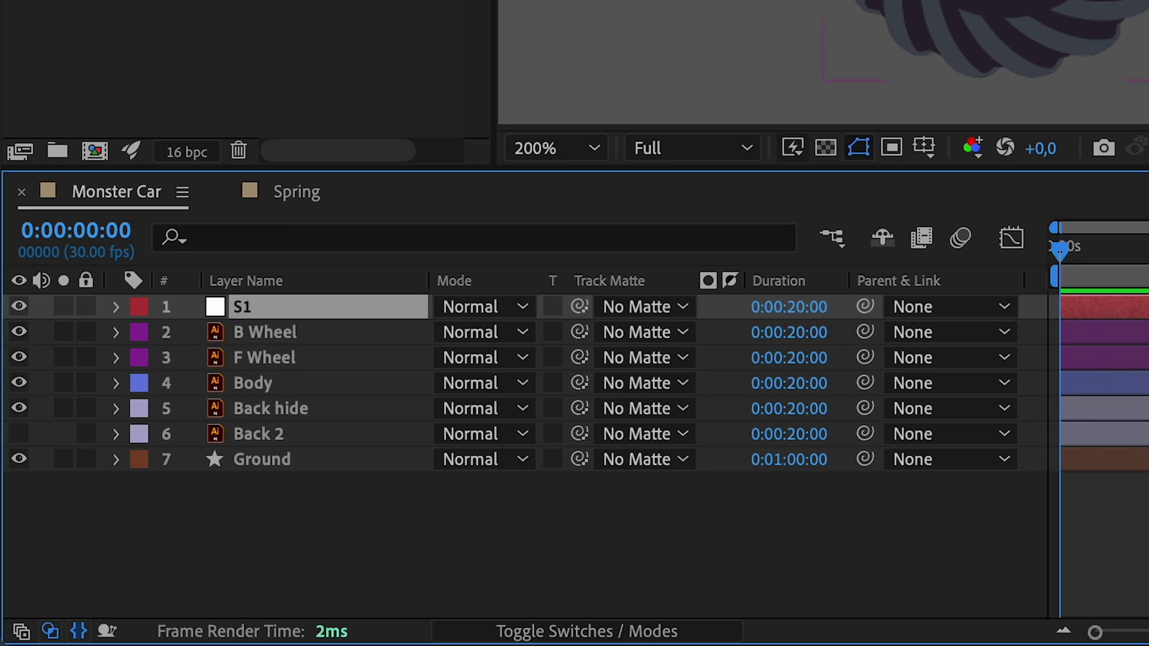
Duplicate the S1 null seven times, placing one copy at the upper or inner end of each remaining spring
{"action": "key", "text": "ctrl+d"}
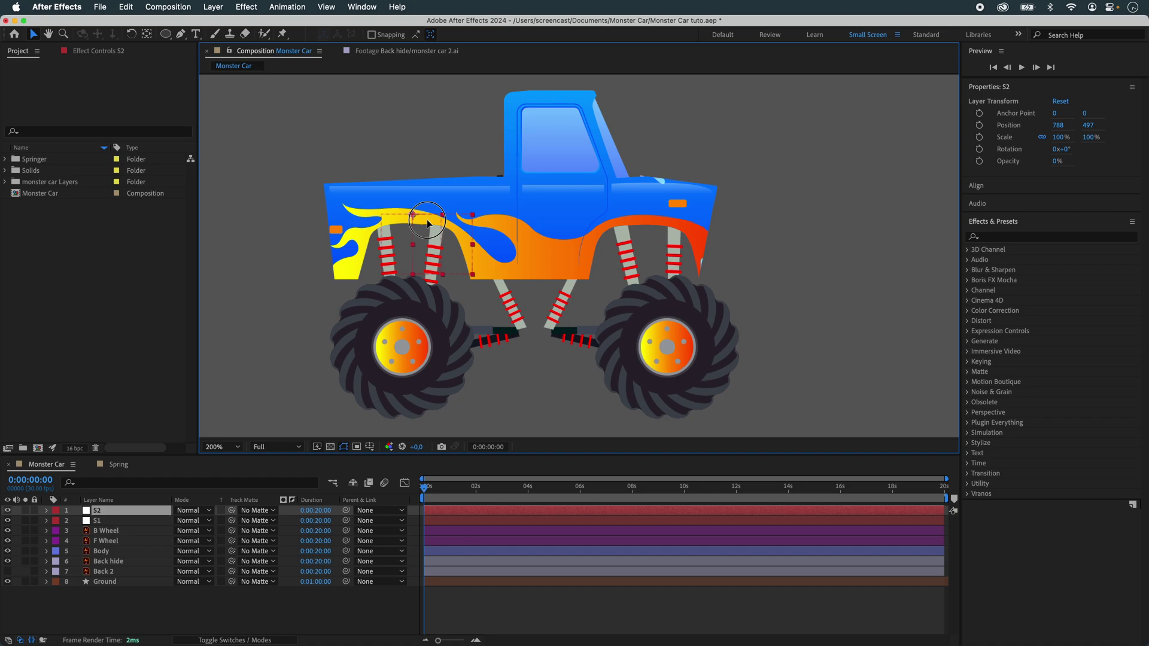
{"action": "key", "text": "ctrl+d"}
{"action": "key", "text": "ctrl+d"}
{"action": "left_click_drag", "start_coordinate": [570, 271], "coordinate": [580, 268]}
{"action": "key", "text": "super+d"}
{"action": "left_click_drag", "start_coordinate": [580, 268], "coordinate": [617, 217]}
{"action": "key", "text": "super+d"}
{"action": "left_click_drag", "start_coordinate": [617, 217], "coordinate": [547, 333]}
{"action": "key", "text": "super+d"}
{"action": "key", "text": "ctrl+d"}
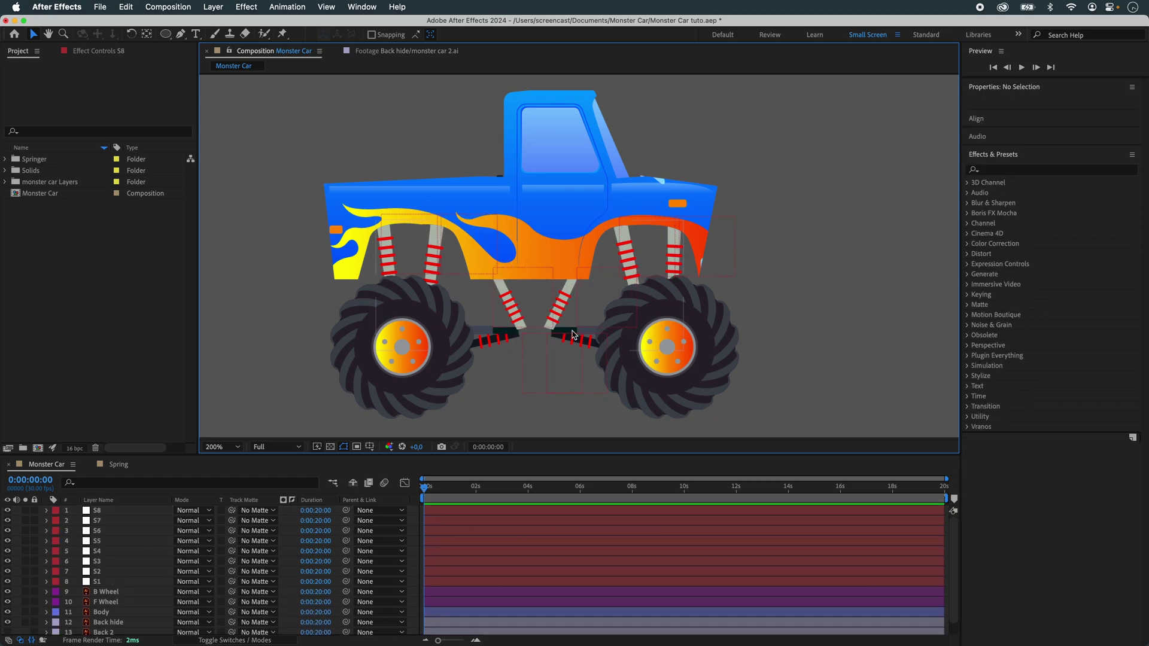
Check the placement of the spring nulls against the Body layer
{"action": "left_click", "coordinate": [386, 224]}
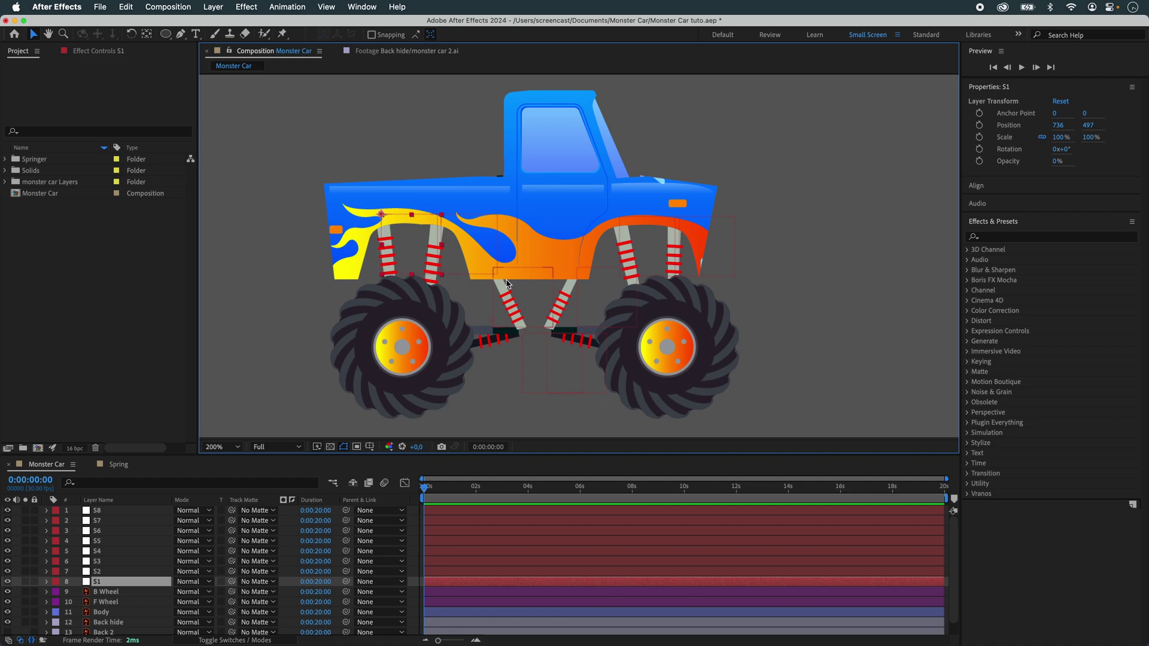
{"action": "left_click", "coordinate": [507, 284]}
{"action": "left_click", "coordinate": [519, 238]}
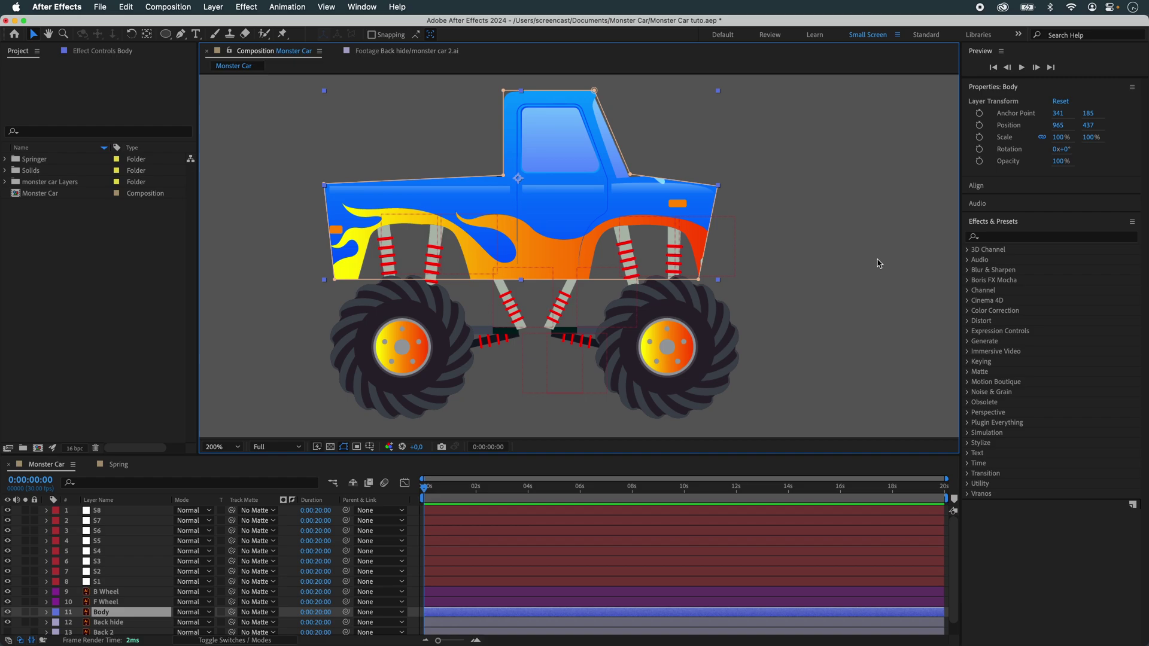
Hide the Back hide layer and open the Monster Car composition in Newton 4
{"action": "left_click", "coordinate": [879, 261]}
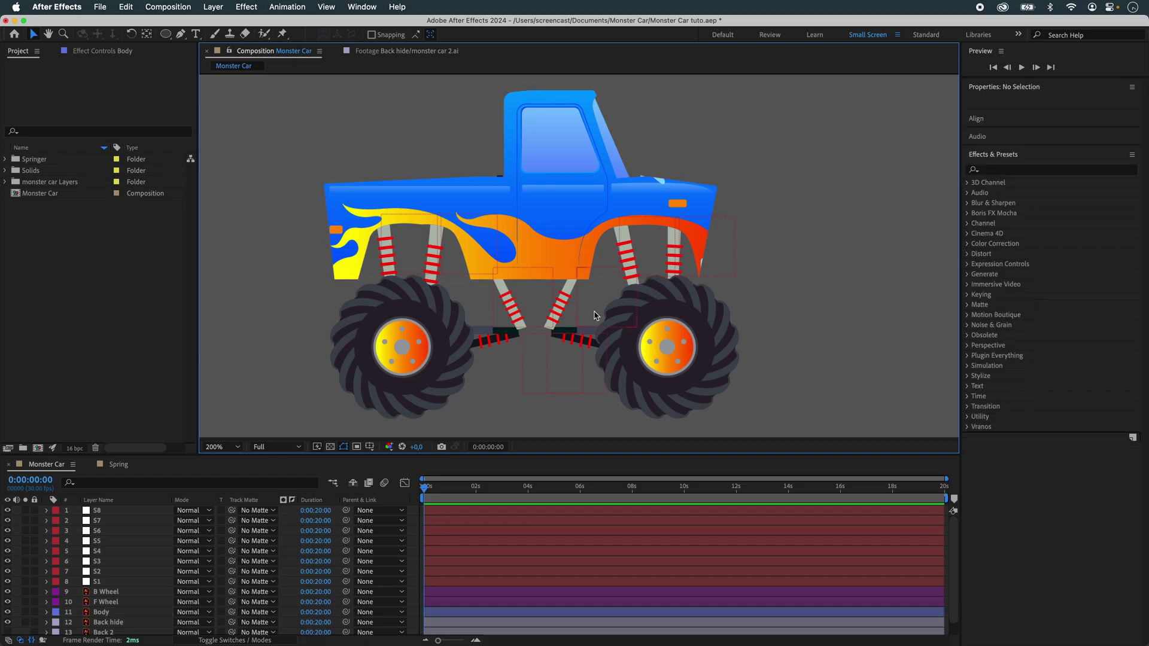
{"action": "key", "text": "comma"}
{"action": "left_click", "coordinate": [8, 623]}
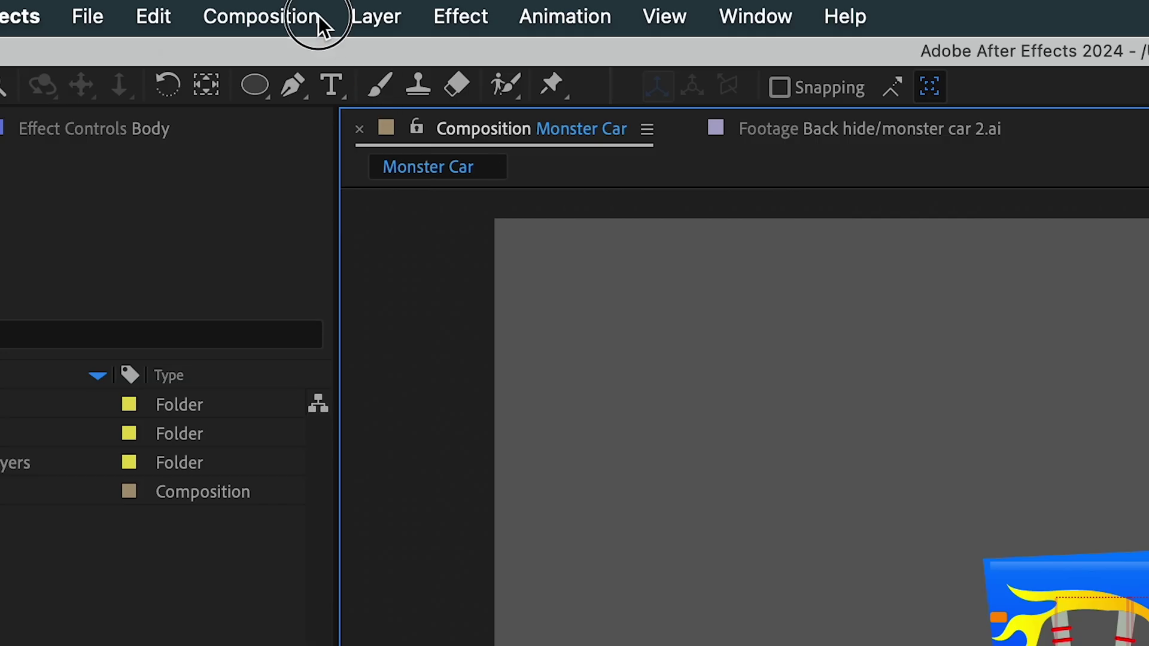
{"action": "left_click", "coordinate": [187, 8]}
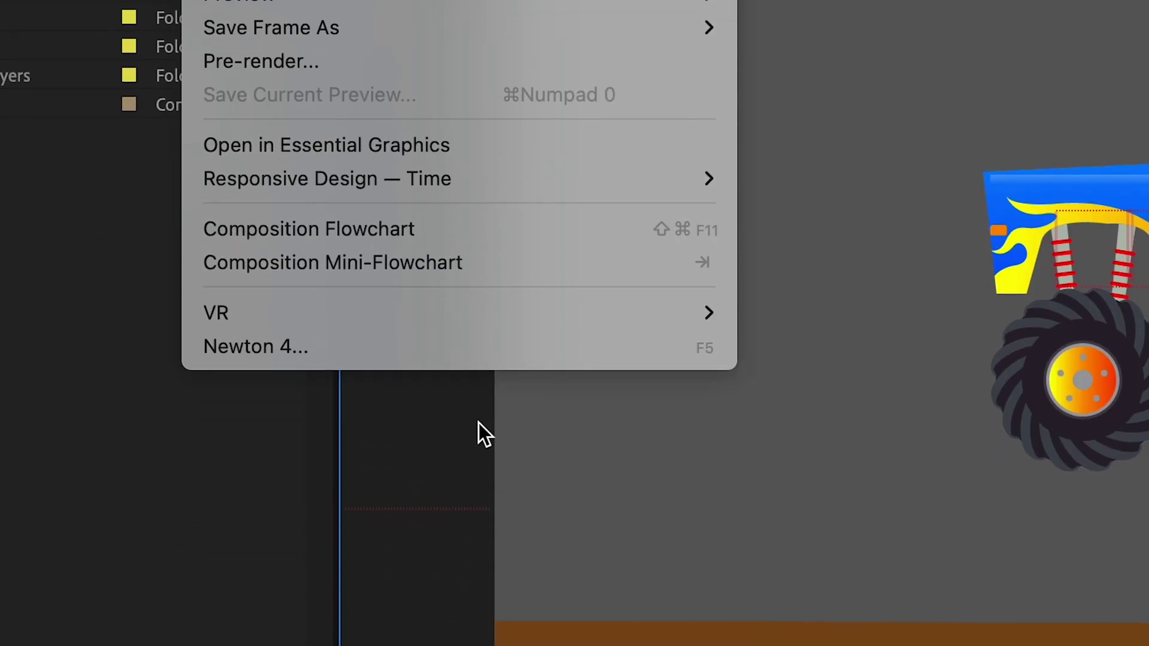
{"action": "left_click", "coordinate": [476, 352]}
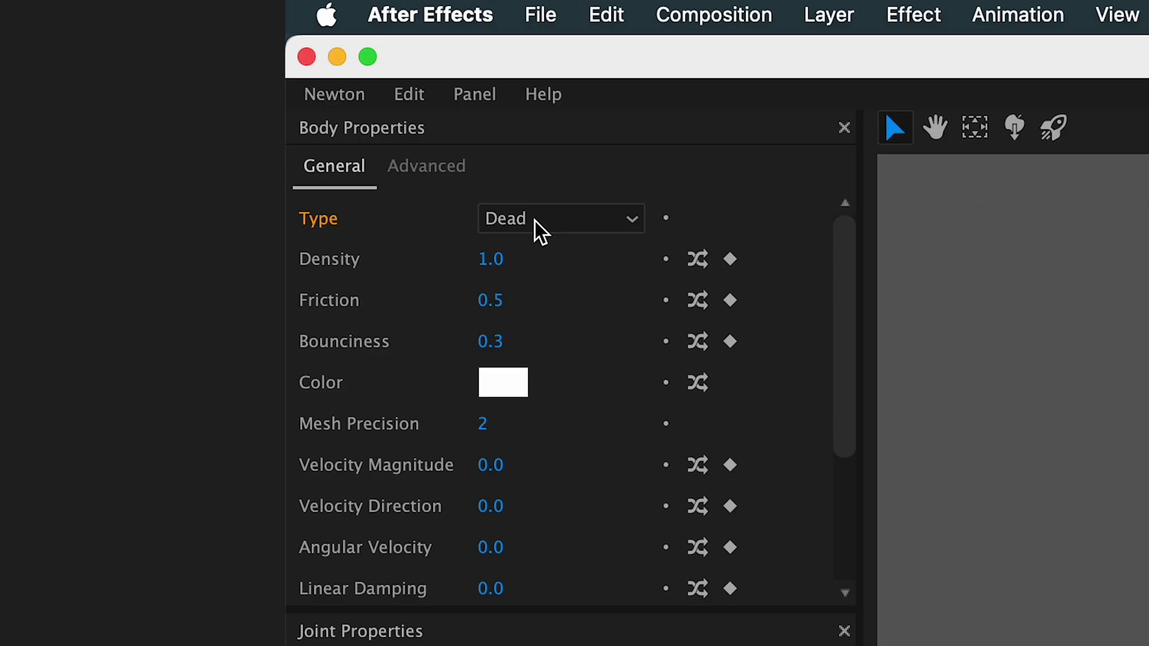
Set the type of bodies S1 to S8 to Dead and stop them from colliding with group A
{"action": "left_click", "coordinate": [534, 221]}
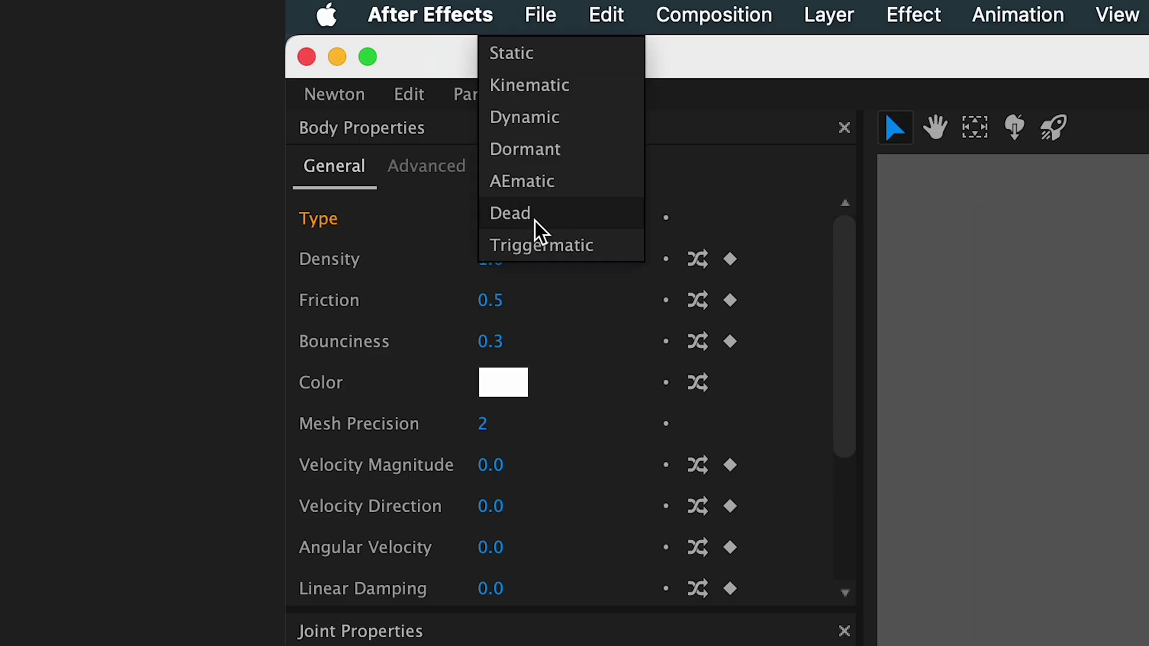
{"action": "left_click", "coordinate": [542, 118]}
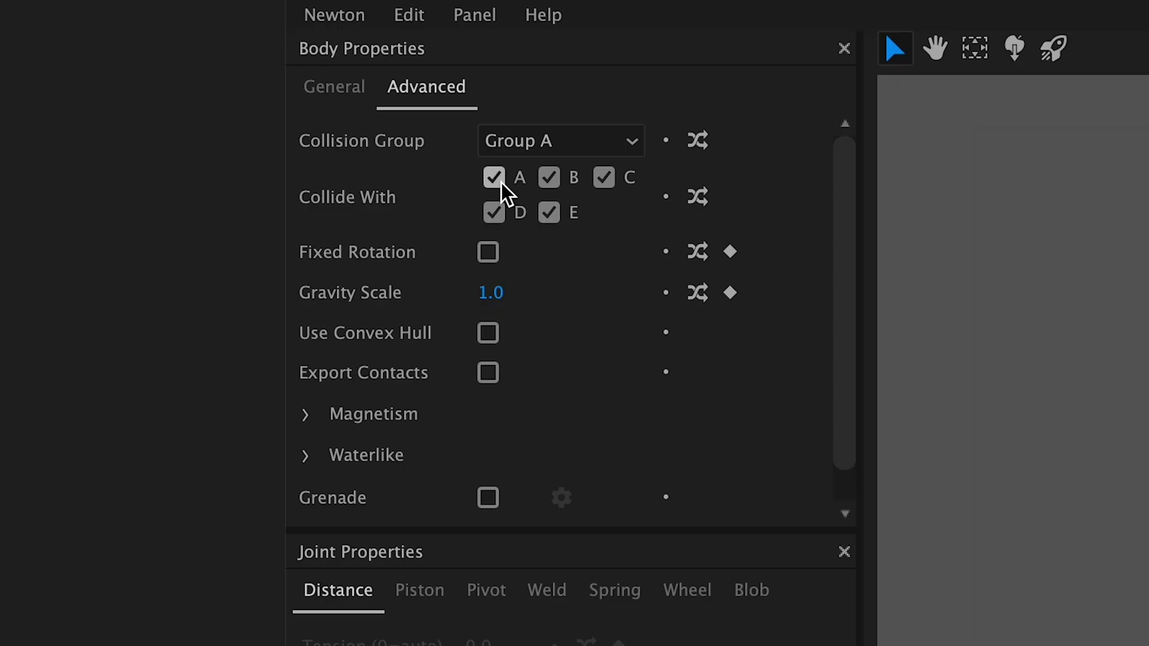
{"action": "left_click", "coordinate": [502, 183]}
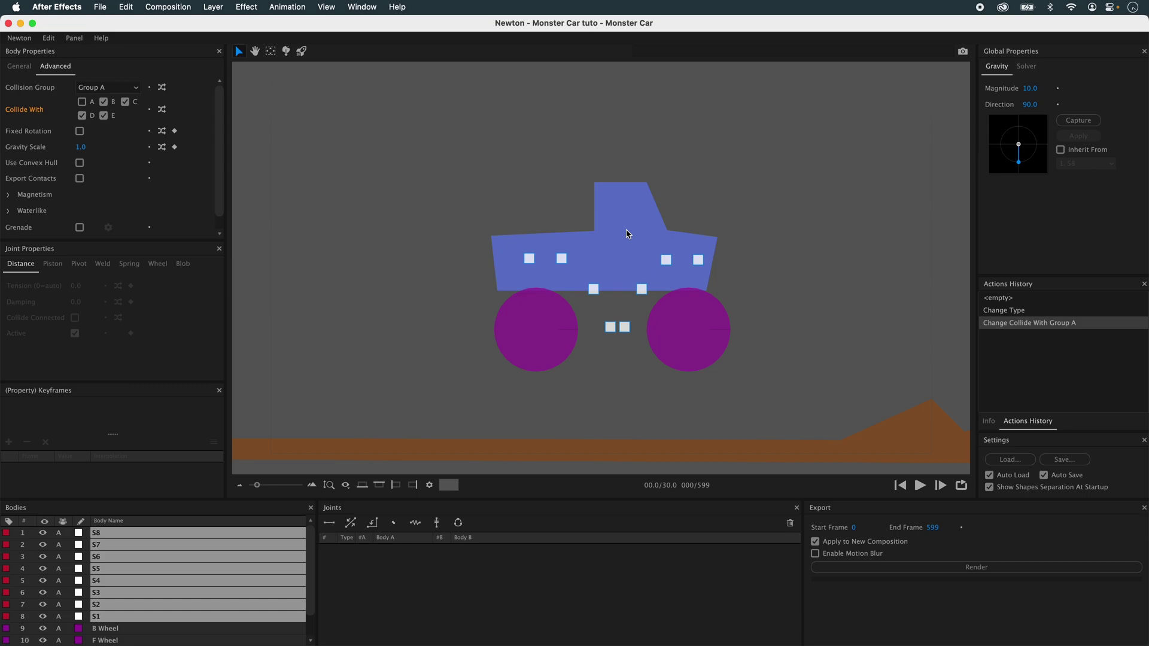
Make the Ground body Static and enable the simulation's bottom wall
{"action": "left_click", "coordinate": [430, 450]}
{"action": "key", "text": "s"}
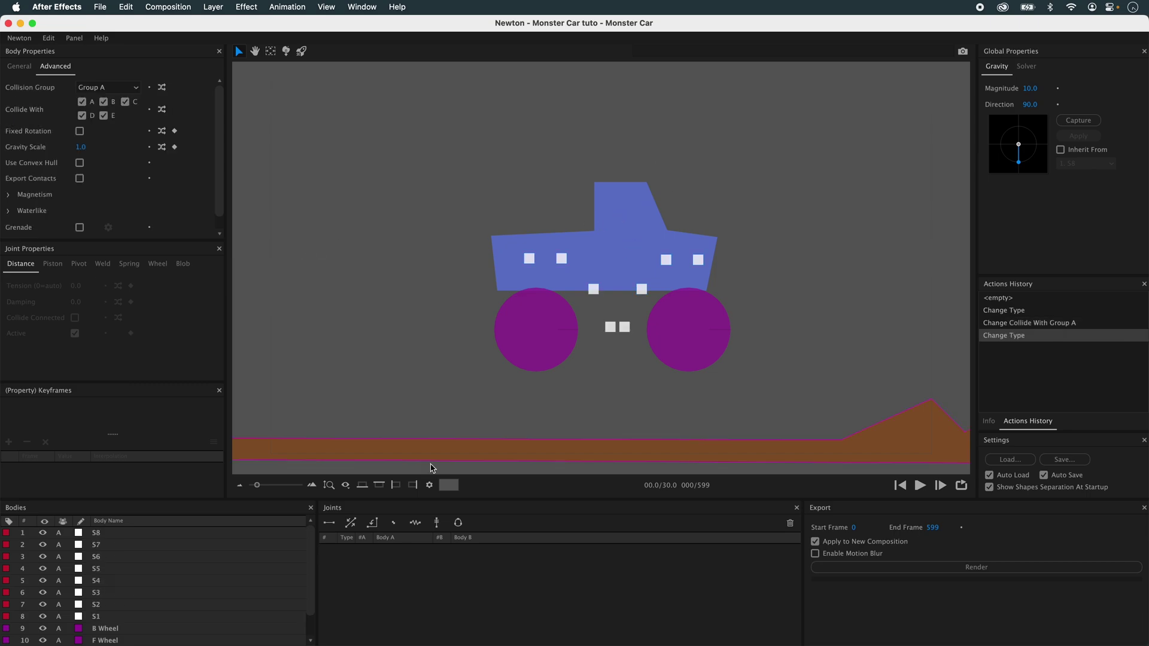
{"action": "scroll", "coordinate": [410, 430], "scroll_direction": "up", "scroll_amount": 1}
{"action": "scroll", "coordinate": [410, 430], "scroll_direction": "down", "scroll_amount": 3}
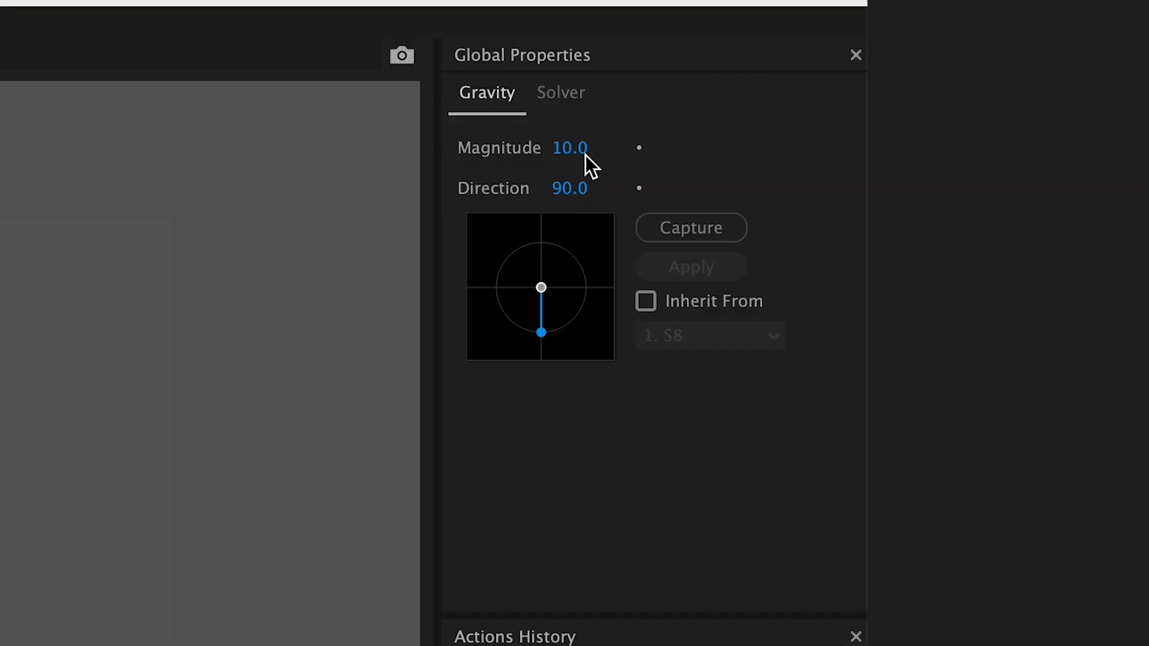
Set the gravity magnitude to 30 and the solver's sub-steps to 15
{"action": "left_click", "coordinate": [1034, 88]}
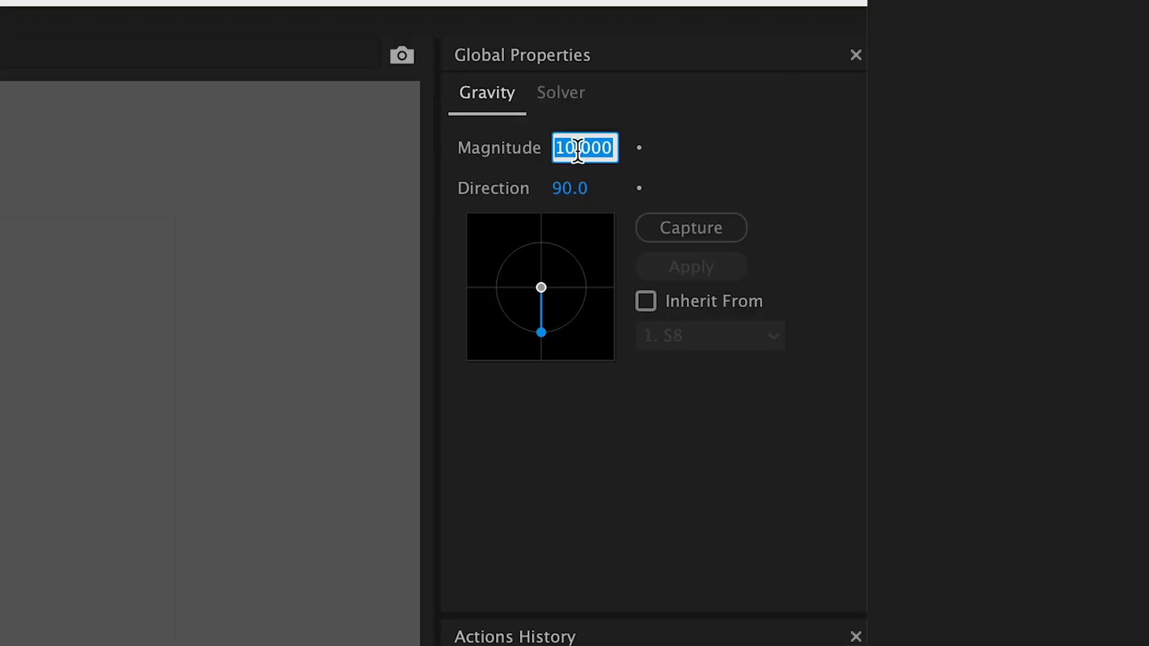
{"action": "type", "text": "30"}
{"action": "key", "text": "Return"}
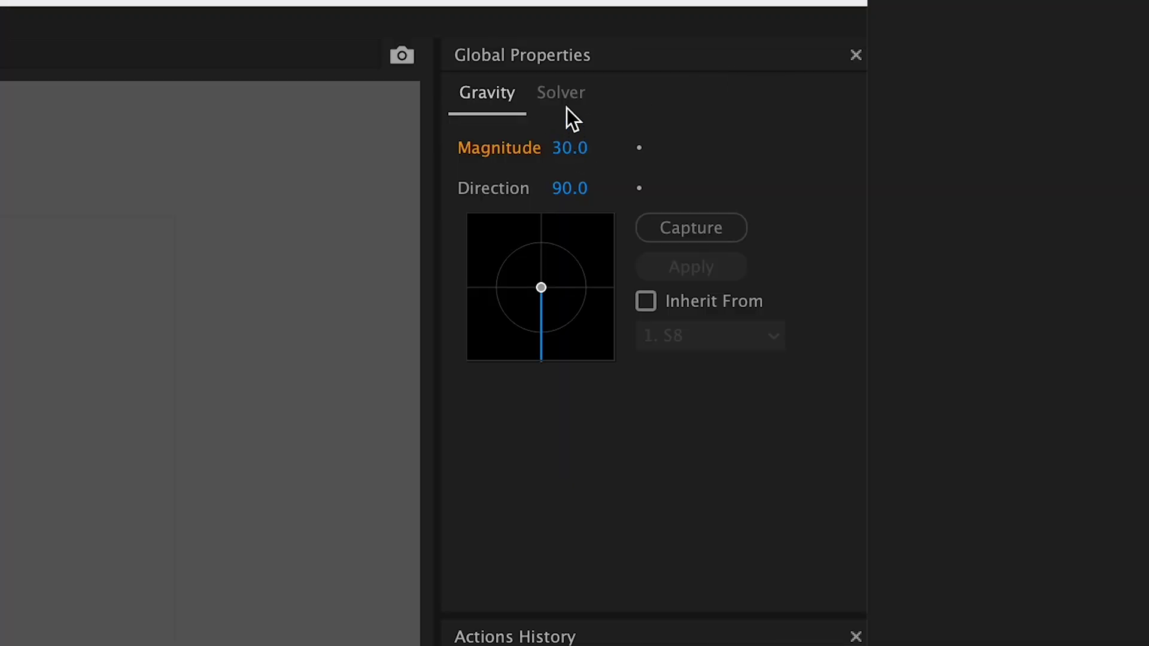
{"action": "left_click", "coordinate": [565, 102]}
{"action": "left_click", "coordinate": [629, 191]}
{"action": "type", "text": "15"}
{"action": "key", "text": "Return"}
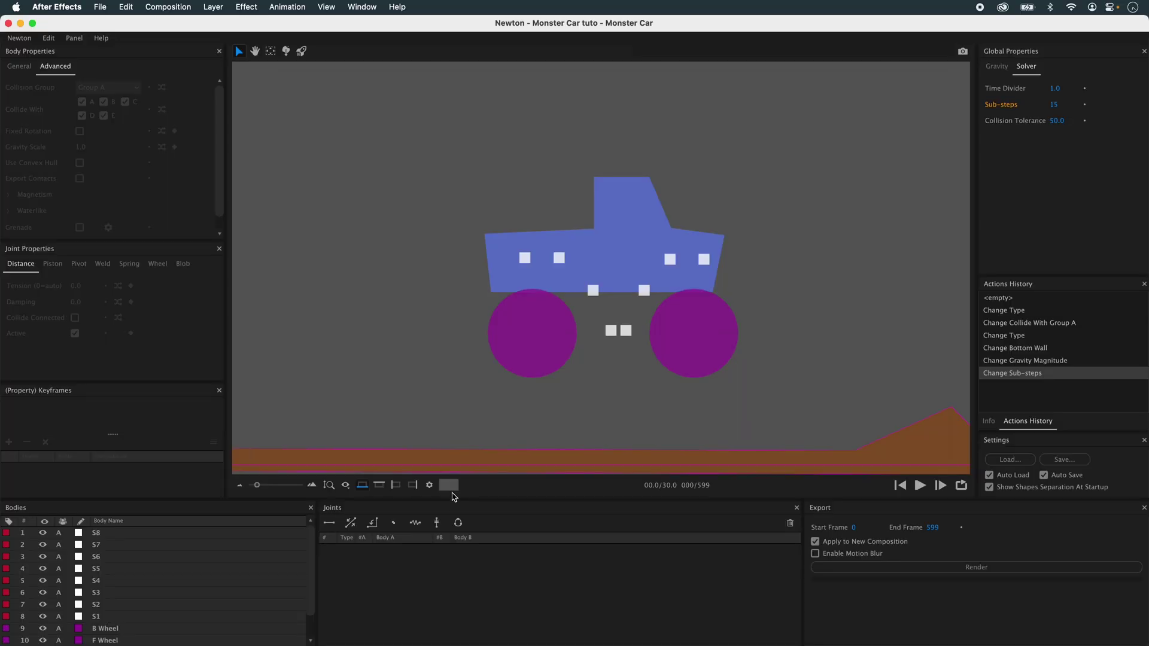
Change the preview background color to black (#000000)
{"action": "left_click", "coordinate": [450, 486]}
{"action": "left_click", "coordinate": [423, 225]}
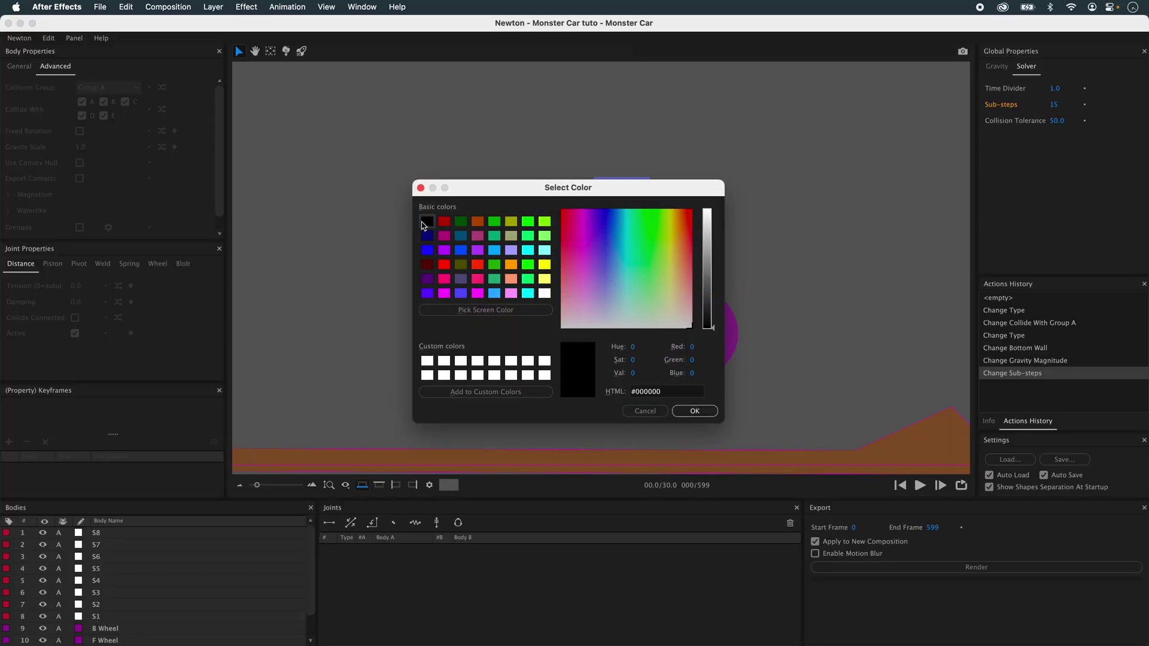
{"action": "left_click", "coordinate": [694, 411]}
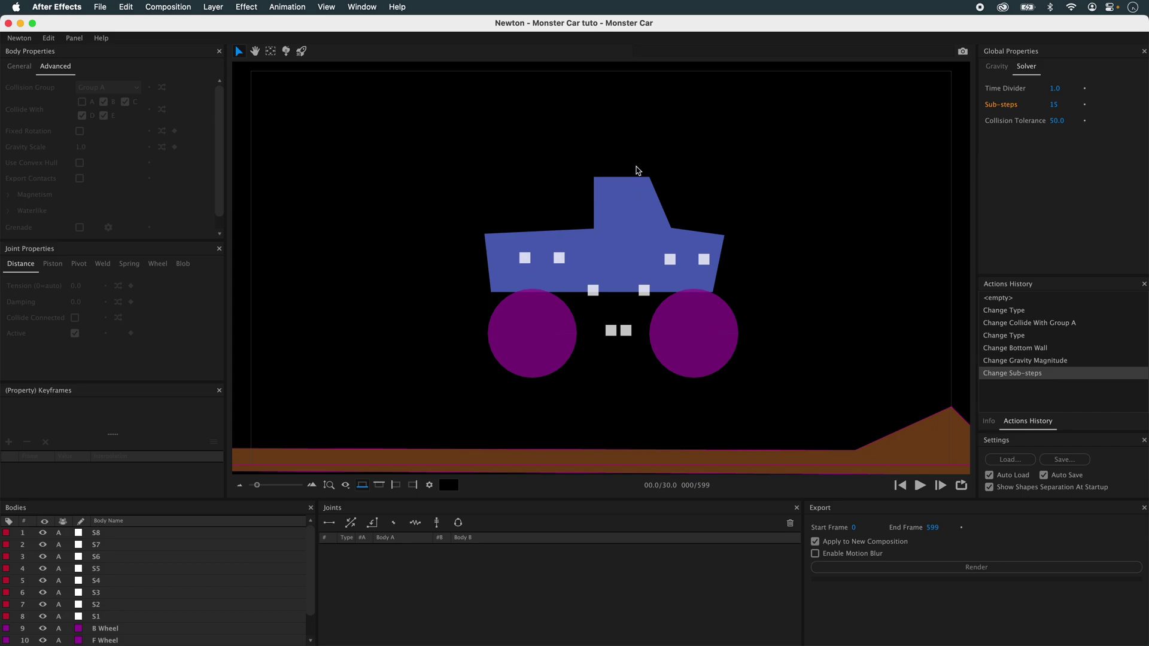
Attach S1, S2, S5 and S6 to the Body, each with its own weld joint
{"action": "left_click_drag", "start_coordinate": [577, 158], "coordinate": [650, 189]}
{"action": "left_click", "coordinate": [544, 179]}
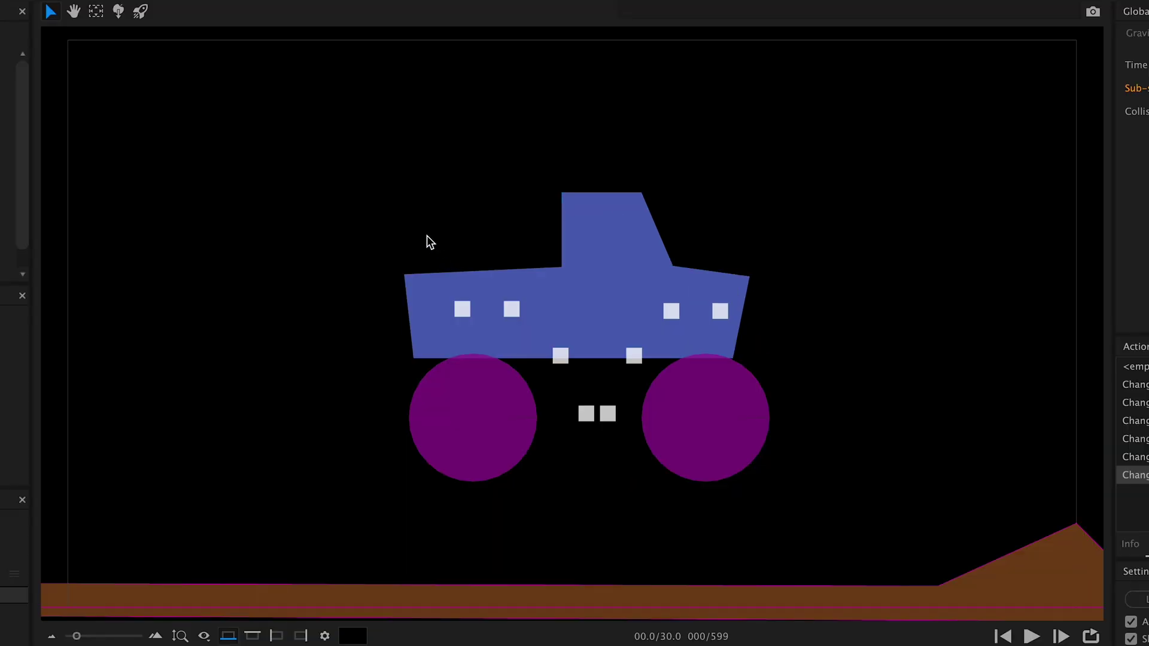
{"action": "left_click", "coordinate": [456, 309]}
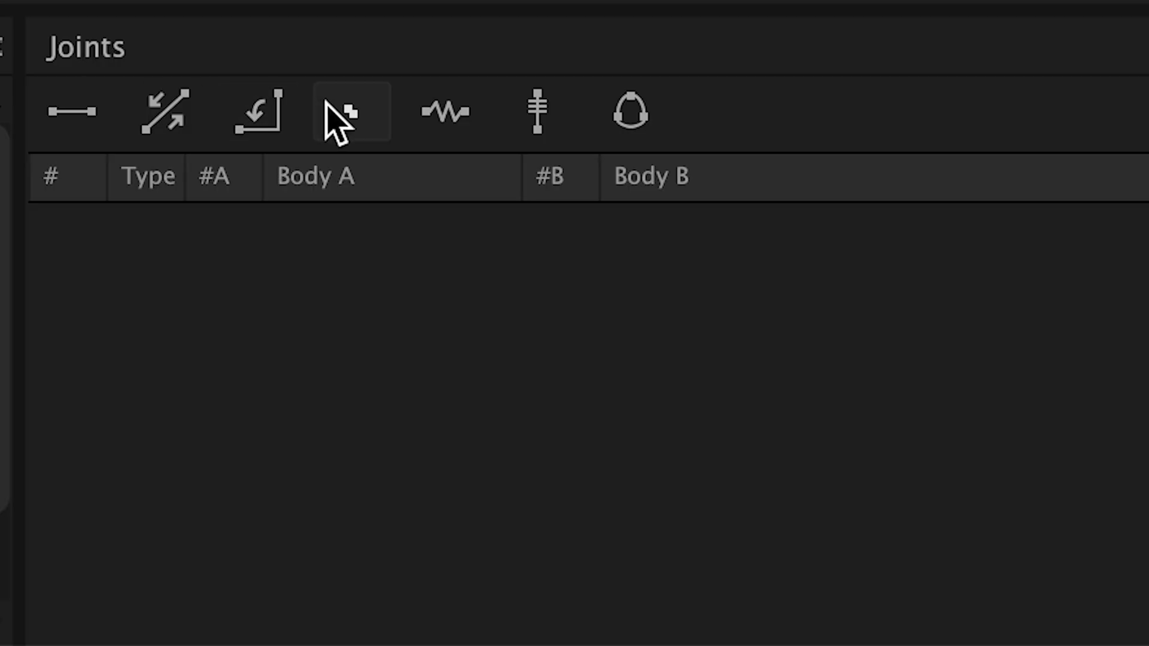
{"action": "left_click", "coordinate": [393, 523]}
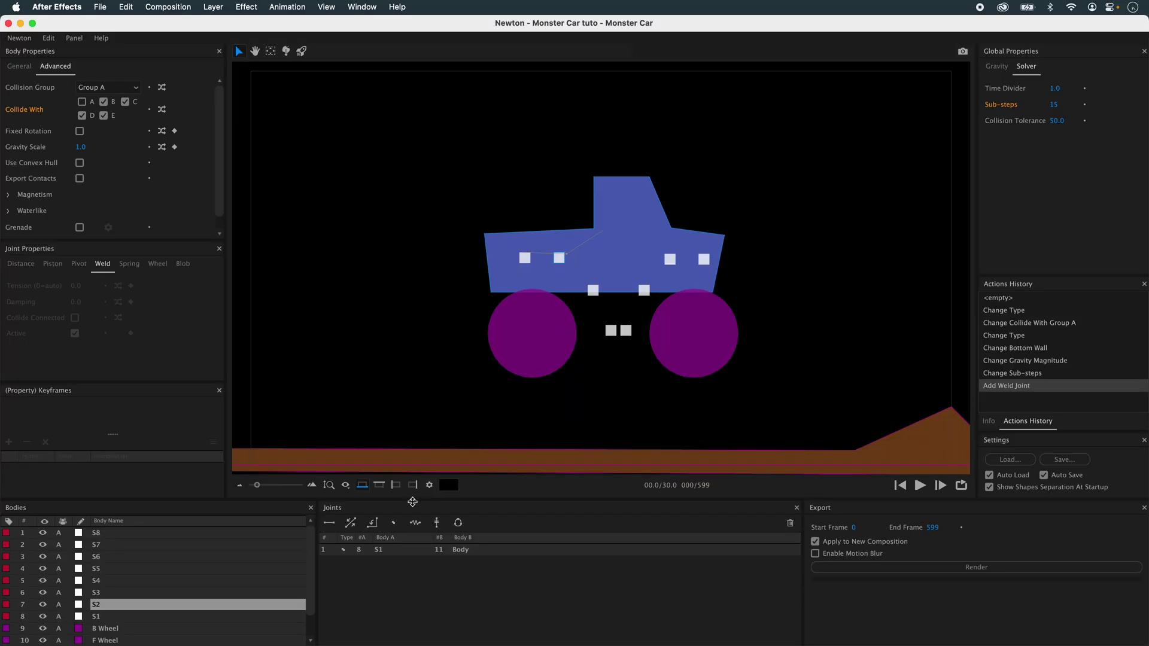
{"action": "left_click", "coordinate": [393, 523]}
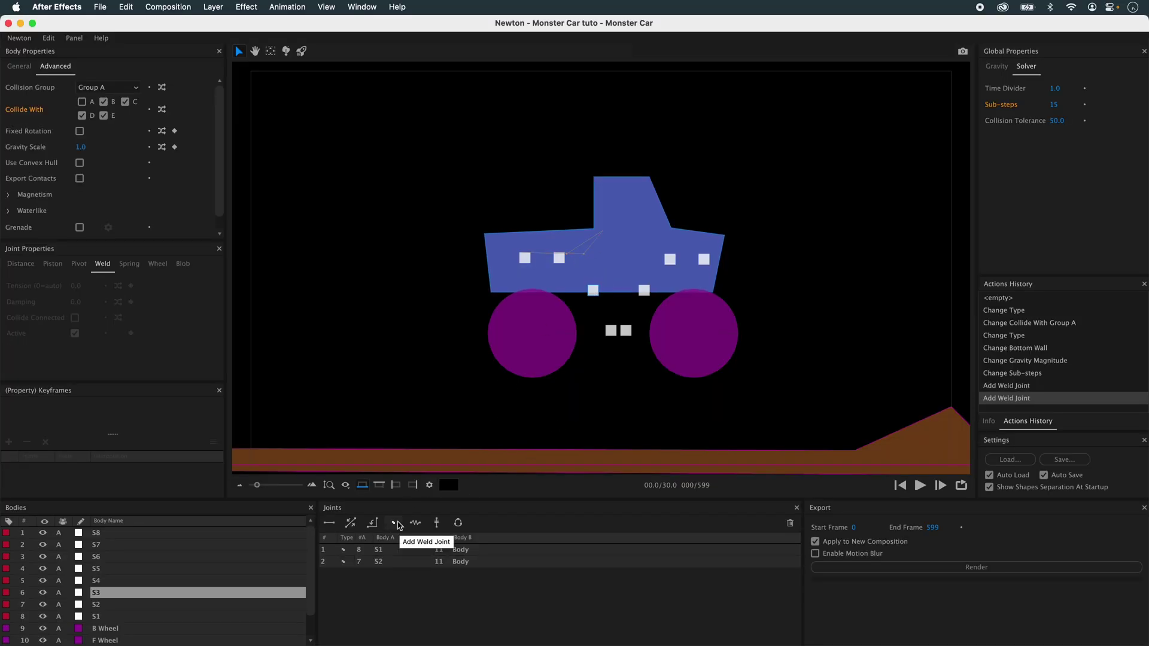
{"action": "left_click", "coordinate": [670, 259]}
{"action": "left_click", "coordinate": [393, 522]}
{"action": "left_click", "coordinate": [703, 259]}
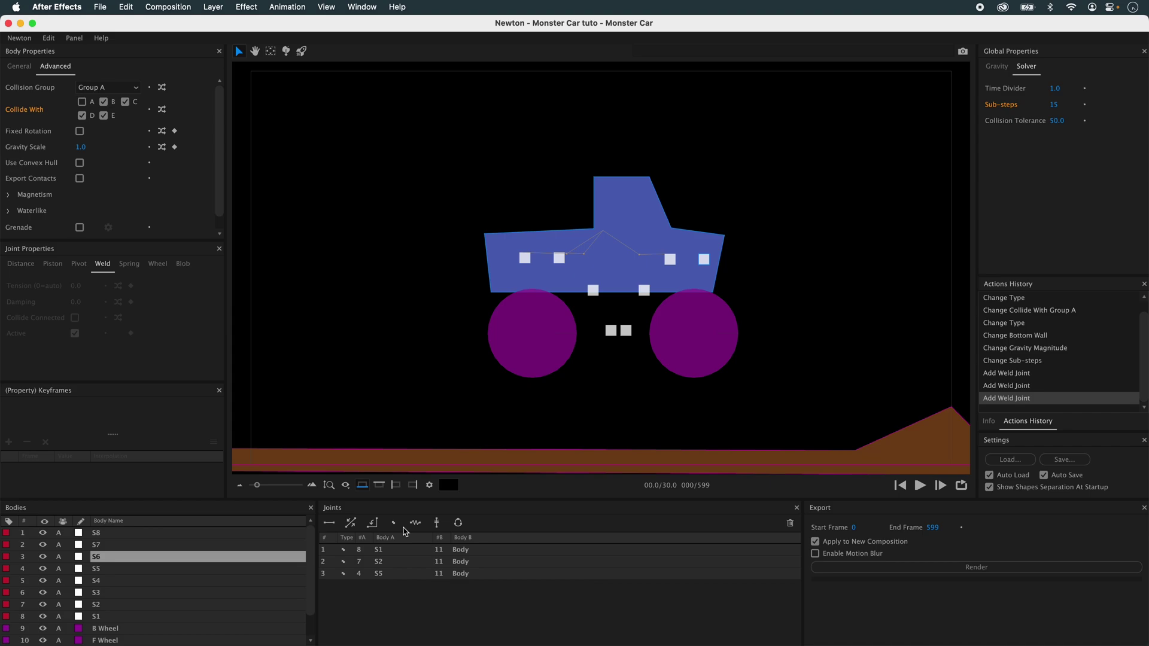
{"action": "left_click", "coordinate": [393, 522]}
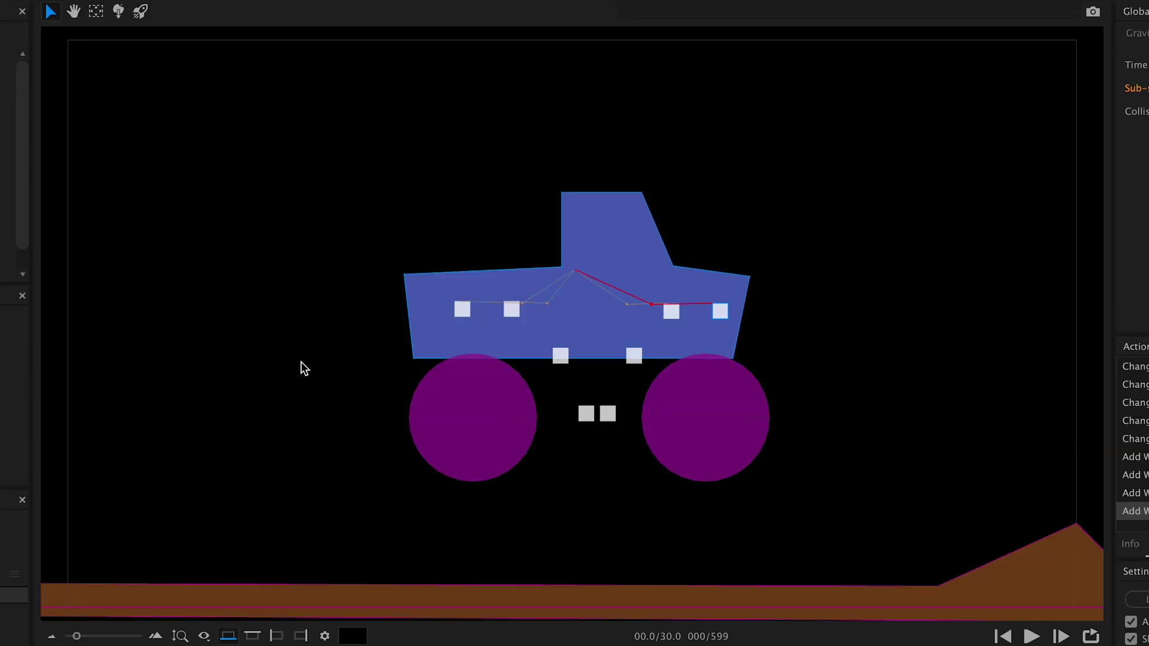
{"action": "left_click", "coordinate": [412, 294]}
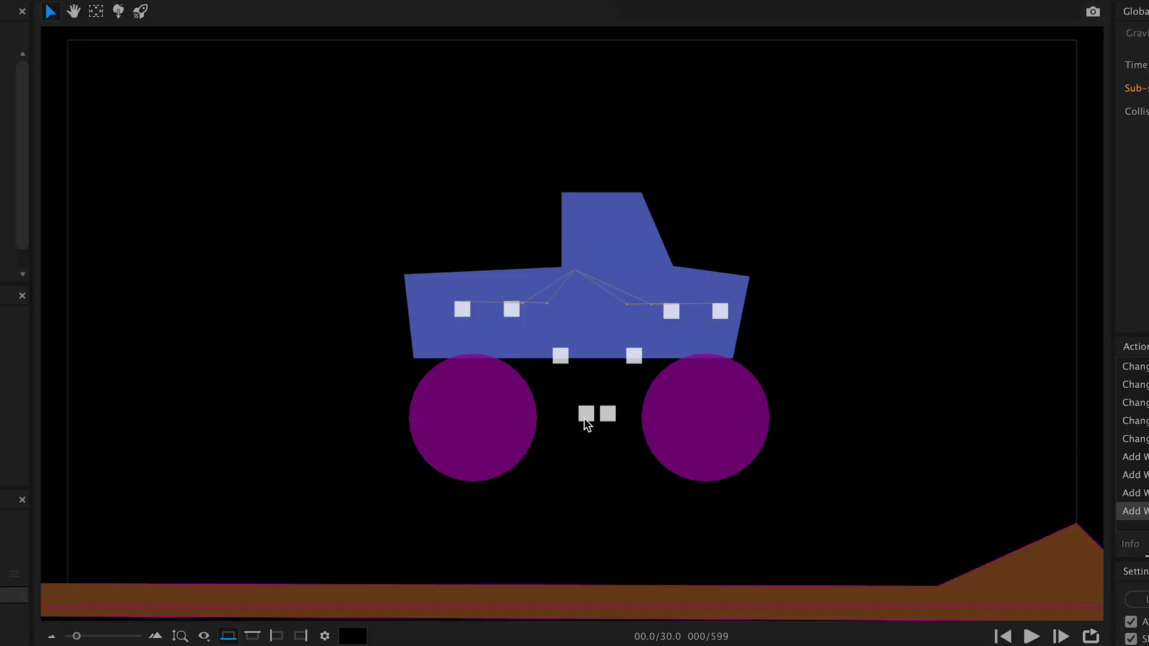
Add wheel joints connecting S7 to the B Wheel and S8 to the F Wheel
{"action": "left_click", "coordinate": [501, 426]}
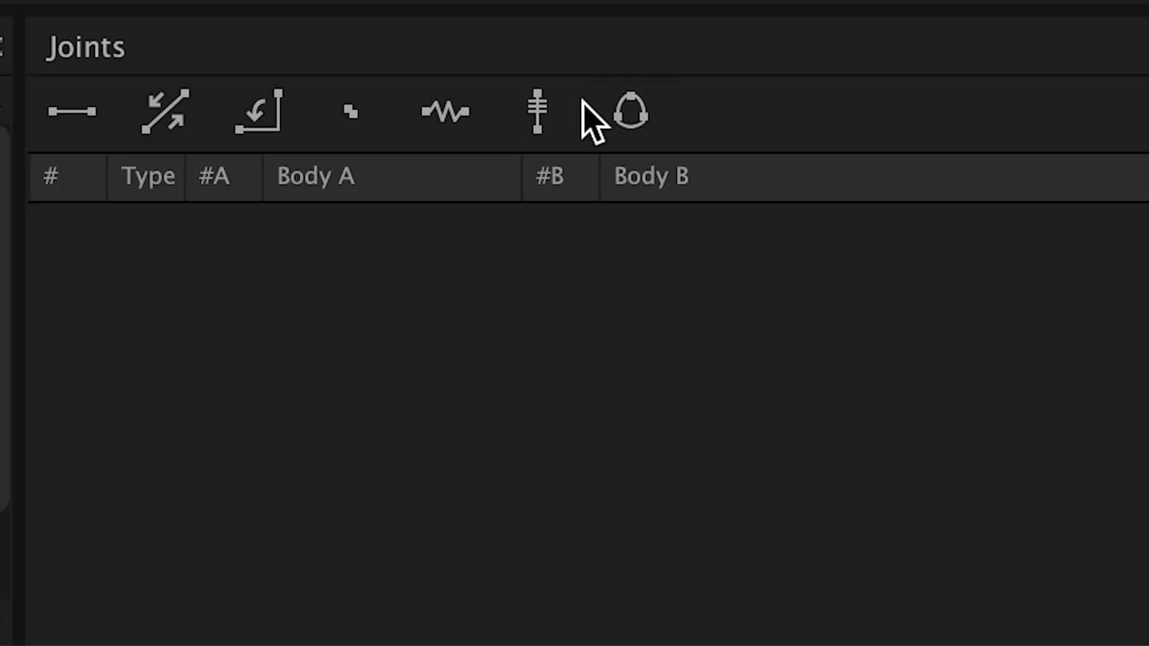
{"action": "left_click", "coordinate": [539, 112]}
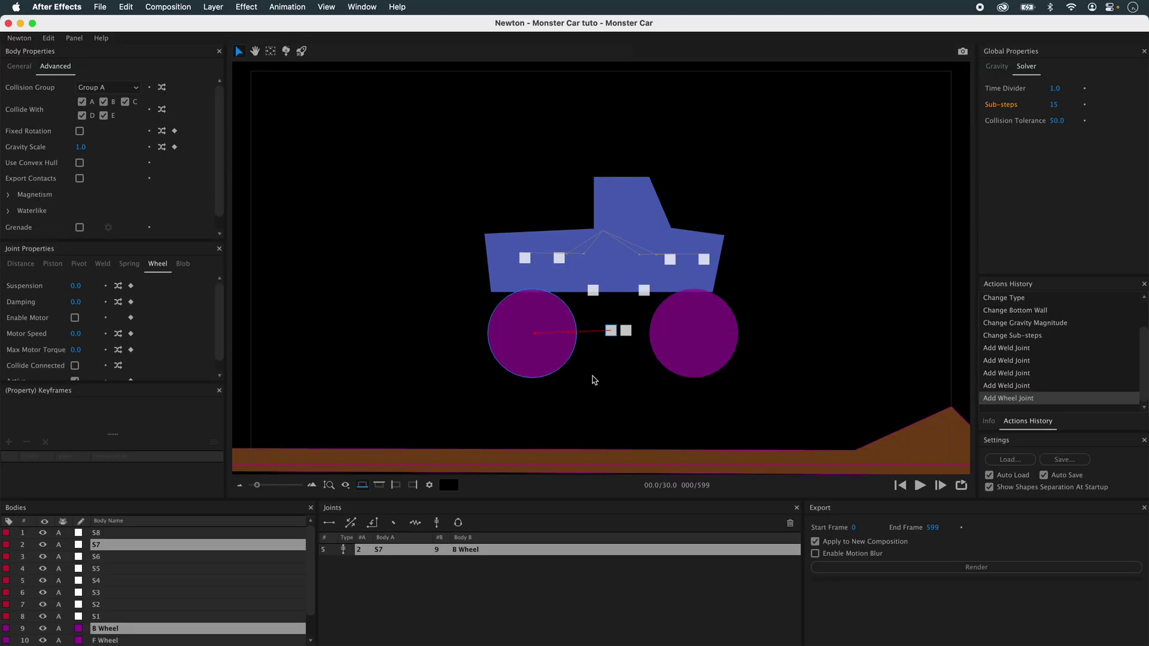
{"action": "left_click", "coordinate": [595, 380]}
{"action": "left_click", "coordinate": [625, 331]}
{"action": "left_click", "coordinate": [669, 331], "text": "shift"}
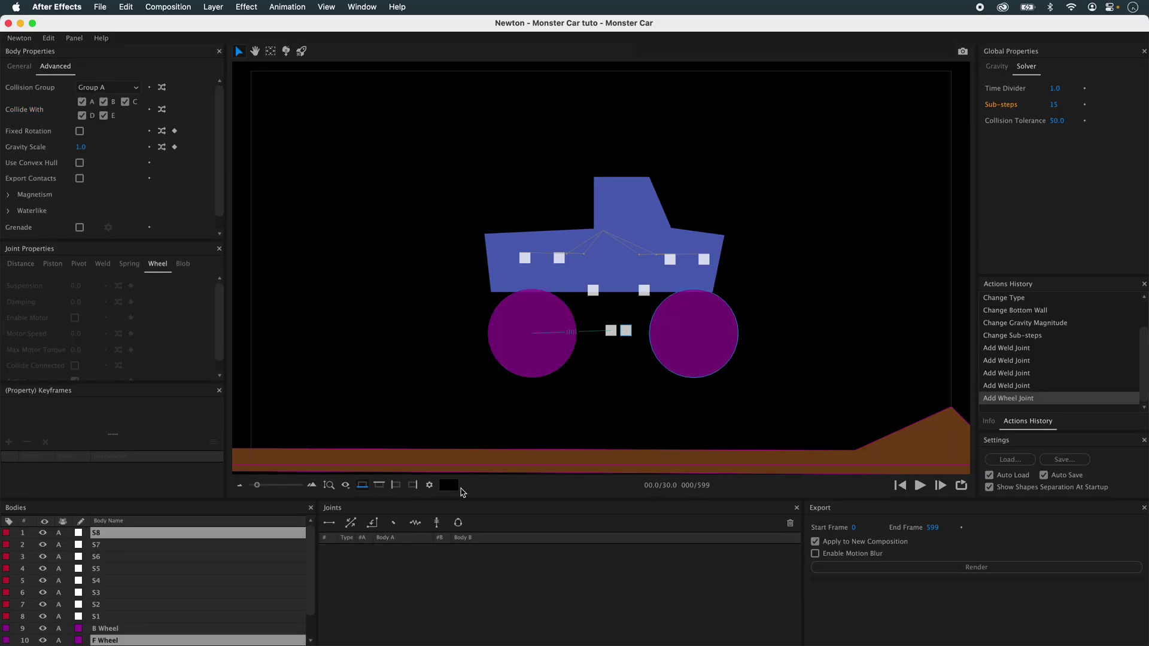
{"action": "left_click", "coordinate": [438, 523]}
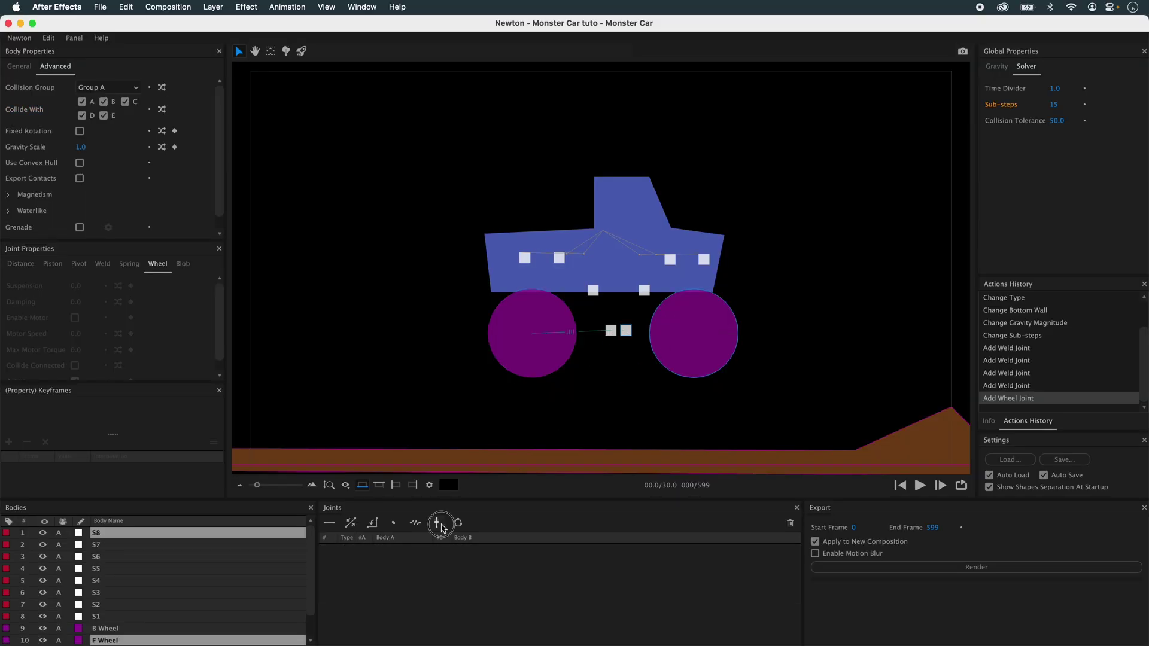
{"action": "left_click", "coordinate": [615, 395]}
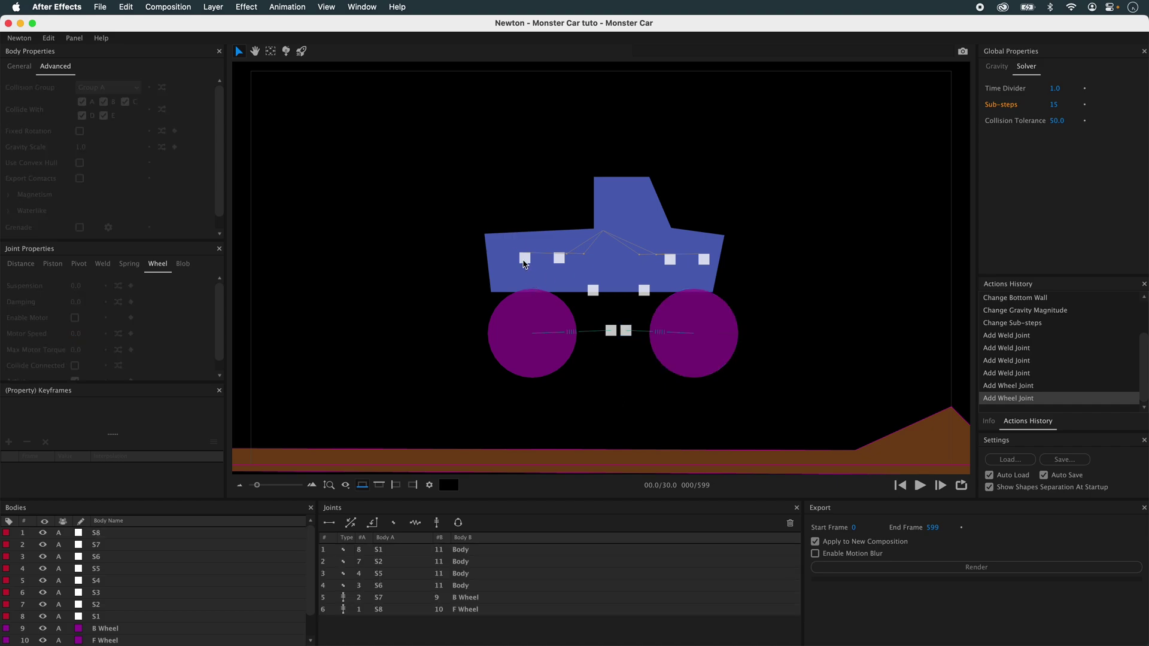
Turn on the Hidden property for the truck's Body so the wheels and spring points can be selected freely
{"action": "left_click", "coordinate": [525, 264]}
{"action": "left_click", "coordinate": [434, 262]}
{"action": "left_click_drag", "start_coordinate": [477, 205], "coordinate": [500, 254]}
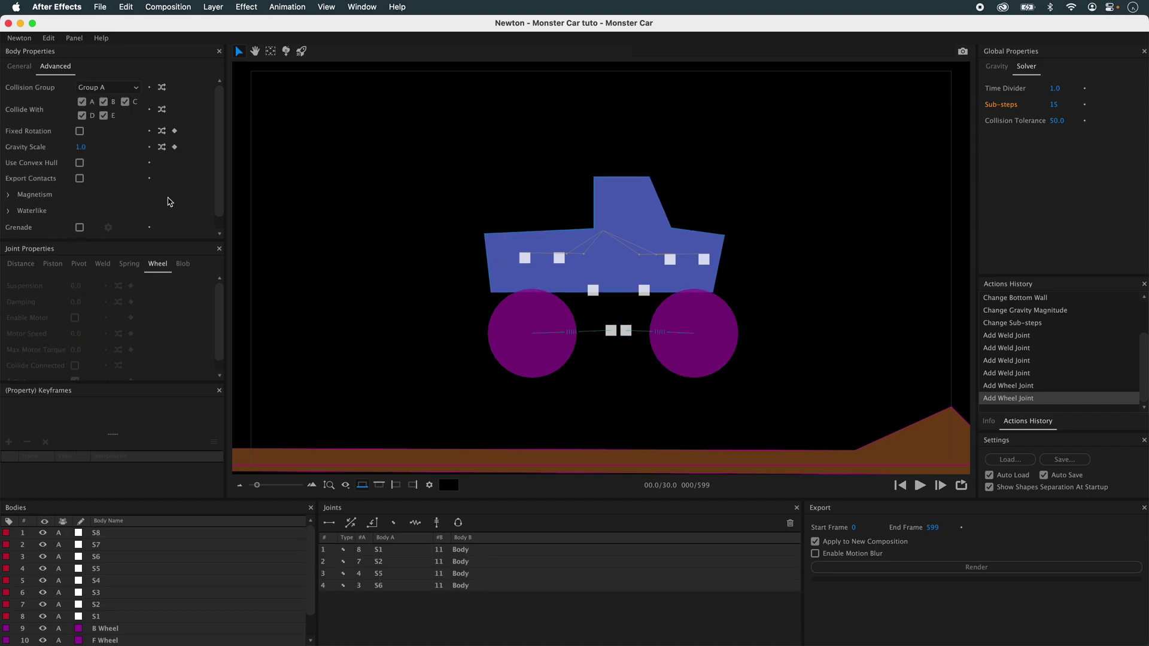
{"action": "left_click", "coordinate": [24, 70]}
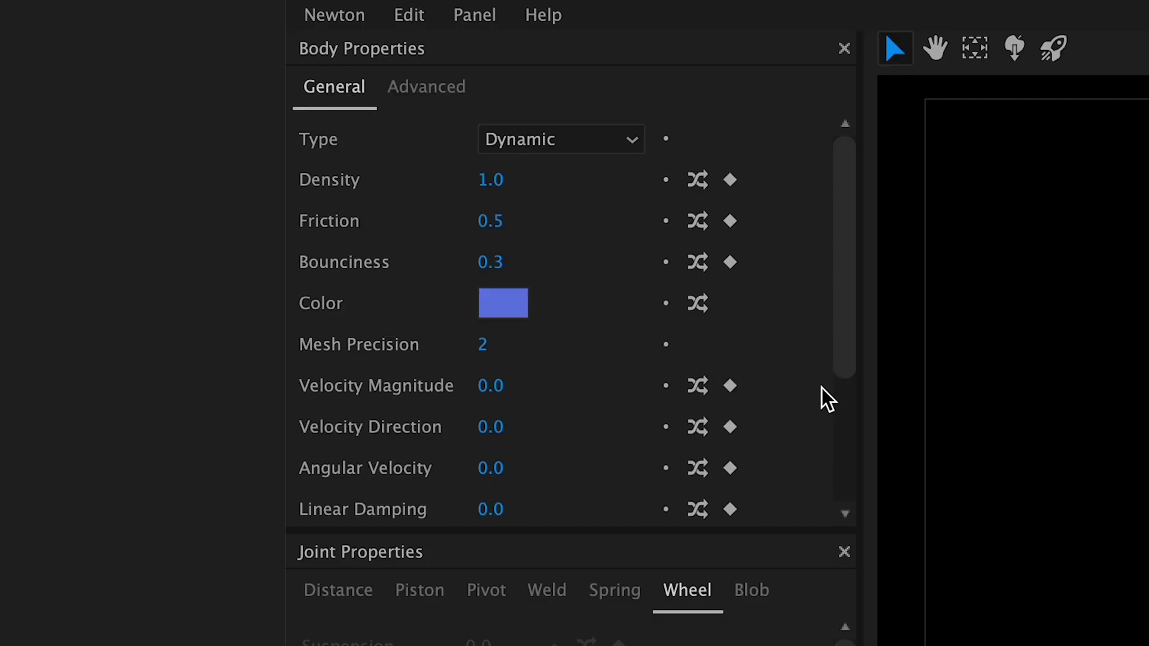
{"action": "scroll", "coordinate": [222, 202], "scroll_direction": "down", "scroll_amount": 5}
{"action": "left_click", "coordinate": [488, 509]}
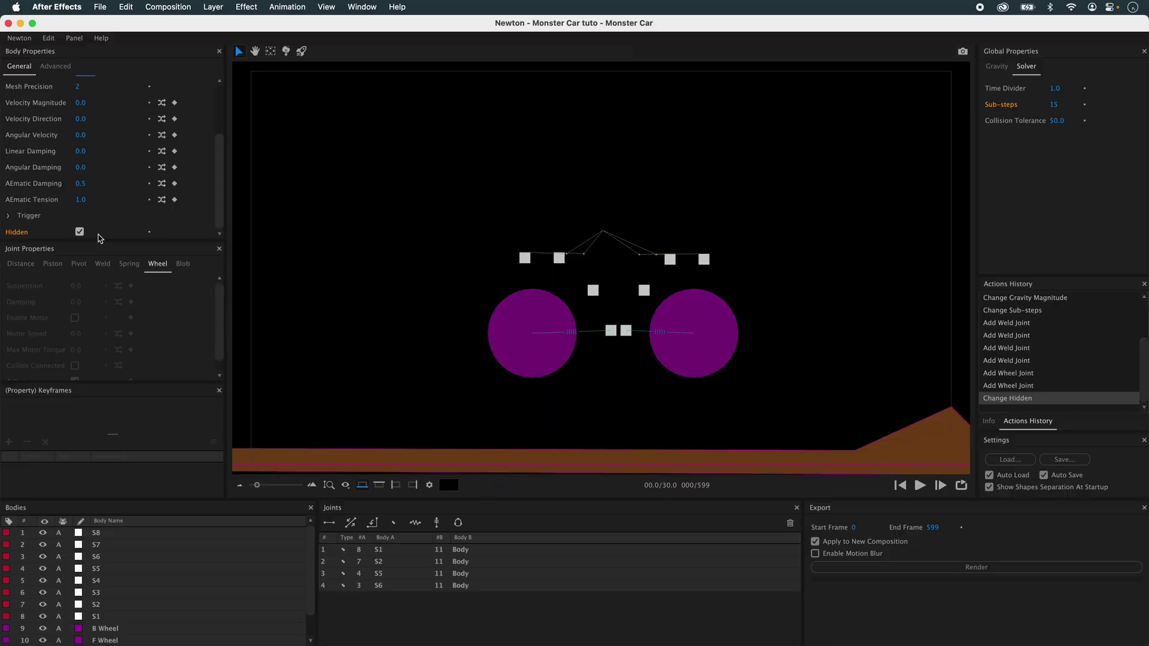
Add wheel joints connecting S1 and S2 to the B Wheel, and S5 and S6 to the F Wheel
{"action": "left_click_drag", "start_coordinate": [658, 246], "coordinate": [679, 302]}
{"action": "left_click", "coordinate": [436, 523]}
{"action": "left_click_drag", "start_coordinate": [719, 247], "coordinate": [694, 302]}
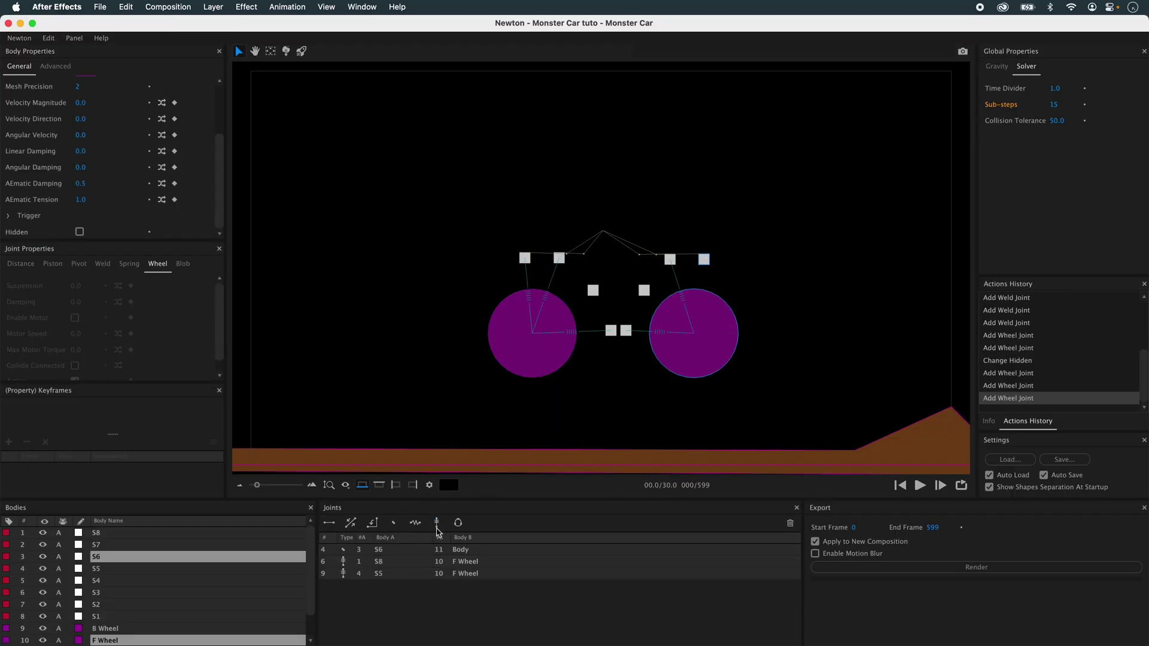
{"action": "left_click", "coordinate": [437, 523]}
{"action": "left_click", "coordinate": [583, 387]}
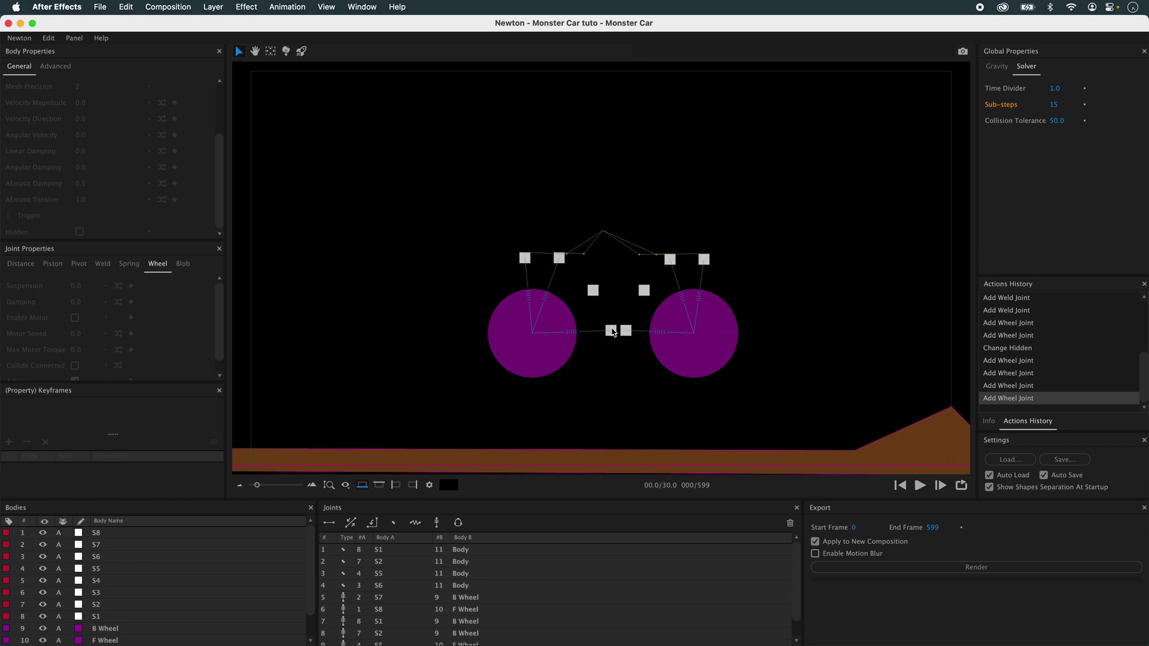
Add wheel joints for the two central springs, connecting S7 to S3 and S8 to S4
{"action": "left_click", "coordinate": [612, 331]}
{"action": "left_click", "coordinate": [595, 295], "text": "shift"}
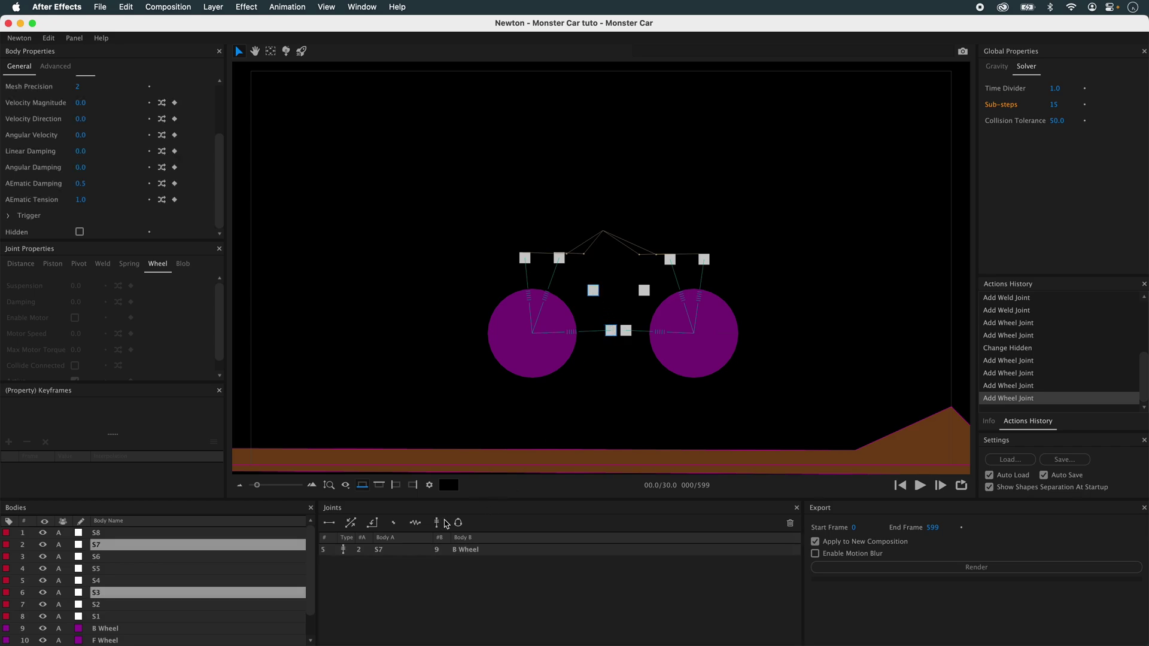
{"action": "left_click", "coordinate": [445, 523]}
{"action": "left_click", "coordinate": [622, 352]}
{"action": "left_click", "coordinate": [627, 333]}
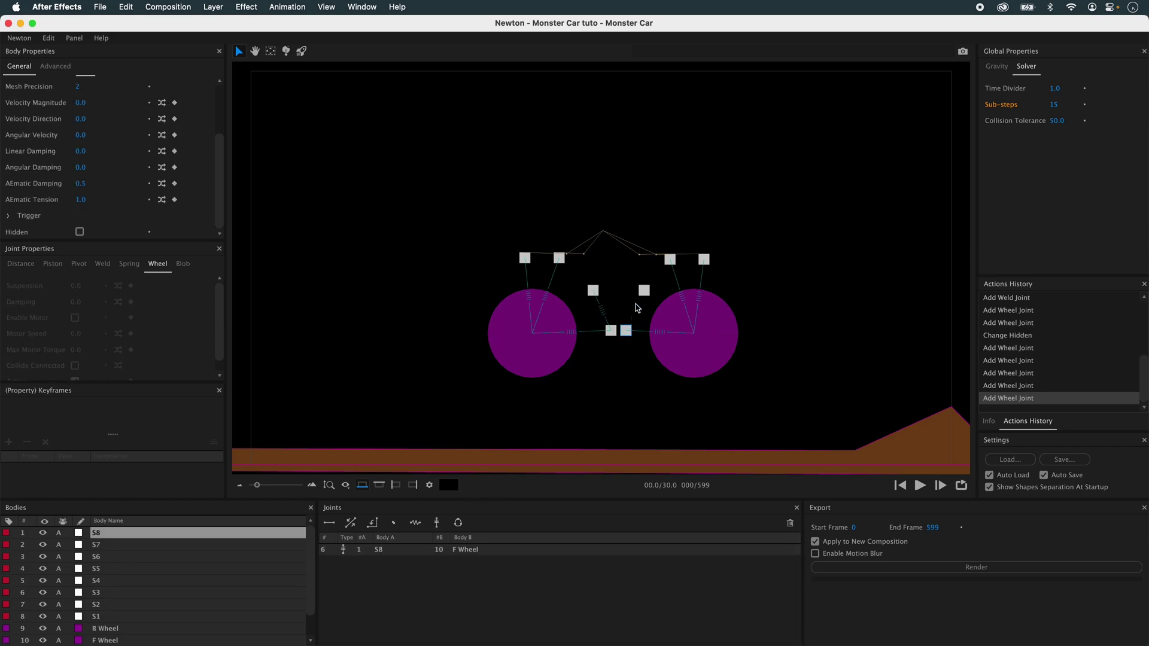
{"action": "left_click", "coordinate": [644, 291], "text": "shift"}
{"action": "left_click", "coordinate": [438, 524]}
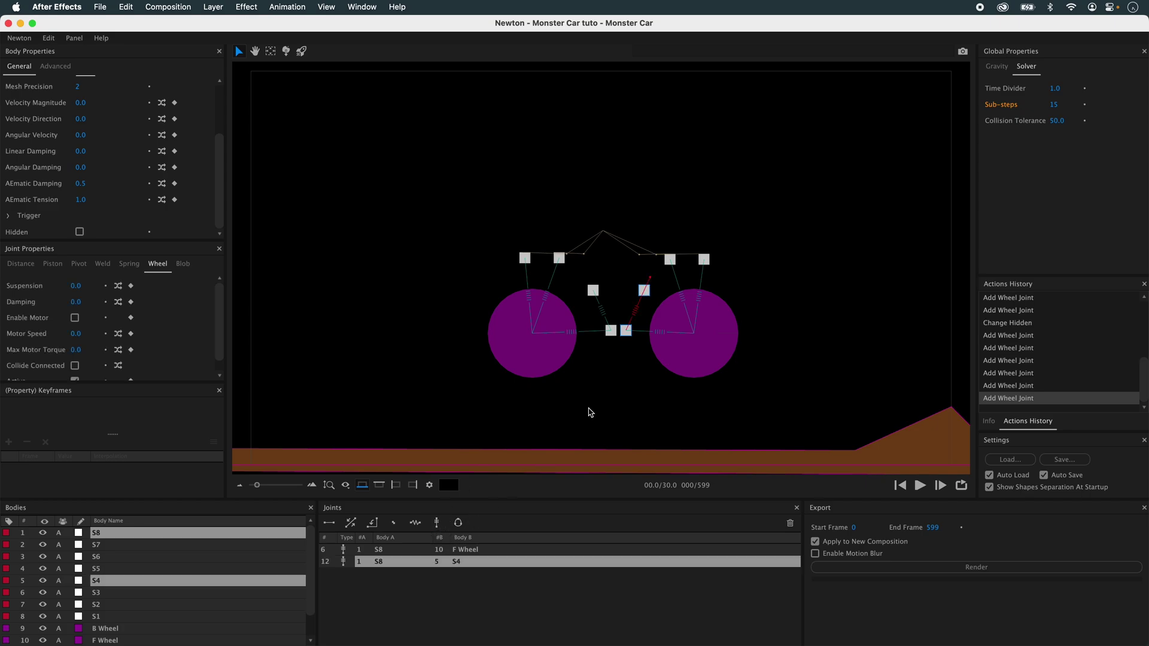
{"action": "left_click", "coordinate": [620, 351]}
Join the two inner axle points S7 and S8 with a weld joint
{"action": "left_click_drag", "start_coordinate": [608, 350], "coordinate": [628, 332]}
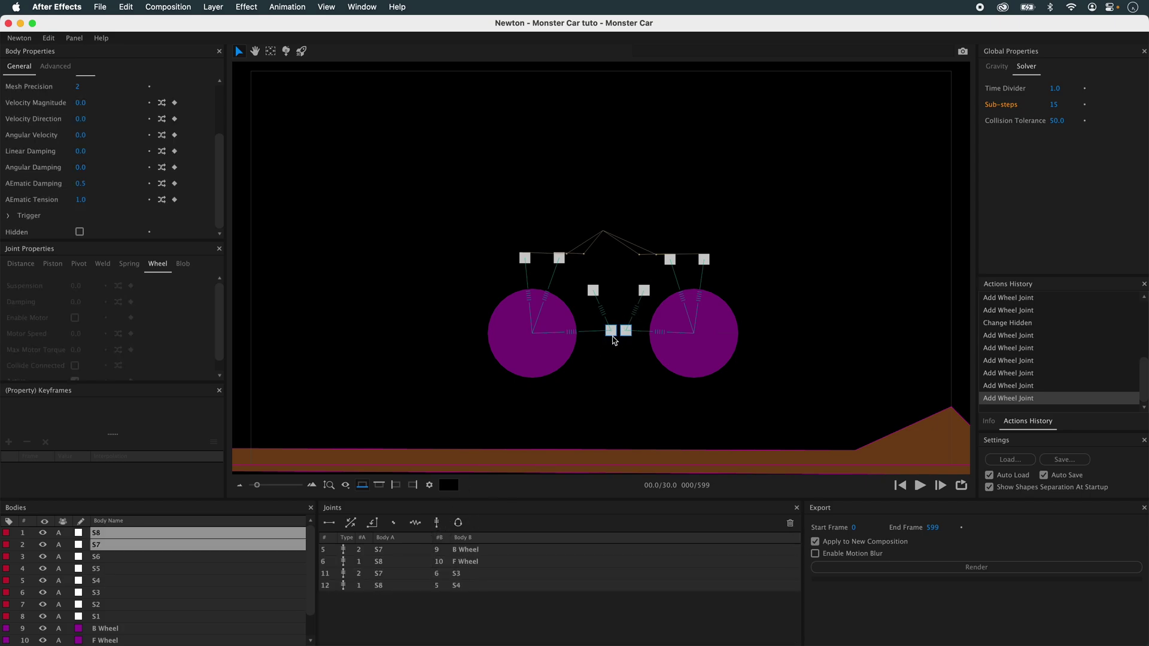
{"action": "left_click", "coordinate": [394, 525]}
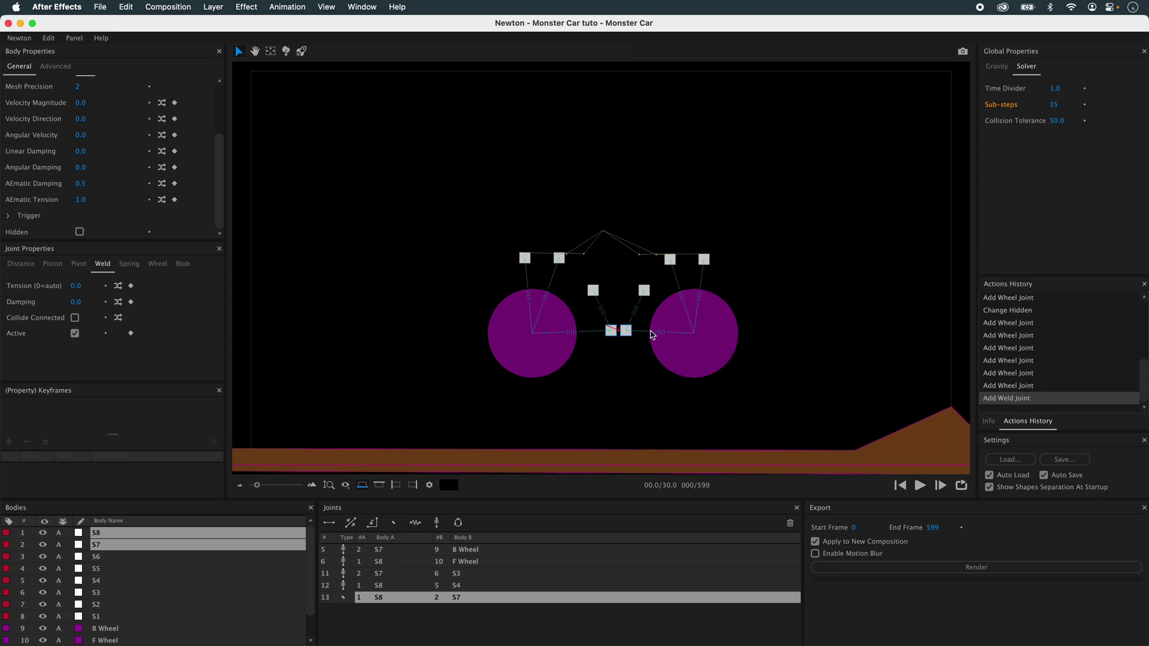
{"action": "left_click", "coordinate": [619, 389]}
{"action": "left_click_drag", "start_coordinate": [603, 307], "coordinate": [629, 352]}
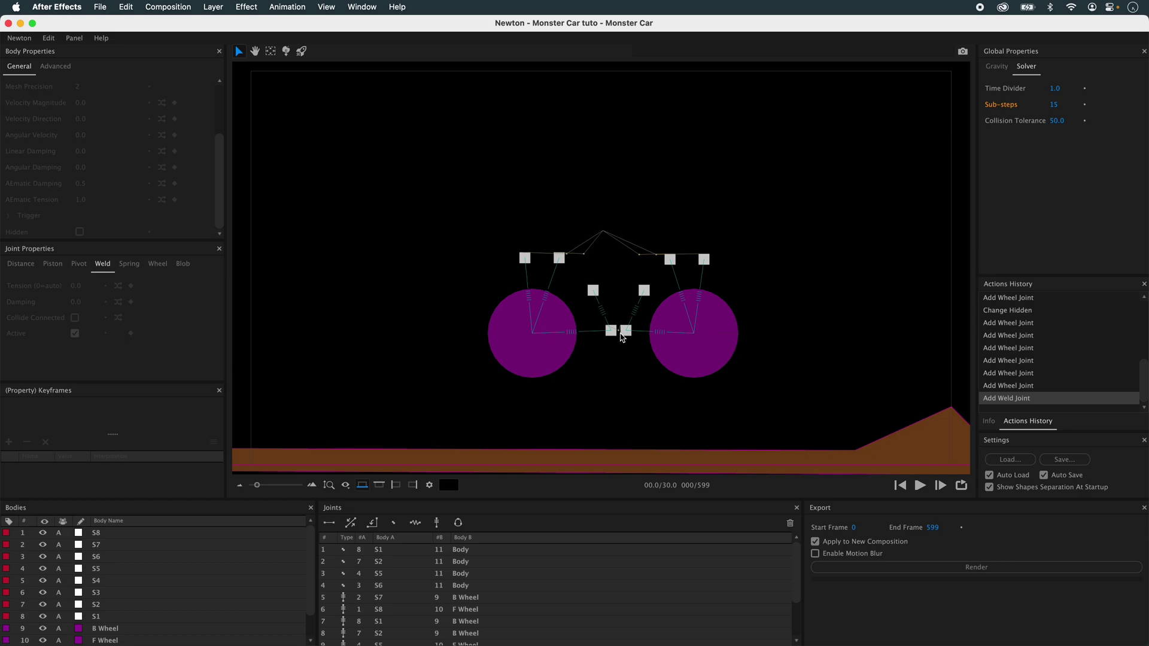
Add a piston joint connecting the inner axle point S7 to the Body
{"action": "left_click", "coordinate": [611, 331]}
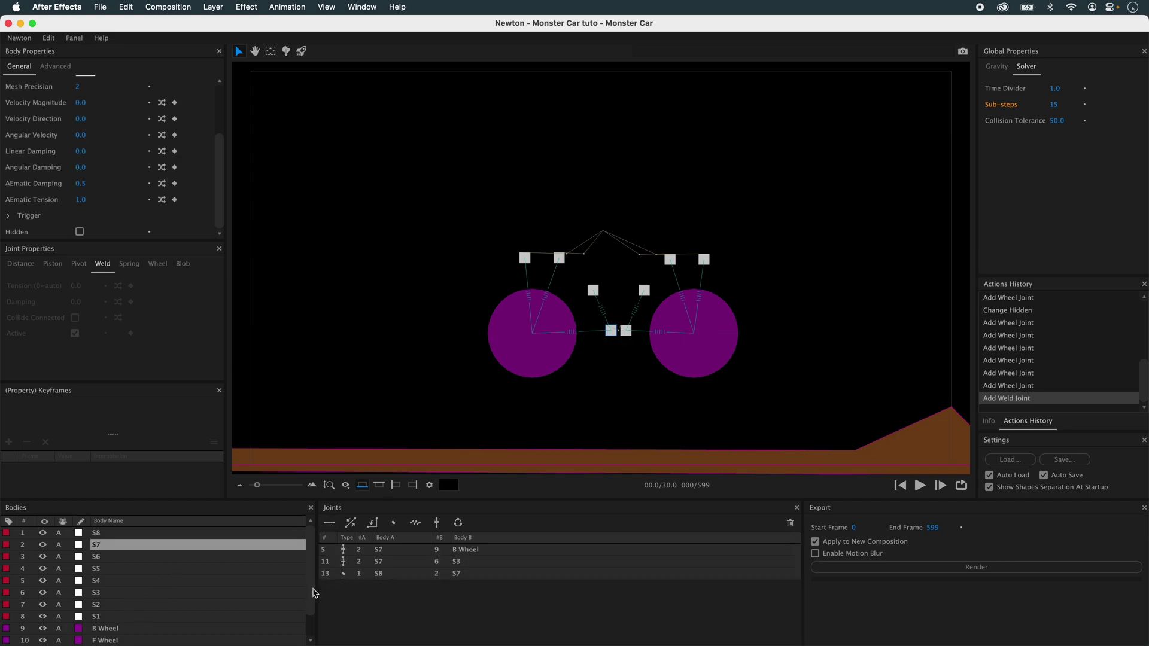
{"action": "scroll", "coordinate": [316, 593], "scroll_direction": "down", "scroll_amount": 2}
{"action": "left_click", "coordinate": [102, 628]}
{"action": "mouse_move", "coordinate": [314, 597]}
{"action": "left_mouse_down"}
{"action": "mouse_move", "coordinate": [309, 547]}
{"action": "mouse_move", "coordinate": [313, 596]}
{"action": "mouse_move", "coordinate": [308, 575]}
{"action": "left_mouse_up"}
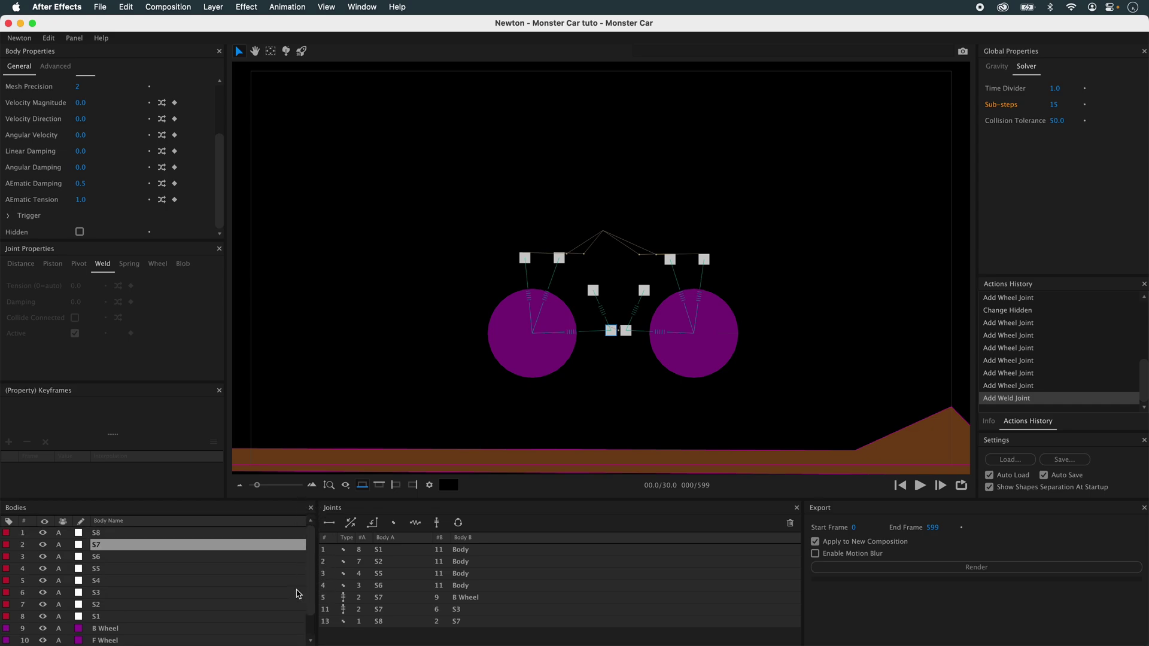
{"action": "left_click", "coordinate": [350, 523]}
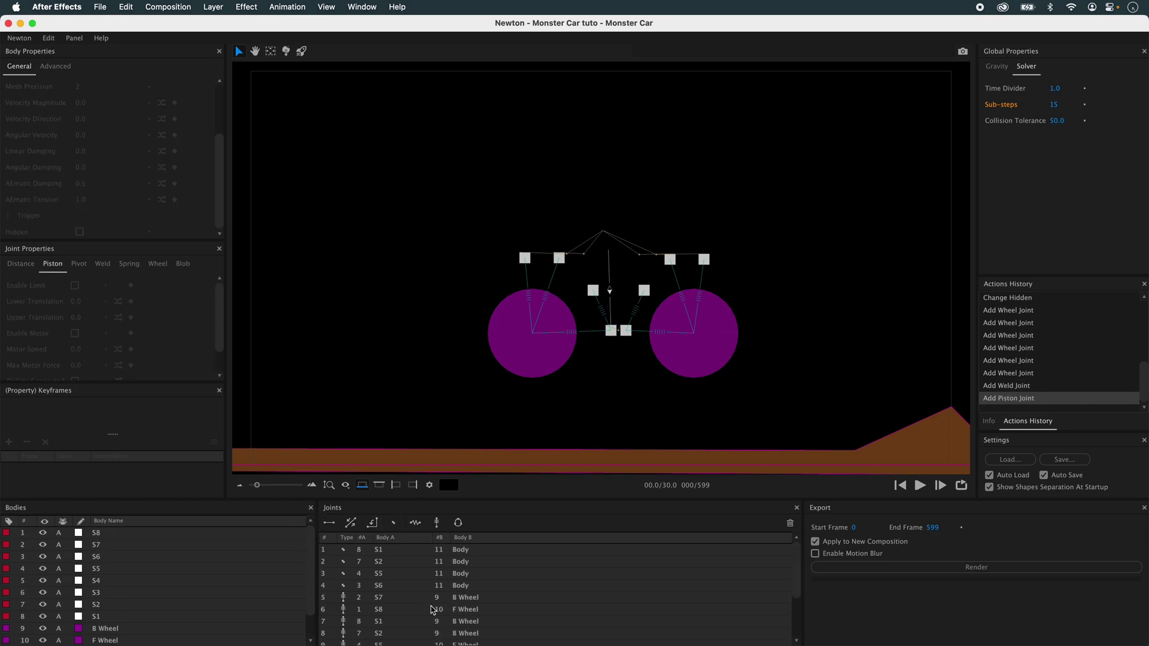
Move the S7–Body piston joint's lower anchor straight down to the ground so that its axis stays vertical
{"action": "left_click", "coordinate": [381, 639]}
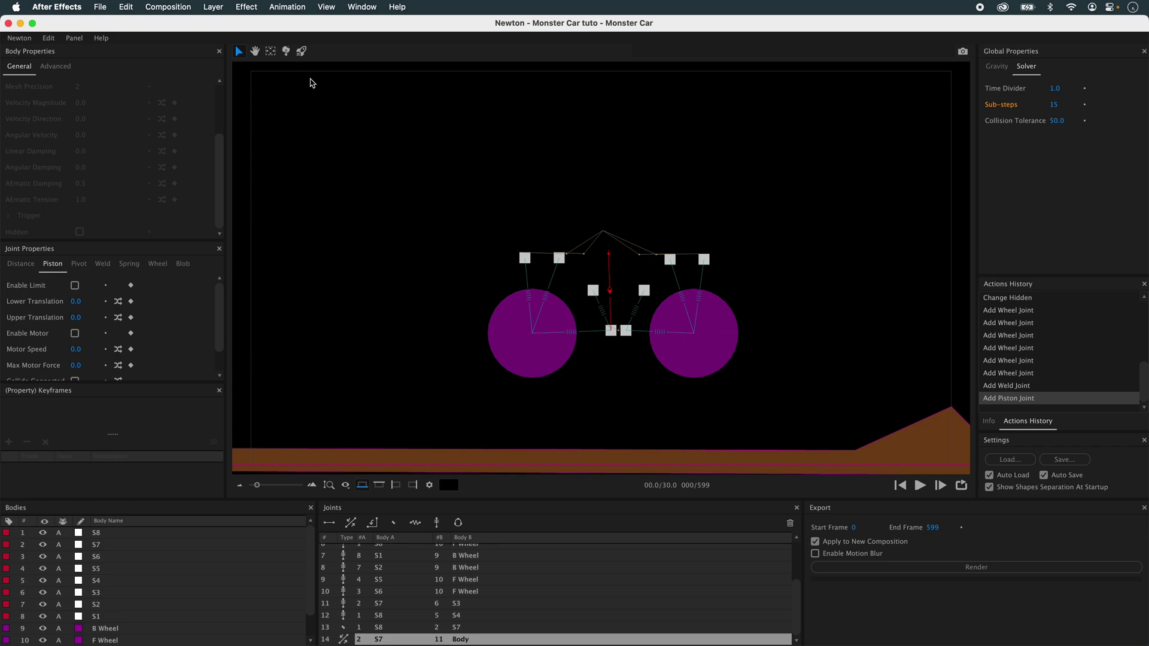
{"action": "left_click", "coordinate": [270, 51]}
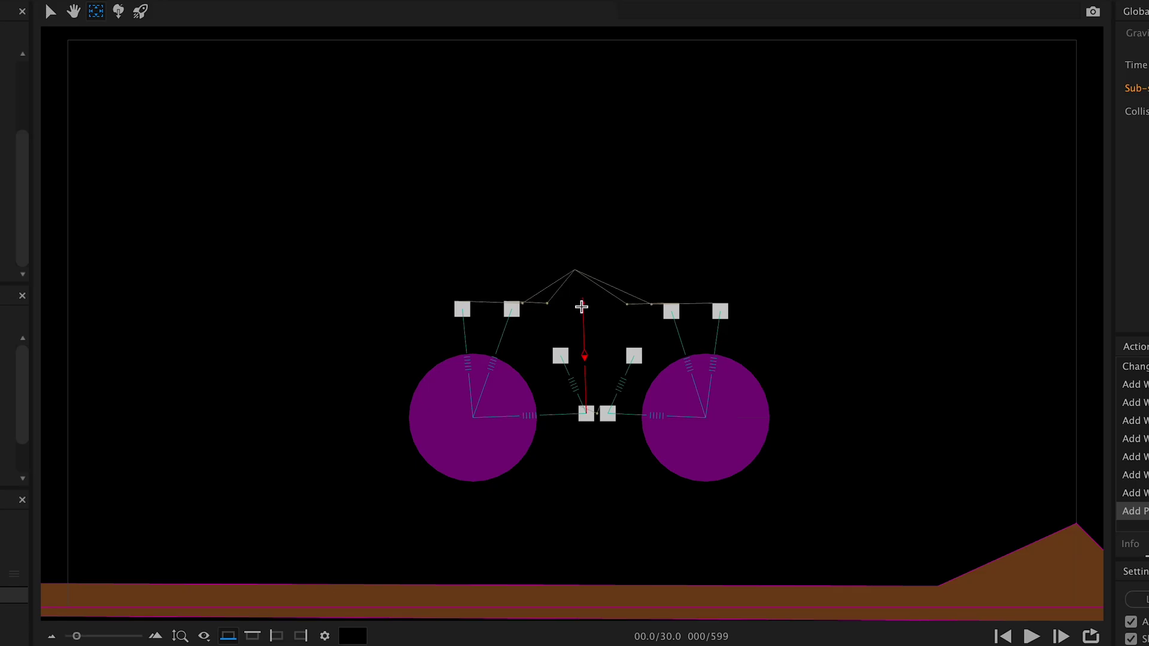
{"action": "left_click_drag", "start_coordinate": [581, 307], "coordinate": [585, 605]}
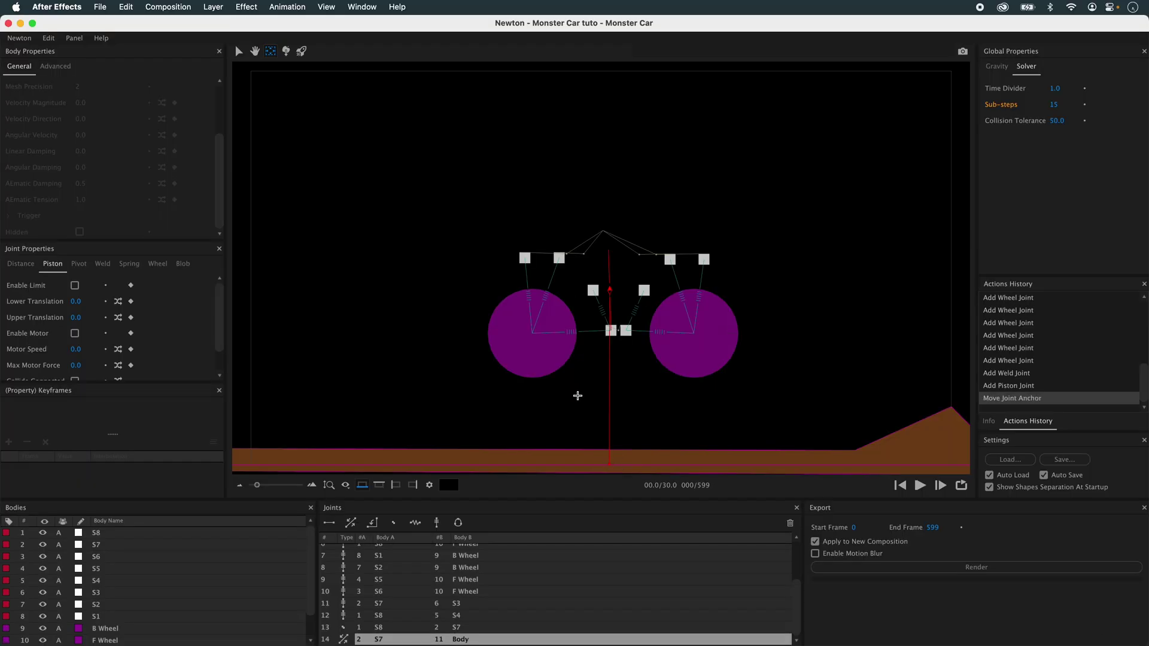
{"action": "key", "text": "v"}
Weld the central spring point S3 to the Body
{"action": "left_click", "coordinate": [593, 292]}
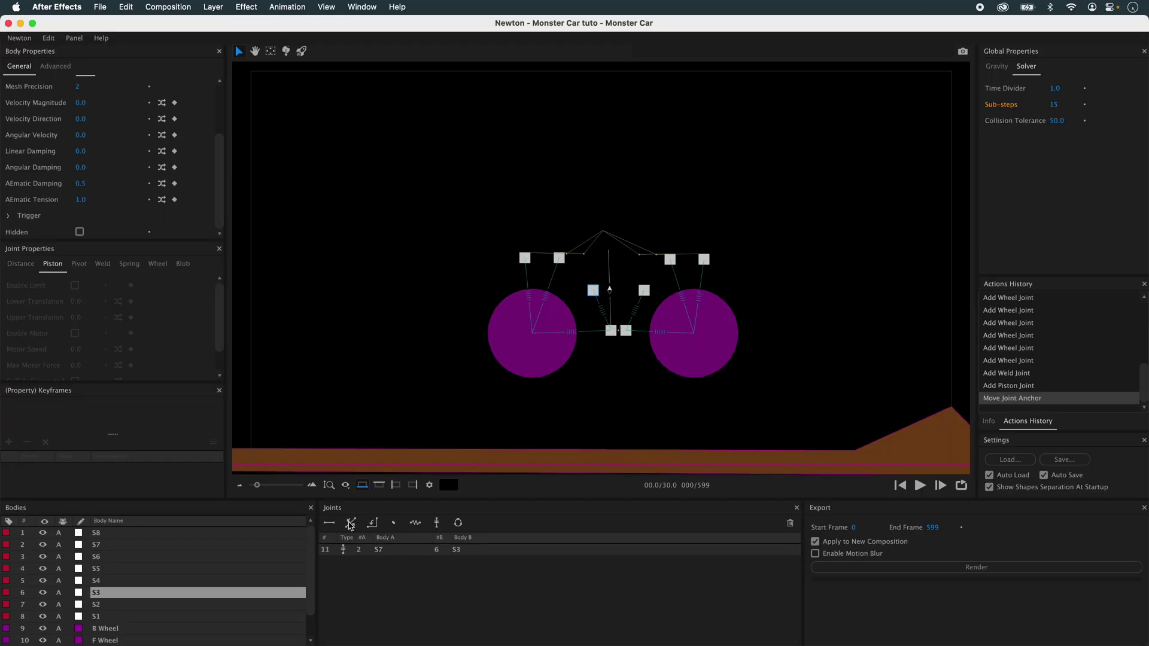
{"action": "scroll", "coordinate": [312, 604], "scroll_direction": "down", "scroll_amount": 2}
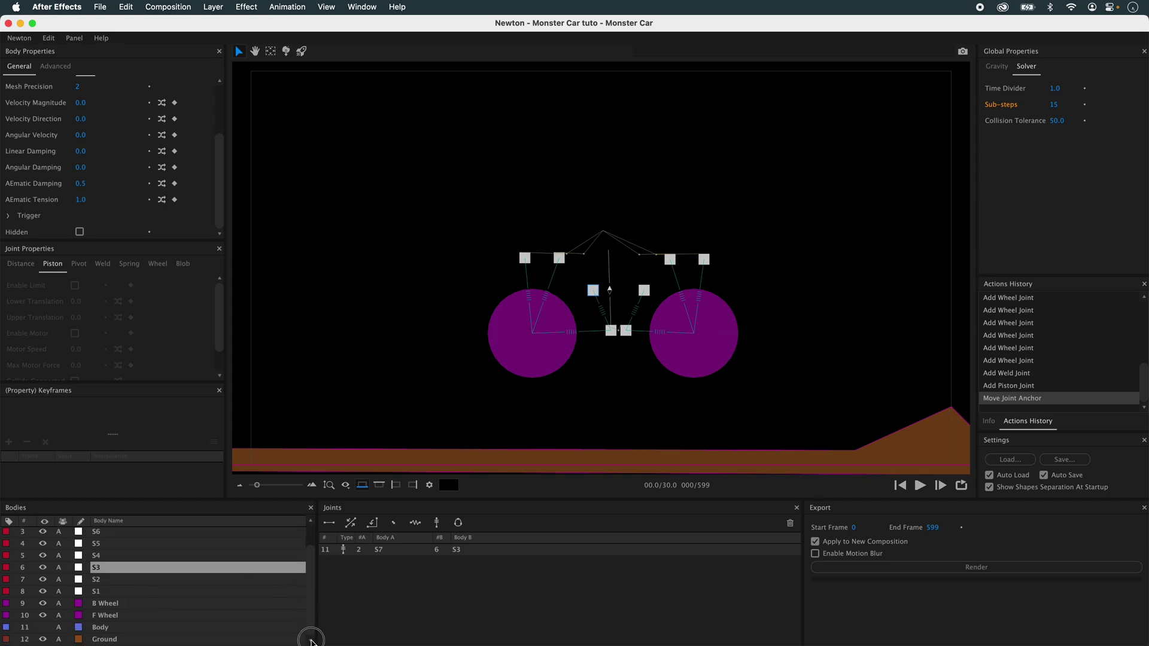
{"action": "left_click", "coordinate": [116, 631], "text": "super"}
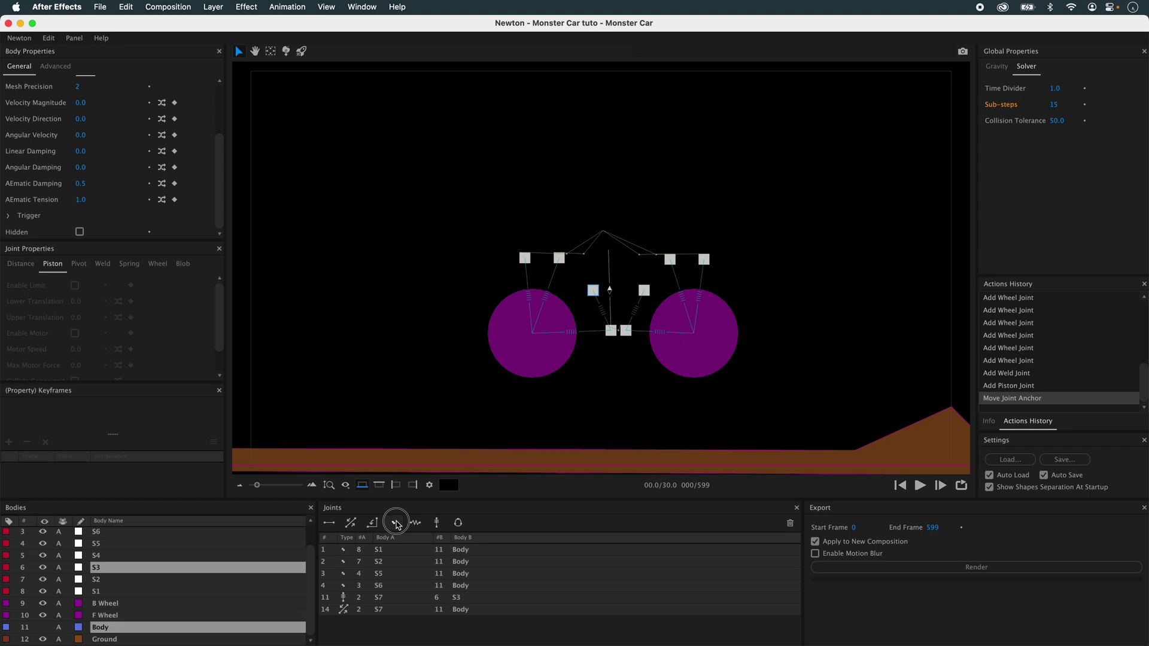
{"action": "left_click", "coordinate": [394, 522]}
{"action": "left_click", "coordinate": [606, 393]}
Weld the other central spring point, S4, to the Body
{"action": "left_click", "coordinate": [643, 292]}
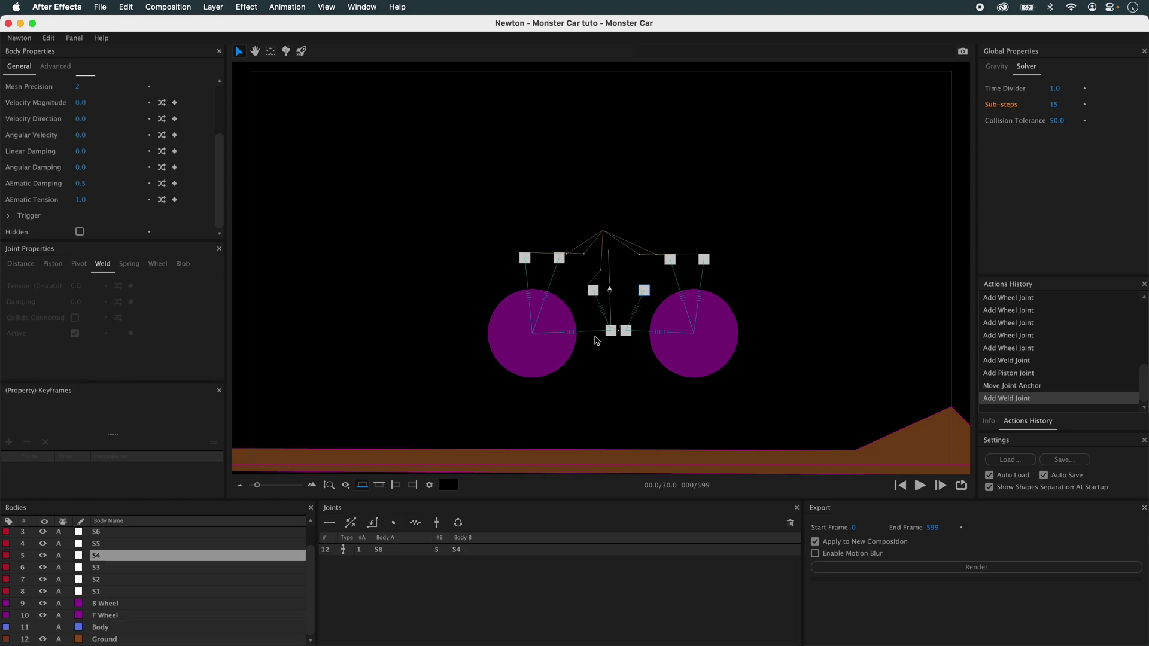
{"action": "left_click", "coordinate": [96, 631], "text": "super"}
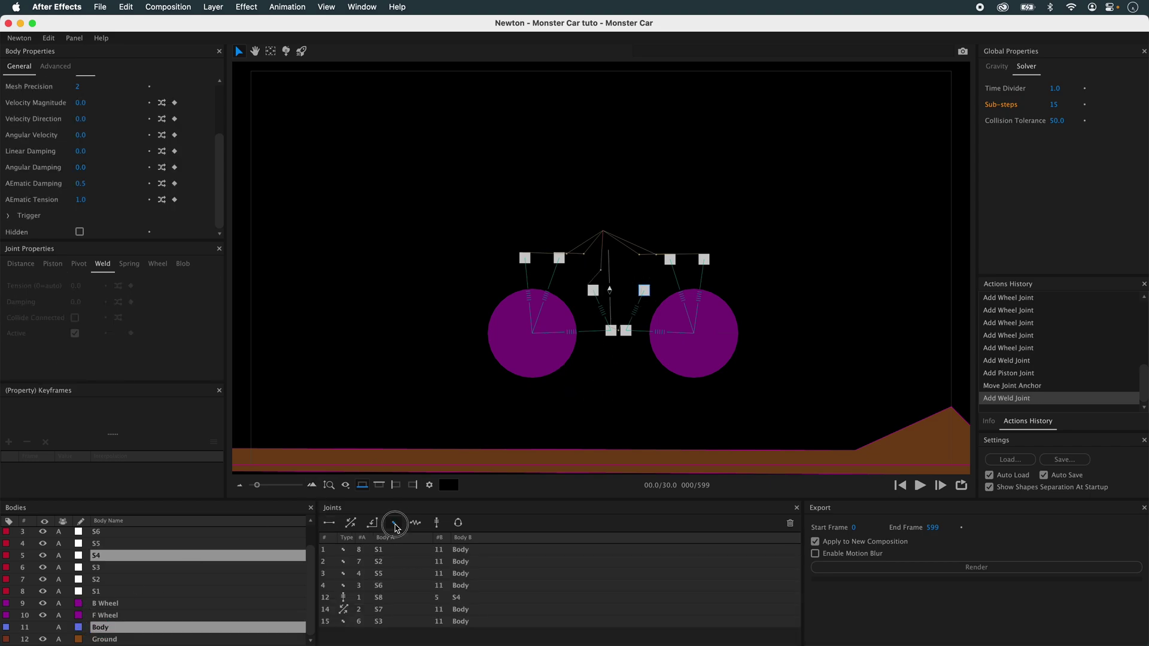
{"action": "left_click", "coordinate": [394, 523]}
{"action": "left_click", "coordinate": [462, 390]}
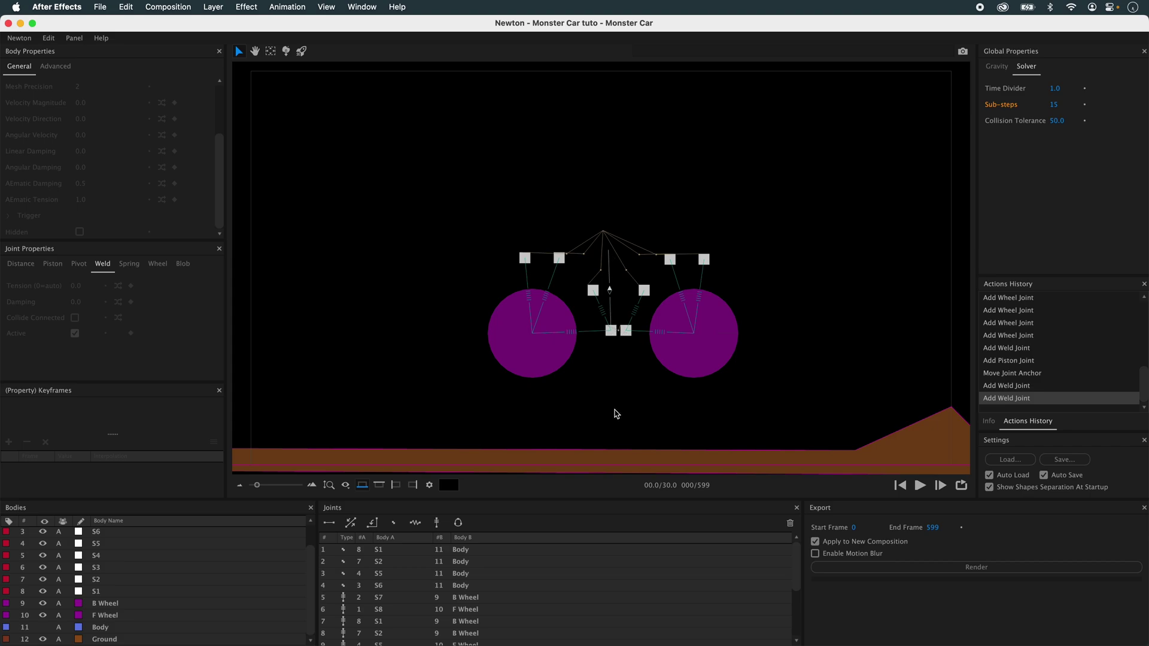
Turn off the Hidden property for the Body to show the truck's body again
{"action": "left_click", "coordinate": [121, 627]}
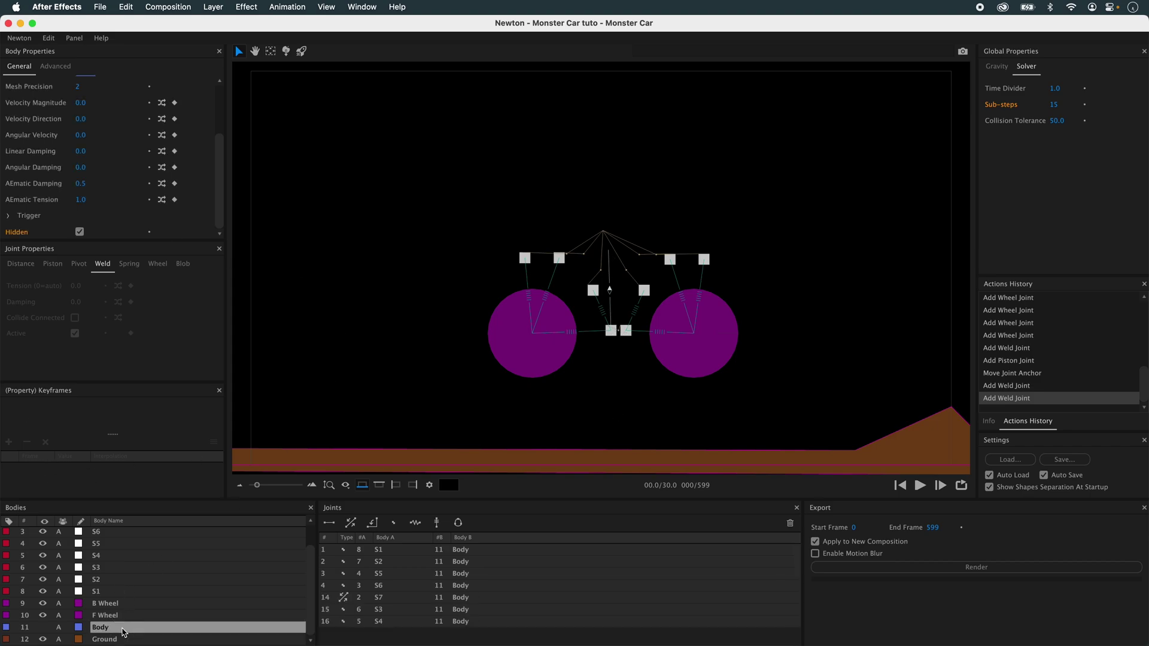
{"action": "left_click", "coordinate": [79, 232]}
{"action": "left_click", "coordinate": [351, 299]}
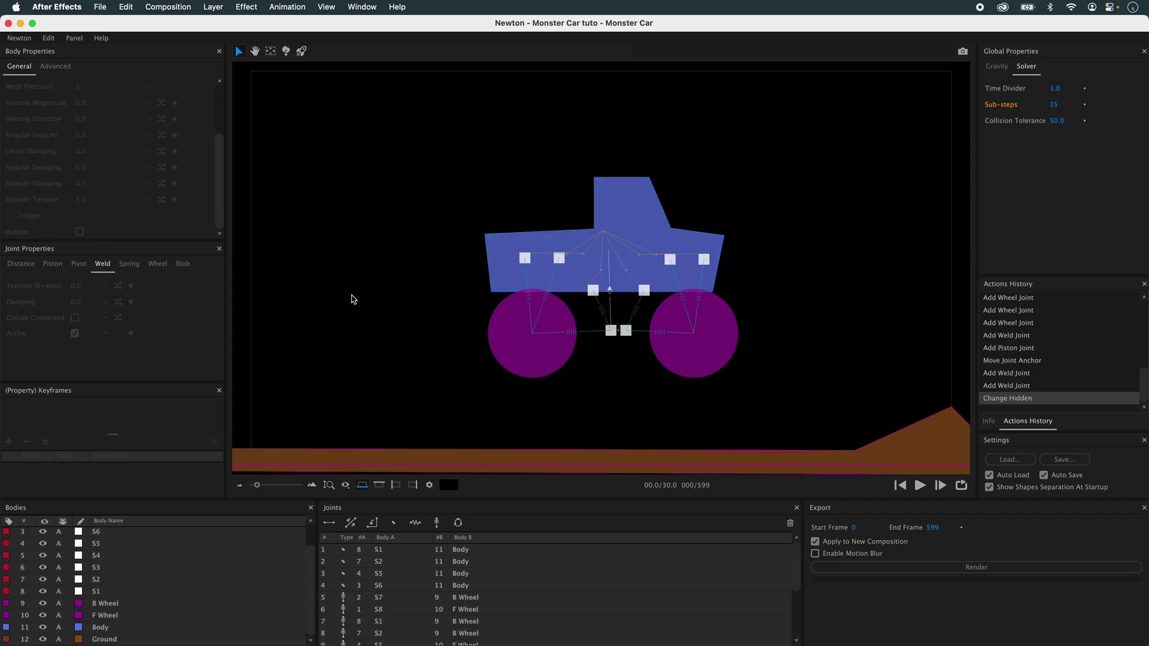
Exclude Group A from the groups the Body collides with, and briefly test the simulation
{"action": "left_click", "coordinate": [490, 249]}
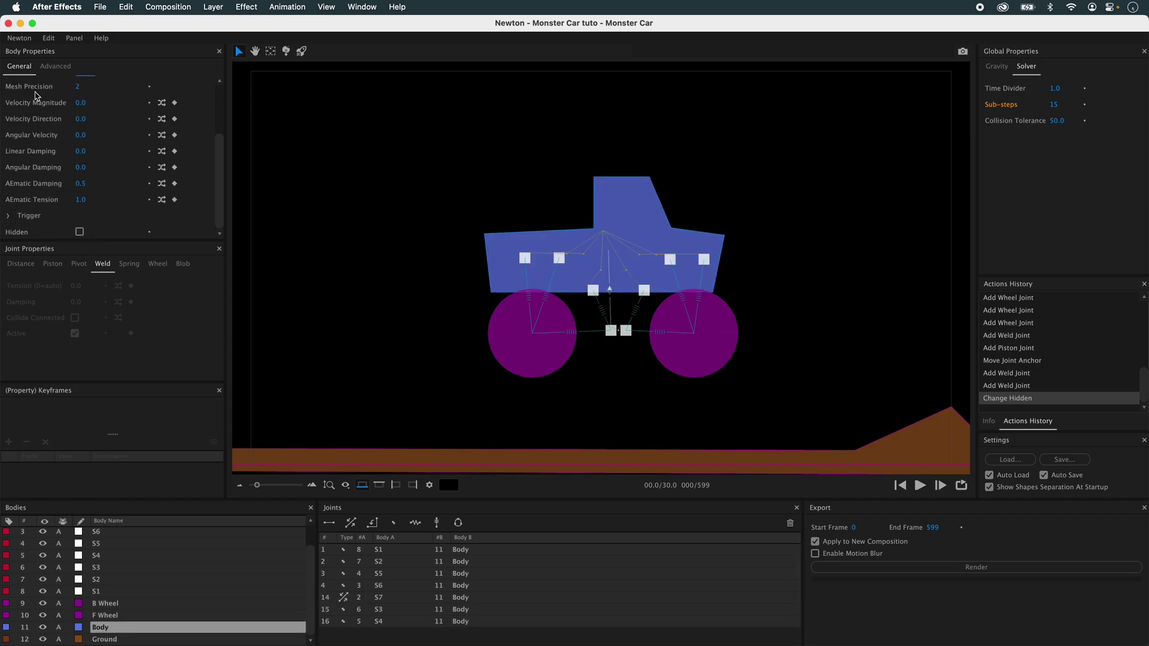
{"action": "left_click", "coordinate": [47, 70]}
{"action": "left_click", "coordinate": [82, 101]}
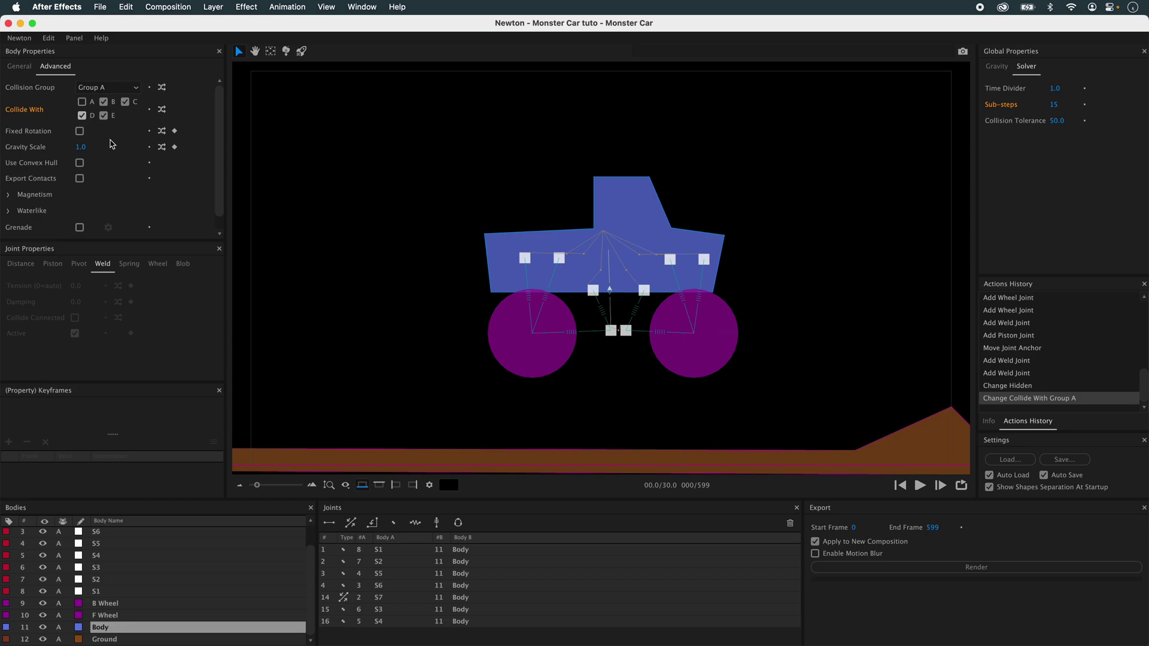
{"action": "left_click", "coordinate": [407, 297]}
{"action": "left_click", "coordinate": [917, 486]}
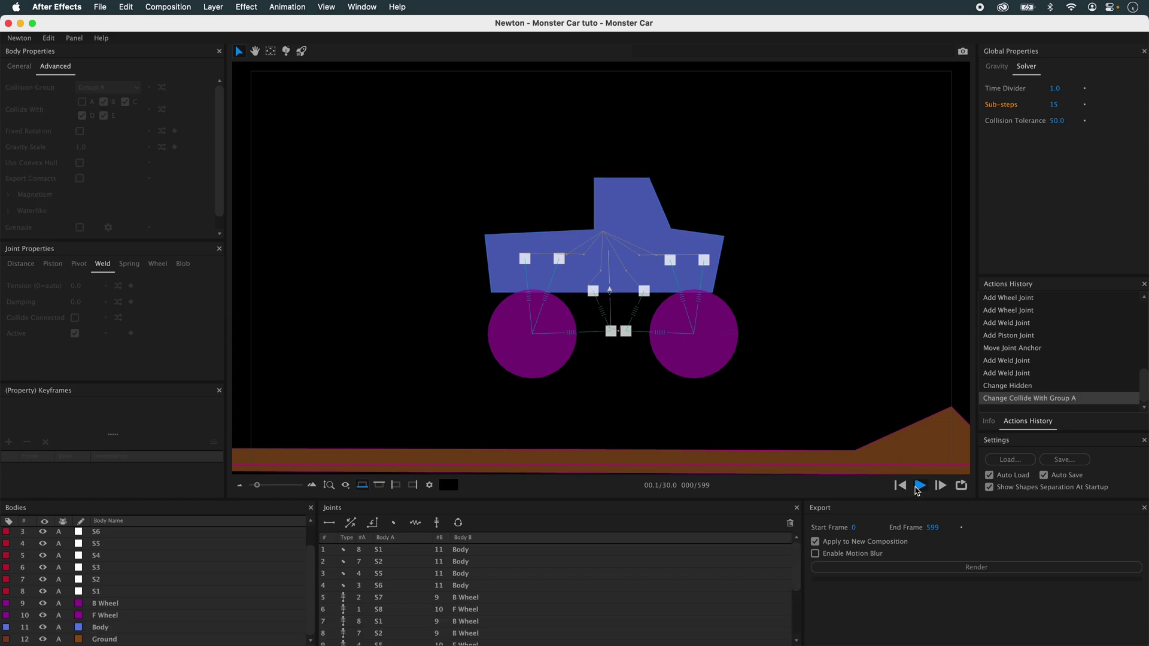
{"action": "left_click", "coordinate": [913, 488]}
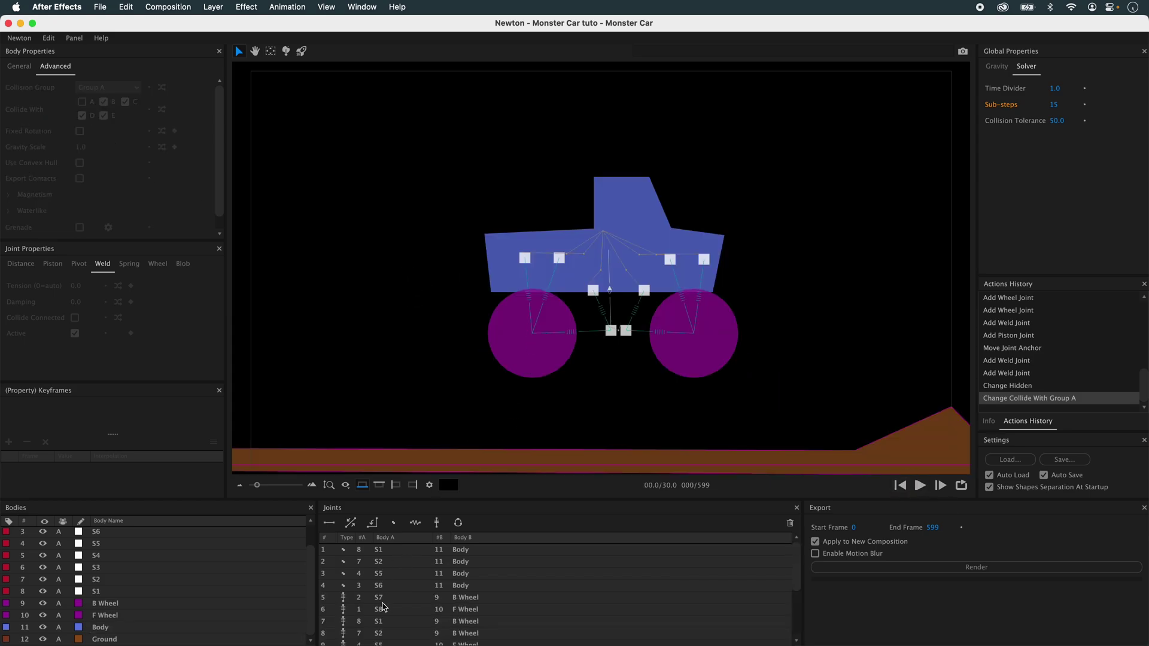
Set Suspension to 10 for the four wheel joints from S1, S2, S5 and S6, and rewind the simulation
{"action": "left_click", "coordinate": [386, 620]}
{"action": "scroll", "coordinate": [468, 604], "scroll_direction": "down", "scroll_amount": 2}
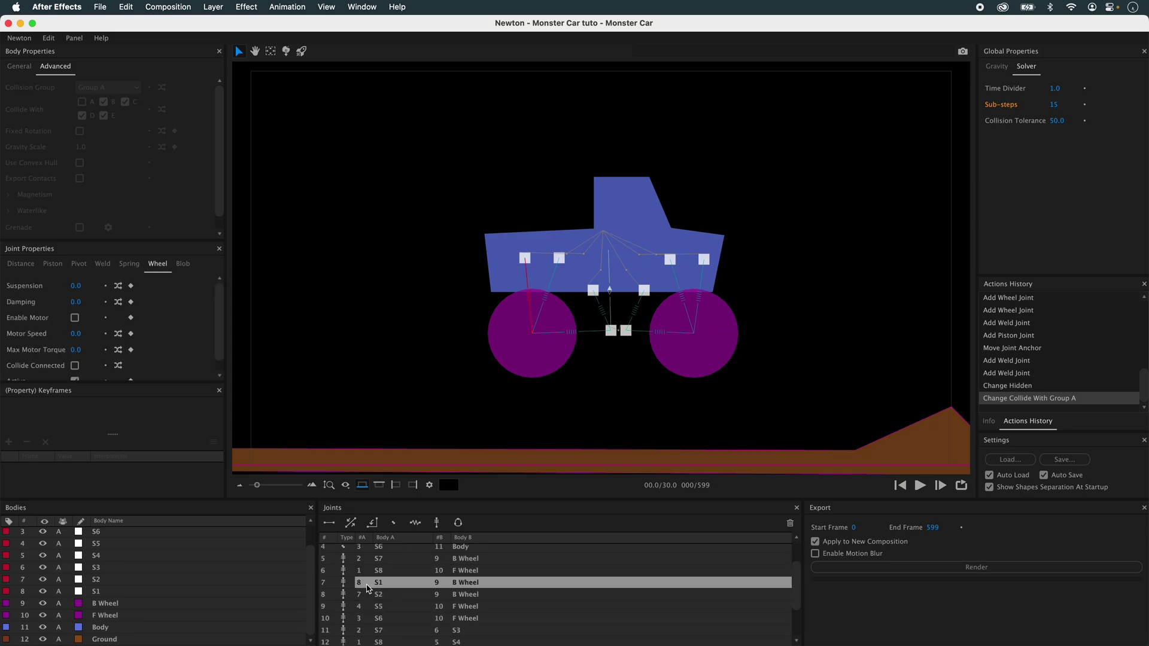
{"action": "left_click_drag", "start_coordinate": [384, 589], "coordinate": [389, 619]}
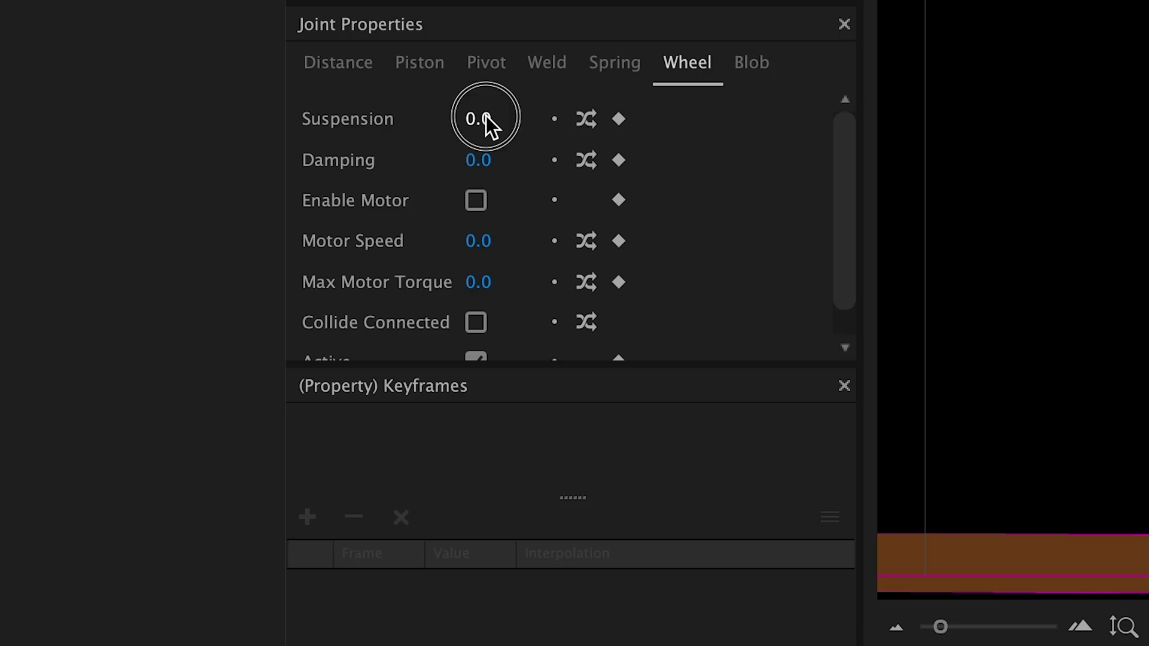
{"action": "left_click", "coordinate": [79, 284]}
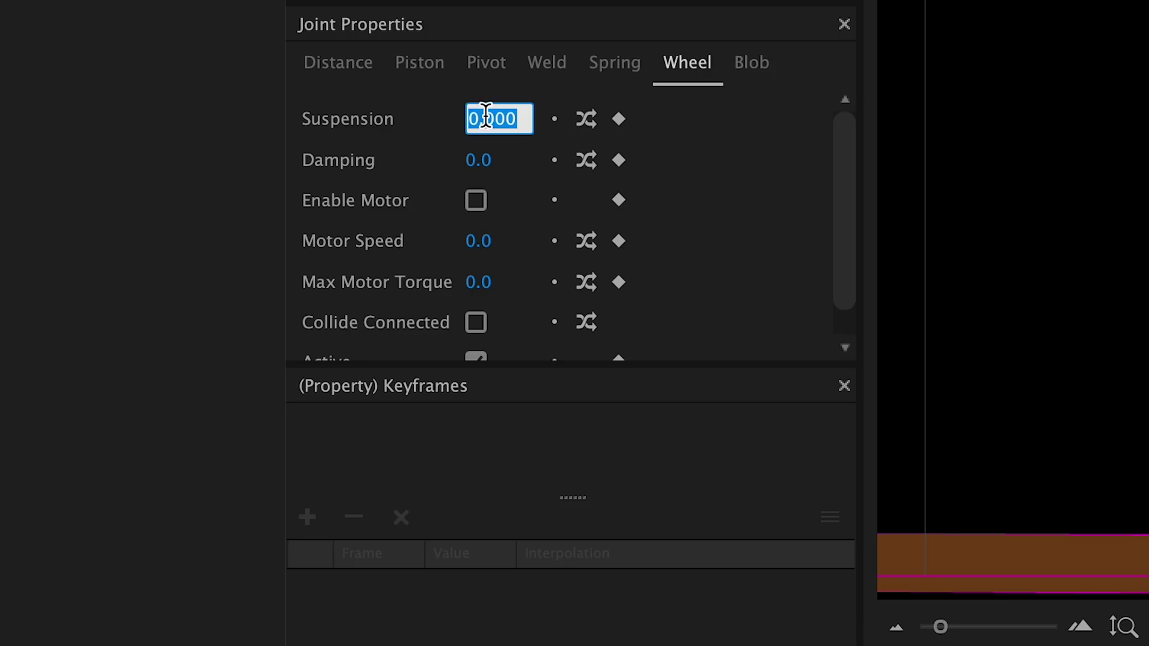
{"action": "type", "text": "10"}
{"action": "key", "text": "Return"}
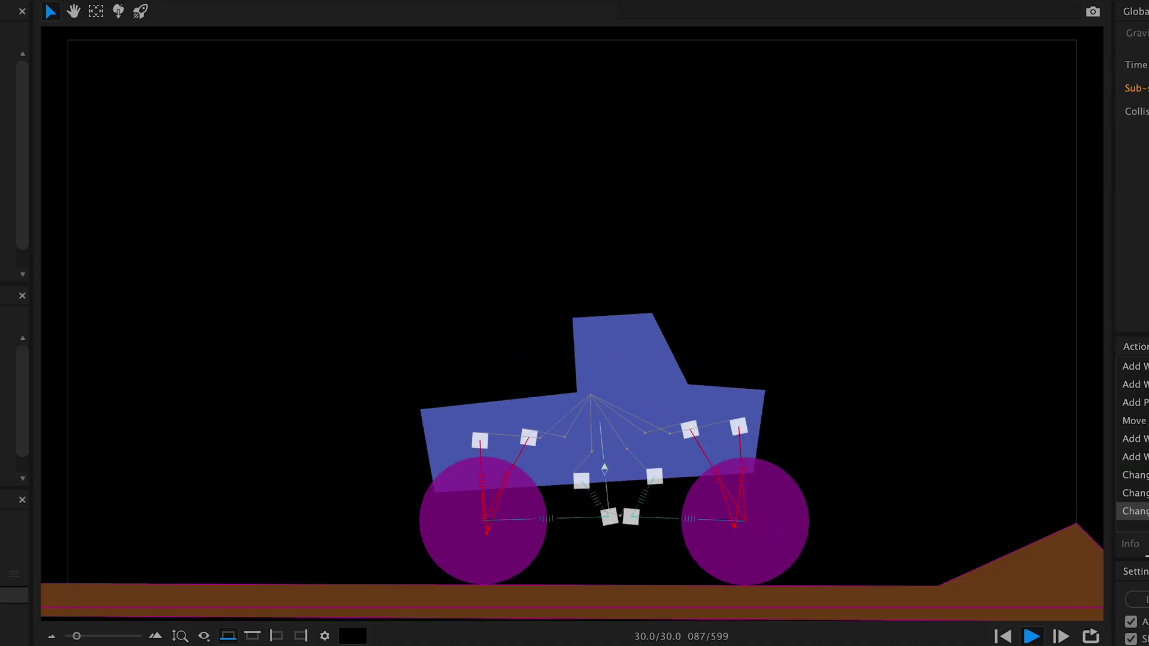
{"action": "left_click", "coordinate": [1002, 637]}
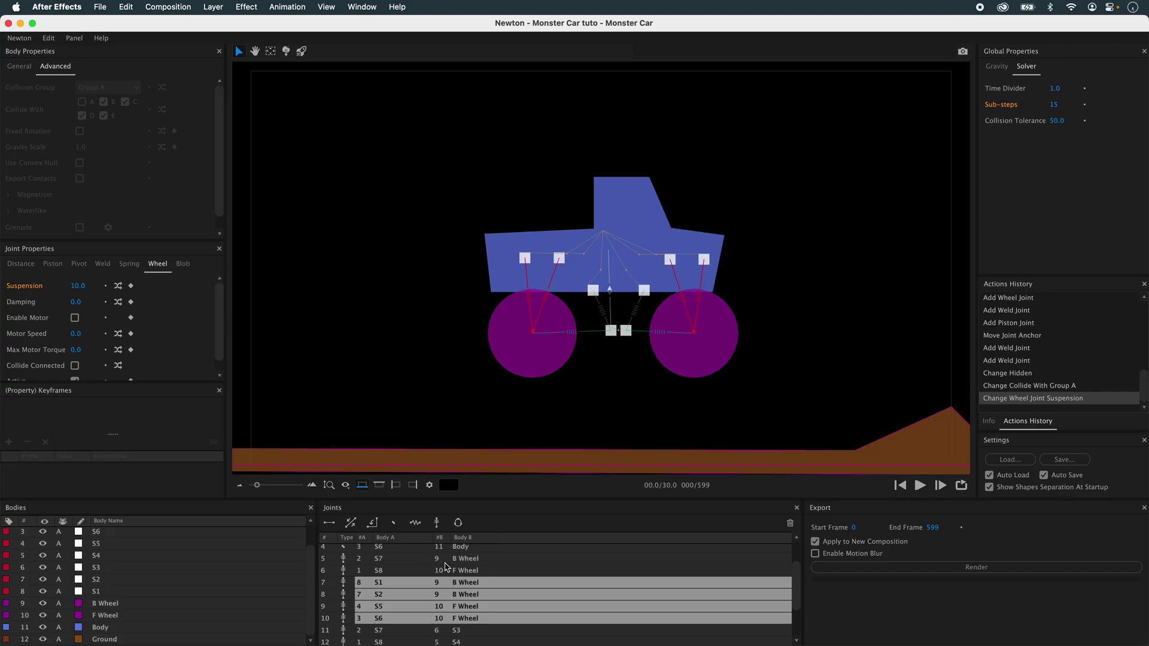
Set Suspension to 20 for the two axle wheel joints, S7 to B Wheel and S8 to F Wheel
{"action": "scroll", "coordinate": [450, 572], "scroll_direction": "down", "scroll_amount": 3}
{"action": "scroll", "coordinate": [454, 572], "scroll_direction": "up", "scroll_amount": 4}
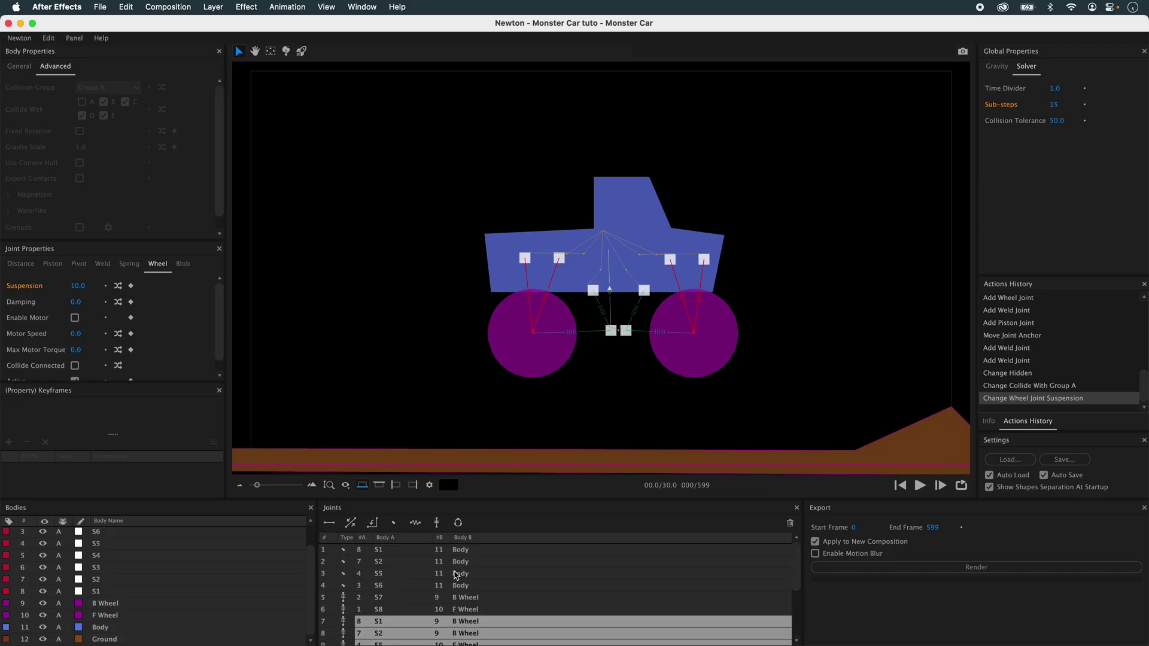
{"action": "left_click_drag", "start_coordinate": [470, 600], "coordinate": [473, 609]}
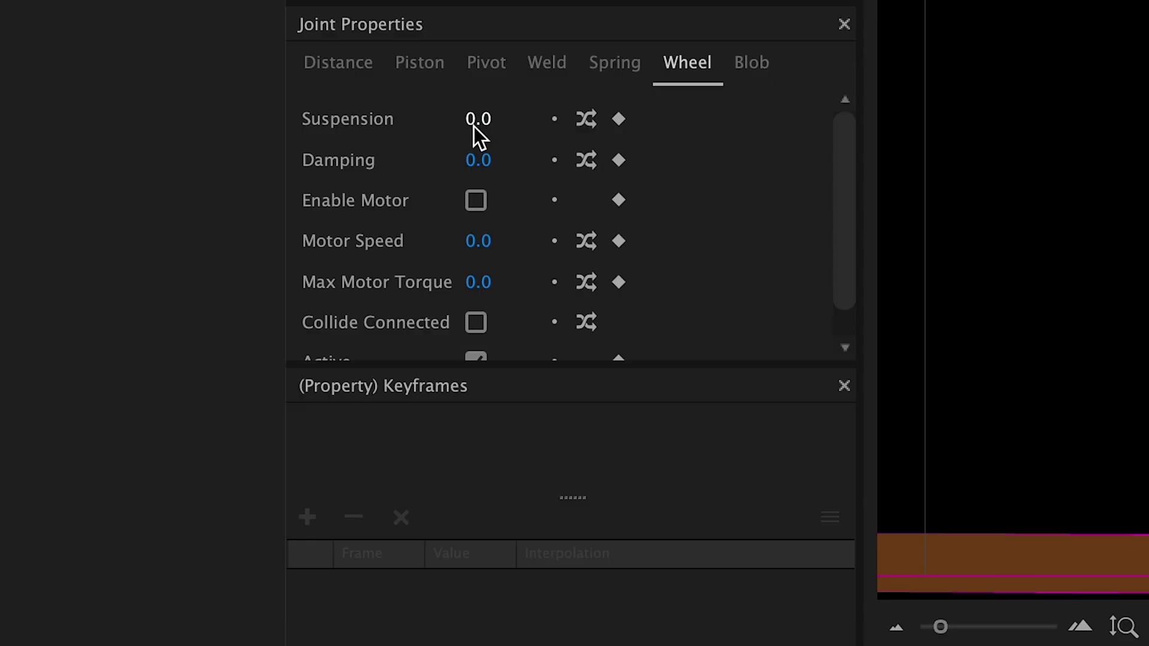
{"action": "left_click", "coordinate": [76, 287]}
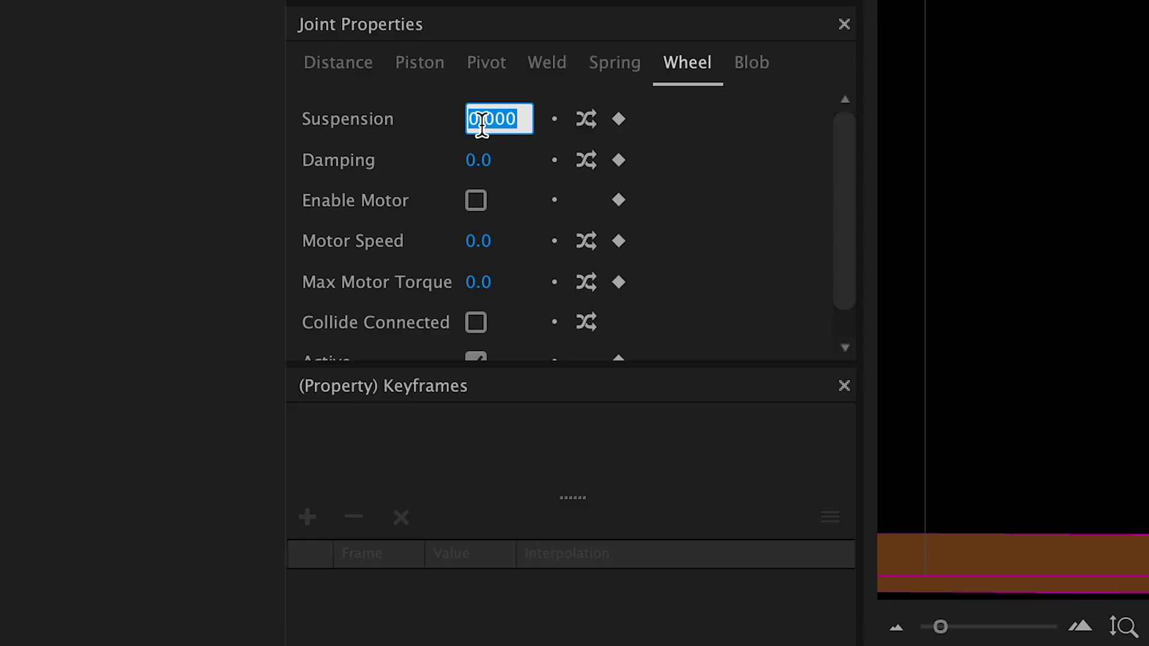
{"action": "type", "text": "20"}
{"action": "key", "text": "Return"}
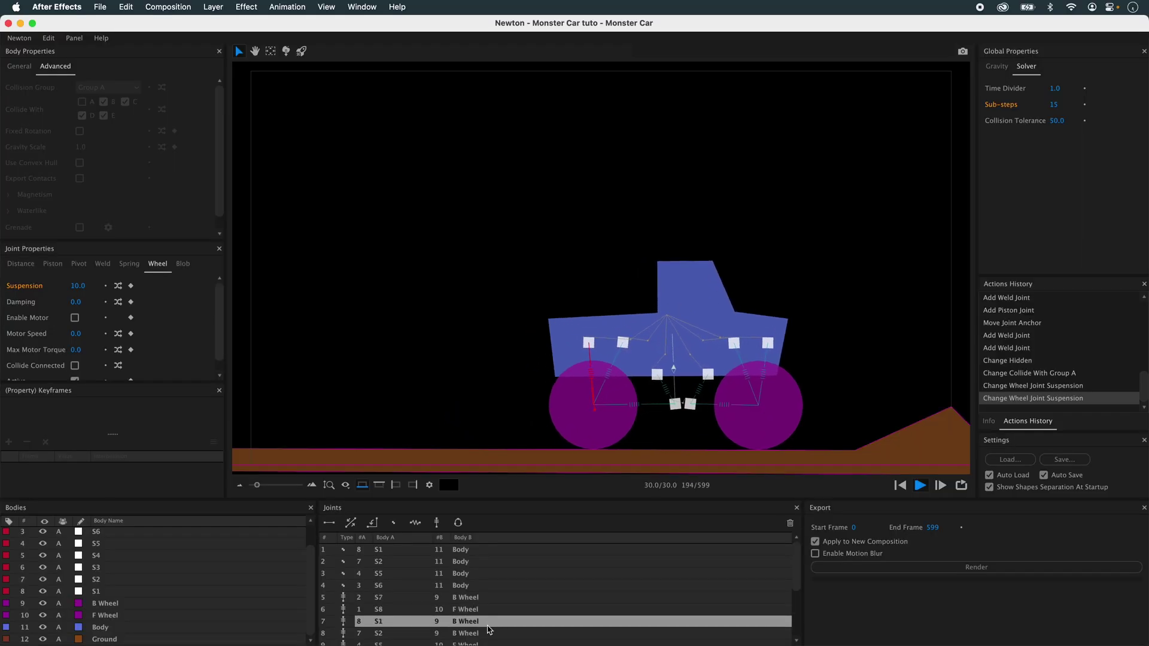
Try Suspension 25 on the wheel joints from S1, S2, S5 and S6, and reduce it to 15
{"action": "scroll", "coordinate": [790, 596], "scroll_direction": "down", "scroll_amount": 3}
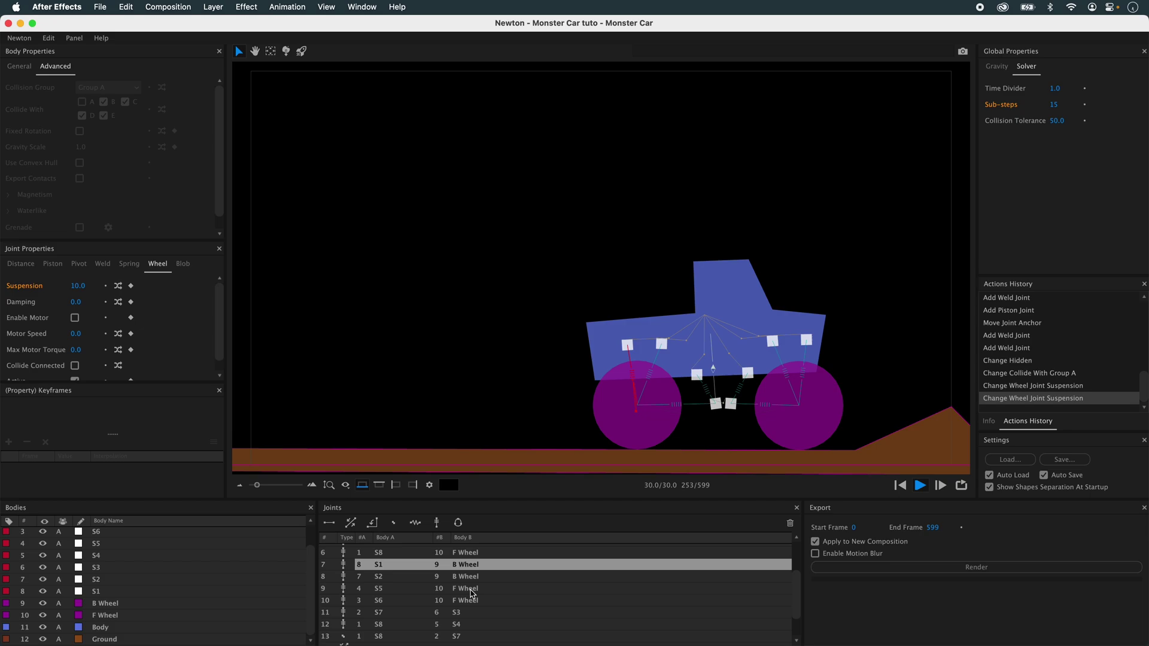
{"action": "left_click", "coordinate": [475, 600], "text": "shift"}
{"action": "left_click", "coordinate": [80, 286]}
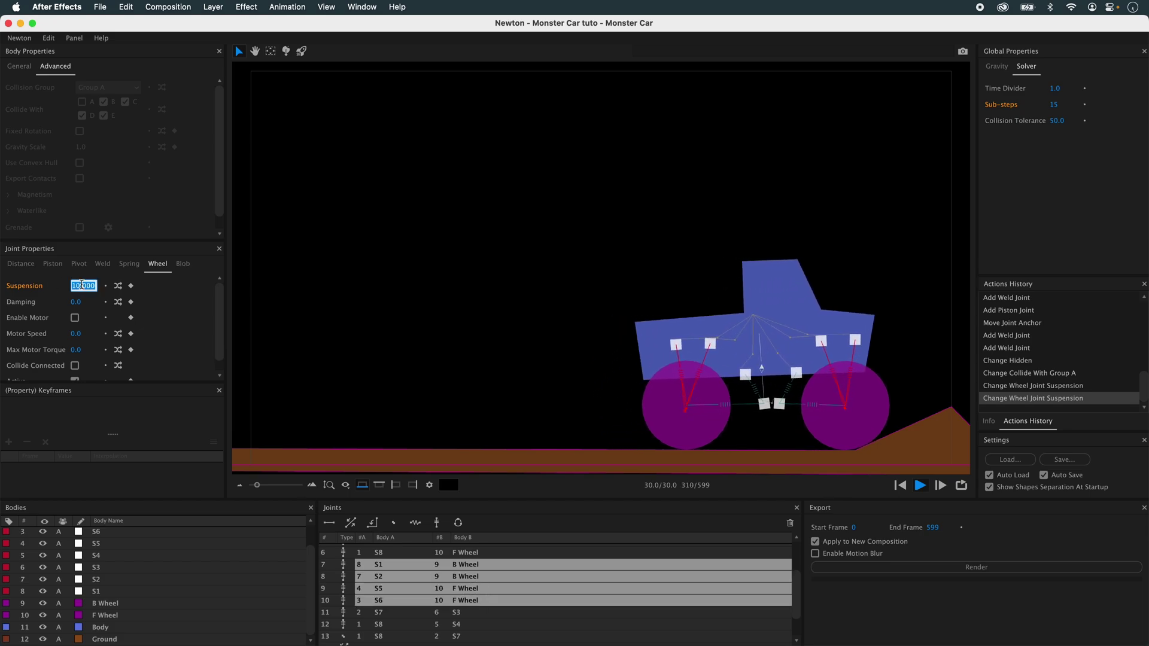
{"action": "type", "text": "25"}
{"action": "key", "text": "Return"}
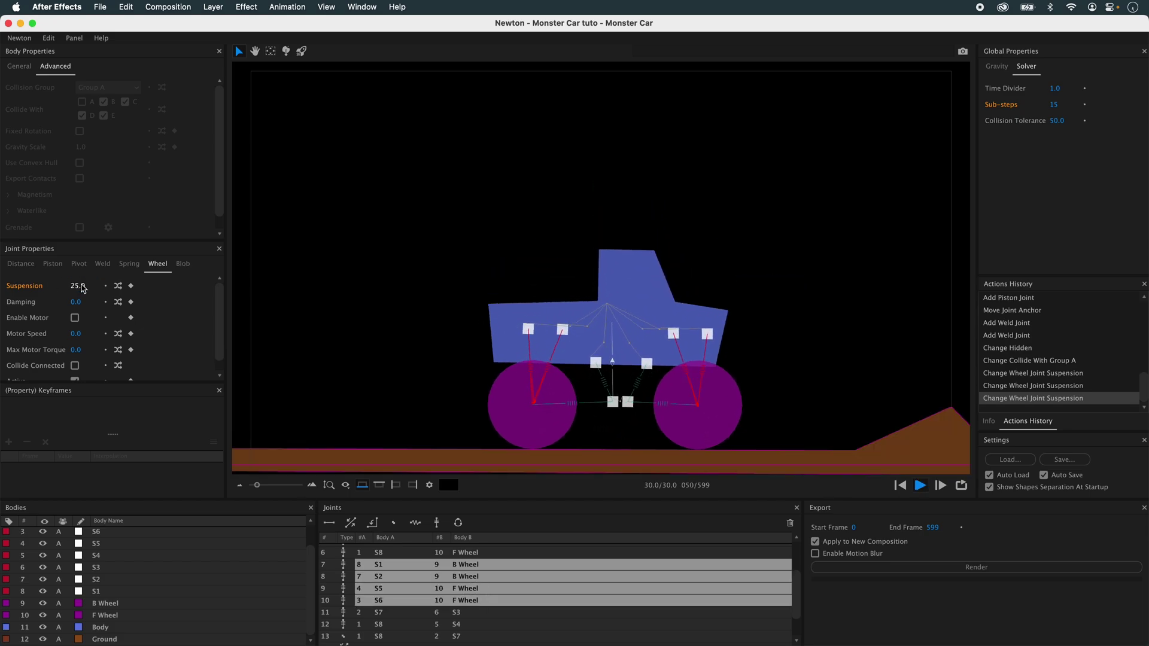
{"action": "left_click", "coordinate": [80, 286]}
{"action": "type", "text": "15"}
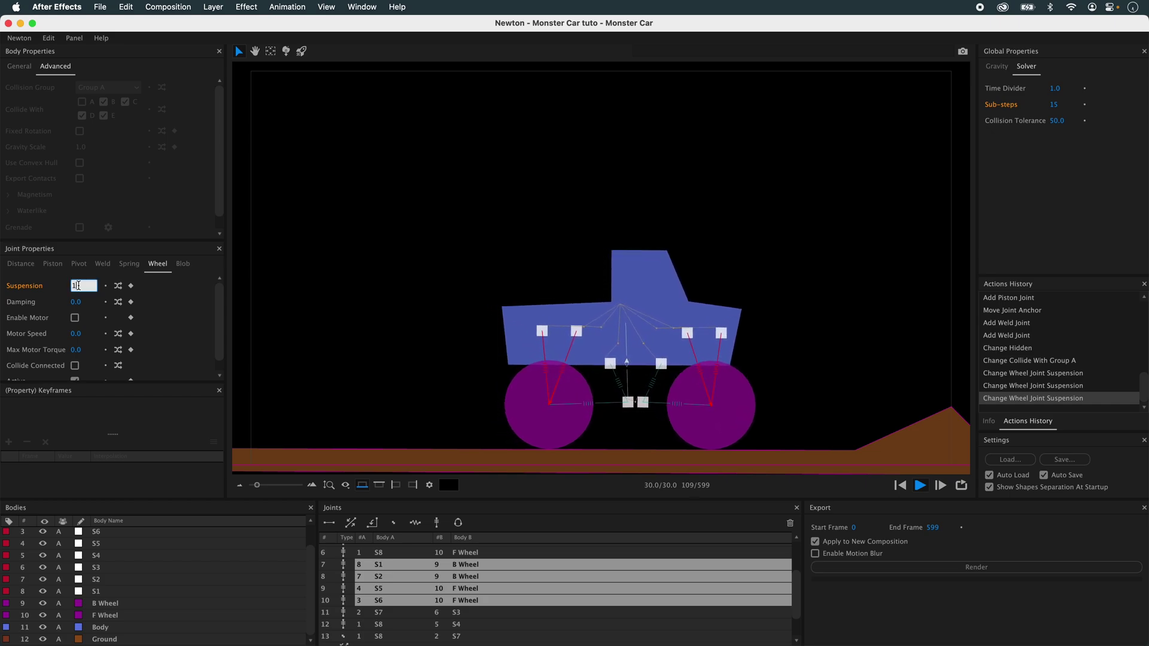
{"action": "key", "text": "Return"}
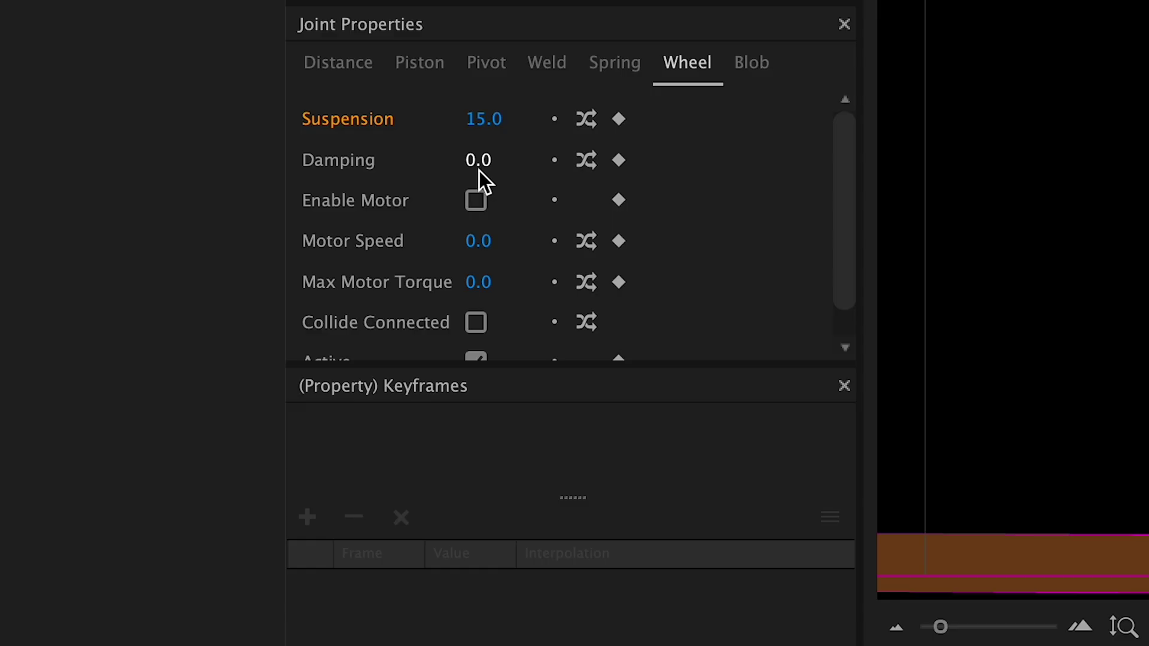
Try Damping 2 on the same four wheel joints, and lower it to 1
{"action": "left_click", "coordinate": [75, 302]}
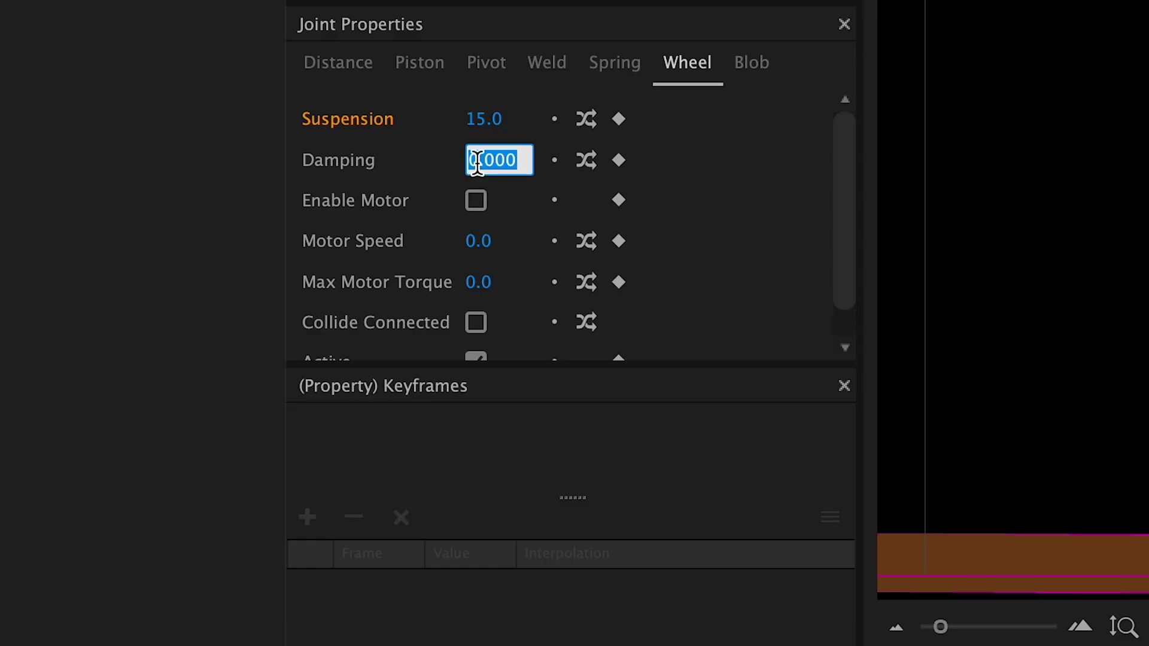
{"action": "type", "text": "2"}
{"action": "key", "text": "Return"}
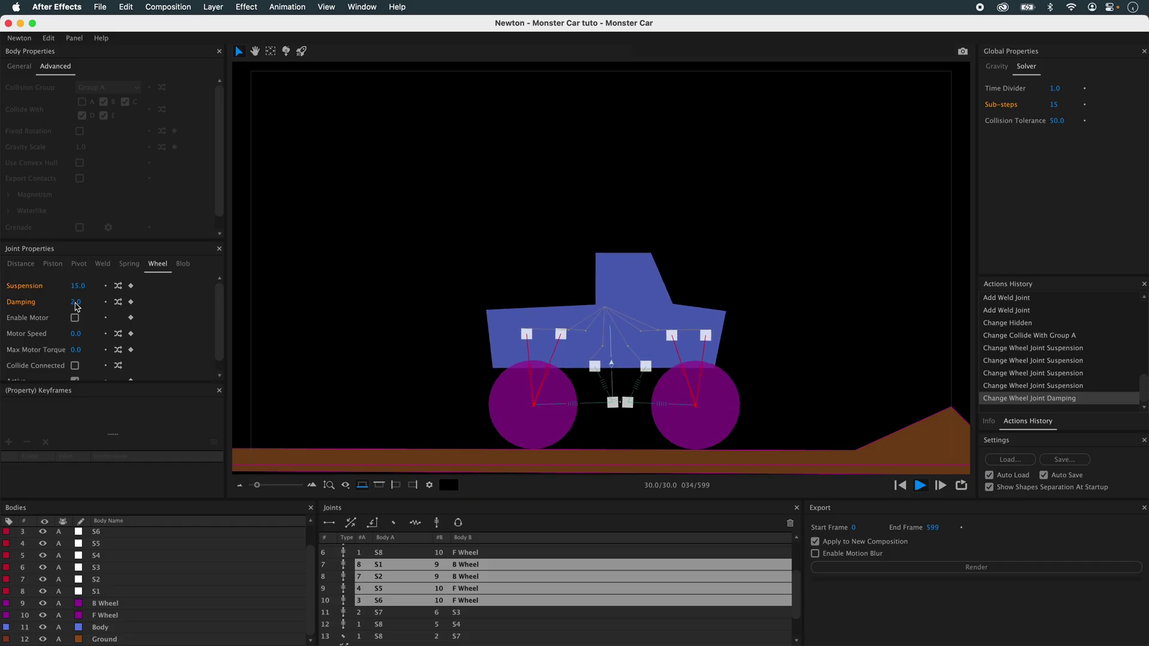
{"action": "left_click", "coordinate": [75, 305]}
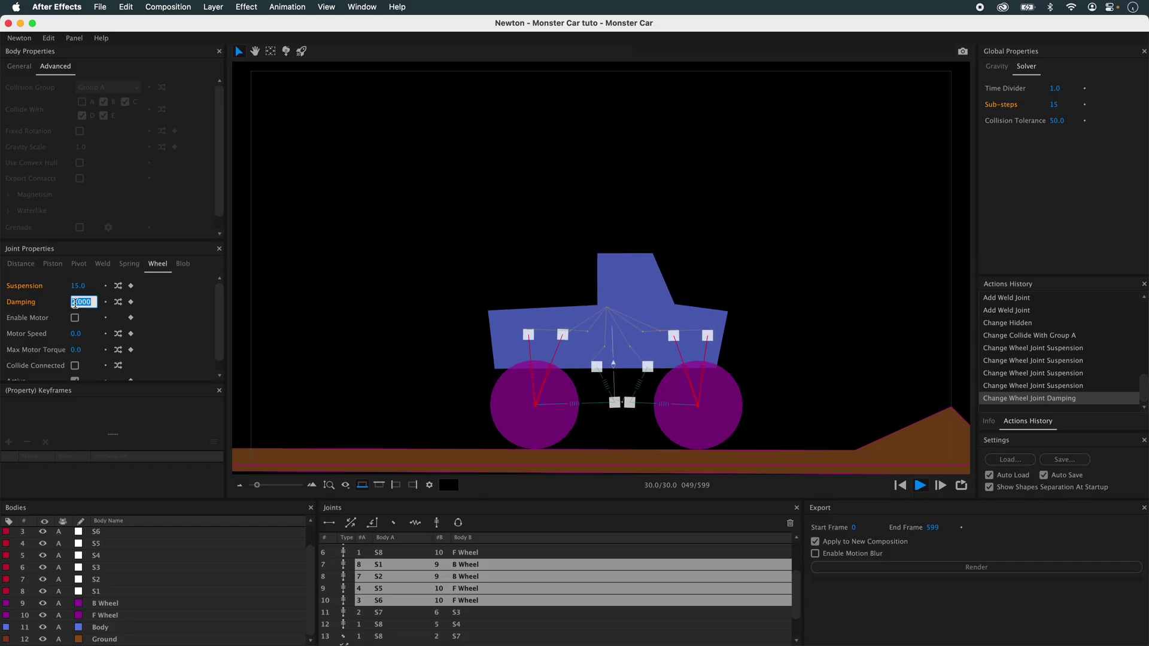
{"action": "type", "text": "1"}
{"action": "key", "text": "Return"}
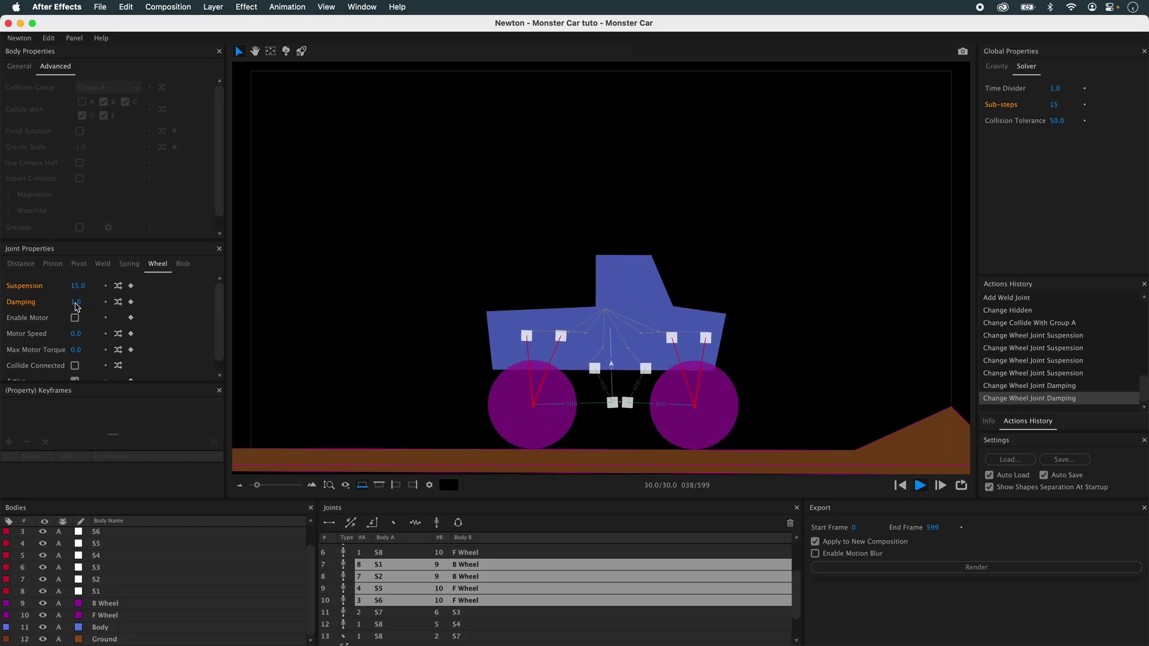
Set Suspension to 10 for the four wheel joints from S1, S2, S5 and S6
{"action": "left_click", "coordinate": [78, 286]}
{"action": "type", "text": "10"}
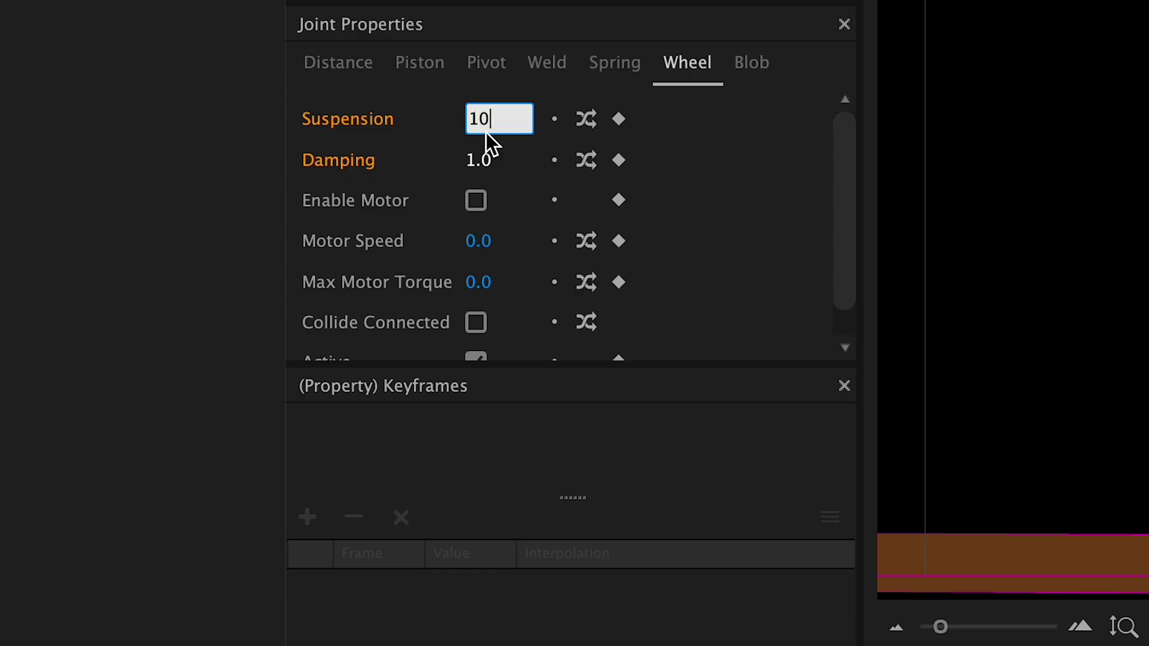
{"action": "key", "text": "Return"}
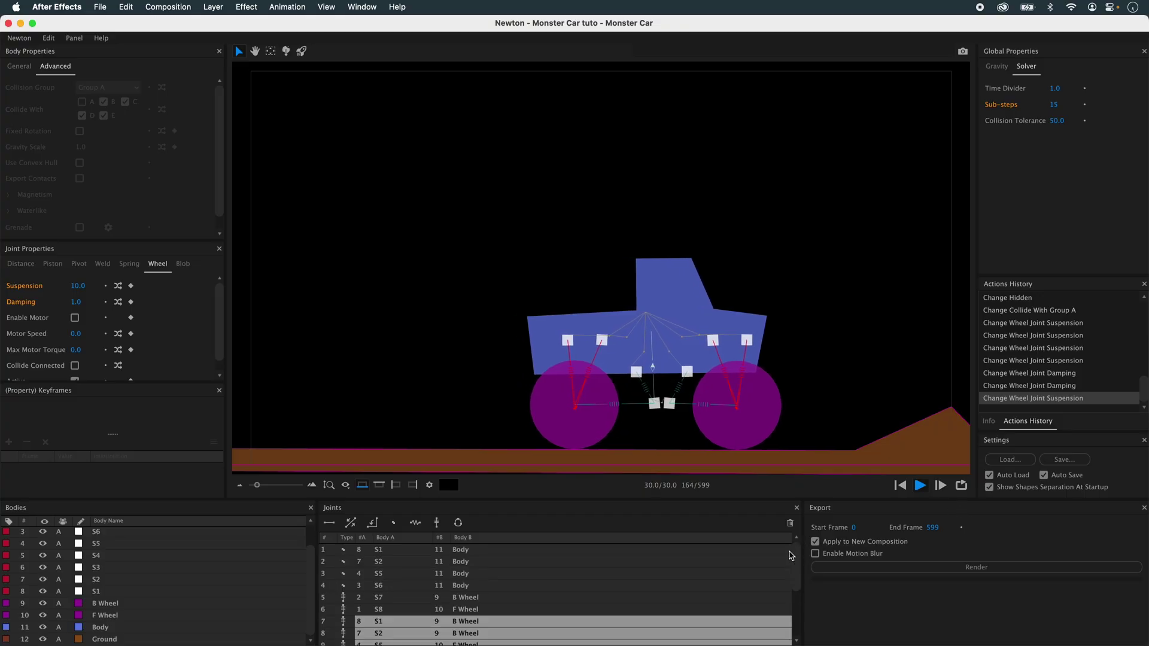
Set Suspension to 30 and Damping to 5 for the two axle wheel joints, S7 to B Wheel and S8 to F Wheel
{"action": "left_click", "coordinate": [476, 610], "text": "shift"}
{"action": "left_click", "coordinate": [80, 288]}
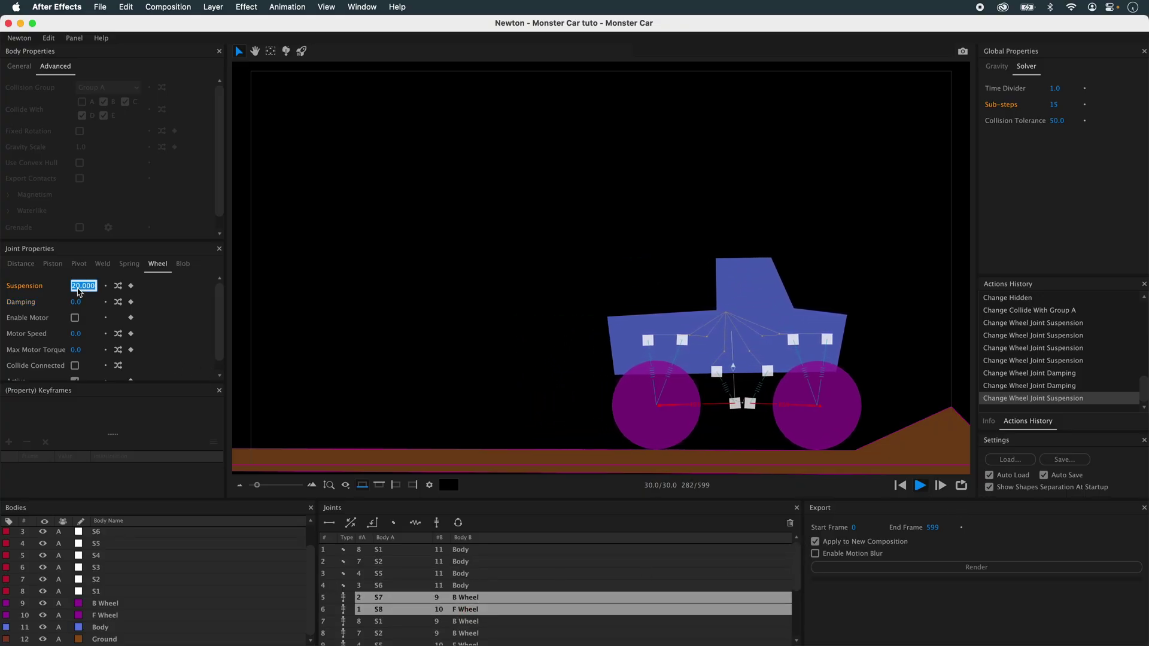
{"action": "type", "text": "30"}
{"action": "key", "text": "Return"}
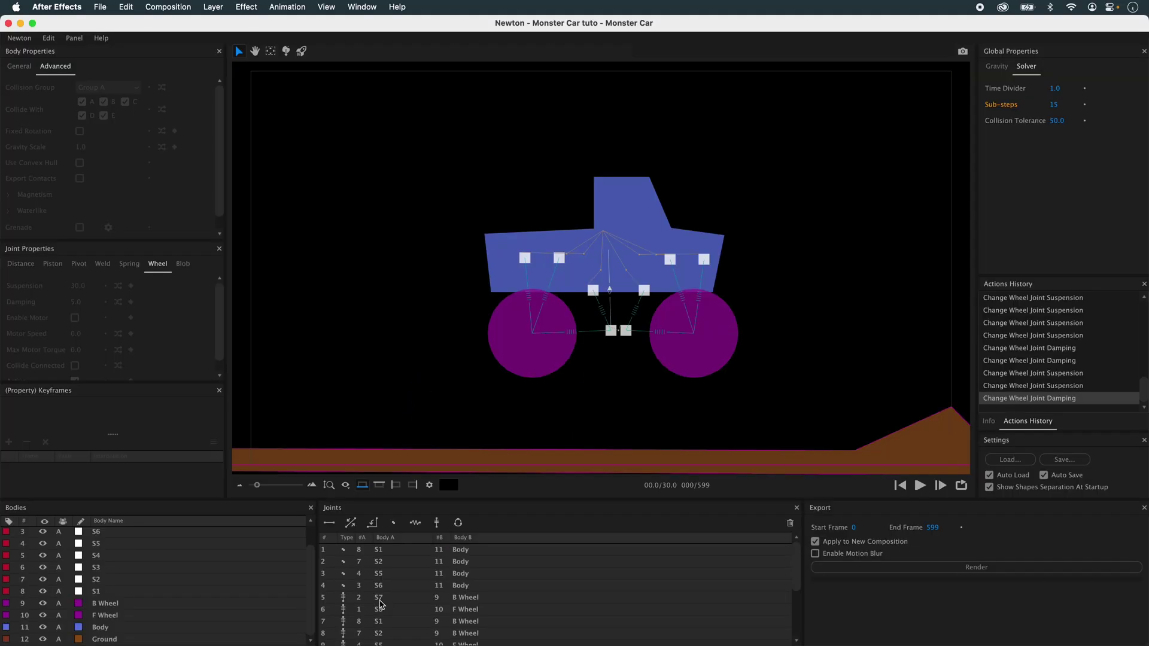
Enable the motor on the two axle wheel joints with Motor Speed 10 and Max Motor Torque 500
{"action": "left_click", "coordinate": [382, 609]}
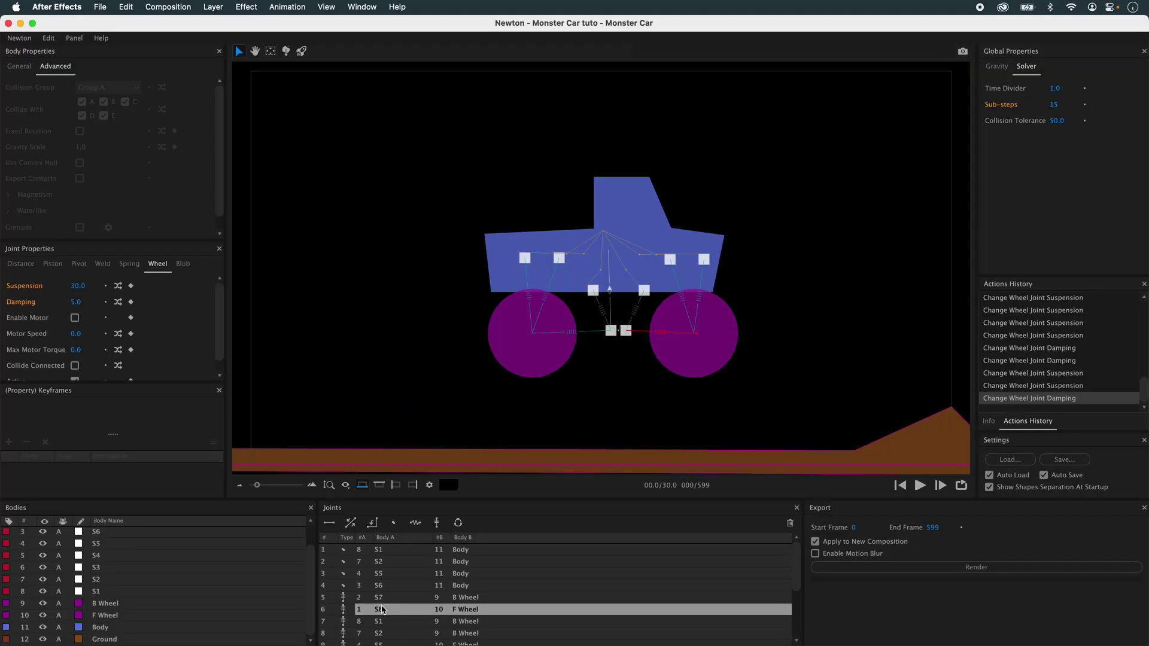
{"action": "left_click_drag", "start_coordinate": [386, 600], "coordinate": [387, 611]}
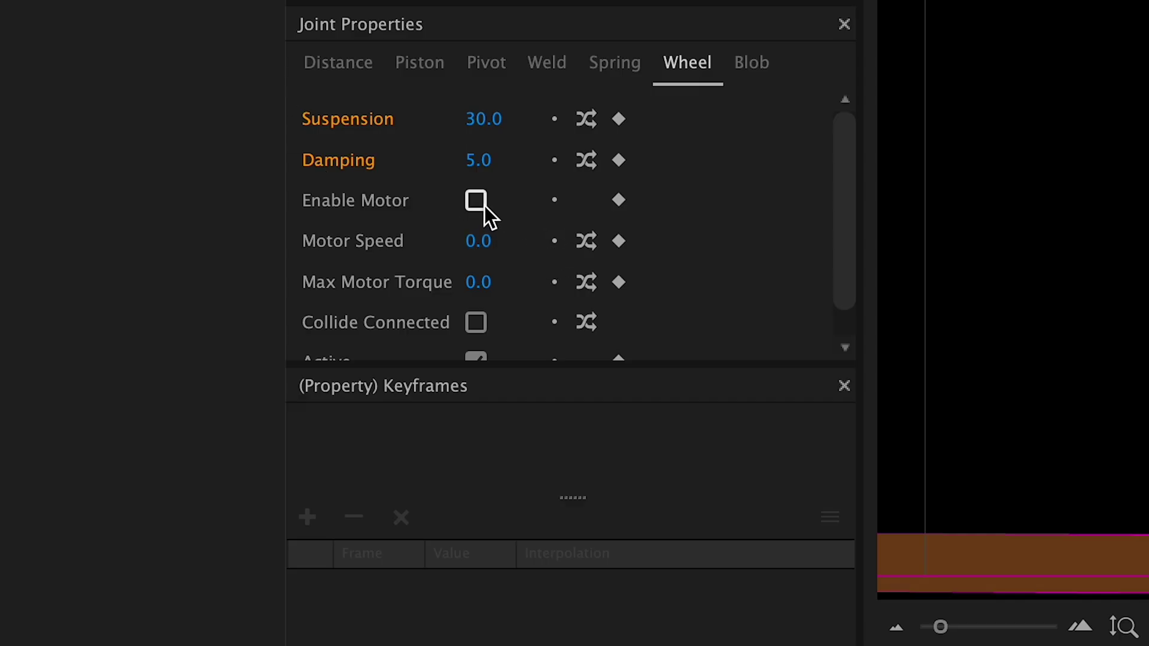
{"action": "left_click", "coordinate": [484, 206]}
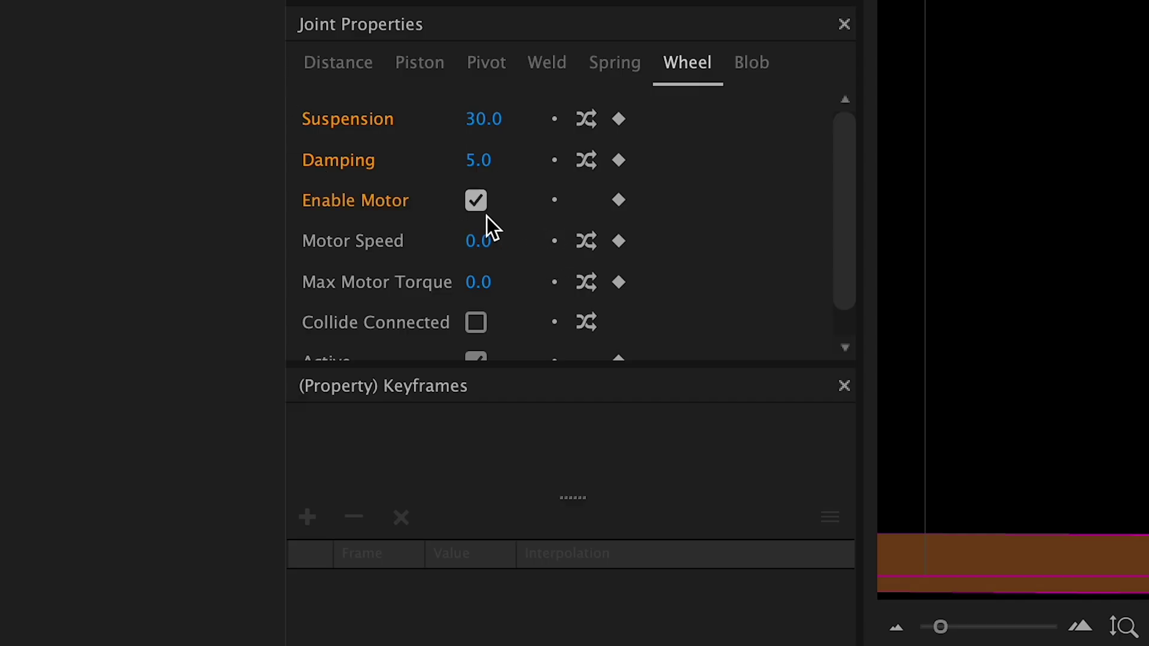
{"action": "left_click", "coordinate": [484, 241]}
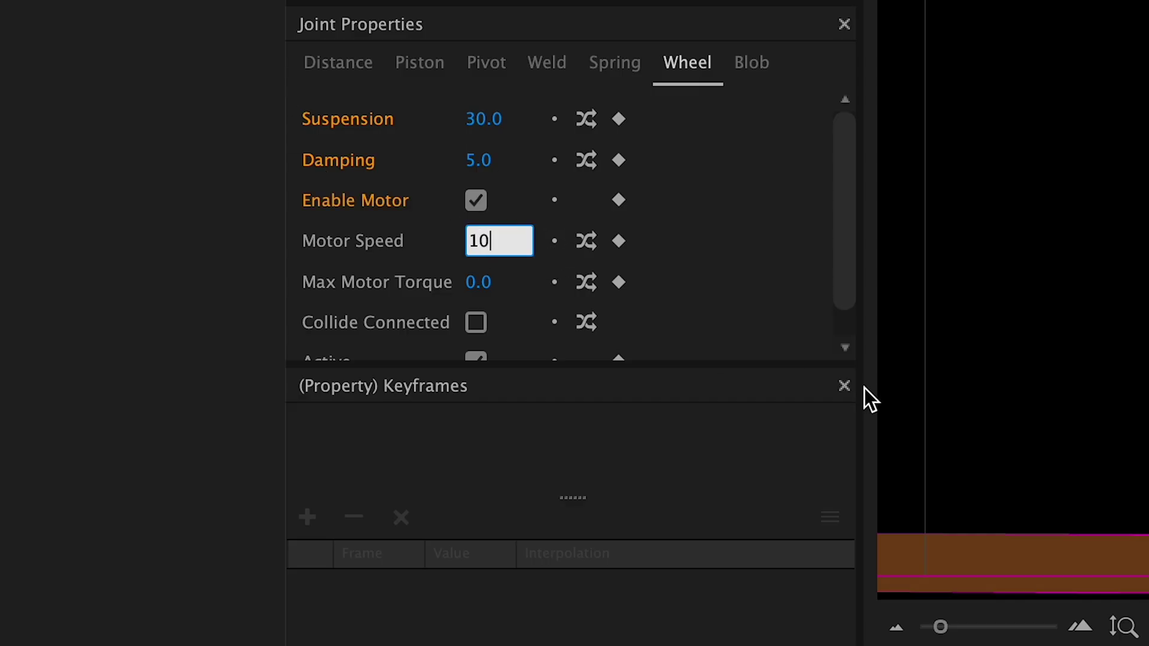
{"action": "key", "text": "Return"}
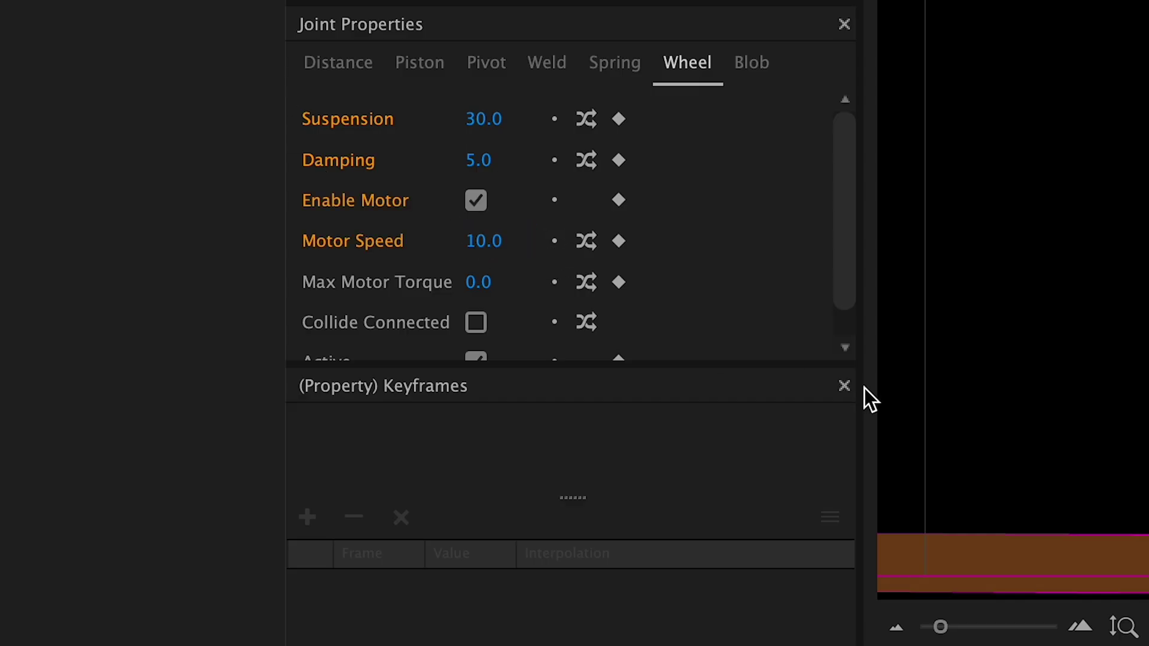
{"action": "left_click", "coordinate": [479, 278]}
{"action": "type", "text": "500"}
{"action": "key", "text": "Return"}
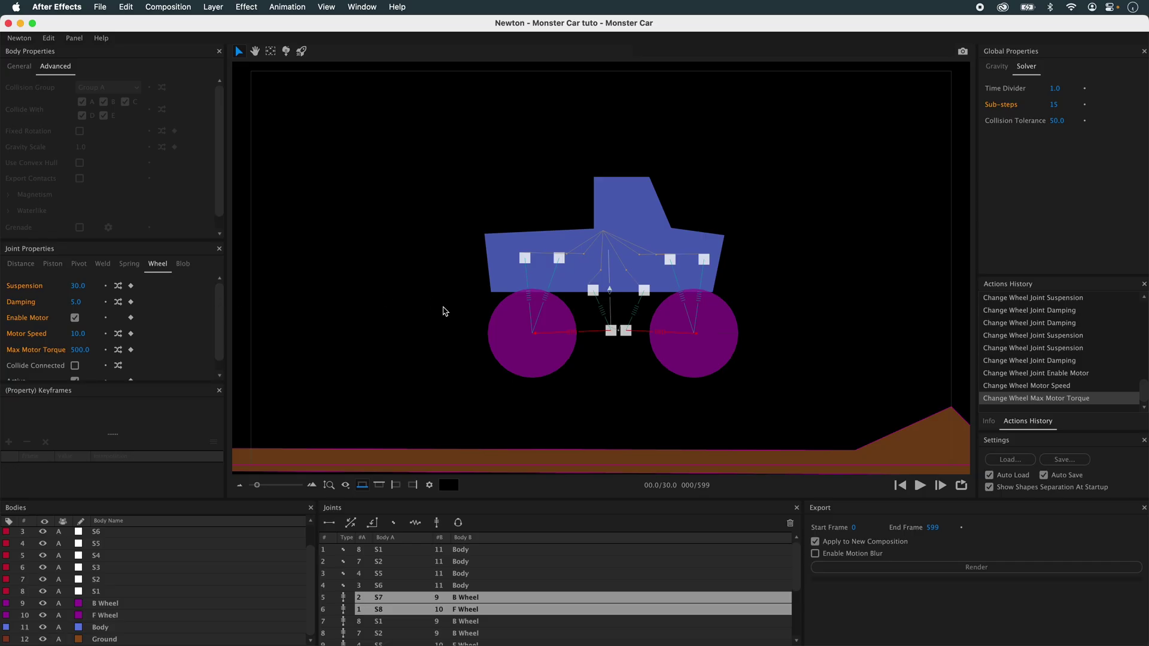
Set Friction to 100 for both wheel bodies, B Wheel and F Wheel, and deselect them
{"action": "left_click_drag", "start_coordinate": [505, 398], "coordinate": [720, 368]}
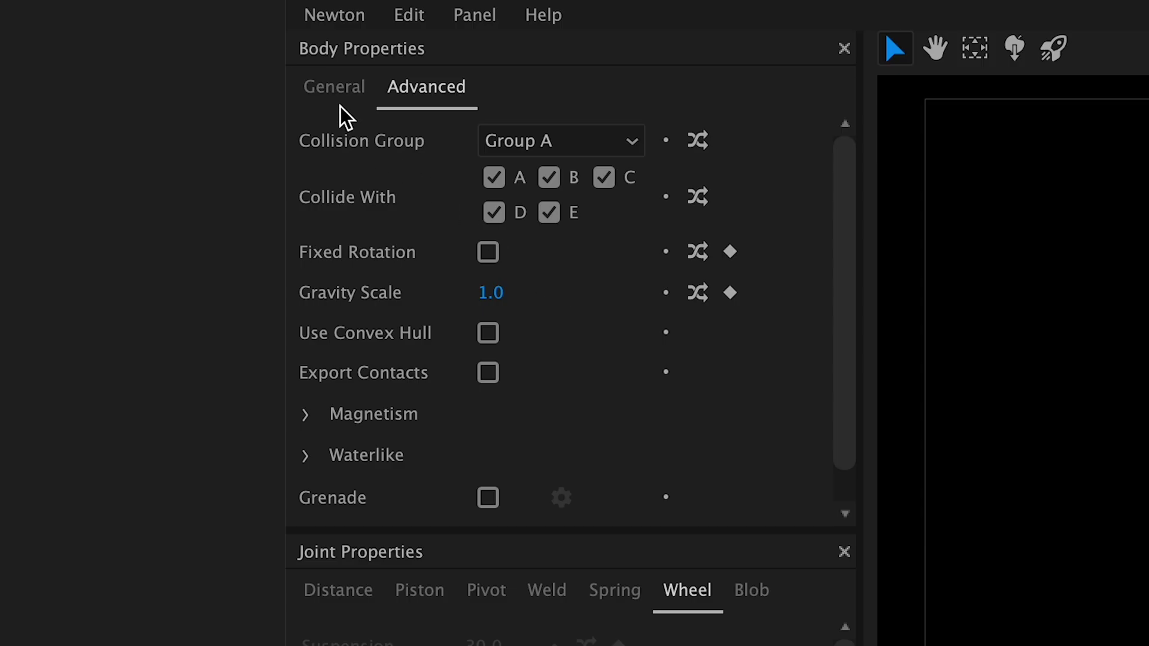
{"action": "left_click", "coordinate": [20, 69]}
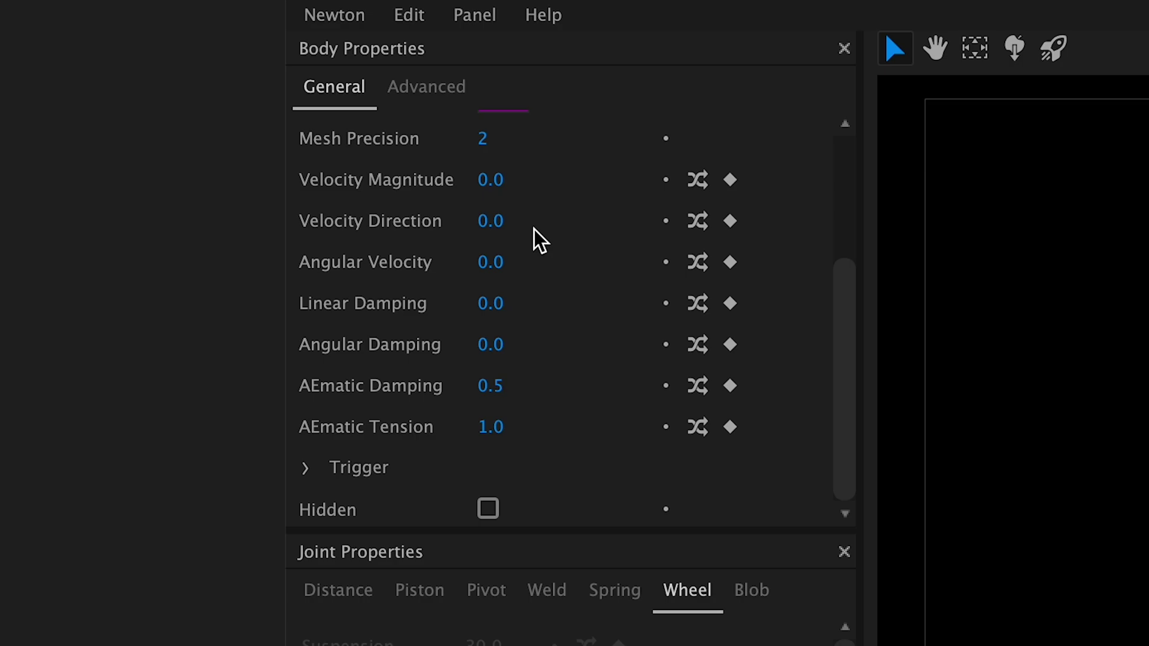
{"action": "left_click", "coordinate": [848, 165]}
{"action": "left_click", "coordinate": [492, 227]}
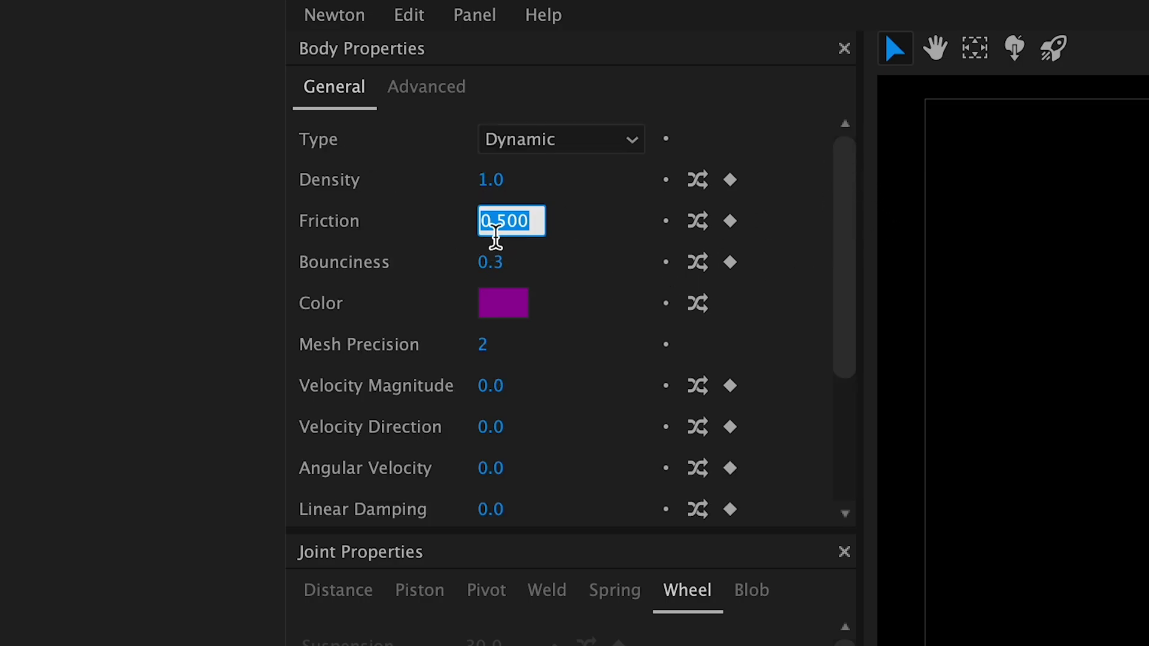
{"action": "type", "text": "100"}
{"action": "key", "text": "Return"}
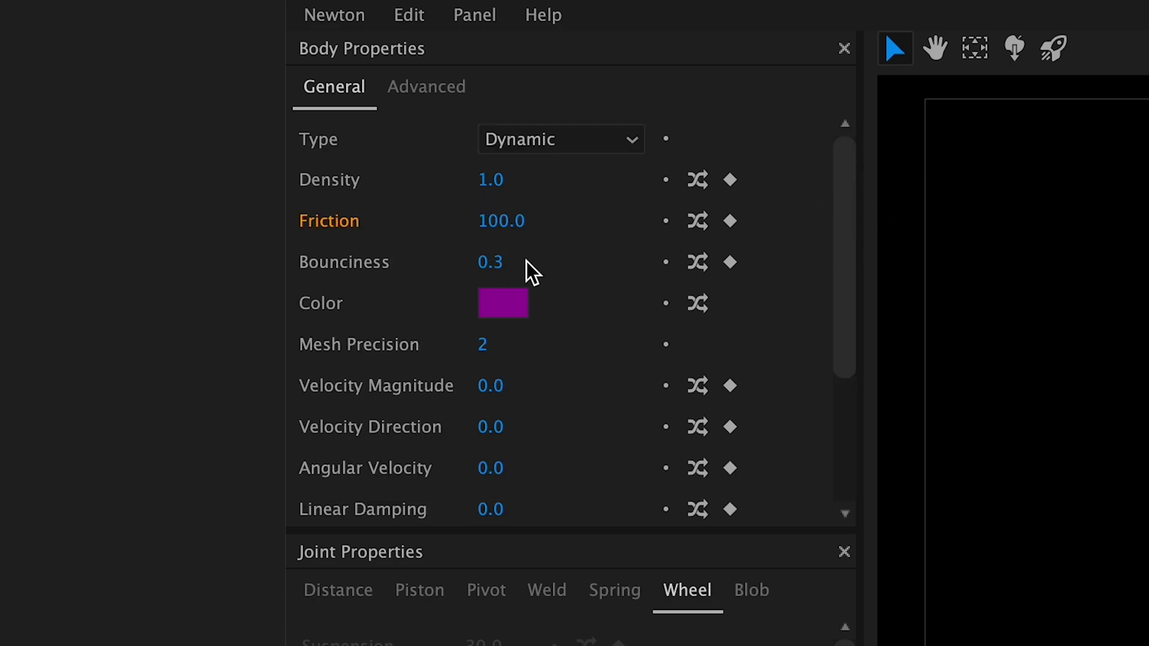
{"action": "left_click", "coordinate": [388, 310]}
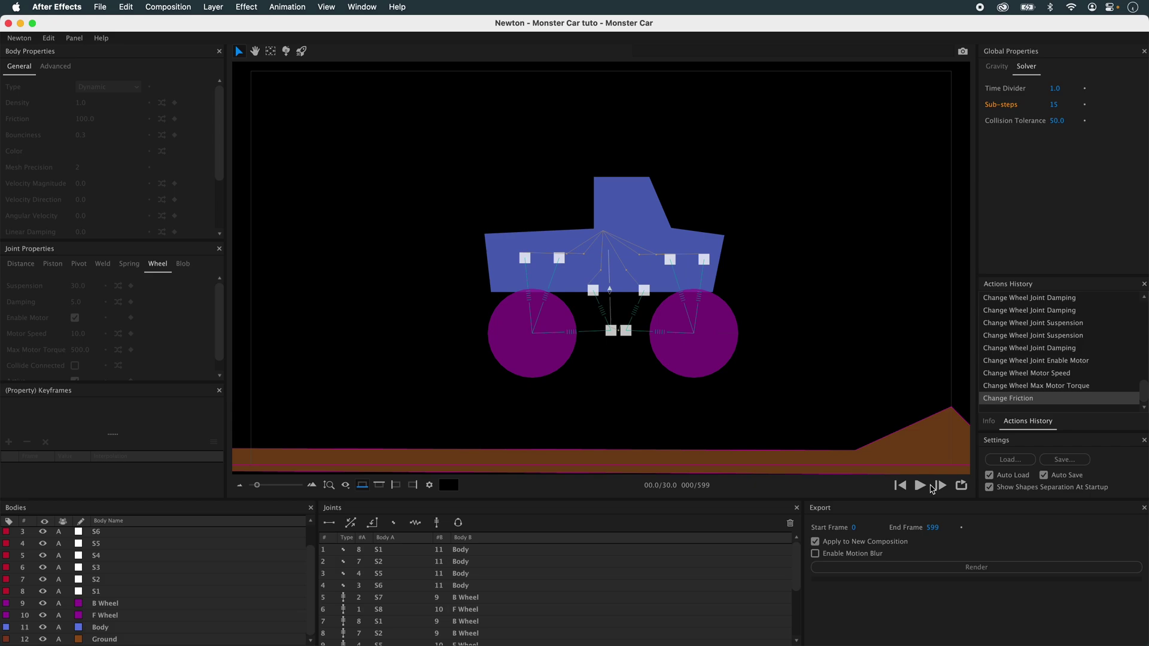
Play the simulation and frame the truck together with the bumpy ground ahead to examine its drive
{"action": "left_click", "coordinate": [921, 485]}
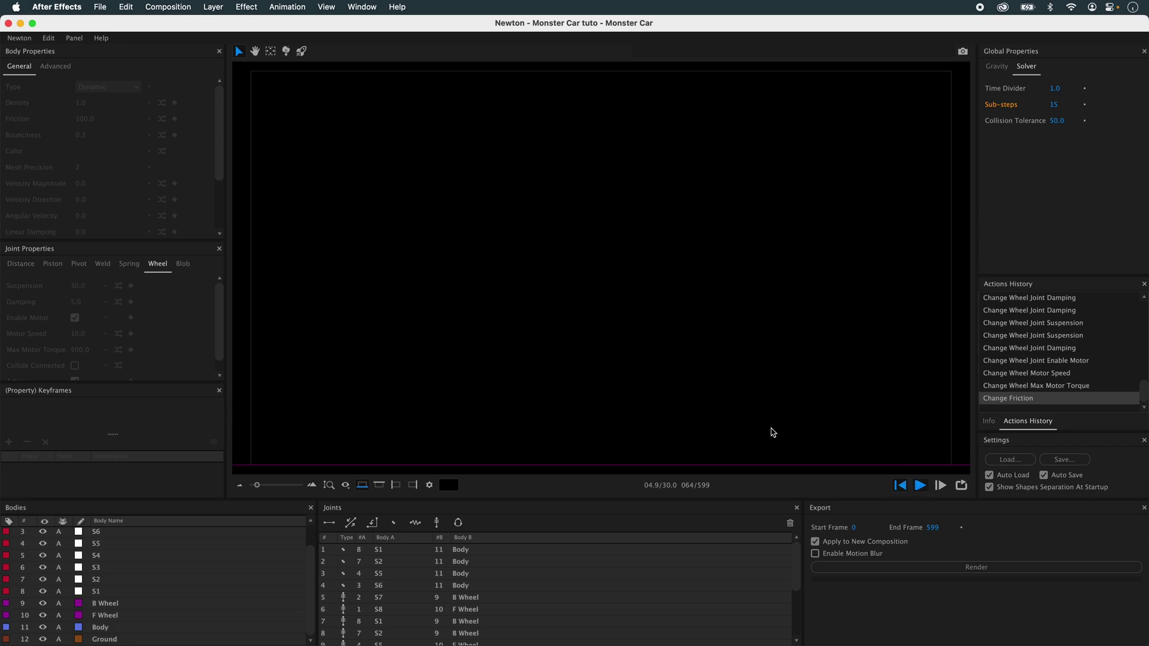
{"action": "left_click_drag", "start_coordinate": [833, 390], "coordinate": [641, 334]}
{"action": "scroll", "coordinate": [636, 334], "scroll_direction": "up", "scroll_amount": 3}
{"action": "scroll", "coordinate": [650, 354], "scroll_direction": "down", "scroll_amount": 3}
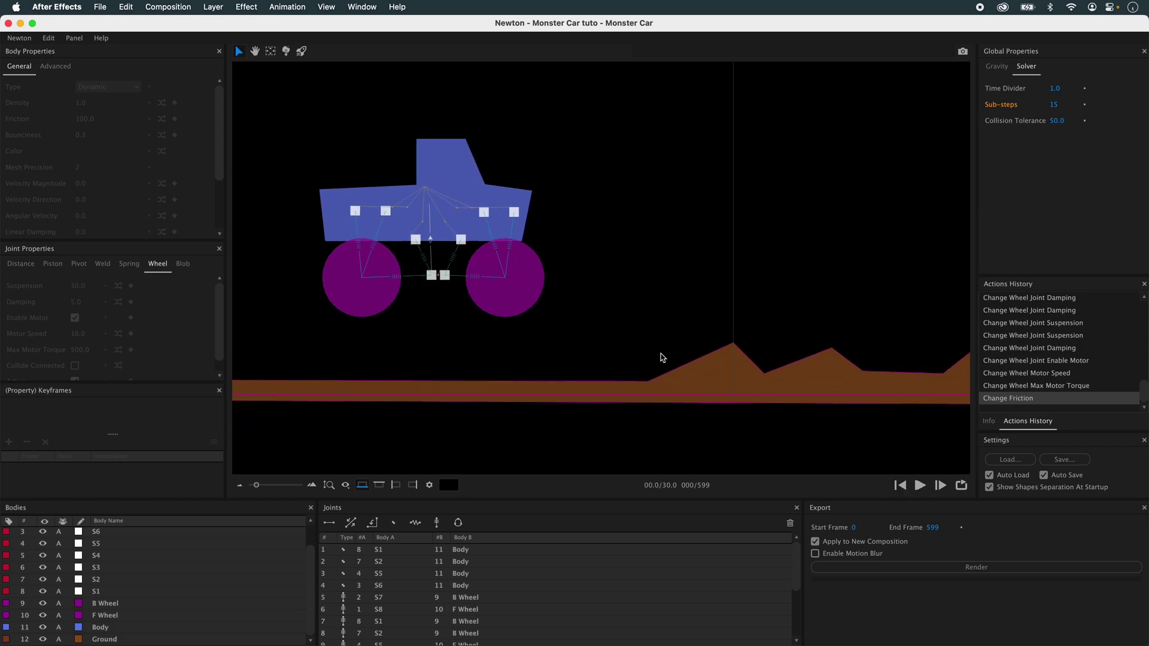
{"action": "scroll", "coordinate": [661, 358], "scroll_direction": "down", "scroll_amount": 3}
{"action": "left_click", "coordinate": [655, 328]}
{"action": "left_click_drag", "start_coordinate": [777, 274], "coordinate": [680, 321]}
{"action": "scroll", "coordinate": [682, 325], "scroll_direction": "down", "scroll_amount": 1}
{"action": "key", "text": "v"}
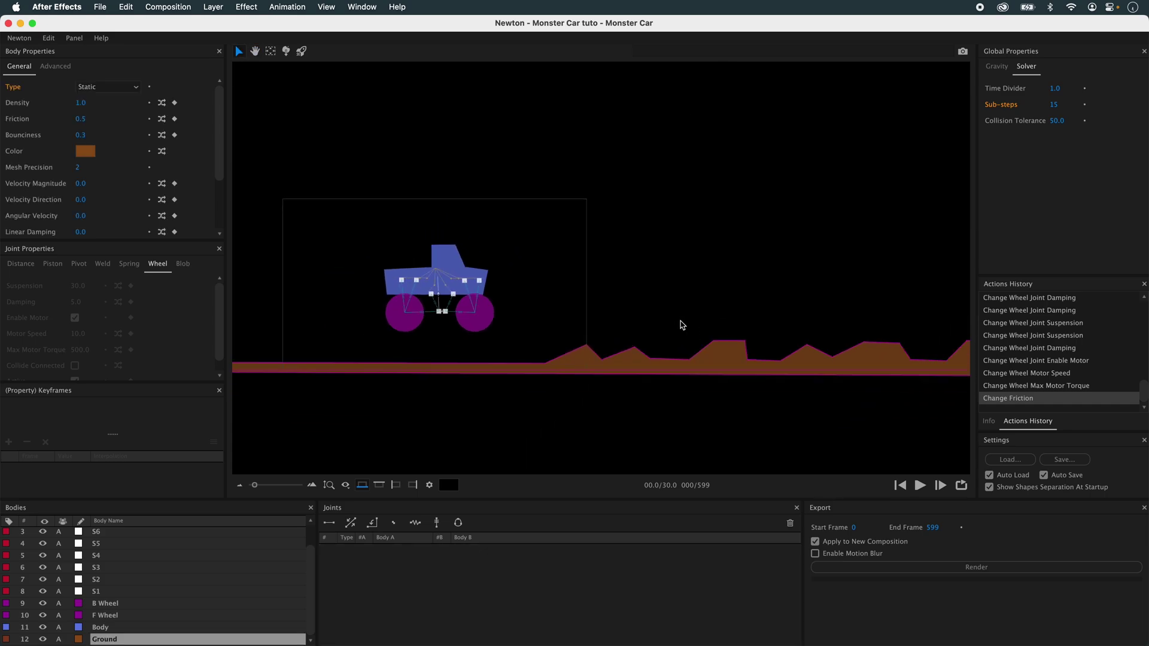
Simulate the motorized truck, try solver Sub-steps at 20, and rewind to the start
{"action": "left_click", "coordinate": [919, 485]}
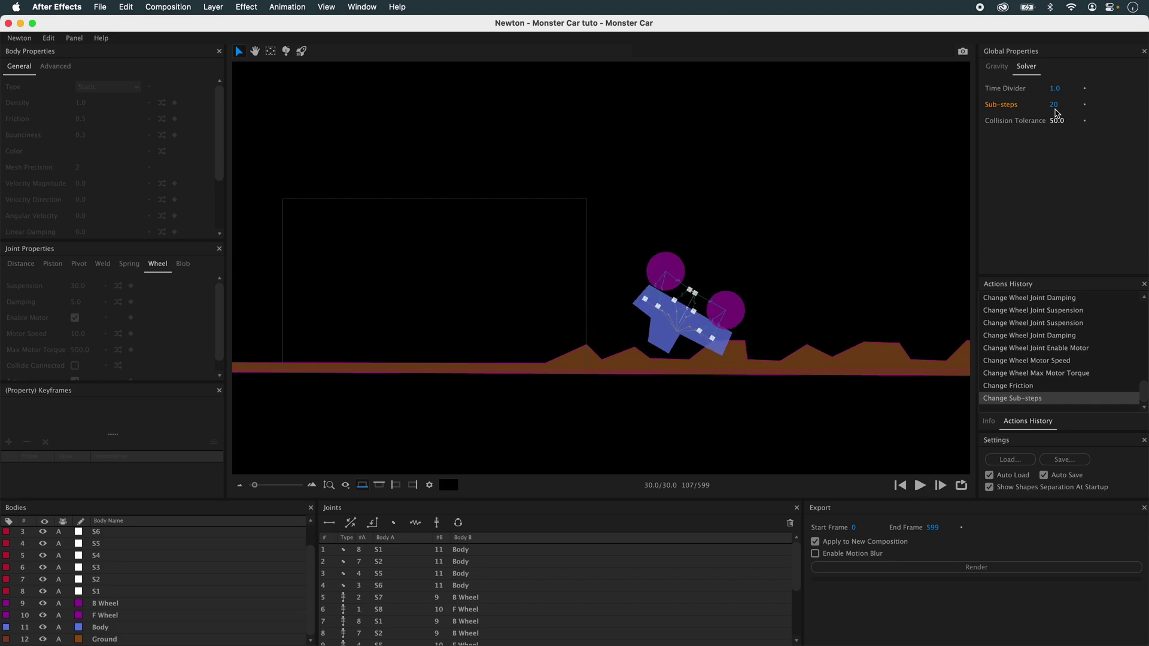
{"action": "left_click", "coordinate": [899, 484]}
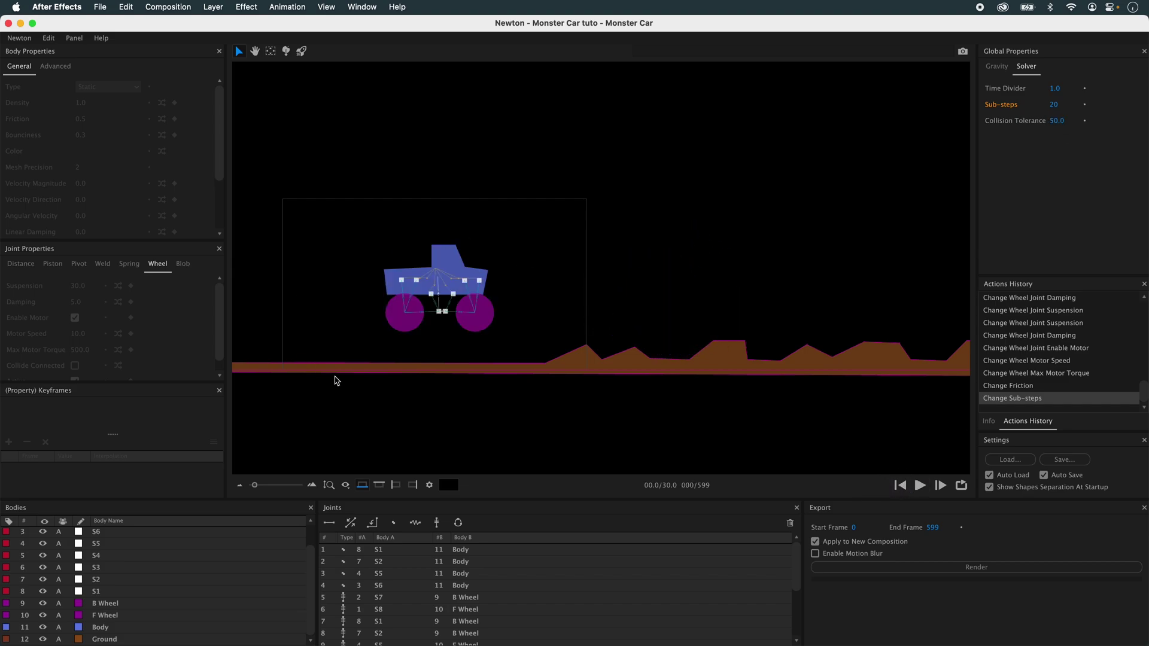
{"action": "left_click", "coordinate": [405, 367]}
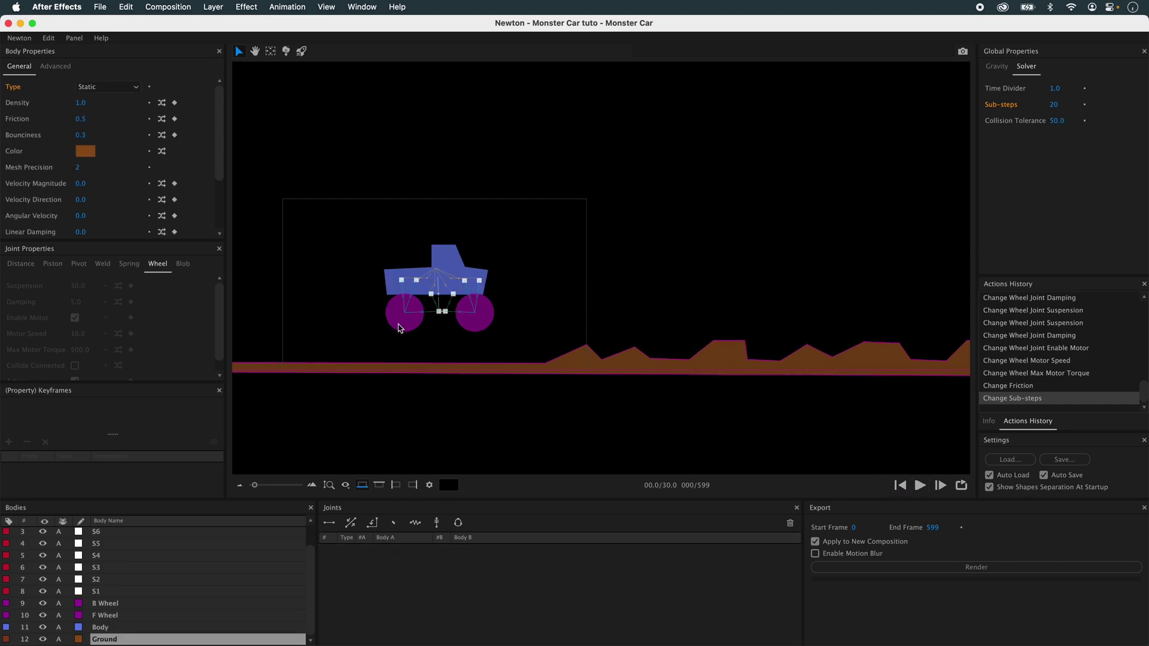
{"action": "left_click", "coordinate": [436, 334]}
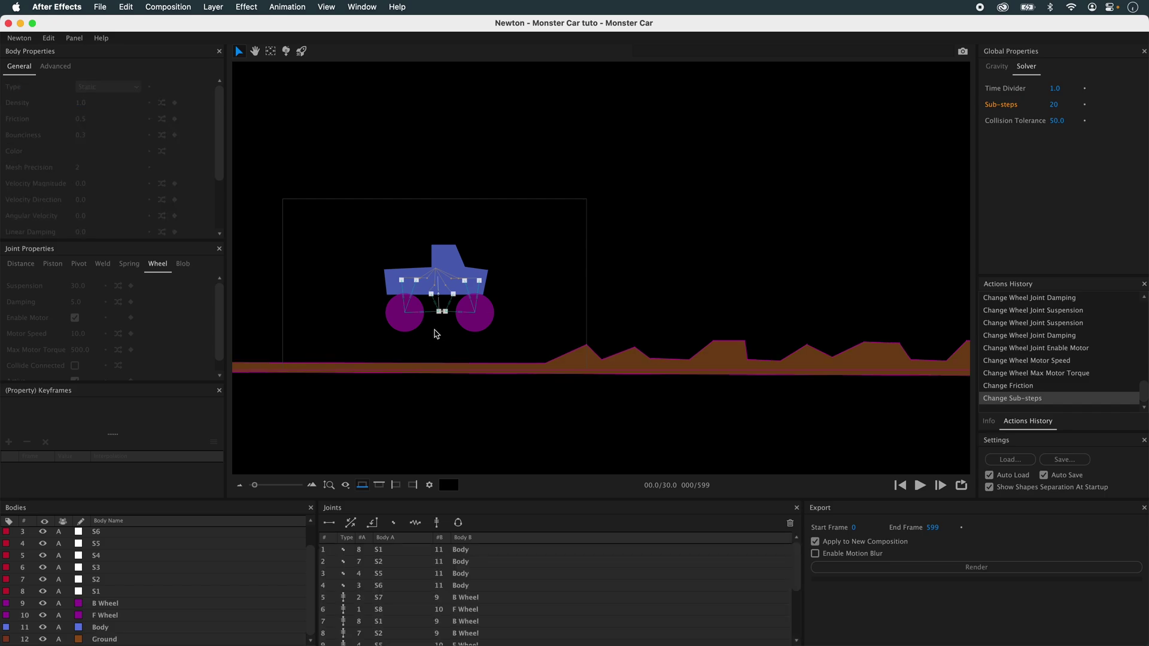
Set Max Motor Torque to 300 for the two axle wheel joints and simulate the truck's drive across the ground
{"action": "left_click", "coordinate": [394, 553]}
{"action": "left_click_drag", "start_coordinate": [395, 598], "coordinate": [397, 608]}
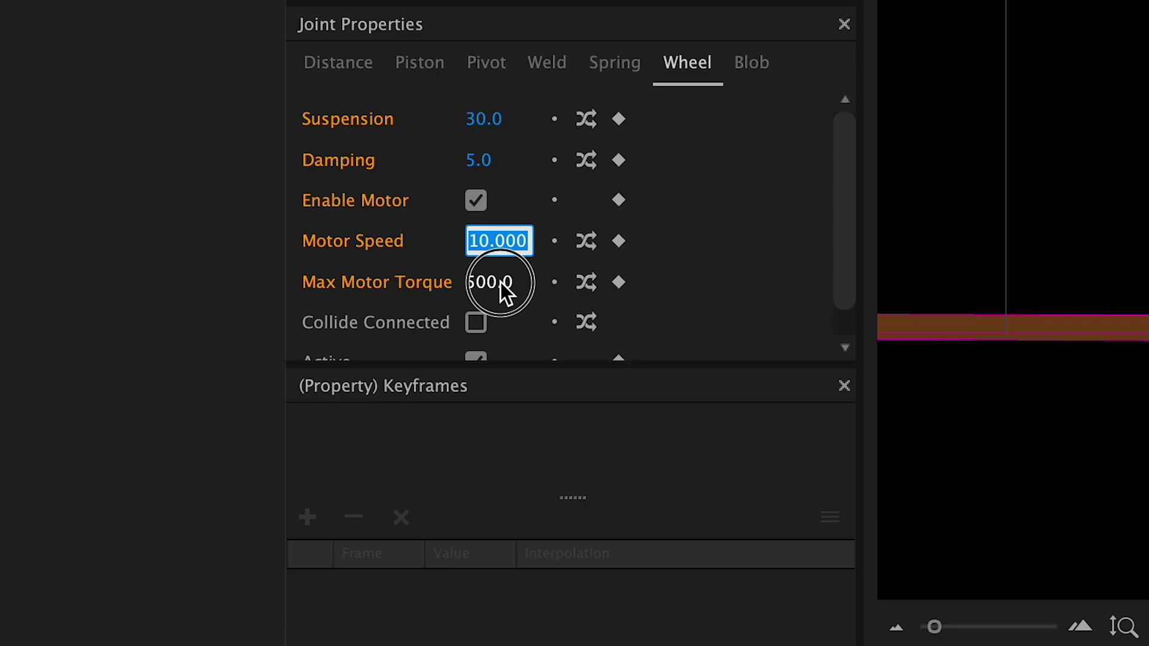
{"action": "left_click", "coordinate": [84, 349]}
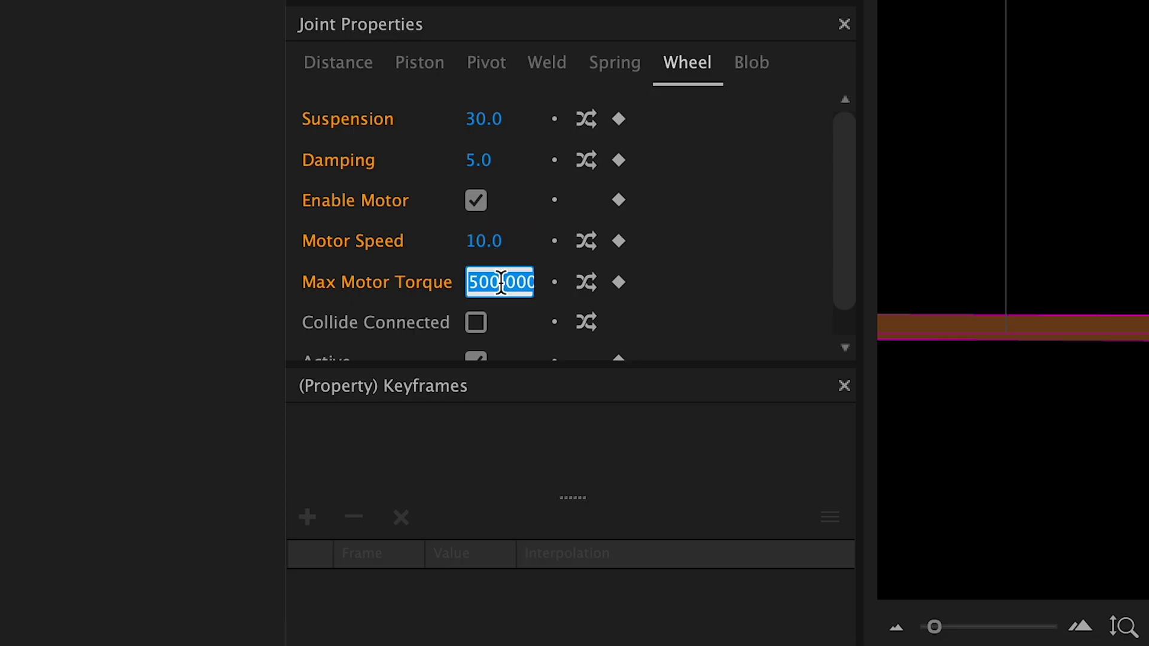
{"action": "key", "text": "Return"}
{"action": "key", "text": "space"}
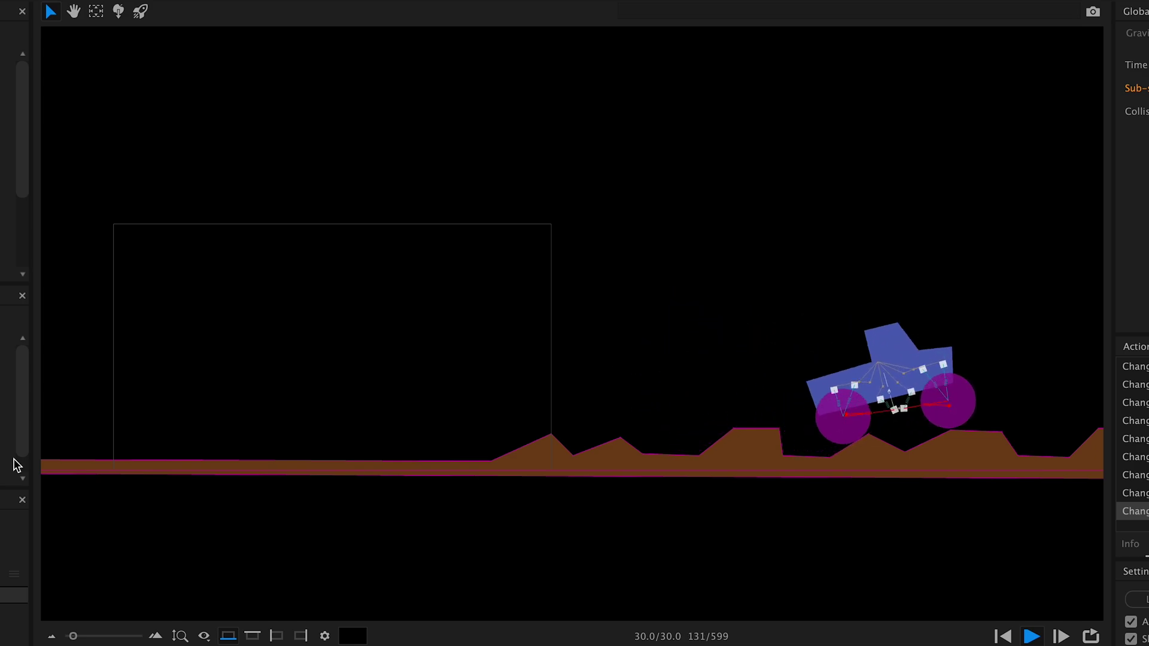
{"action": "key", "text": "h"}
{"action": "left_click_drag", "start_coordinate": [878, 542], "coordinate": [500, 507]}
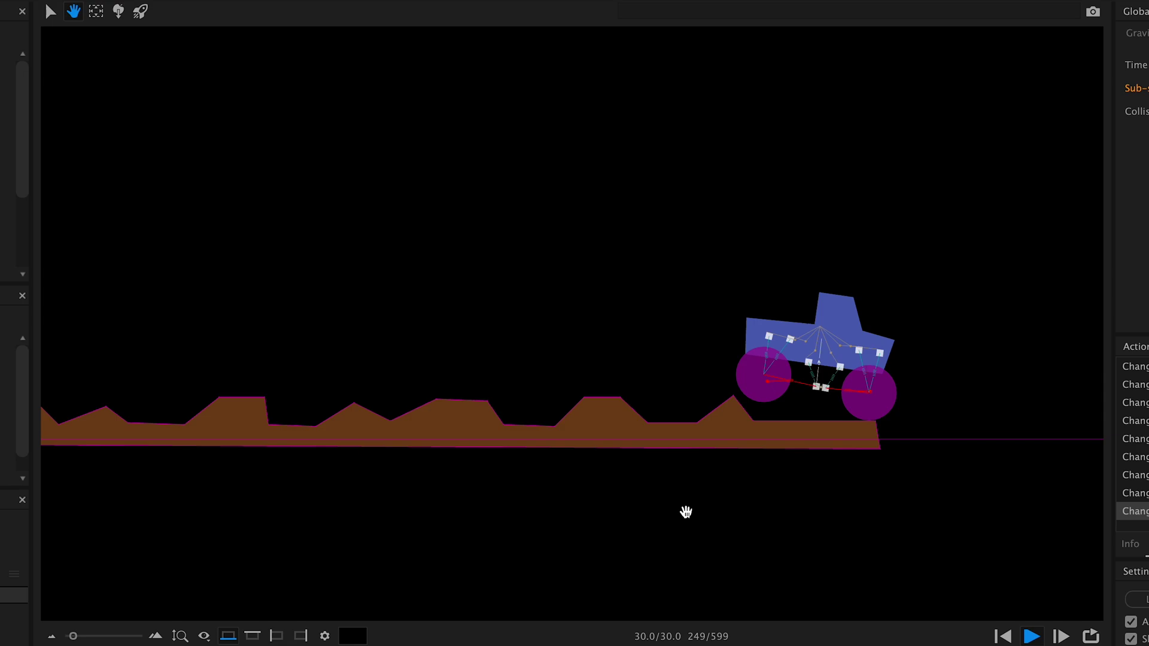
{"action": "left_click_drag", "start_coordinate": [685, 512], "coordinate": [525, 512]}
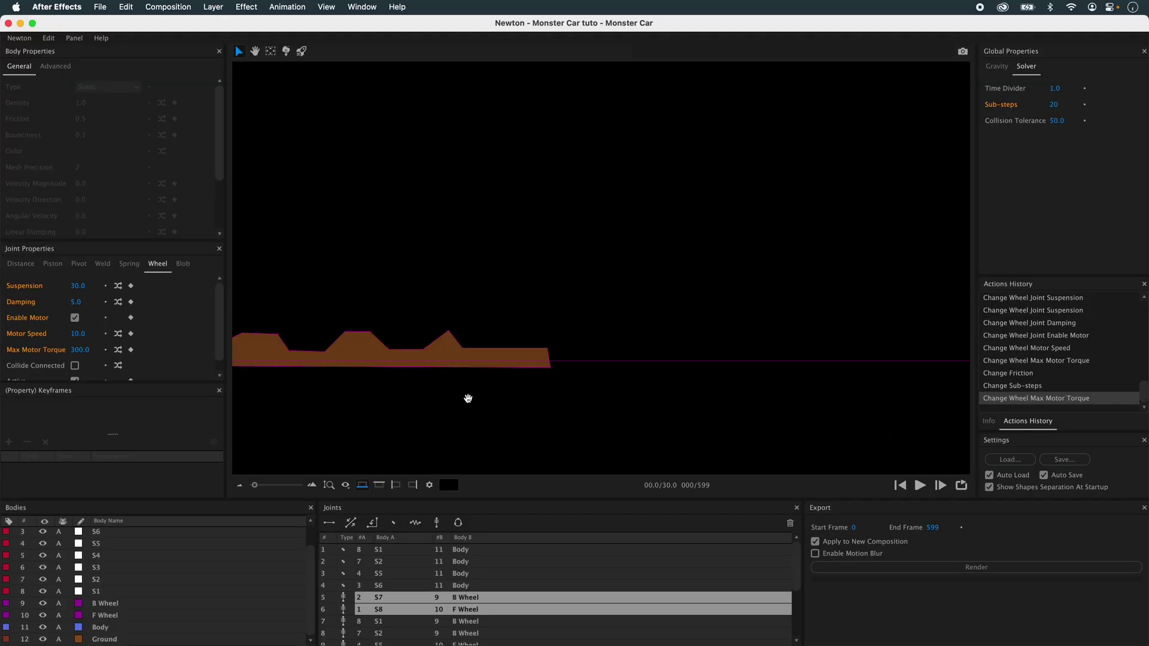
Set Motor Speed to 7 for the two axle wheel joints
{"action": "mouse_move", "coordinate": [468, 399]}
{"action": "left_mouse_down"}
{"action": "mouse_move", "coordinate": [767, 412]}
{"action": "mouse_move", "coordinate": [647, 392]}
{"action": "mouse_move", "coordinate": [630, 421]}
{"action": "left_mouse_up"}
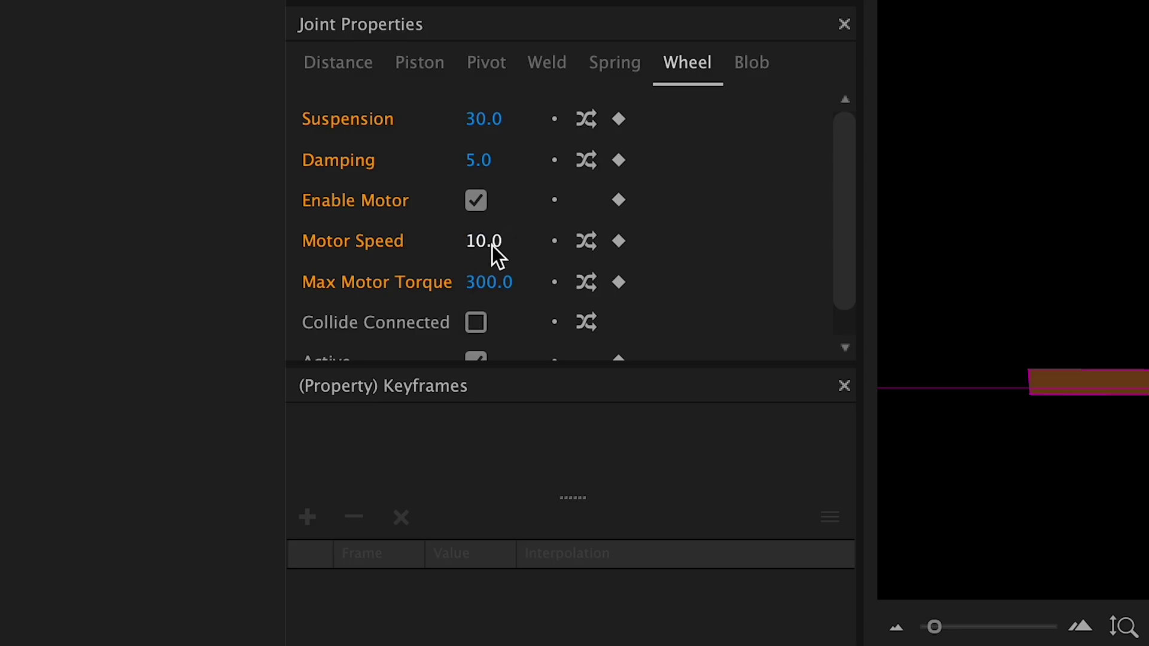
{"action": "left_click", "coordinate": [488, 245]}
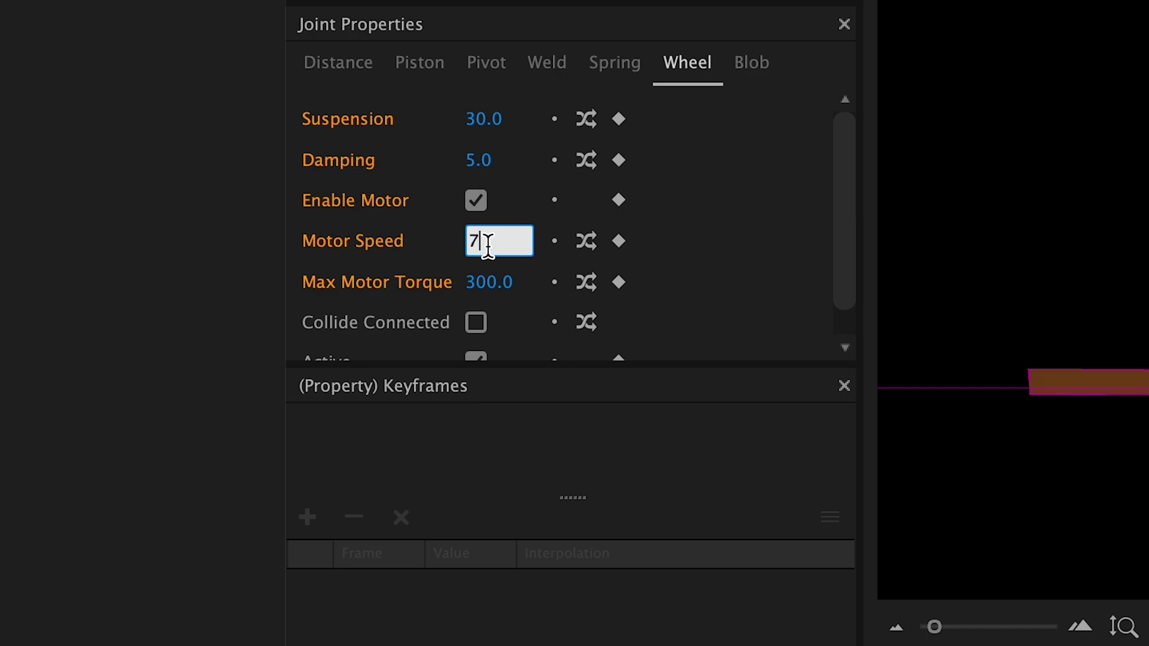
{"action": "key", "text": "Return"}
Play the simulation, follow the truck over the bumps past the end of the ground, and rewind to the start
{"action": "key", "text": "space"}
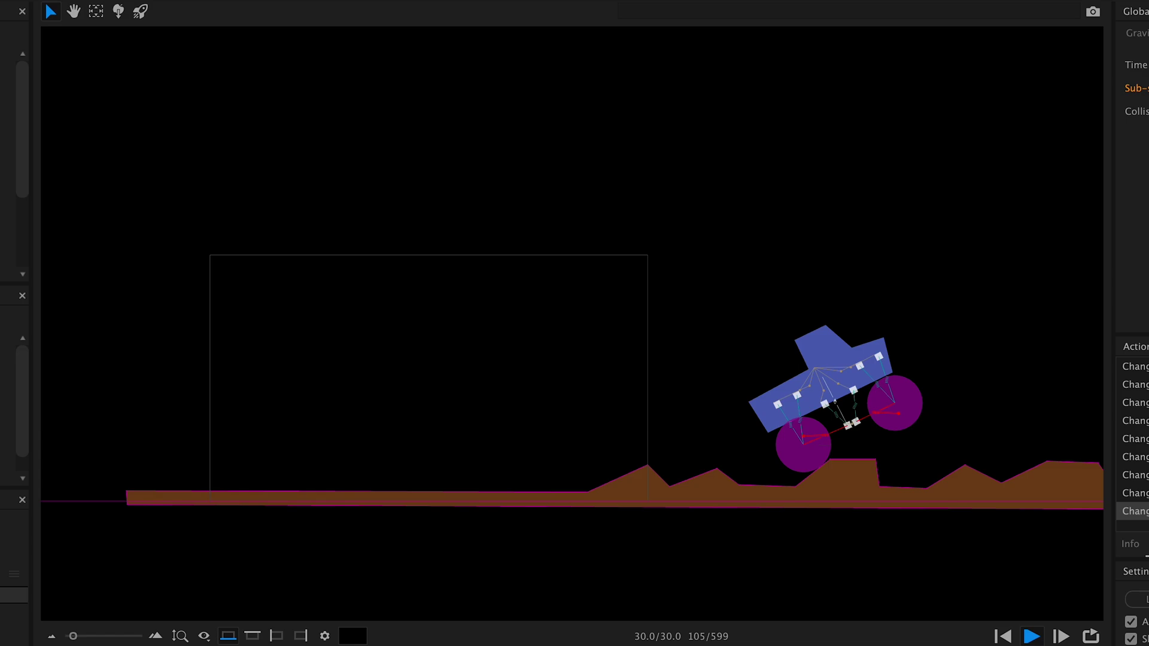
{"action": "key", "text": "h"}
{"action": "left_click_drag", "start_coordinate": [669, 390], "coordinate": [327, 392]}
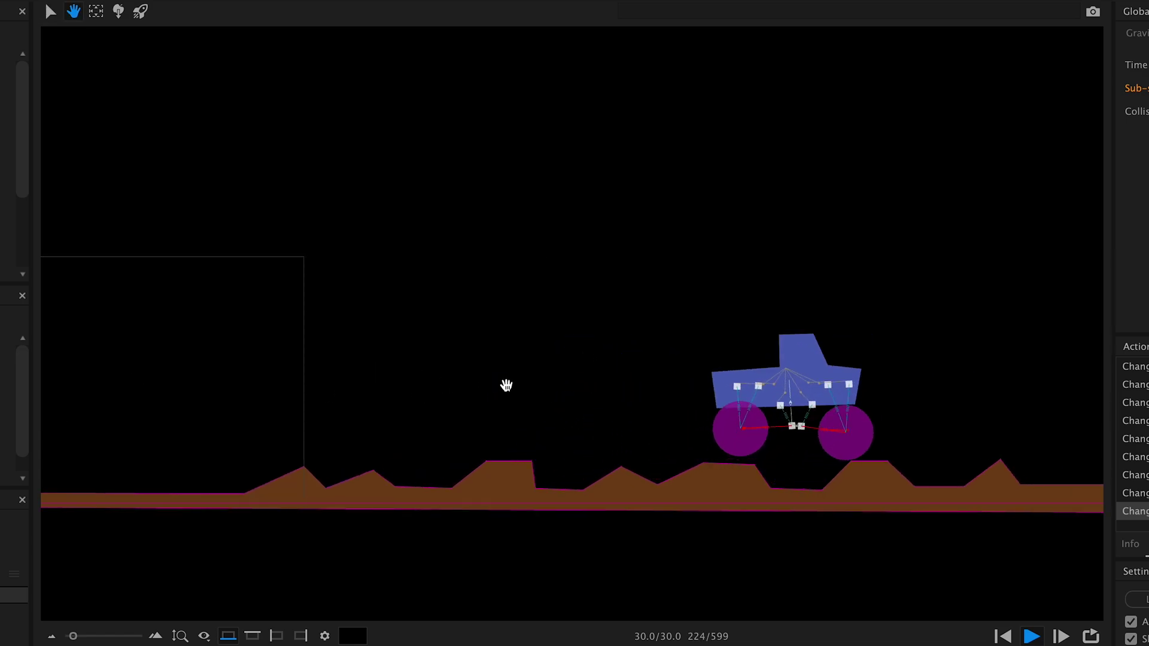
{"action": "left_click_drag", "start_coordinate": [653, 372], "coordinate": [434, 369]}
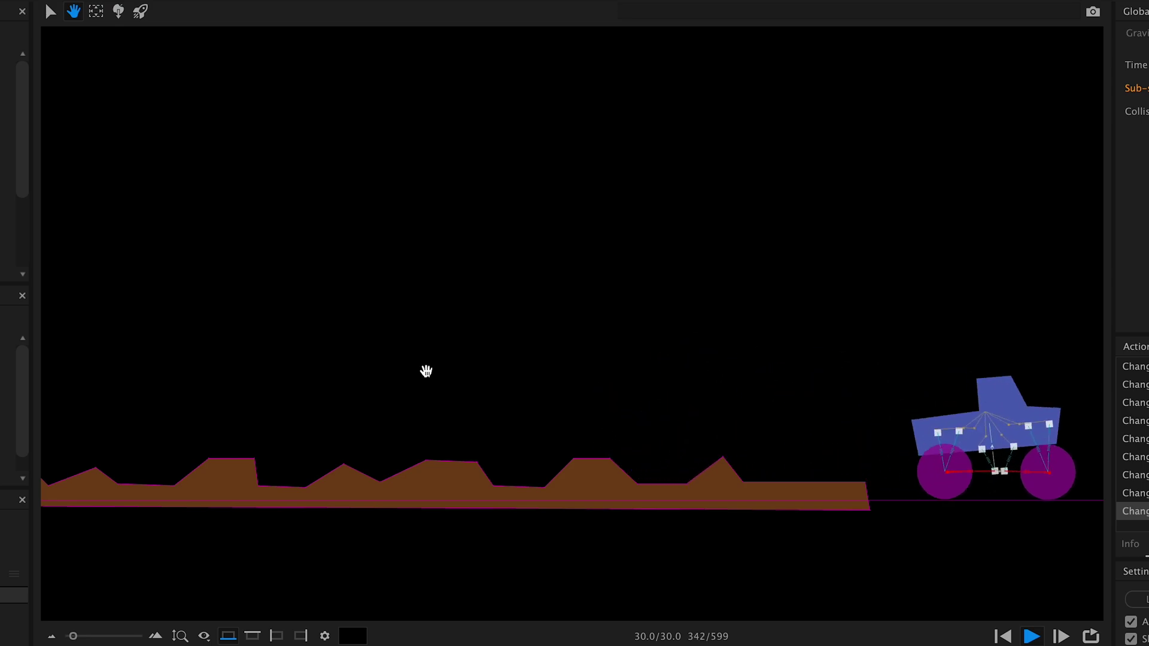
{"action": "left_click", "coordinate": [1003, 637]}
{"action": "key", "text": "space"}
{"action": "left_click_drag", "start_coordinate": [136, 330], "coordinate": [501, 351]}
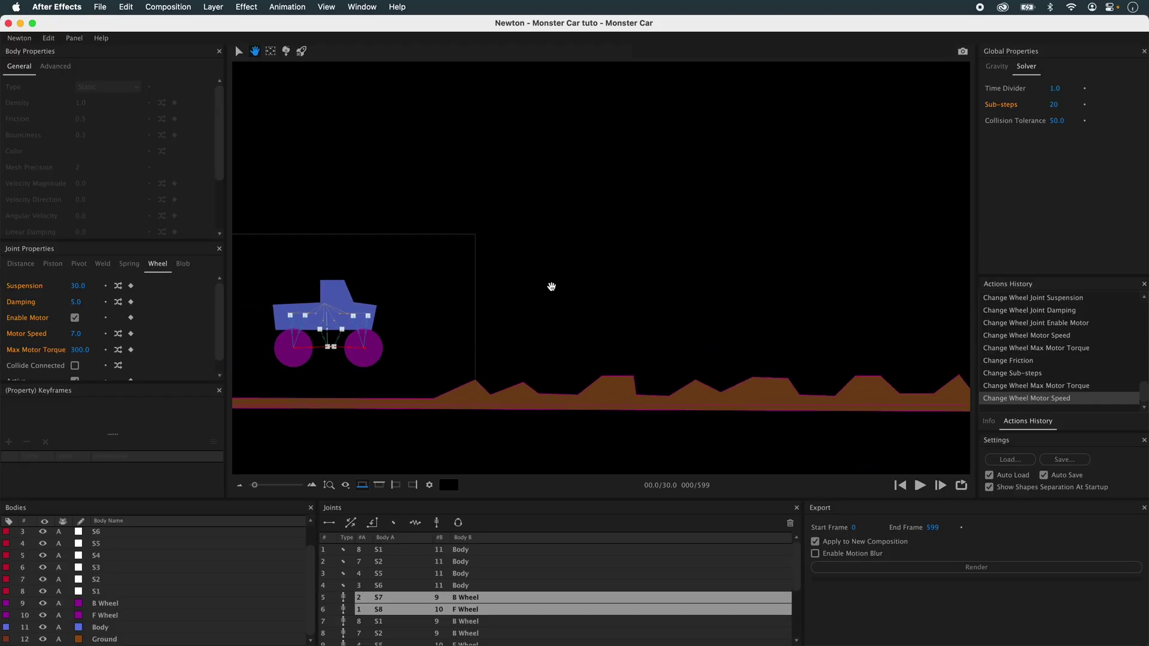
{"action": "left_click_drag", "start_coordinate": [379, 294], "coordinate": [562, 289]}
{"action": "scroll", "coordinate": [518, 369], "scroll_direction": "down", "scroll_amount": 4}
{"action": "scroll", "coordinate": [518, 369], "scroll_direction": "up", "scroll_amount": 6}
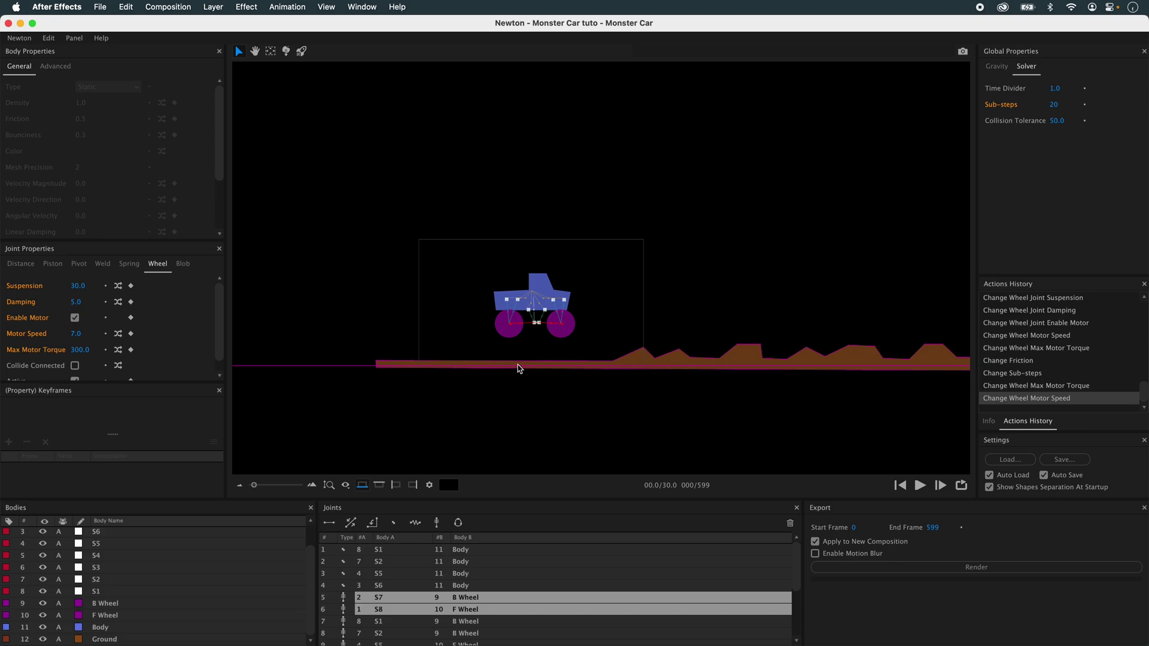
Set the solver Sub-steps to 15, bring the truck and bumps into view, and play the simulation
{"action": "key", "text": "space"}
{"action": "left_click_drag", "start_coordinate": [619, 350], "coordinate": [713, 320]}
{"action": "key", "text": "v"}
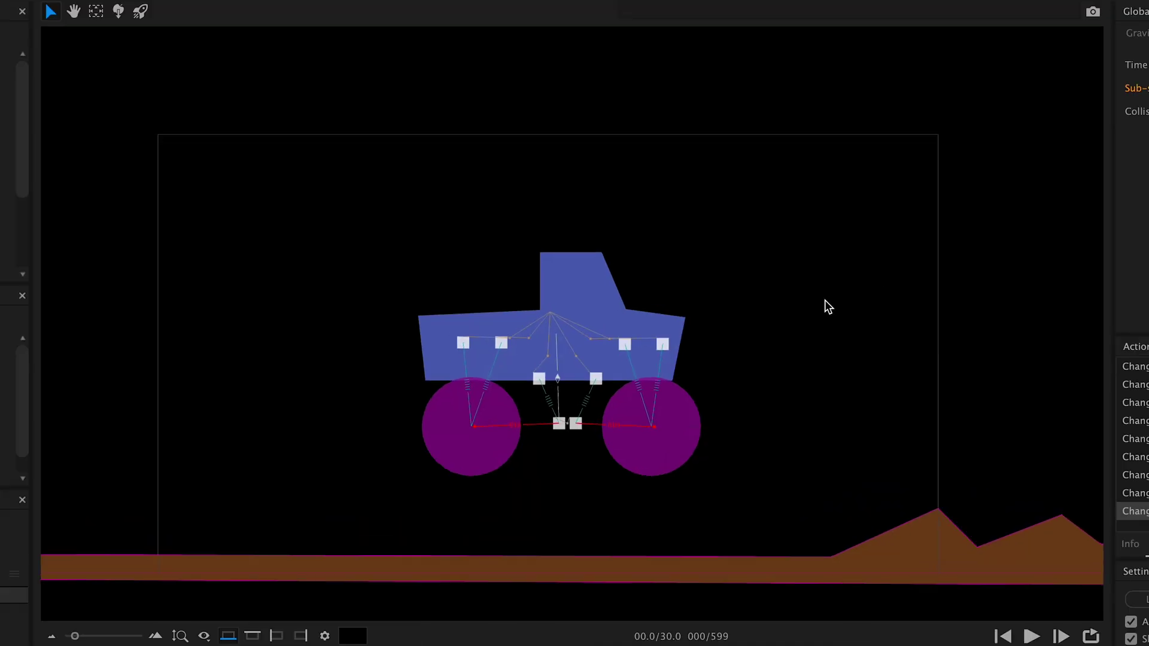
{"action": "scroll", "coordinate": [825, 301], "scroll_direction": "down", "scroll_amount": 5}
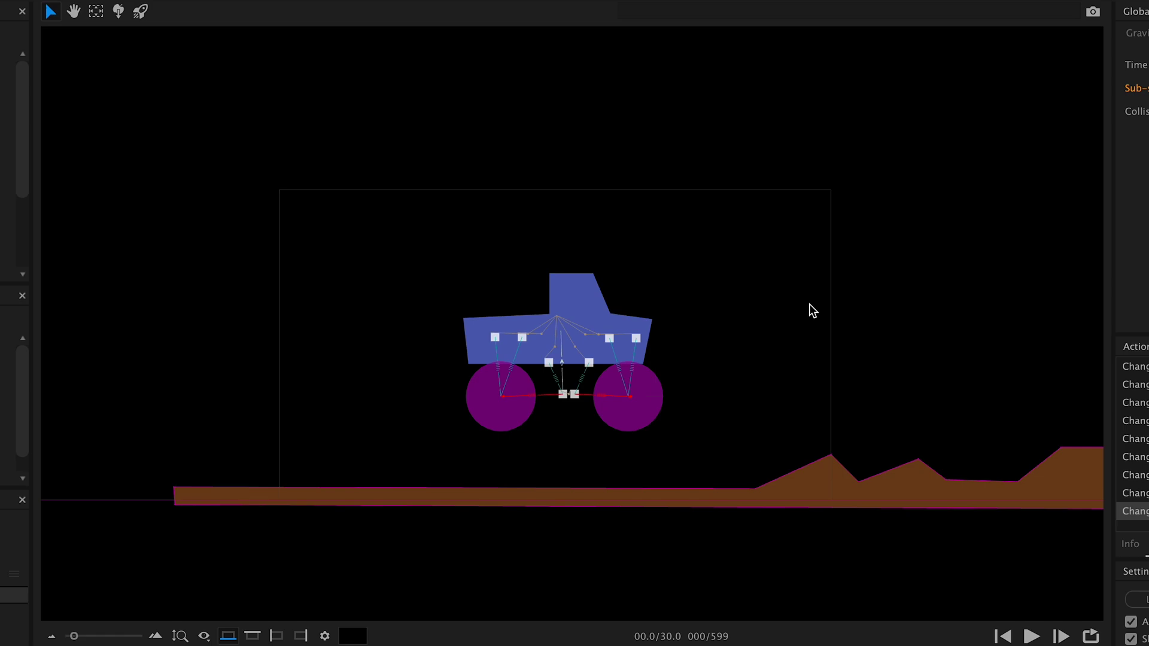
{"action": "key", "text": "space"}
{"action": "left_click_drag", "start_coordinate": [872, 306], "coordinate": [591, 357]}
{"action": "key", "text": "v"}
{"action": "left_click", "coordinate": [1033, 637]}
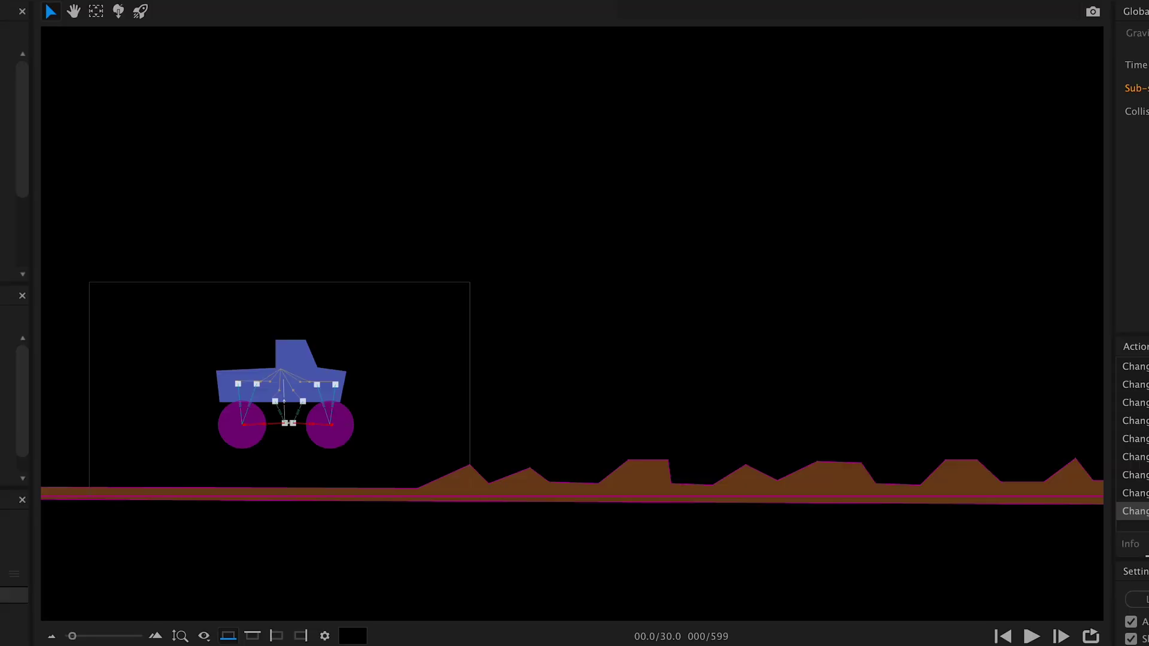
Set the solver Sub-steps to 20, play the simulation until the truck reaches the end of the ground, and rewind to the start
{"action": "key", "text": "space"}
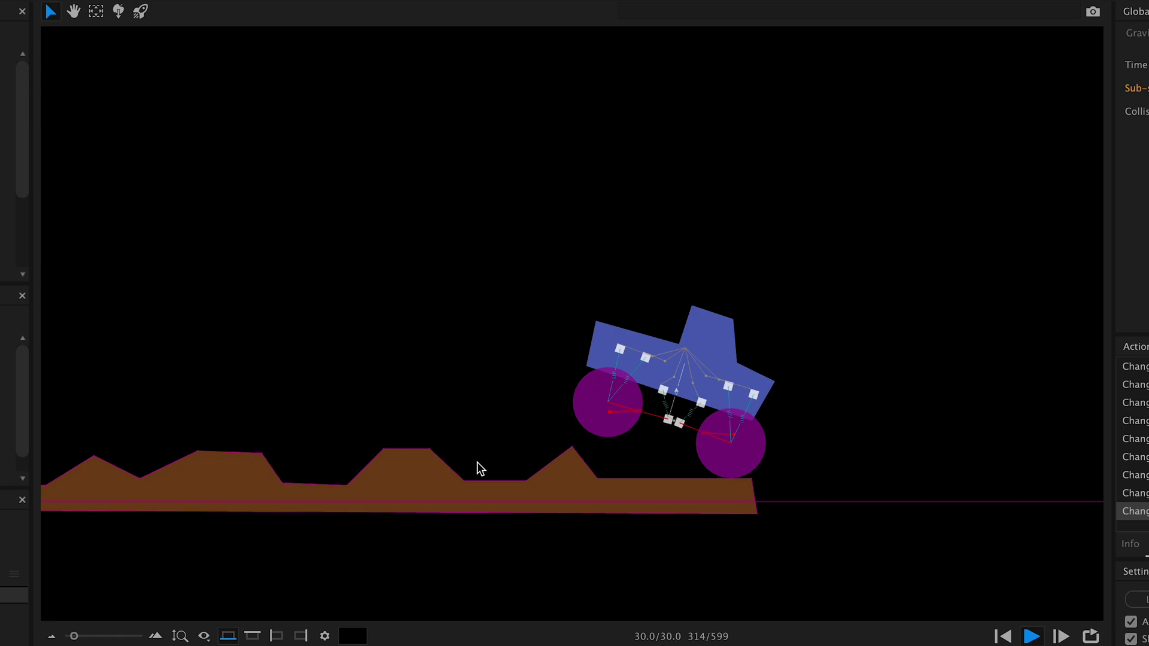
{"action": "key", "text": "space"}
{"action": "left_click", "coordinate": [1003, 636]}
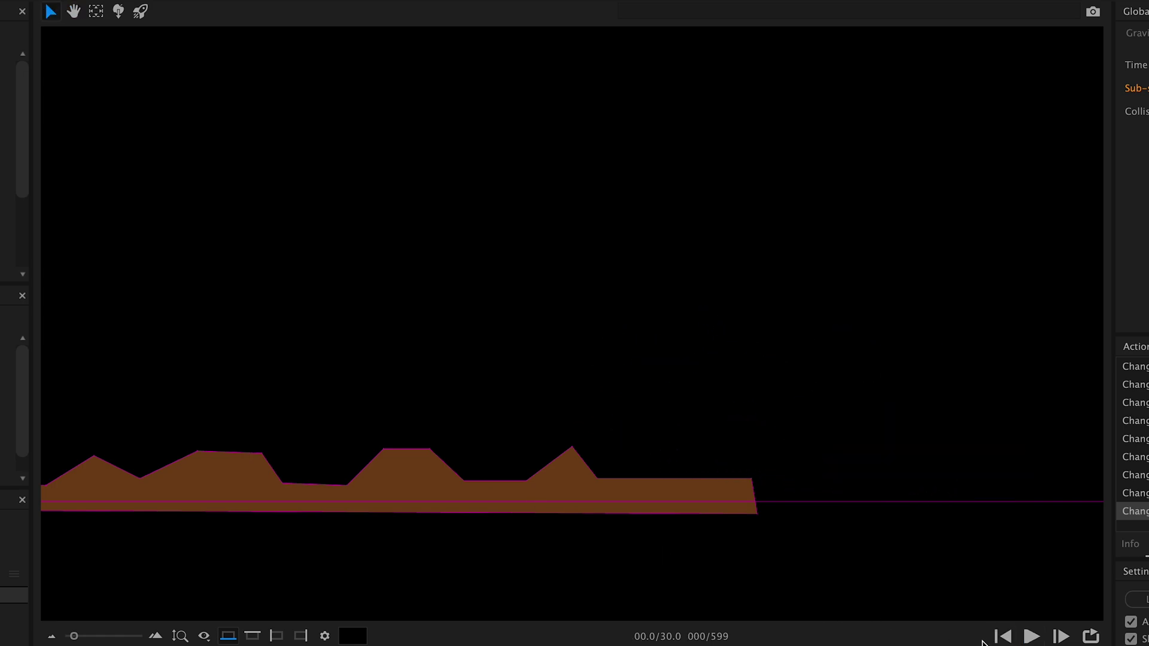
Show the Motor Speed keyframes of the axle wheel joints and add two keyframes
{"action": "key", "text": "h"}
{"action": "left_click_drag", "start_coordinate": [305, 399], "coordinate": [664, 410]}
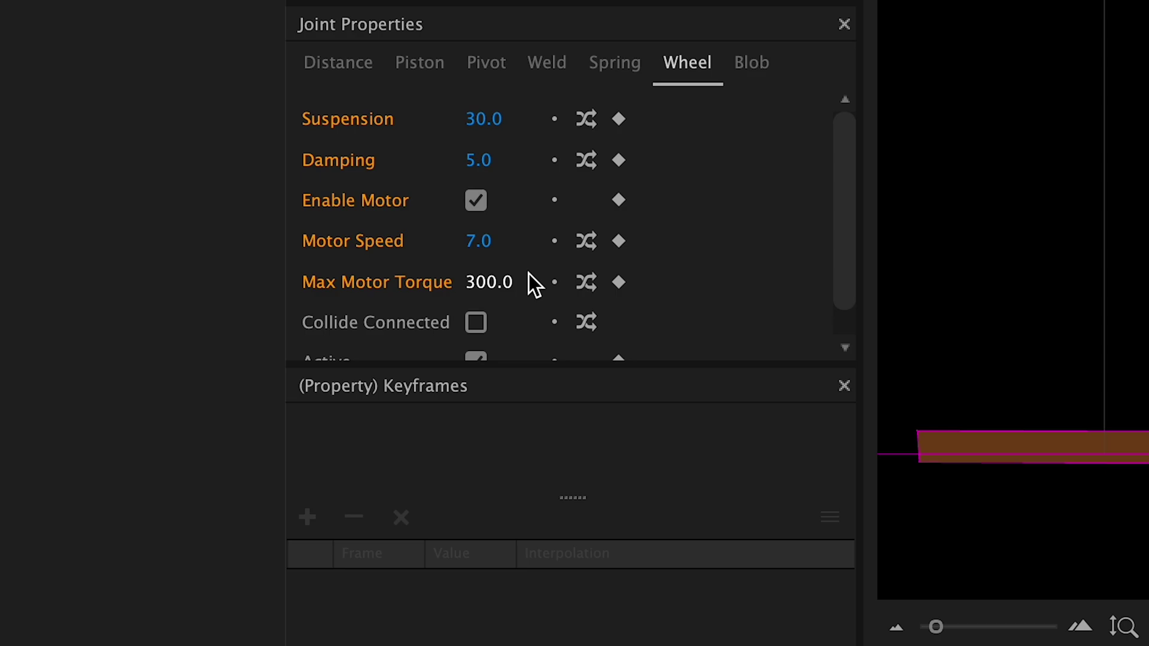
{"action": "left_click", "coordinate": [620, 241]}
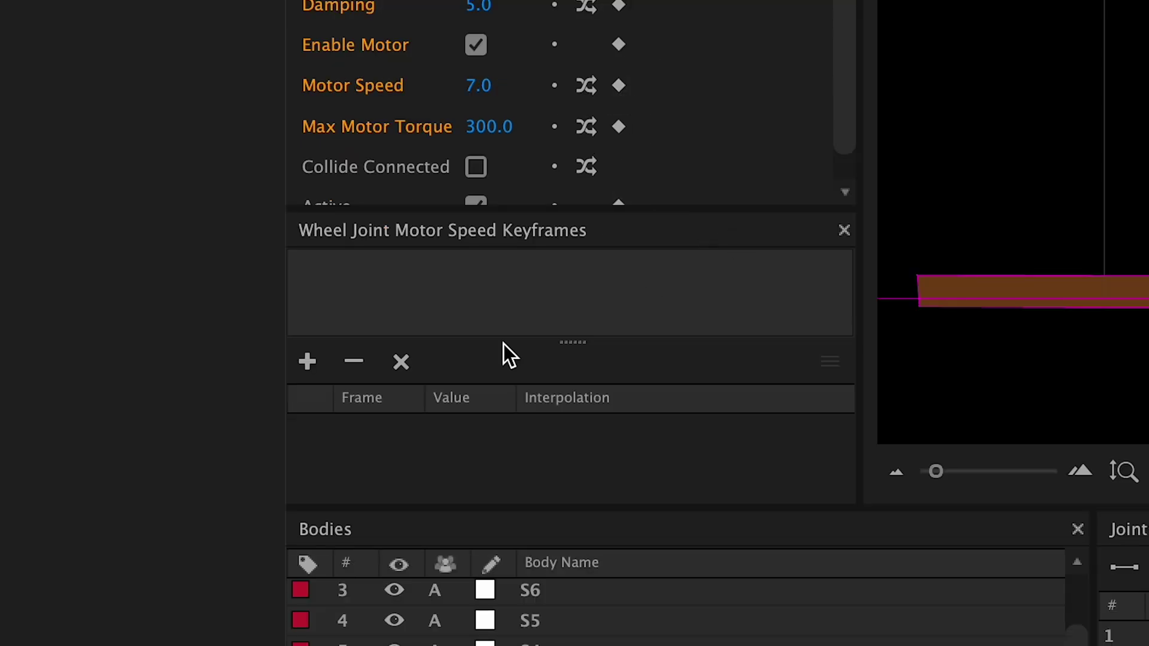
{"action": "left_click", "coordinate": [308, 362]}
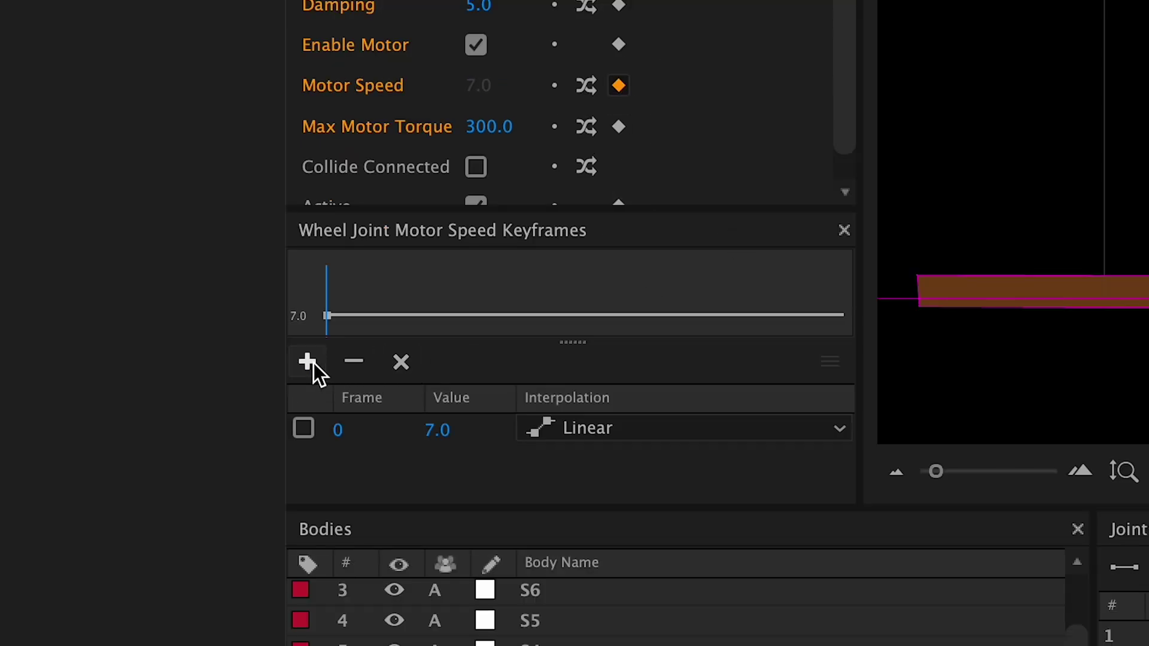
{"action": "left_click", "coordinate": [312, 364]}
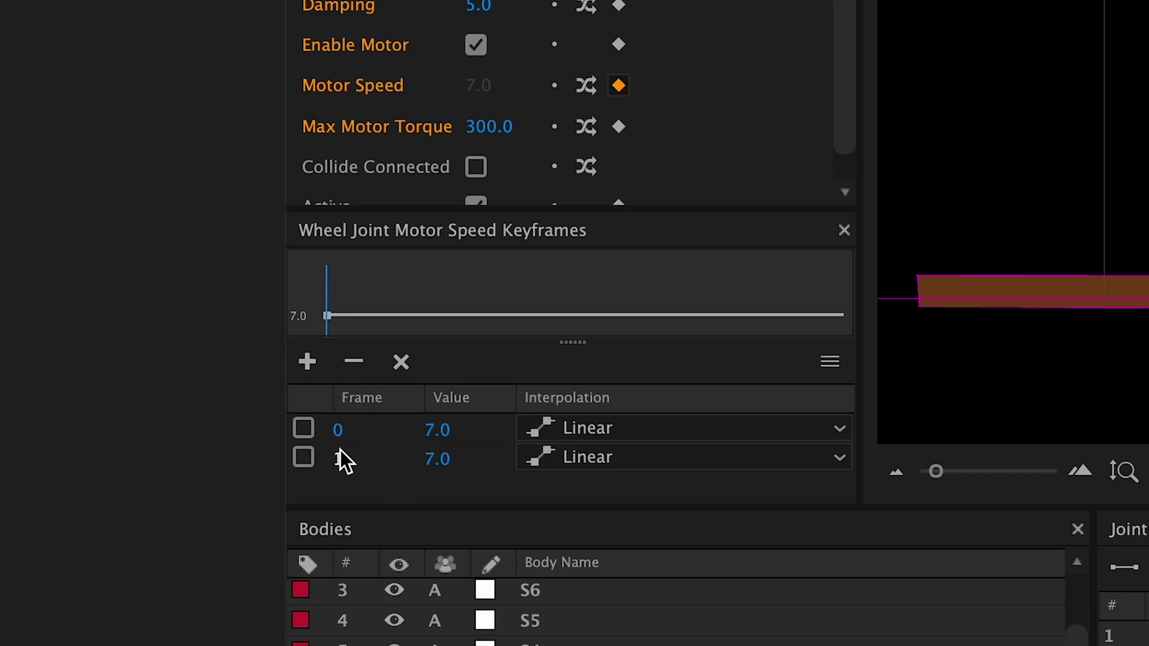
Place one Motor Speed keyframe at frame 60 and set its value to 0
{"action": "double_click", "coordinate": [339, 431]}
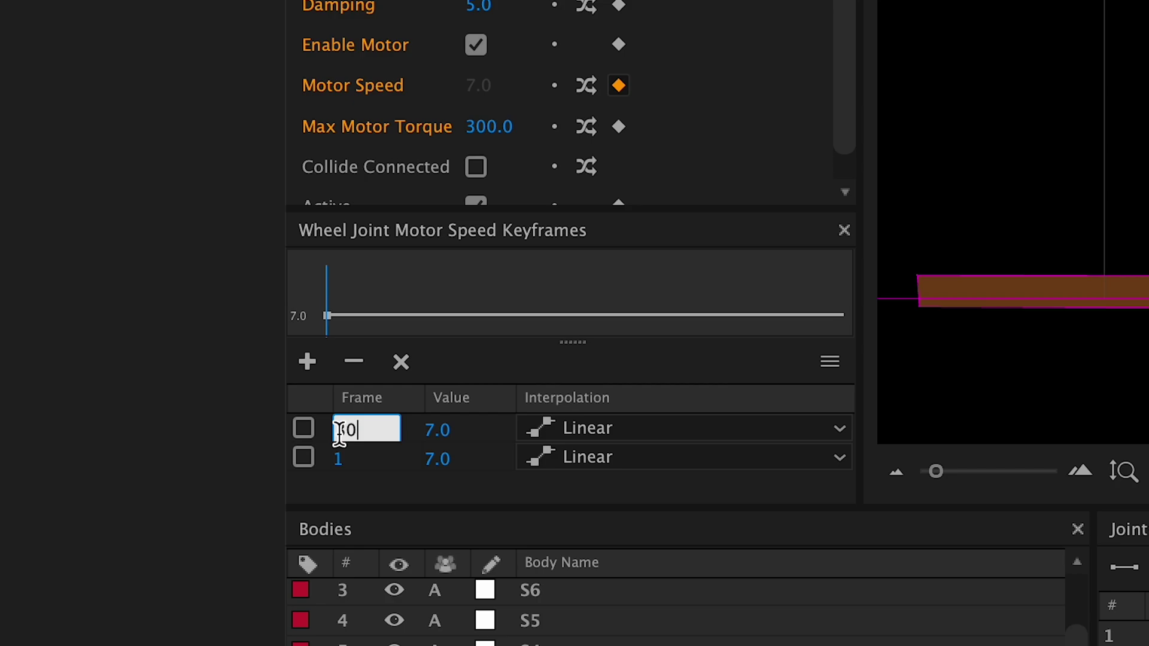
{"action": "key", "text": "Return"}
{"action": "double_click", "coordinate": [350, 461]}
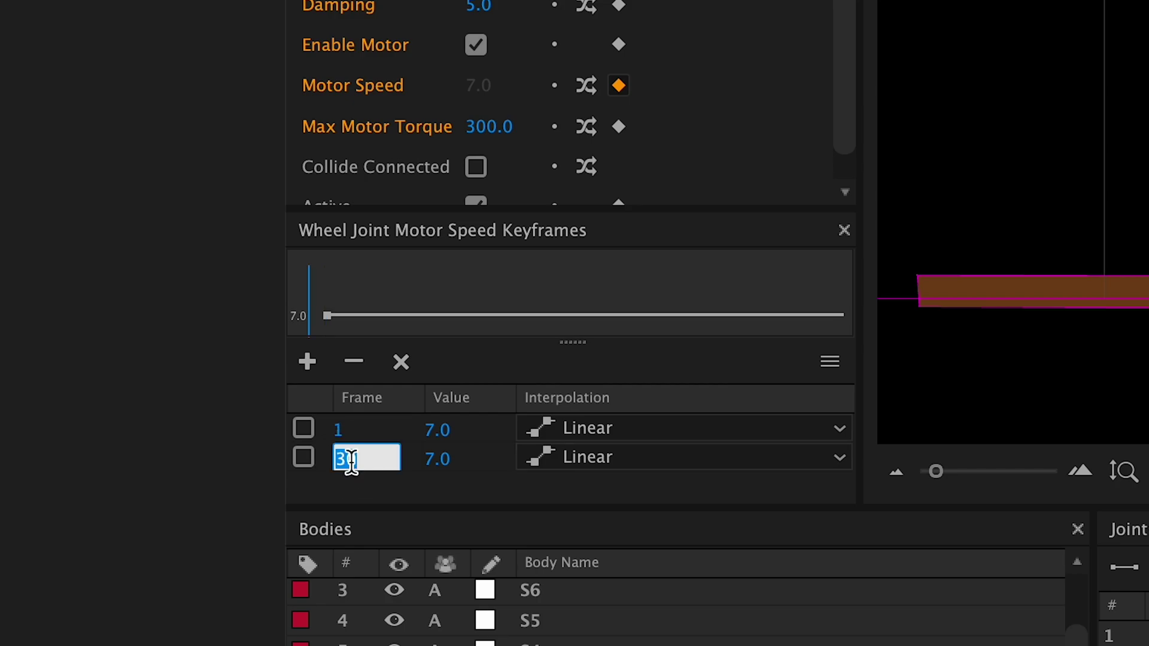
{"action": "type", "text": "60"}
{"action": "key", "text": "Return"}
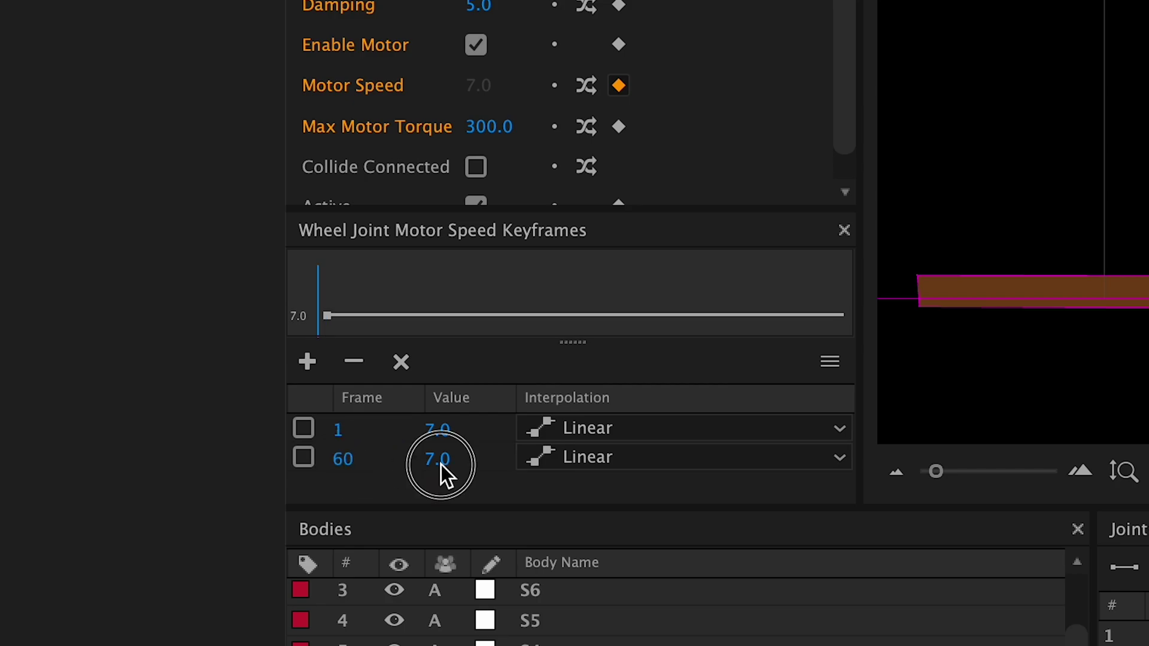
{"action": "double_click", "coordinate": [440, 465]}
{"action": "key", "text": "Return"}
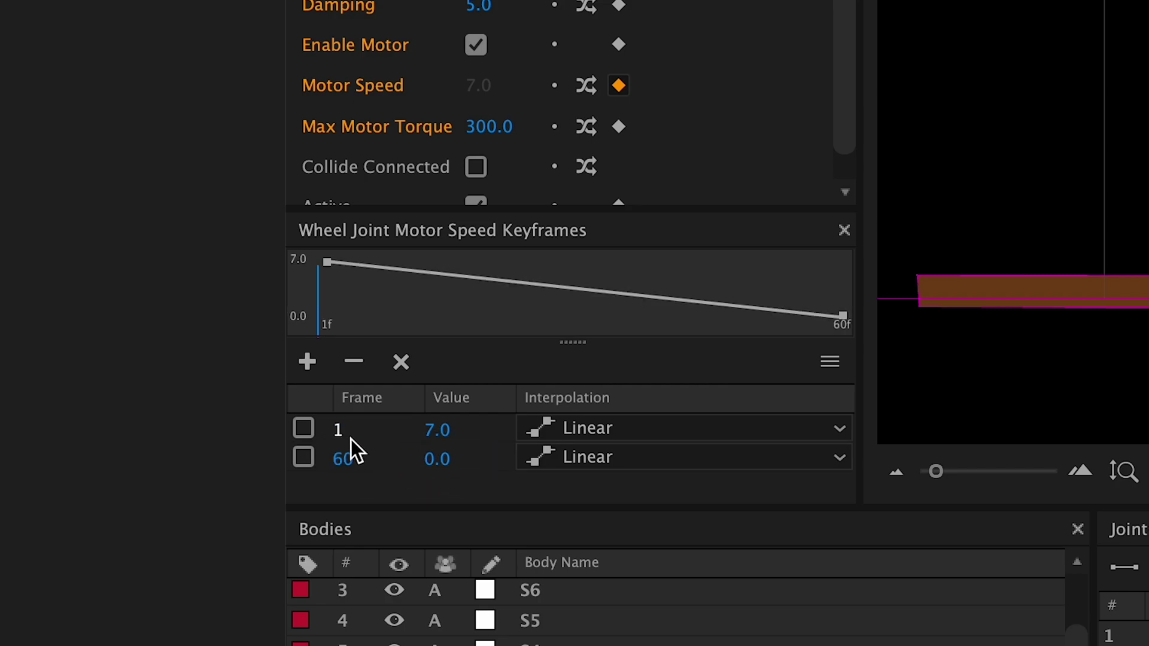
Move the Motor Speed keyframe with value 7 to frame 90 and set the frame 60 keyframe's interpolation to Ease Out
{"action": "left_click", "coordinate": [342, 433]}
{"action": "type", "text": "90"}
{"action": "key", "text": "Return"}
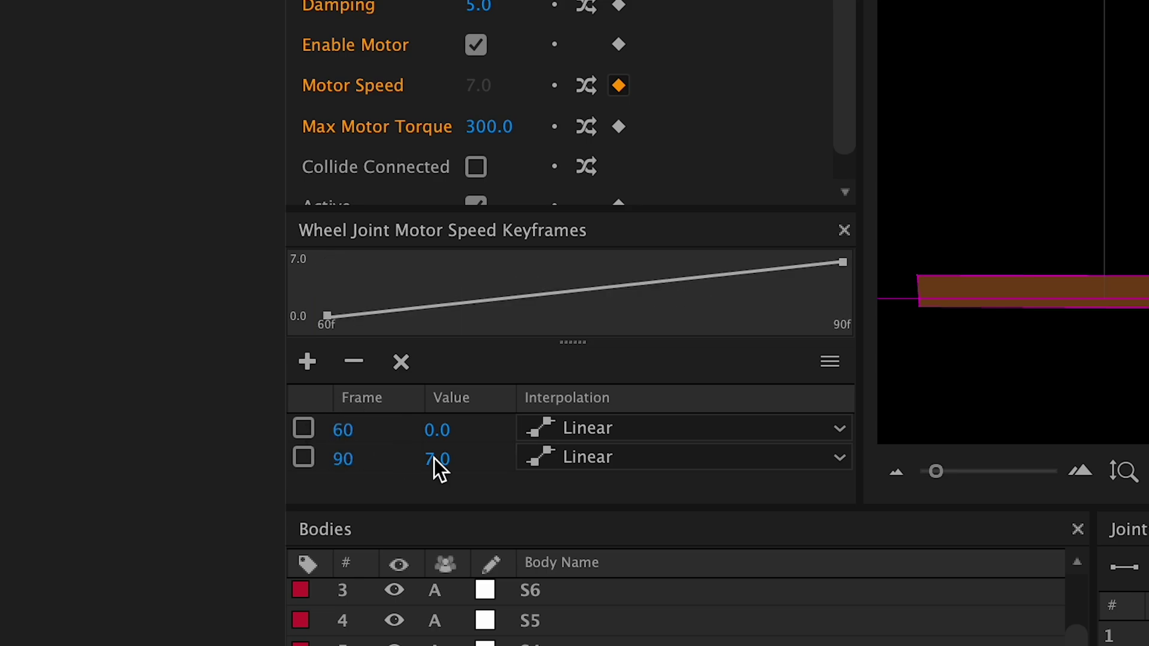
{"action": "left_click", "coordinate": [617, 431]}
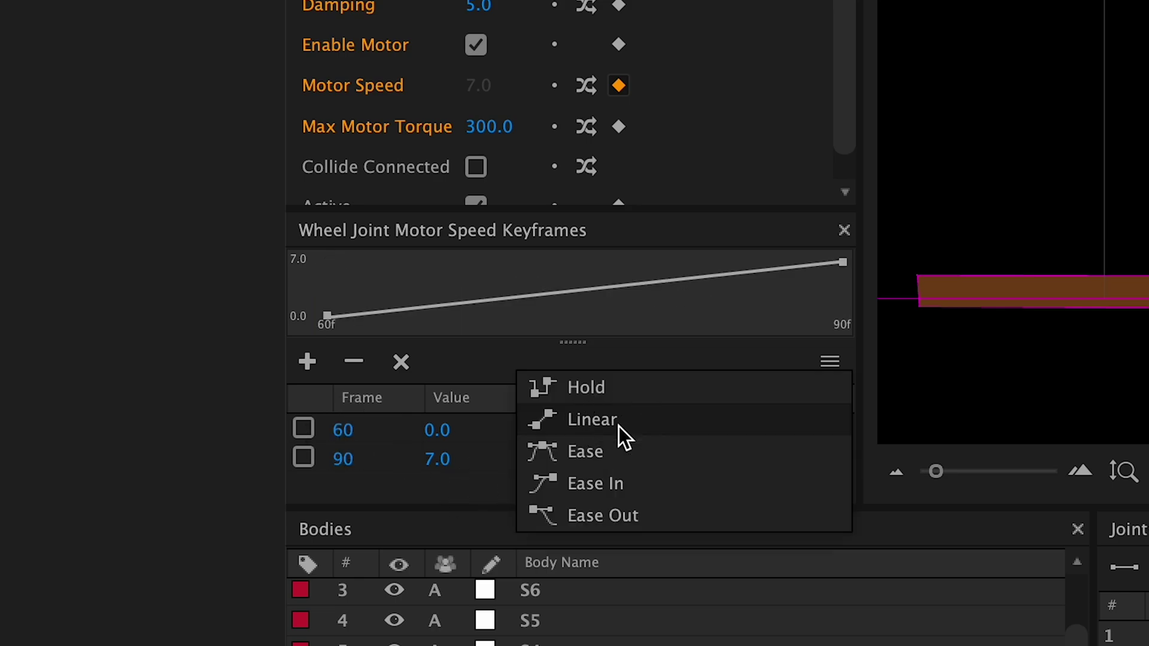
{"action": "left_click", "coordinate": [660, 514]}
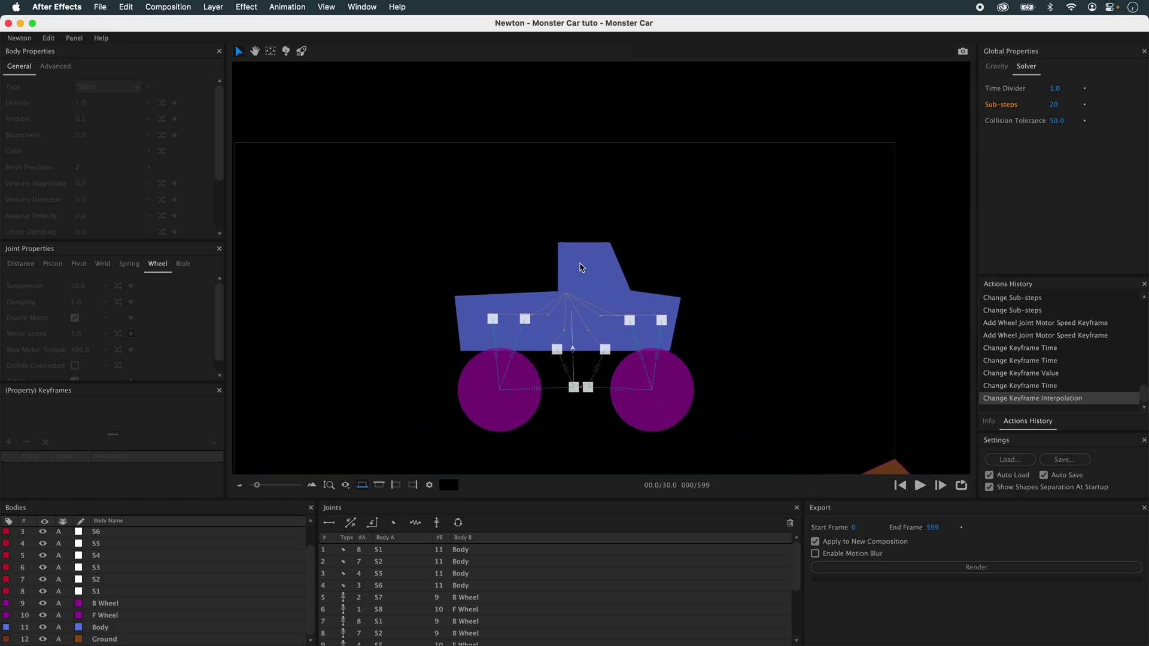
Close Newton, return to the After Effects composition, and rename the Null 4 layer as A1
{"action": "left_click", "coordinate": [8, 23]}
{"action": "left_click", "coordinate": [691, 189]}
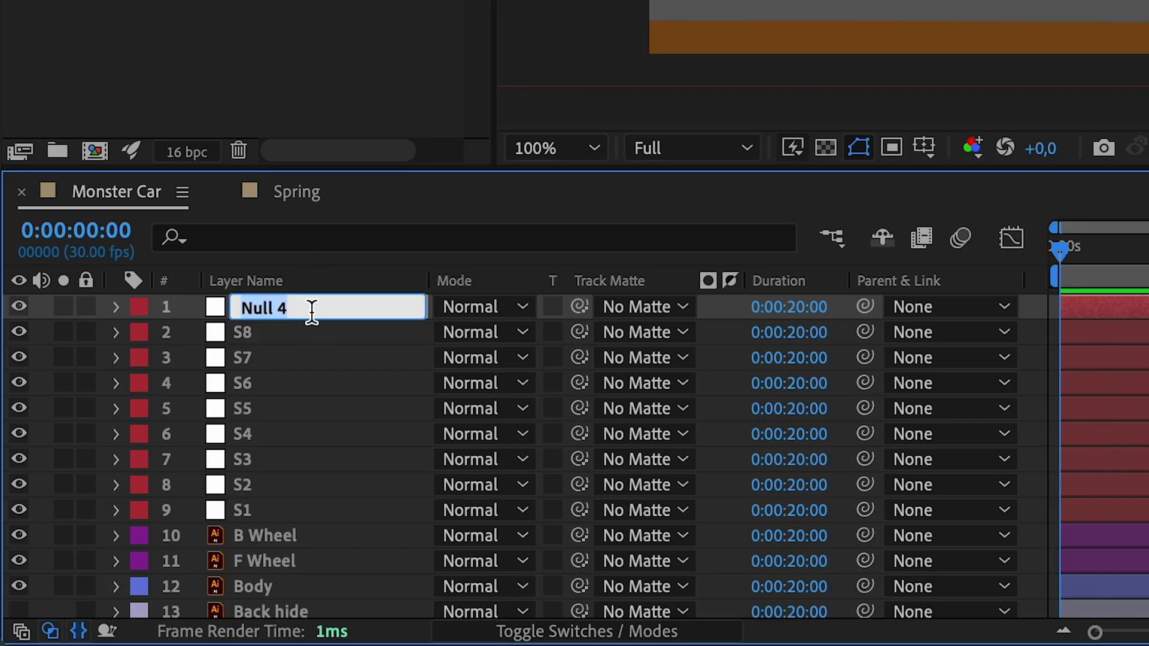
{"action": "type", "text": "A1"}
{"action": "key", "text": "Return"}
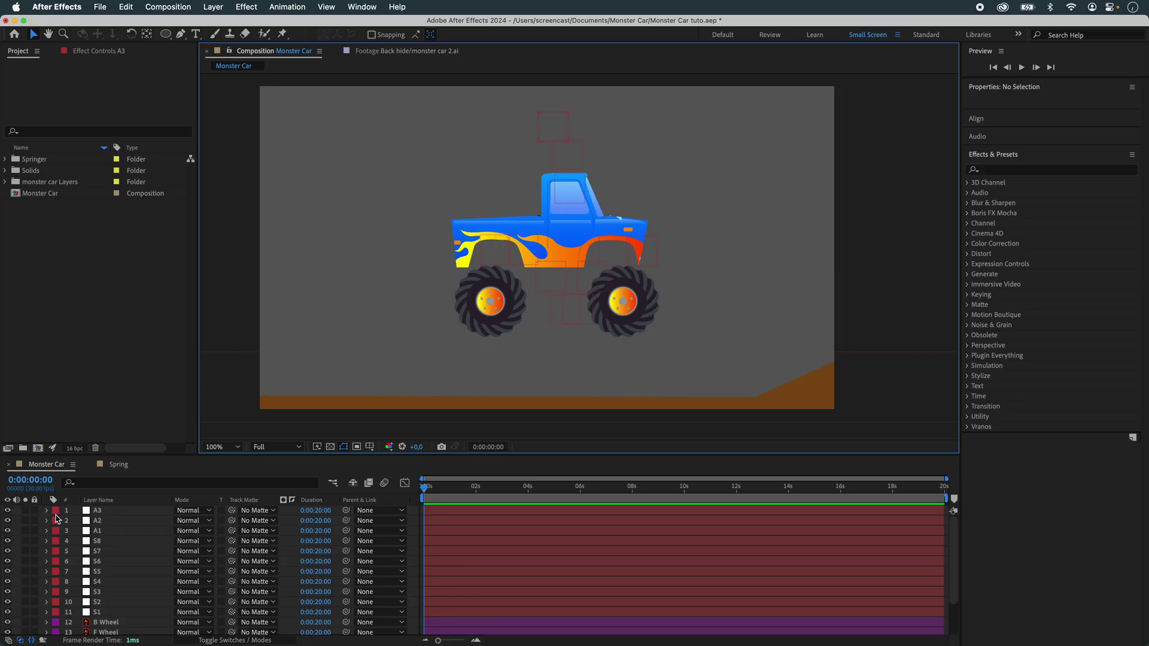
Give the null layers A1, A2 and A3 the Fuchsia label color
{"action": "left_click", "coordinate": [95, 515]}
{"action": "left_click", "coordinate": [62, 531], "text": "shift"}
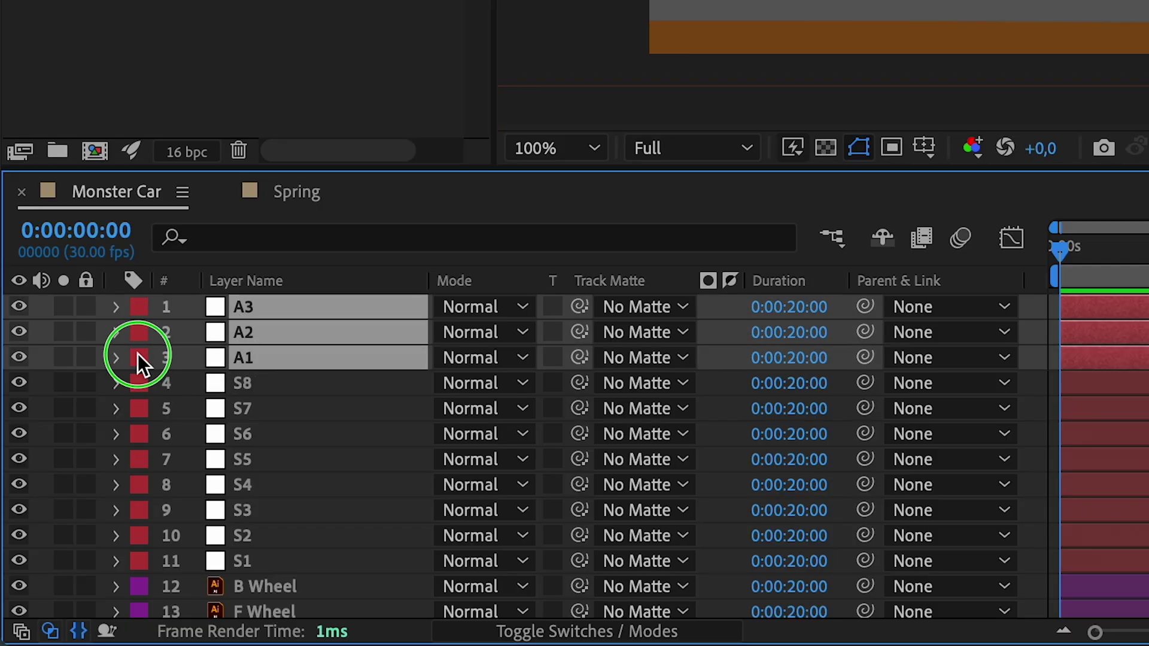
{"action": "left_click", "coordinate": [138, 356]}
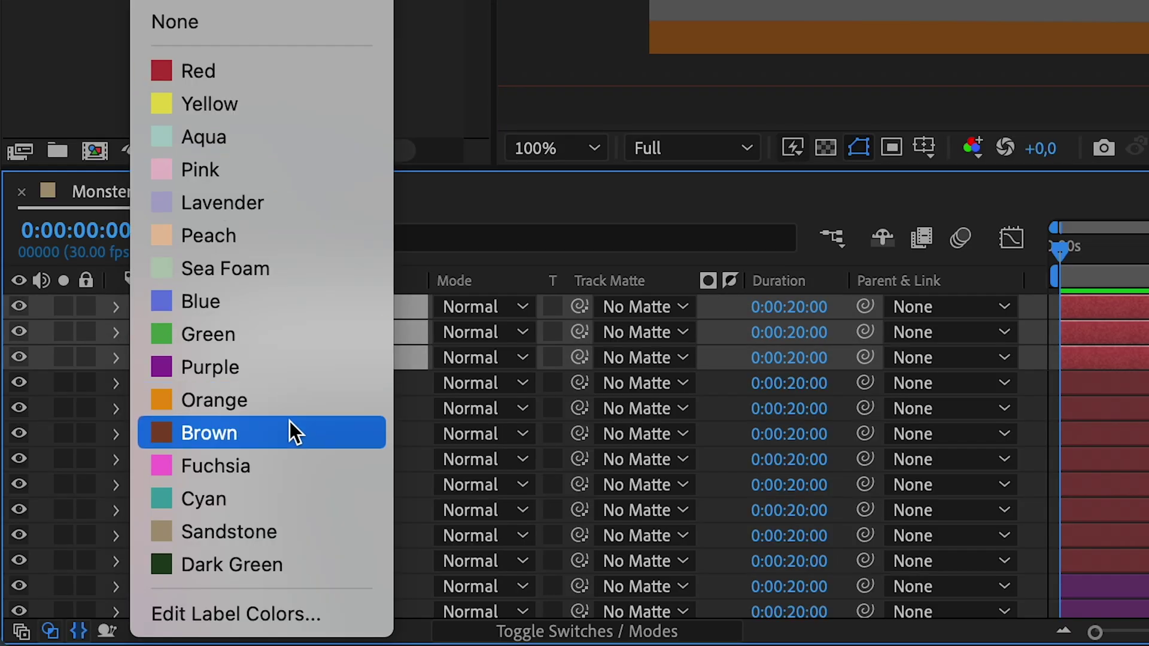
{"action": "left_click", "coordinate": [303, 462]}
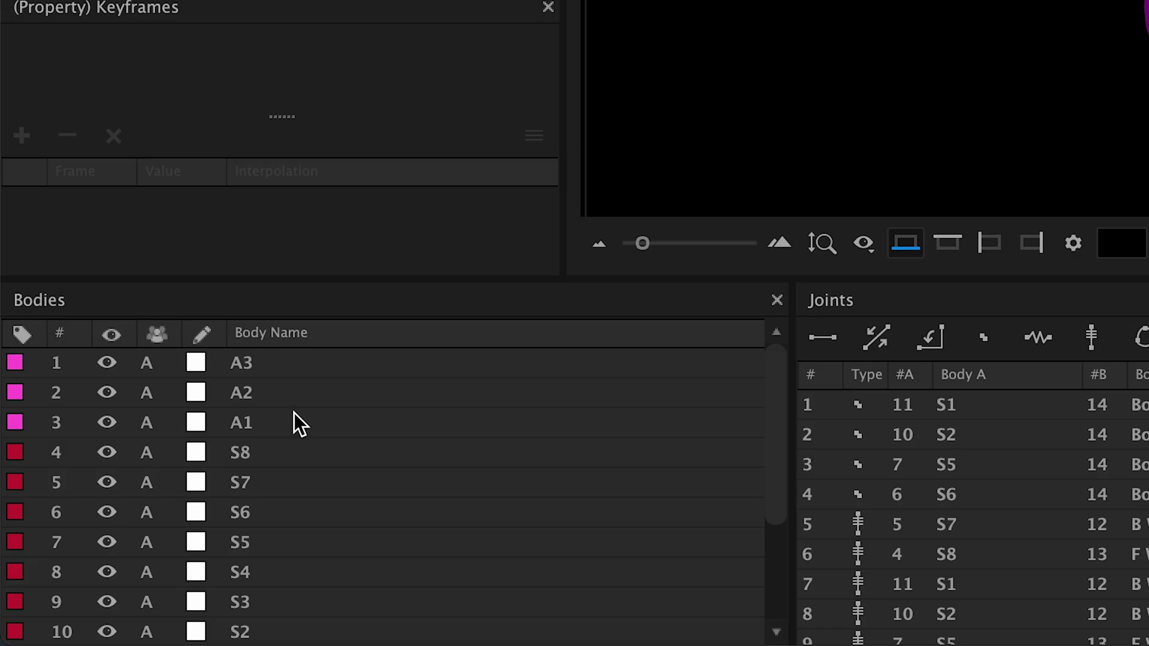
In Newton, set bodies A1 to A3 to the Dynamic type and connect A1 to the truck Body with a weld joint
{"action": "left_click_drag", "start_coordinate": [117, 556], "coordinate": [112, 521]}
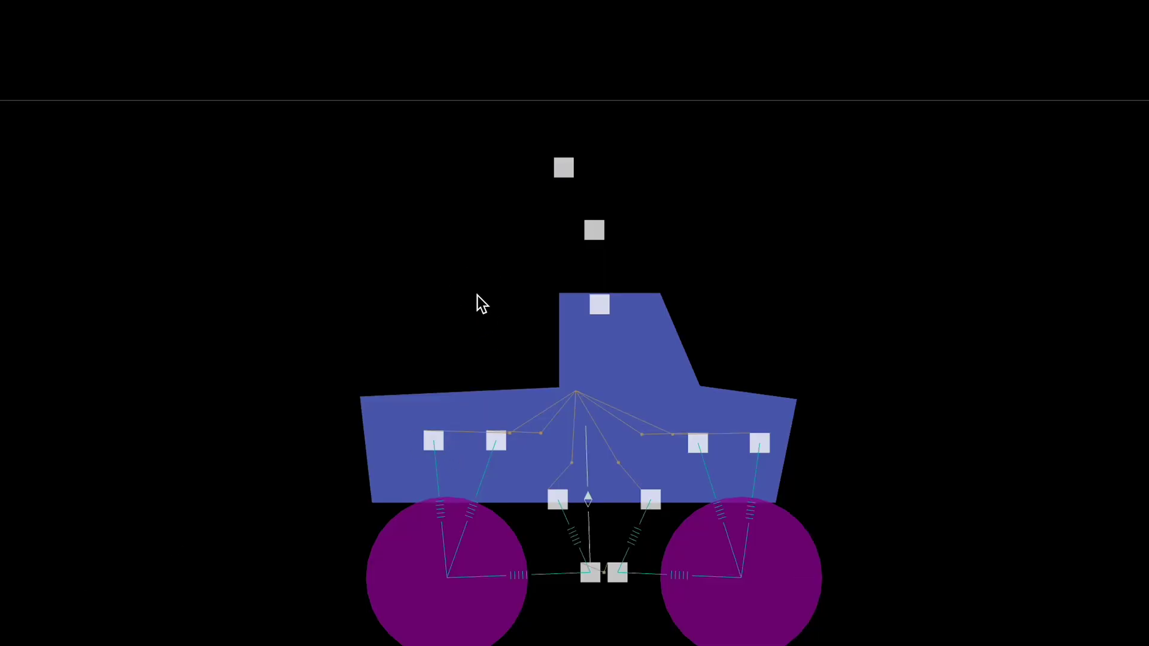
{"action": "left_click", "coordinate": [608, 323]}
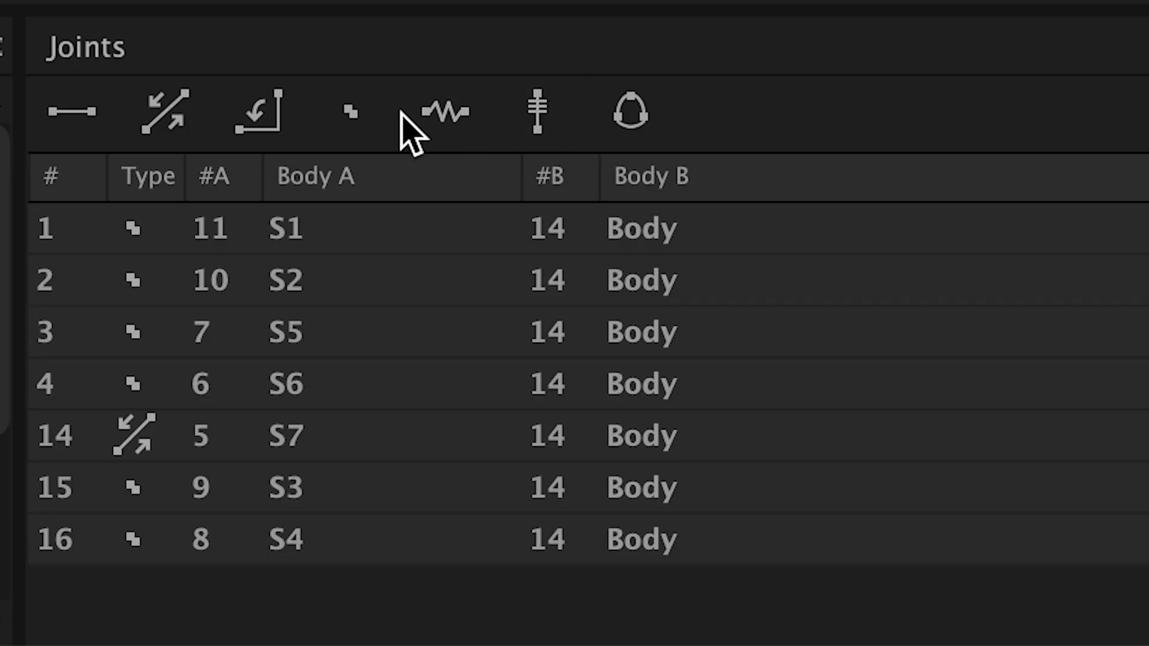
{"action": "left_click", "coordinate": [362, 112]}
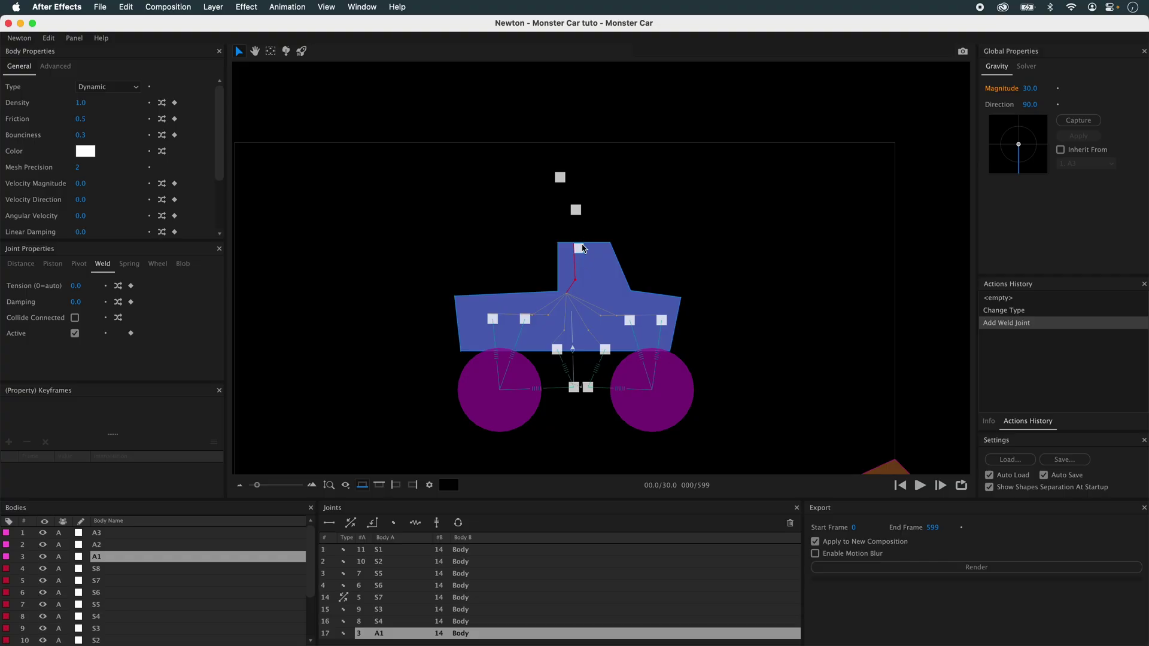
{"action": "left_click", "coordinate": [592, 233]}
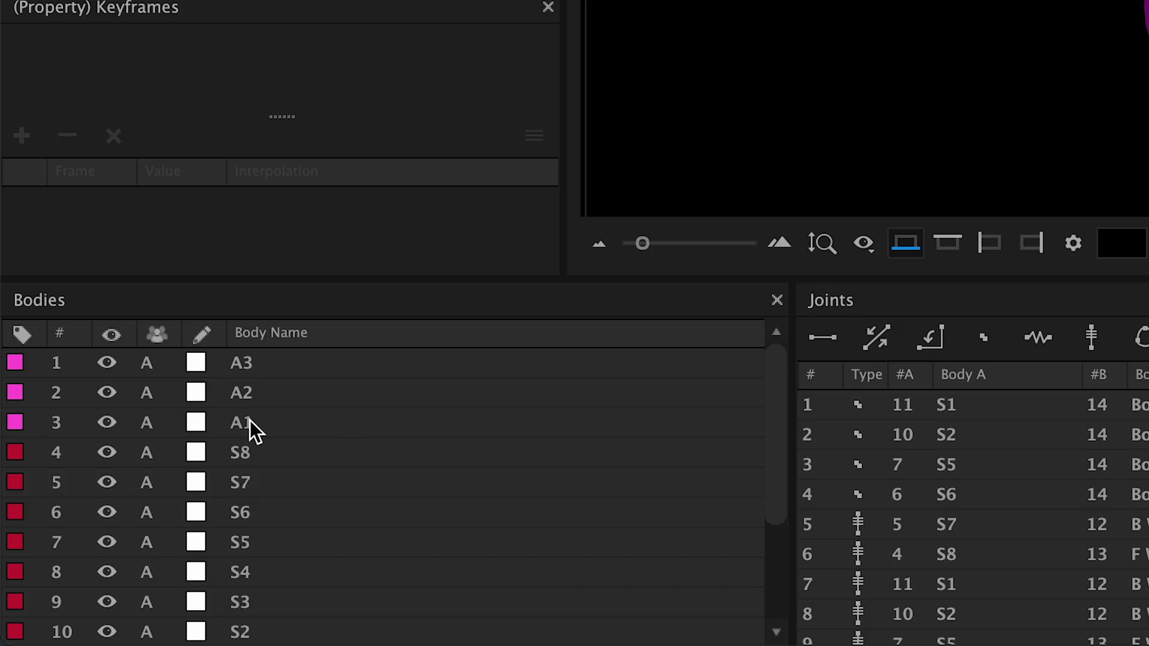
Connect bodies A1, A2 and A3 to each other in a chain with weld joints
{"action": "left_click_drag", "start_coordinate": [249, 420], "coordinate": [248, 361]}
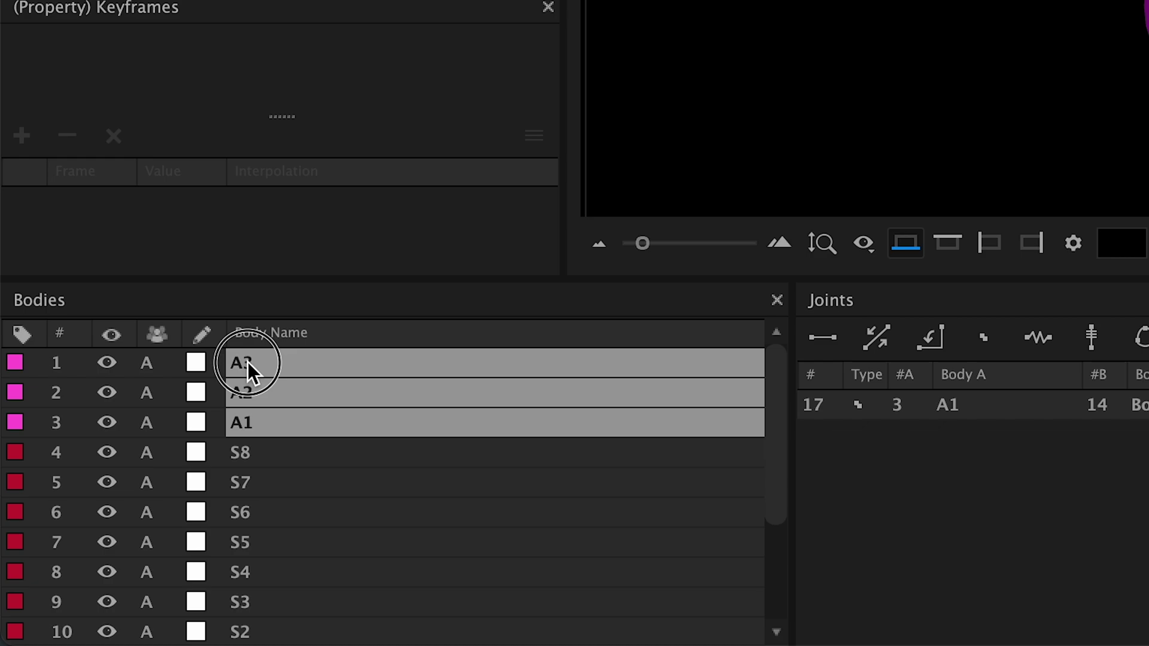
{"action": "left_click", "coordinate": [984, 338]}
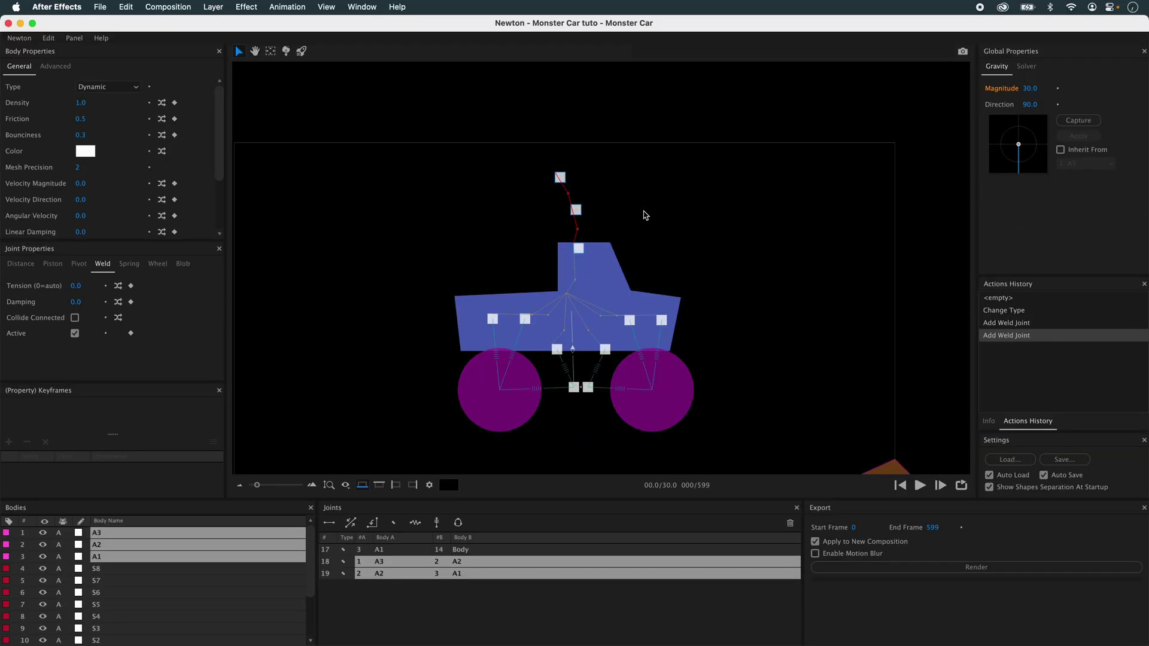
{"action": "left_click", "coordinate": [644, 211]}
{"action": "scroll", "coordinate": [601, 215], "scroll_direction": "down", "scroll_amount": 1}
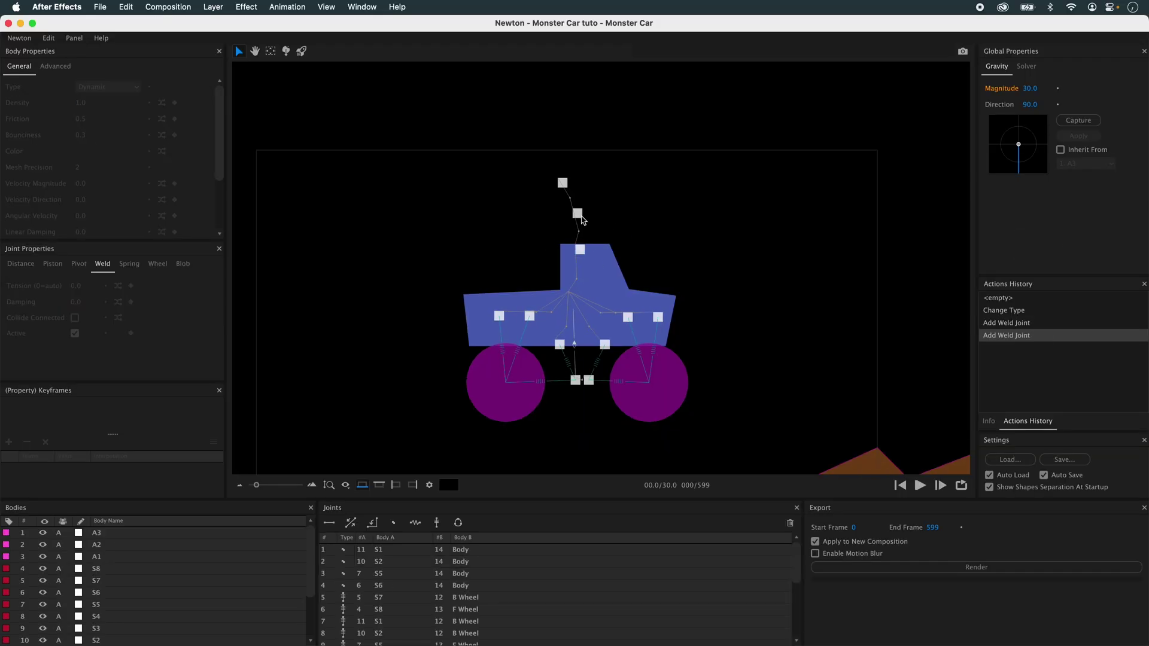
Move the A3–A2 weld joint's anchor to A2's upper-left corner and the A2–A1 joint's anchor to A1's upper-left corner
{"action": "left_click", "coordinate": [580, 215]}
{"action": "left_click", "coordinate": [394, 550]}
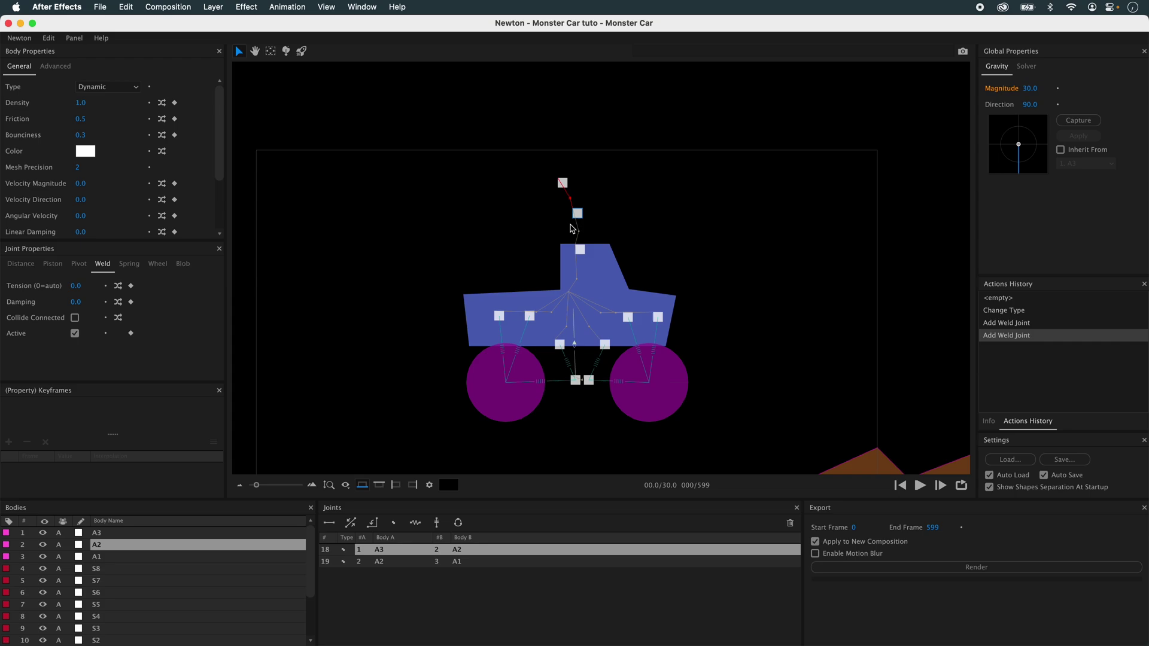
{"action": "scroll", "coordinate": [569, 224], "scroll_direction": "up", "scroll_amount": 4}
{"action": "key", "text": "y"}
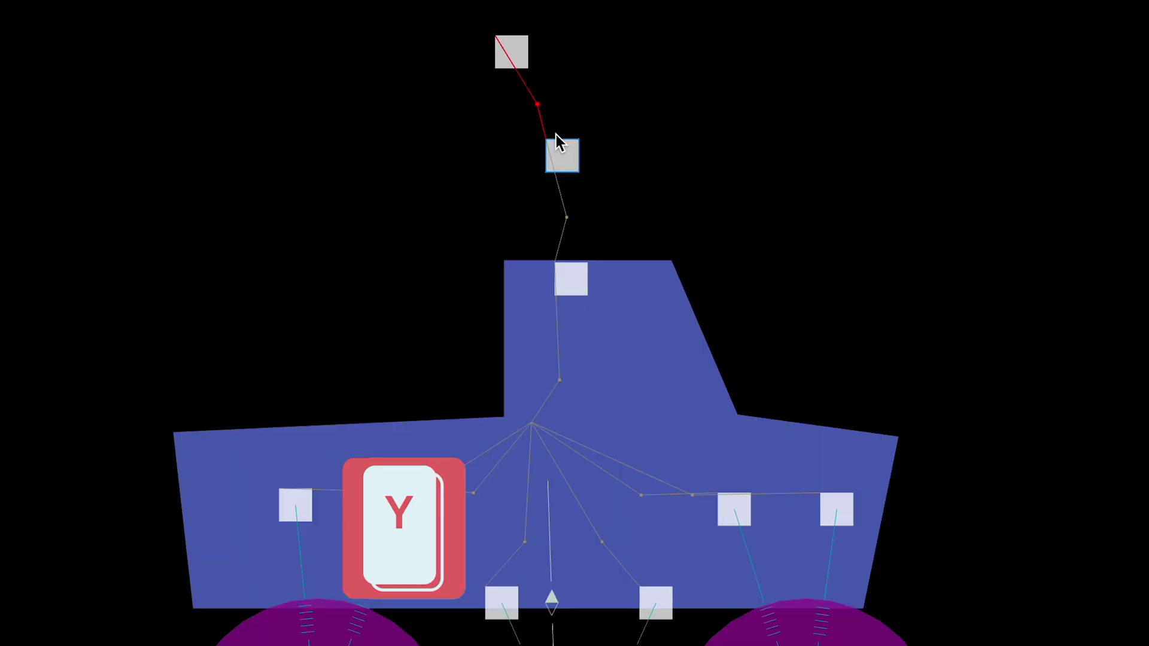
{"action": "left_click_drag", "start_coordinate": [534, 105], "coordinate": [546, 154]}
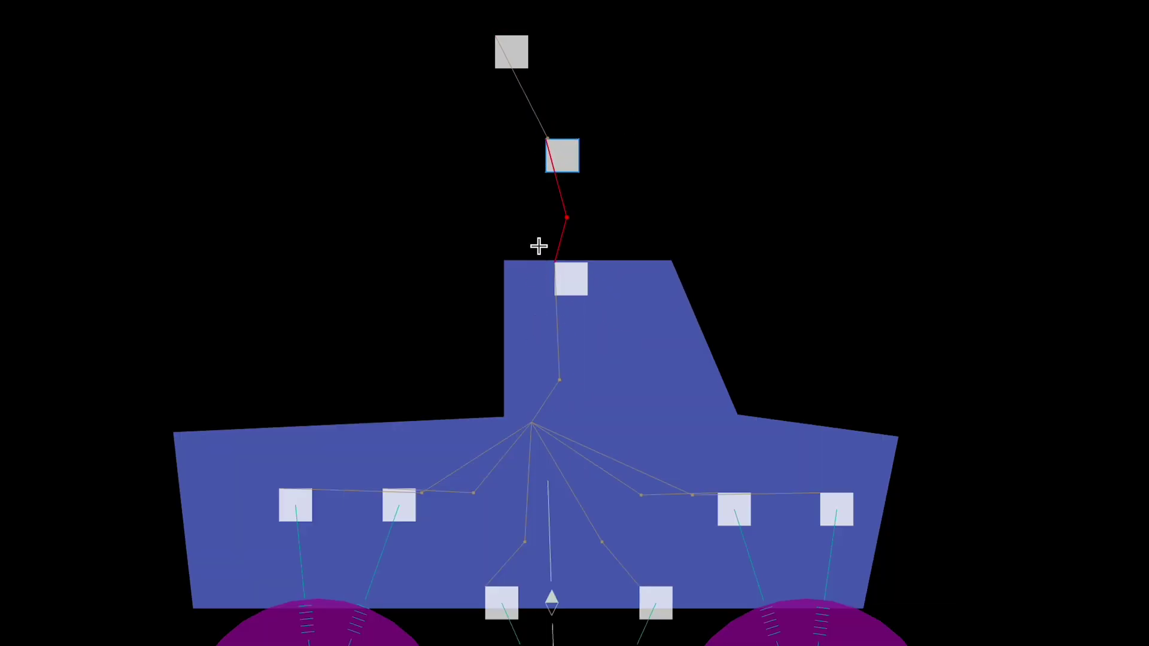
{"action": "left_click_drag", "start_coordinate": [565, 215], "coordinate": [555, 260]}
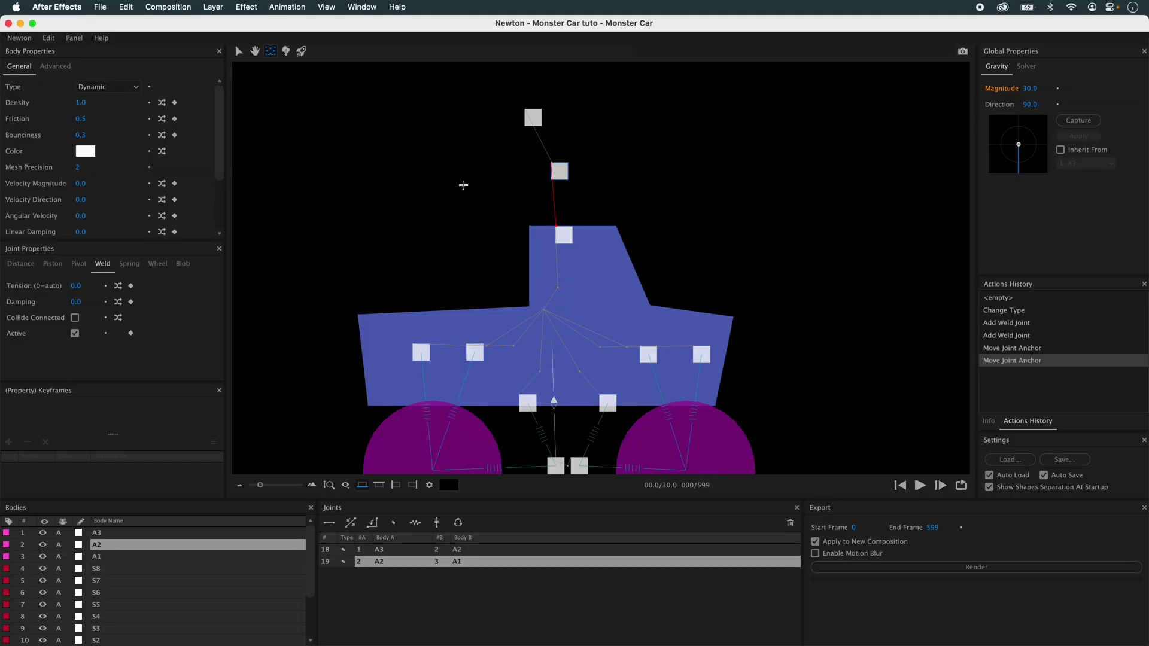
{"action": "key", "text": "v"}
{"action": "left_click", "coordinate": [359, 183]}
Play the simulation to check how the welded A1–A3 chain behaves on the truck, and rewind to the start
{"action": "scroll", "coordinate": [364, 203], "scroll_direction": "up", "scroll_amount": 1}
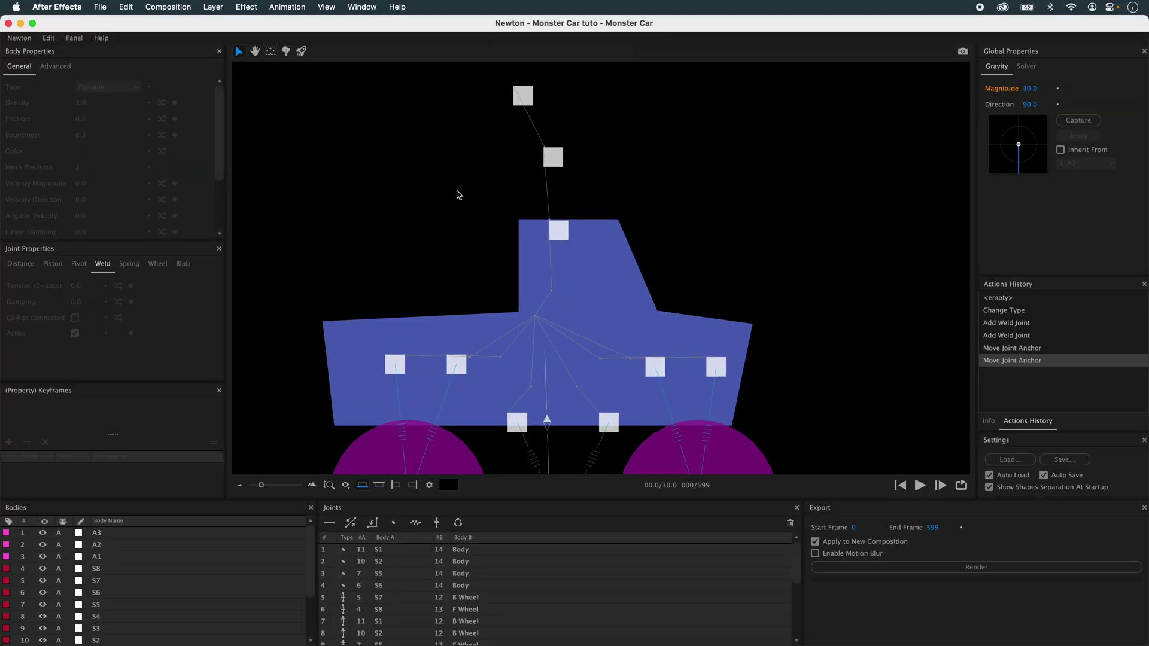
{"action": "scroll", "coordinate": [363, 204], "scroll_direction": "down", "scroll_amount": 5}
{"action": "scroll", "coordinate": [459, 195], "scroll_direction": "down", "scroll_amount": 3}
{"action": "left_click", "coordinate": [919, 485]}
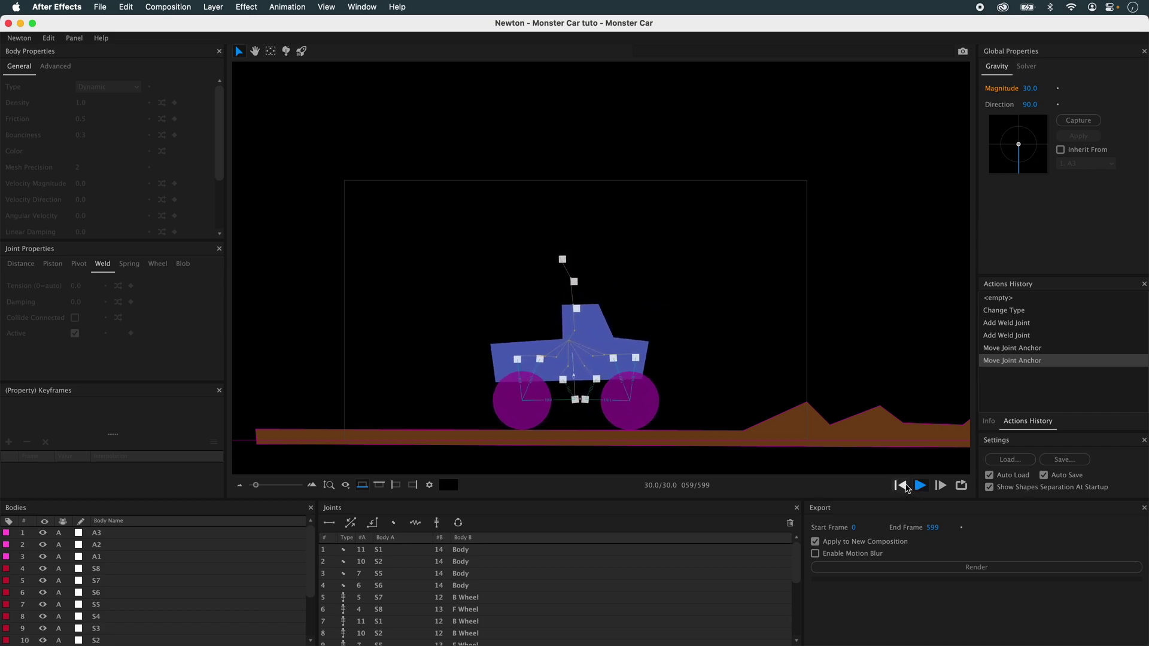
{"action": "left_click", "coordinate": [901, 486]}
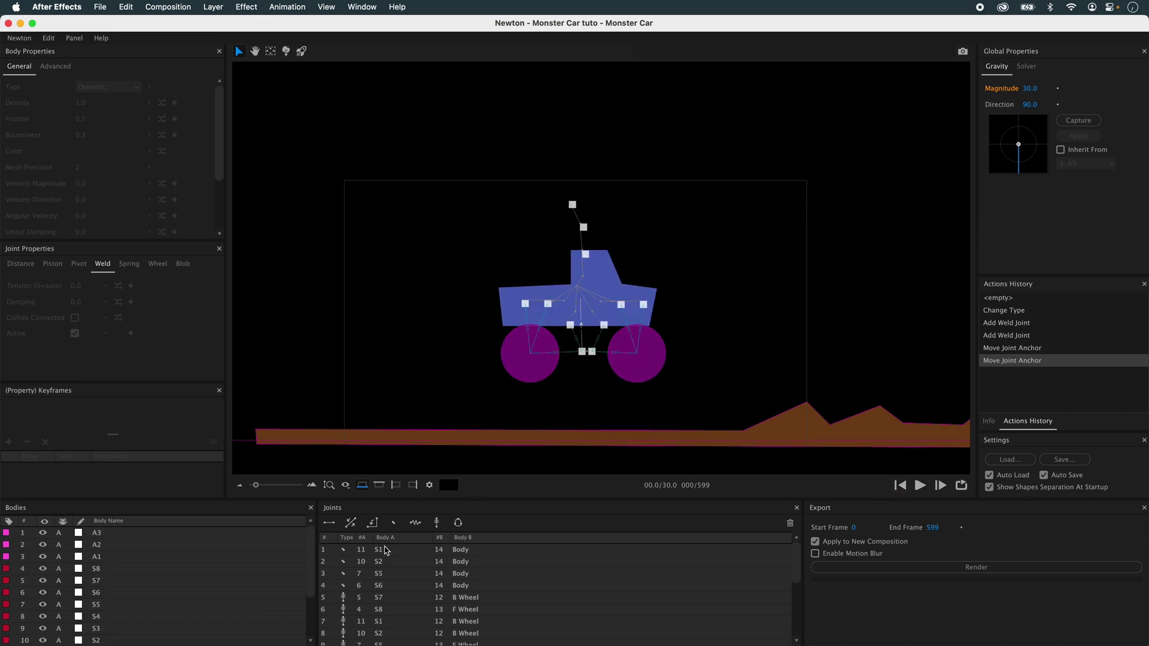
Set the tension of the A1–Body, A3–A2 and A2–A1 weld joints to 30.9 while simulating, and rewind to the start
{"action": "scroll", "coordinate": [390, 600], "scroll_direction": "down", "scroll_amount": 5}
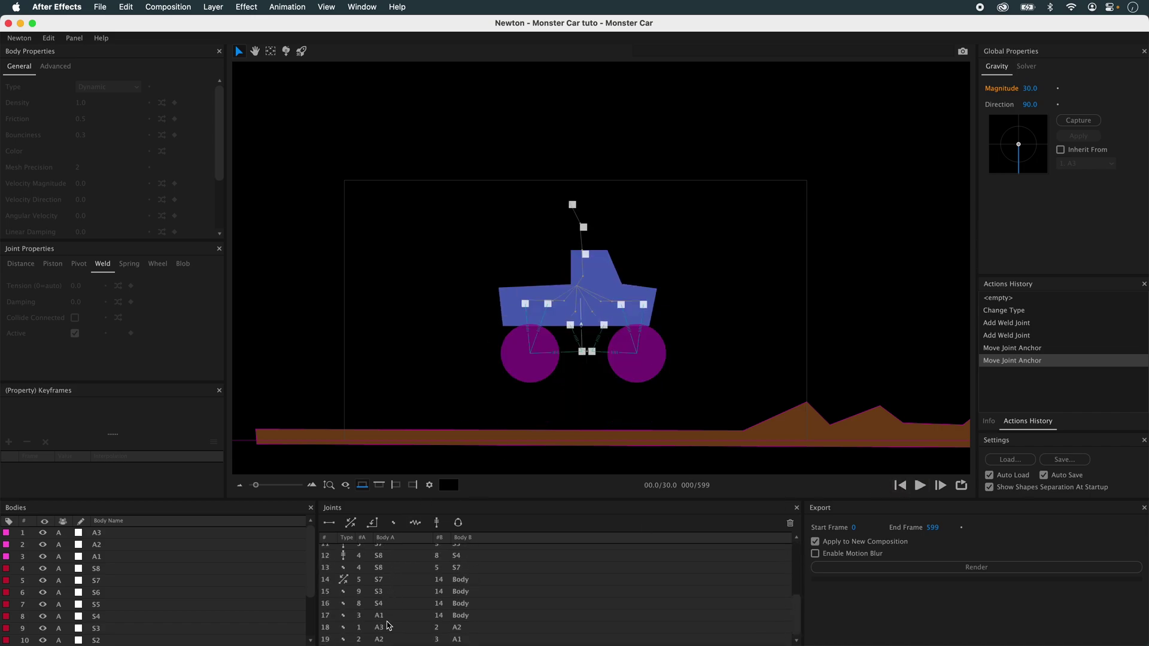
{"action": "left_click_drag", "start_coordinate": [385, 618], "coordinate": [388, 640]}
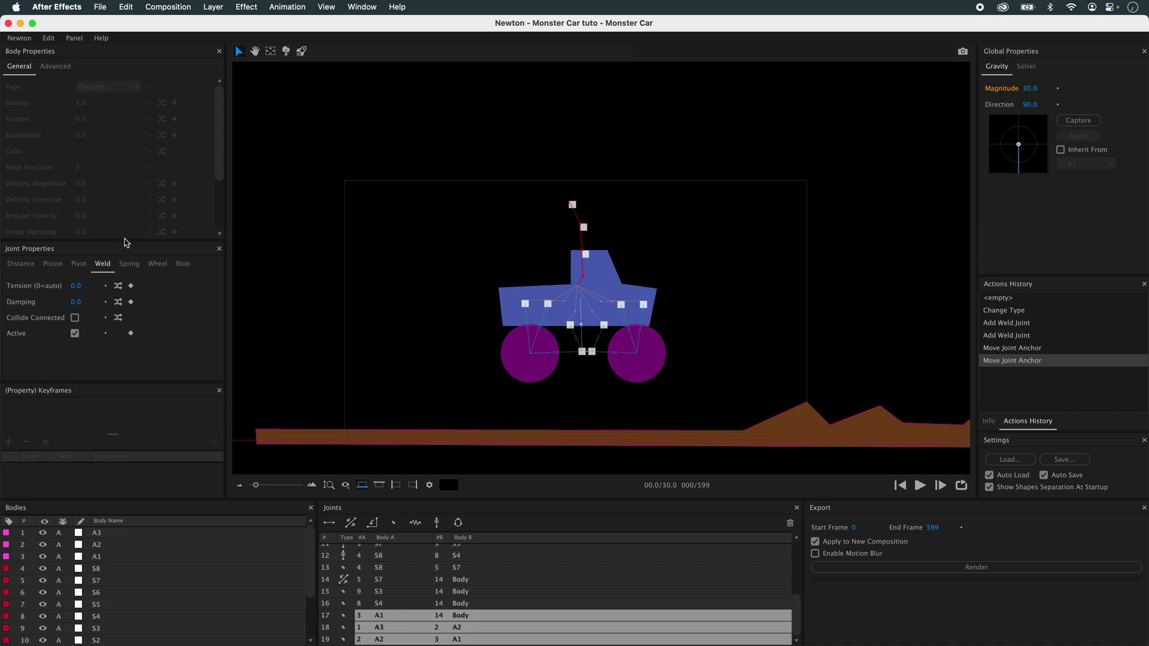
{"action": "left_click_drag", "start_coordinate": [80, 289], "coordinate": [91, 287]}
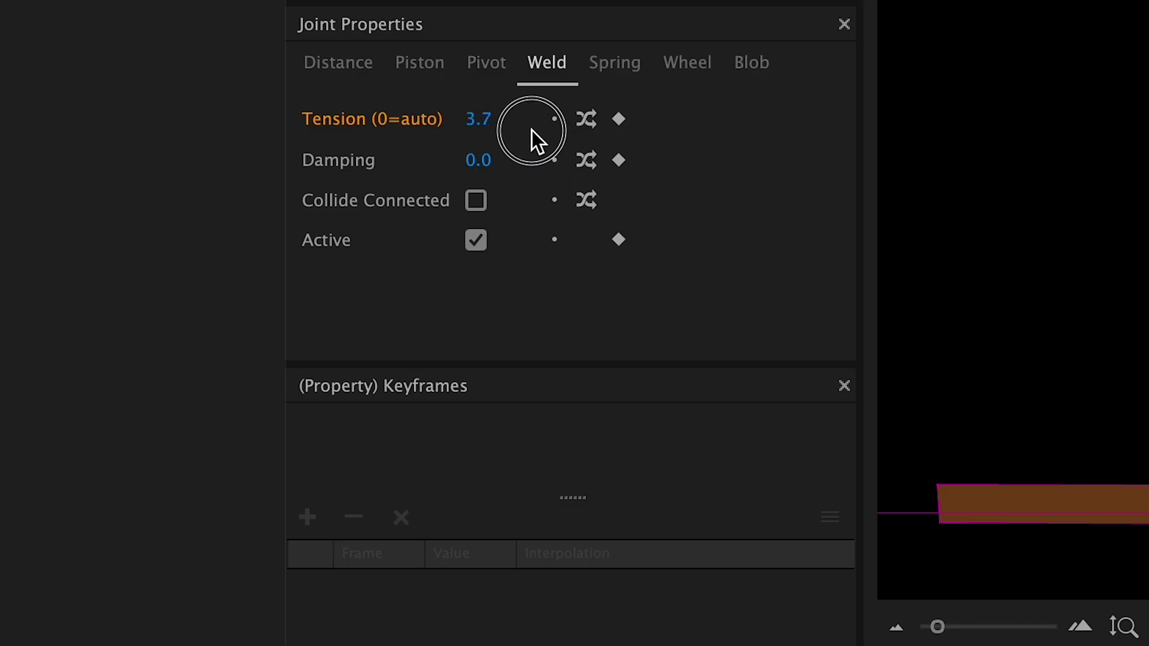
{"action": "left_click_drag", "start_coordinate": [532, 130], "coordinate": [533, 130]}
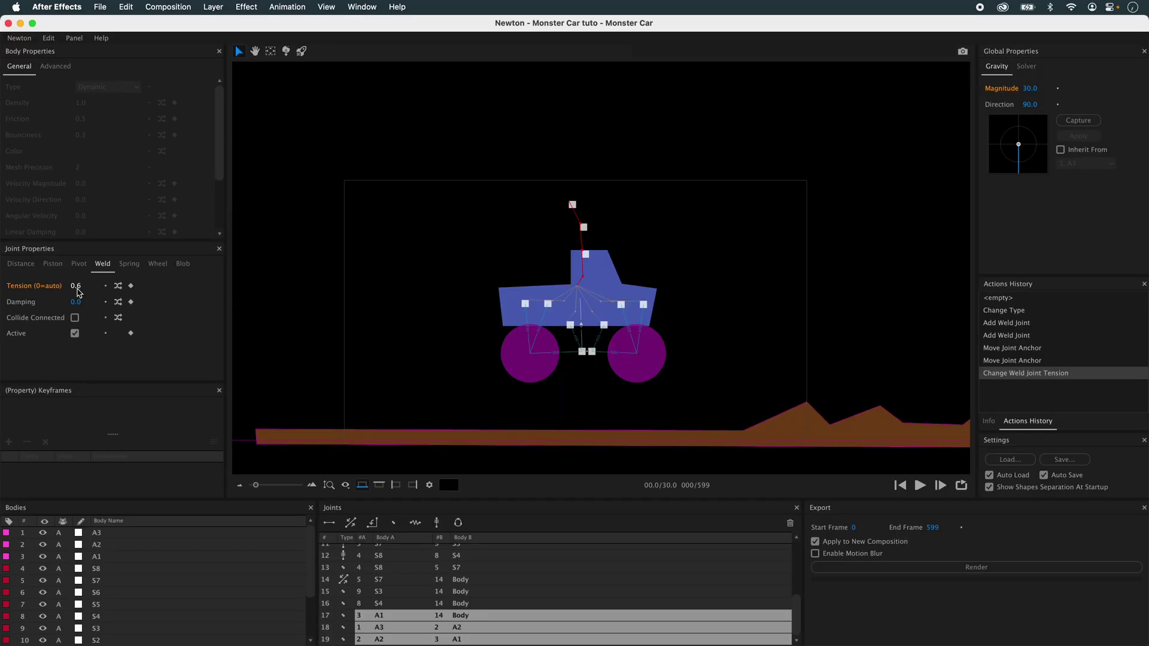
{"action": "left_click_drag", "start_coordinate": [77, 292], "coordinate": [120, 293]}
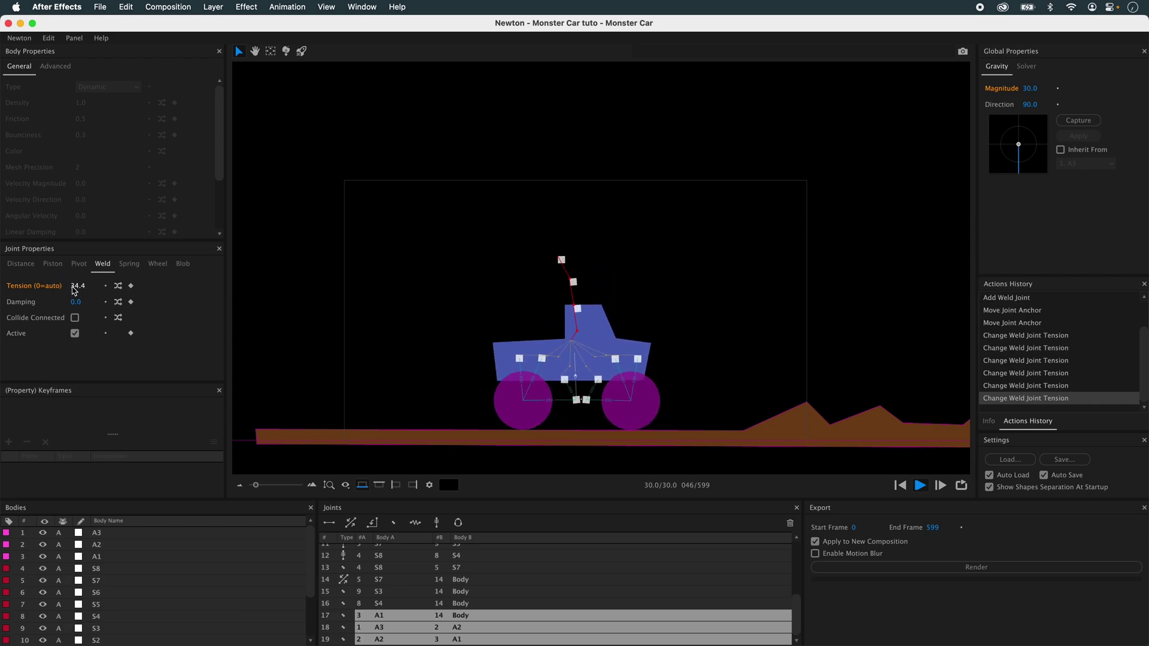
{"action": "left_click_drag", "start_coordinate": [67, 290], "coordinate": [76, 291]}
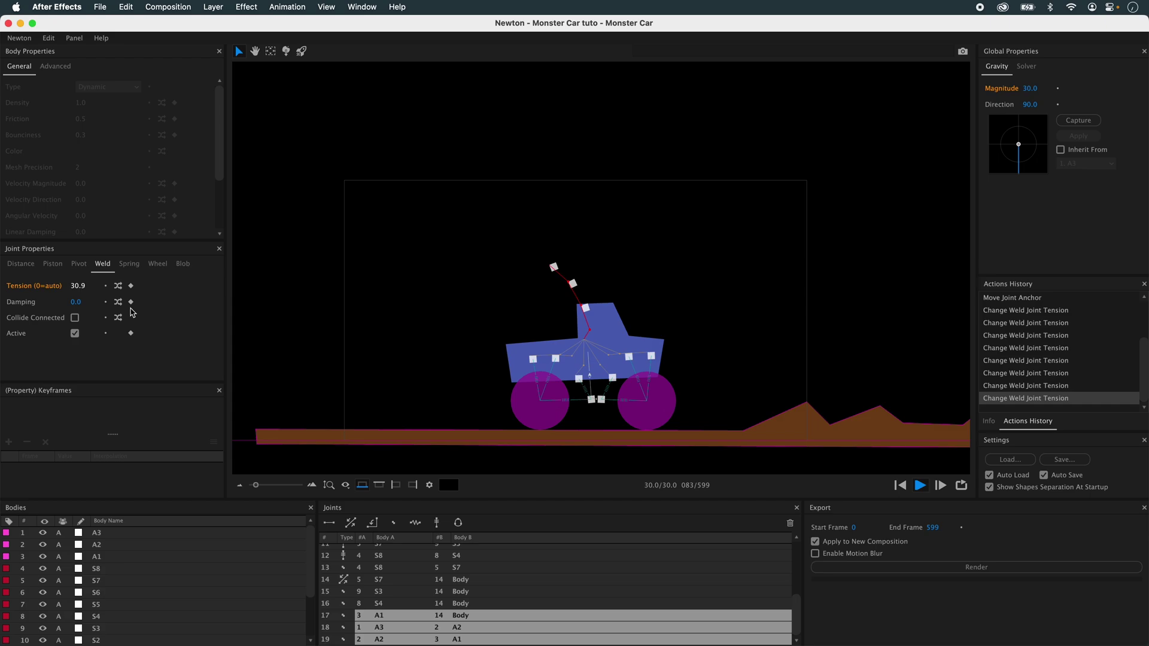
{"action": "left_click", "coordinate": [899, 484]}
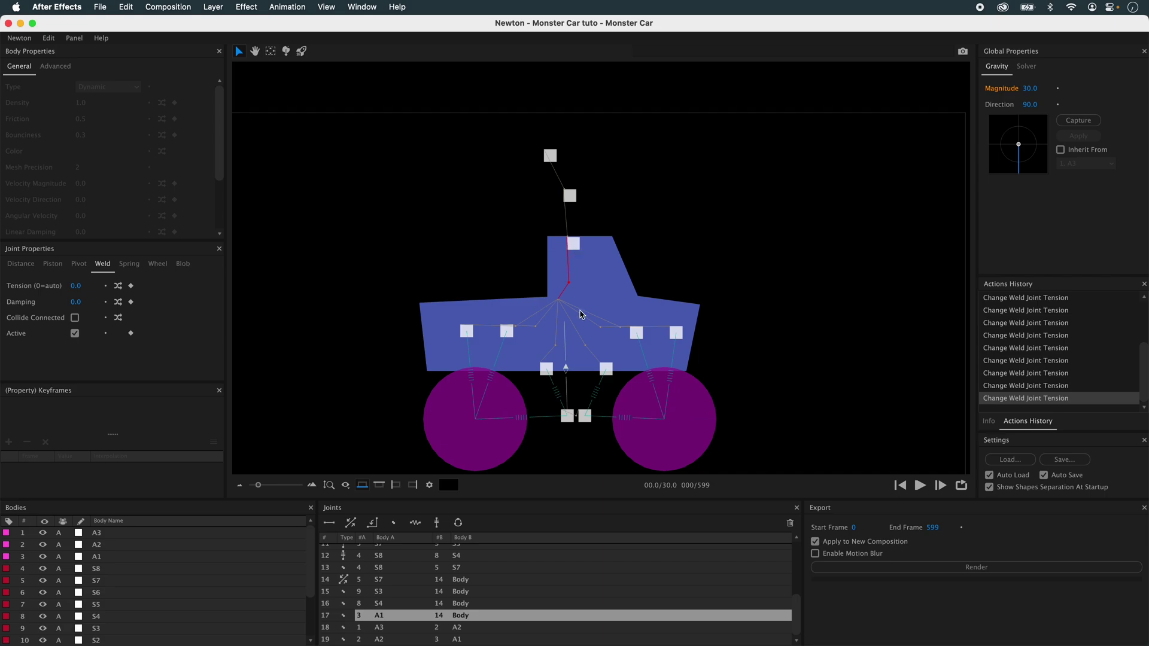
Play the simulation, following the truck over the first bumps to examine how the roof chain bends, and rewind it
{"action": "scroll", "coordinate": [1059, 342], "scroll_direction": "up", "scroll_amount": 4}
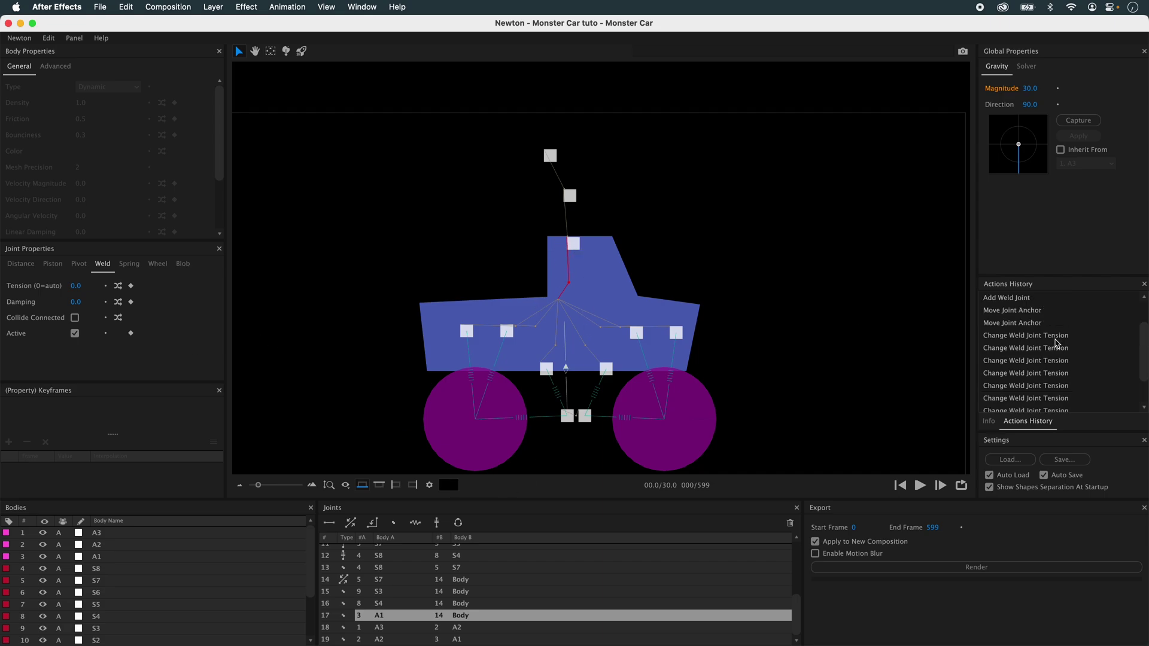
{"action": "scroll", "coordinate": [663, 347], "scroll_direction": "down", "scroll_amount": 4}
{"action": "left_click", "coordinate": [920, 485]}
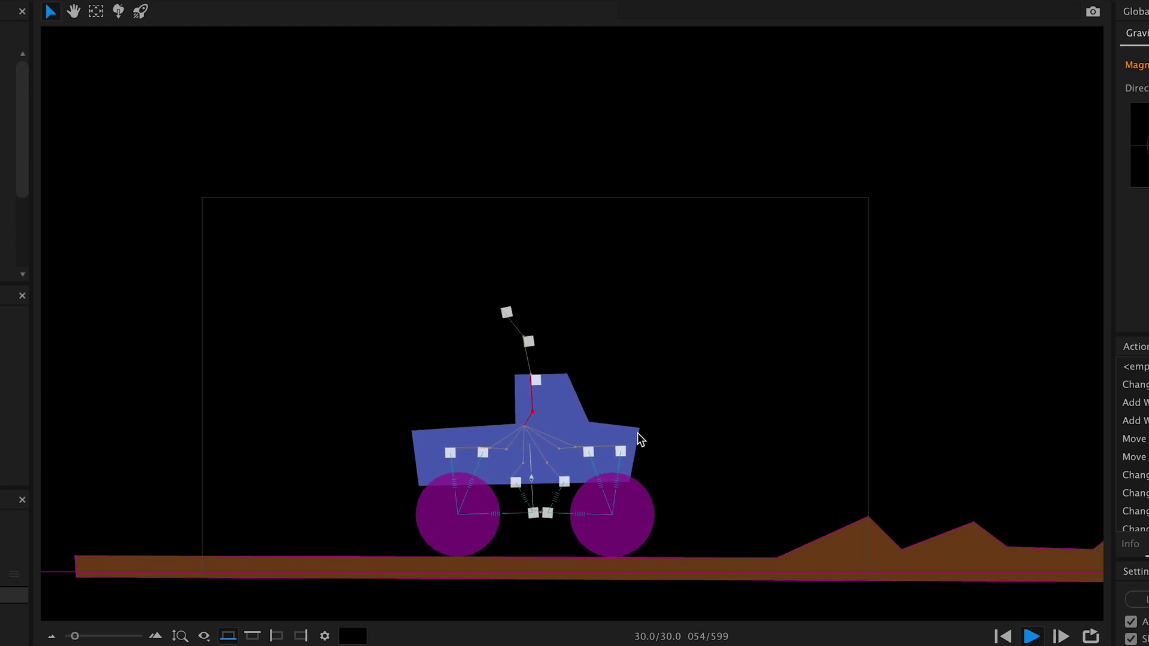
{"action": "scroll", "coordinate": [541, 346], "scroll_direction": "up", "scroll_amount": 4}
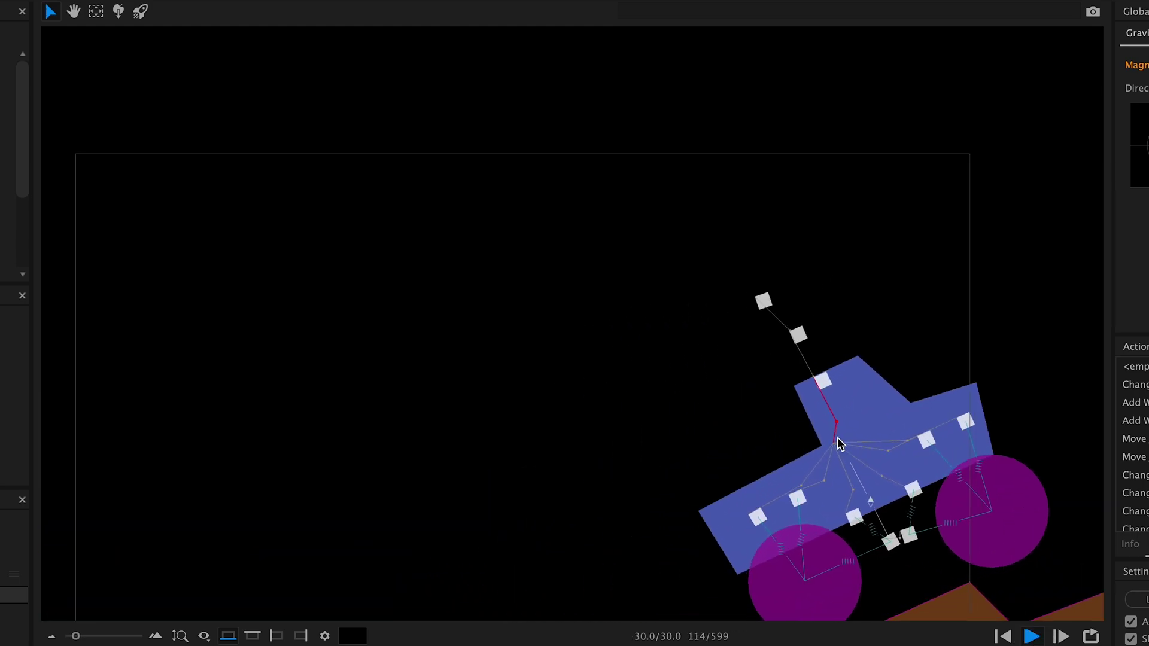
{"action": "left_click_drag", "start_coordinate": [1089, 481], "coordinate": [492, 411]}
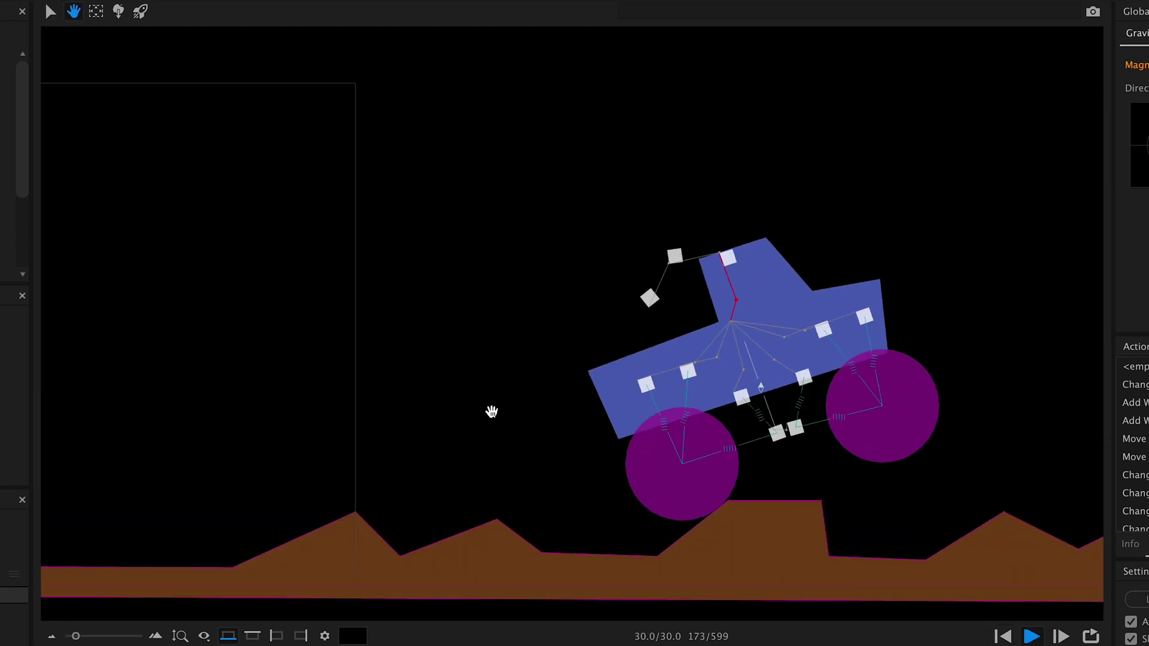
{"action": "left_click", "coordinate": [1005, 638]}
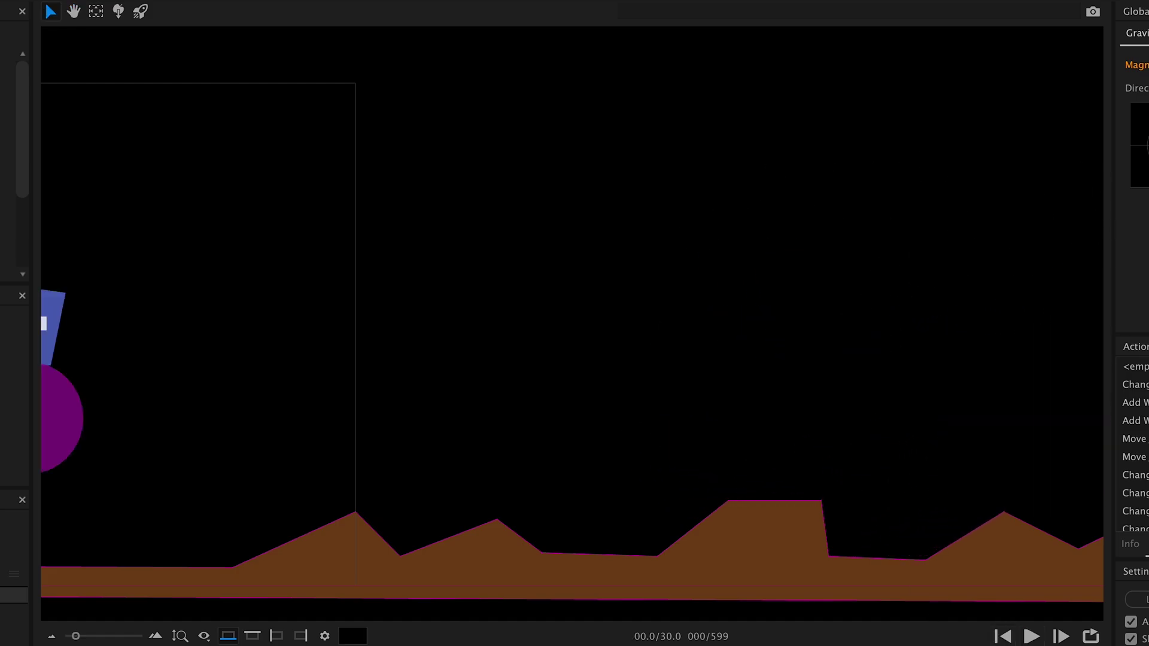
Set the tension of the A3–A2 and A2–A1 weld joints to 51.1 and start the simulation
{"action": "left_click_drag", "start_coordinate": [401, 629], "coordinate": [402, 643]}
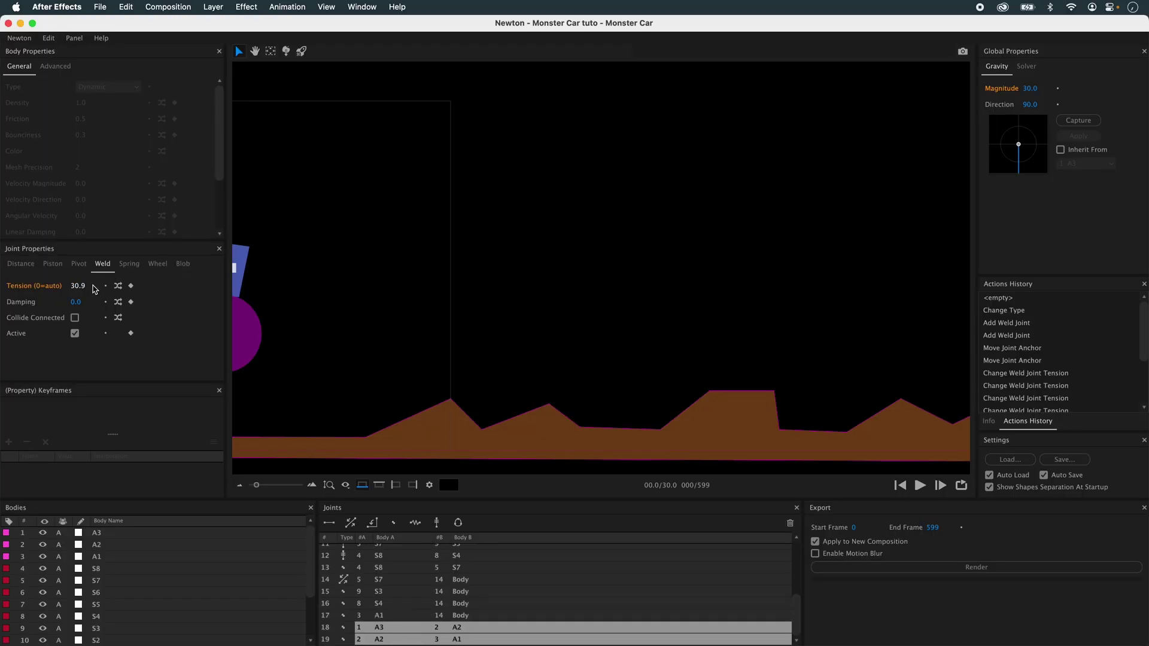
{"action": "left_click_drag", "start_coordinate": [135, 292], "coordinate": [214, 292]}
{"action": "scroll", "coordinate": [413, 251], "scroll_direction": "up", "scroll_amount": 3}
{"action": "scroll", "coordinate": [413, 252], "scroll_direction": "down", "scroll_amount": 7}
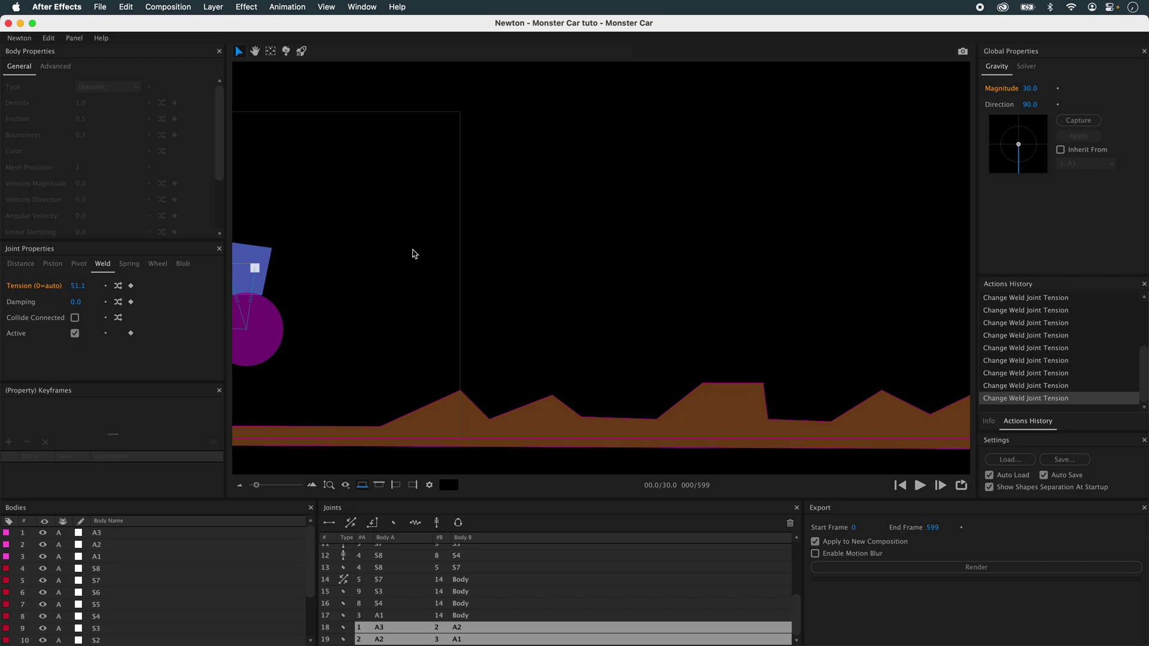
{"action": "left_click", "coordinate": [920, 487]}
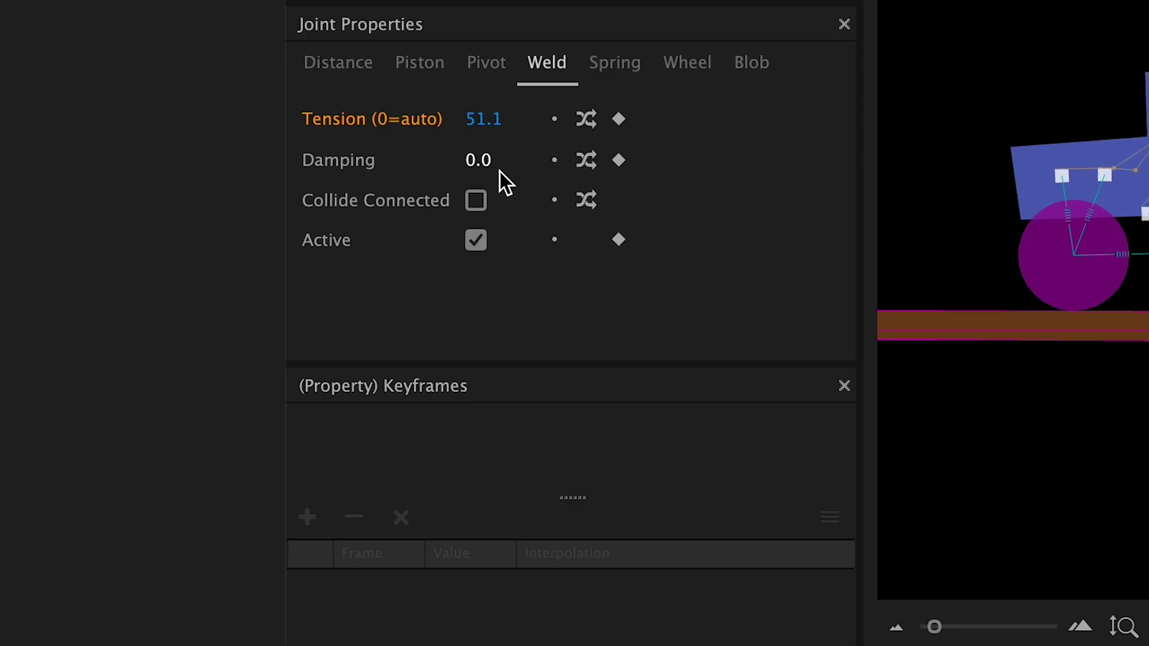
Set the A3–A2 and A2–A1 weld joints to damping 3 and tension 36.7 during playback, and pause the simulation
{"action": "left_click_drag", "start_coordinate": [80, 302], "coordinate": [114, 303]}
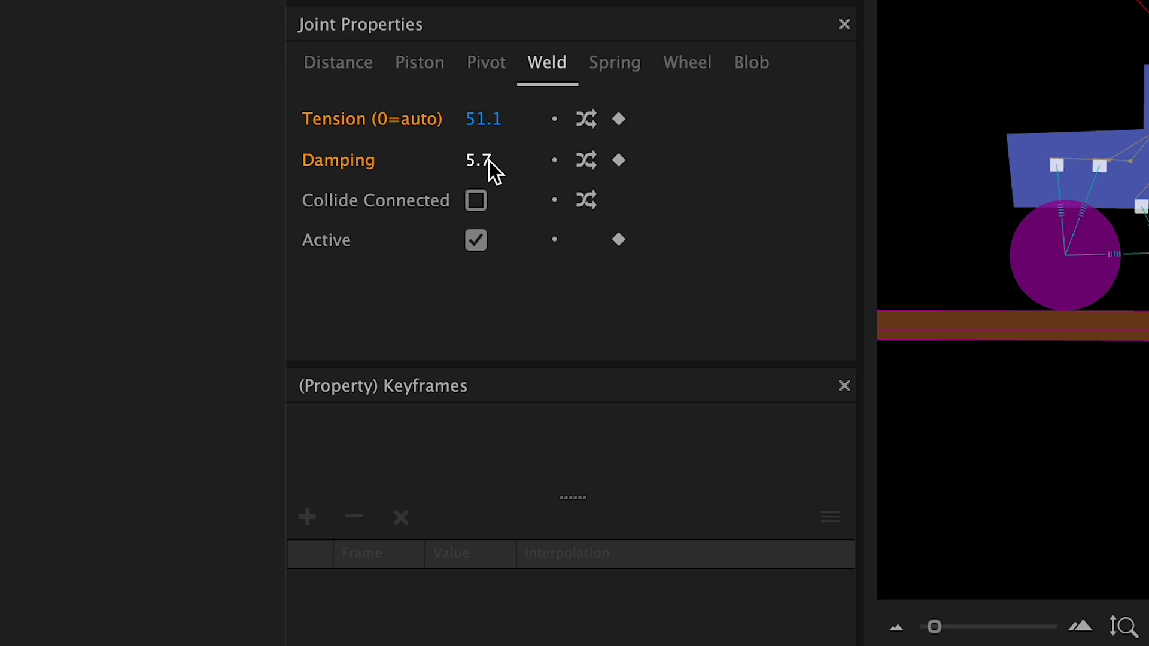
{"action": "left_click", "coordinate": [489, 160]}
{"action": "type", "text": "3"}
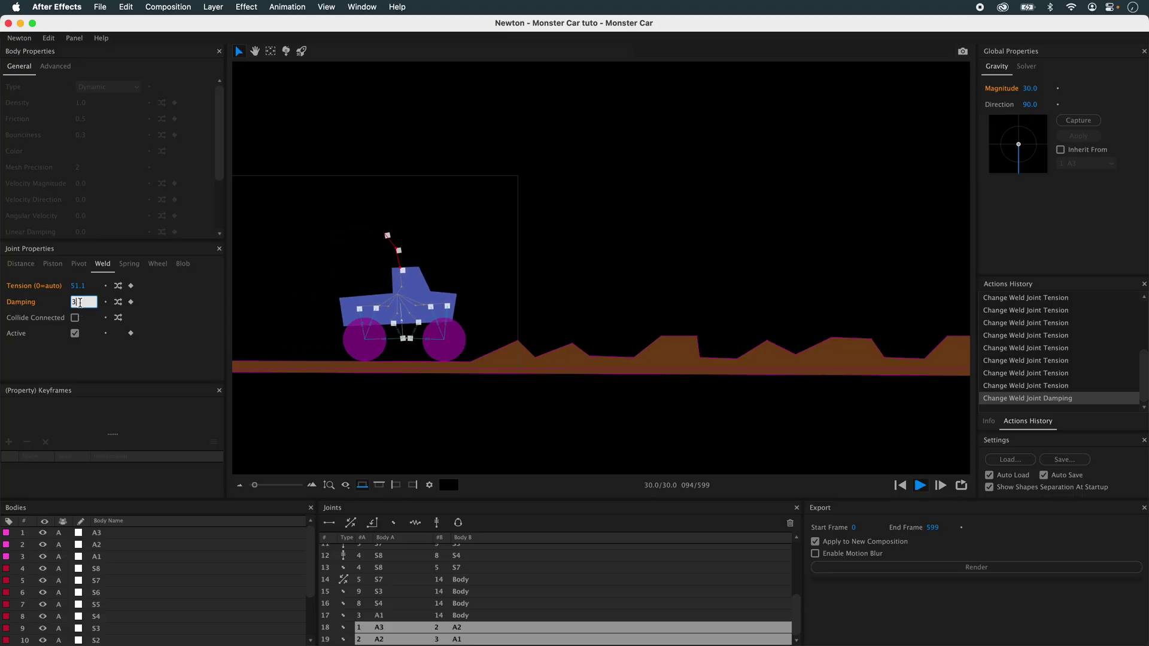
{"action": "key", "text": "Return"}
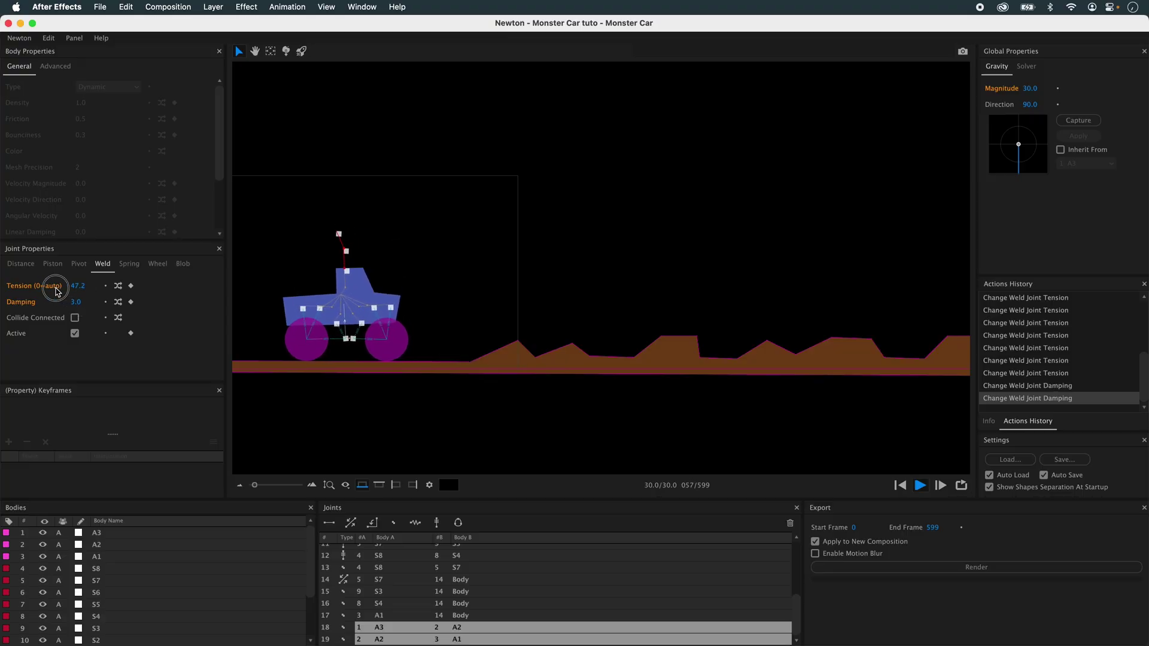
{"action": "left_click_drag", "start_coordinate": [90, 289], "coordinate": [53, 289]}
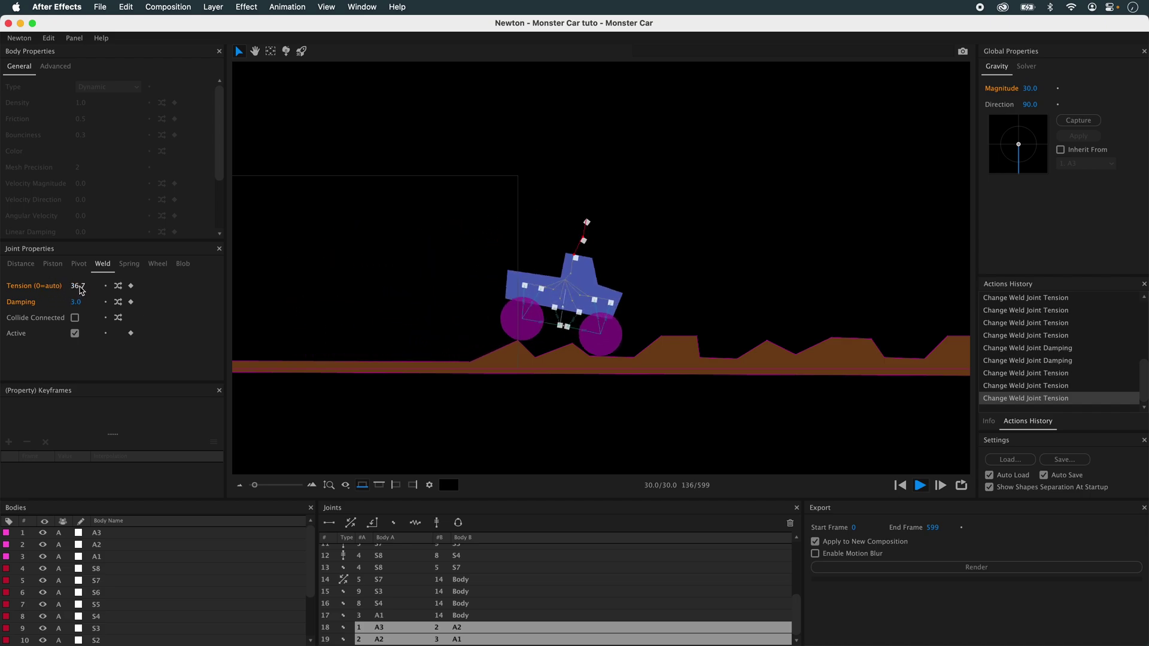
{"action": "left_click", "coordinate": [921, 489]}
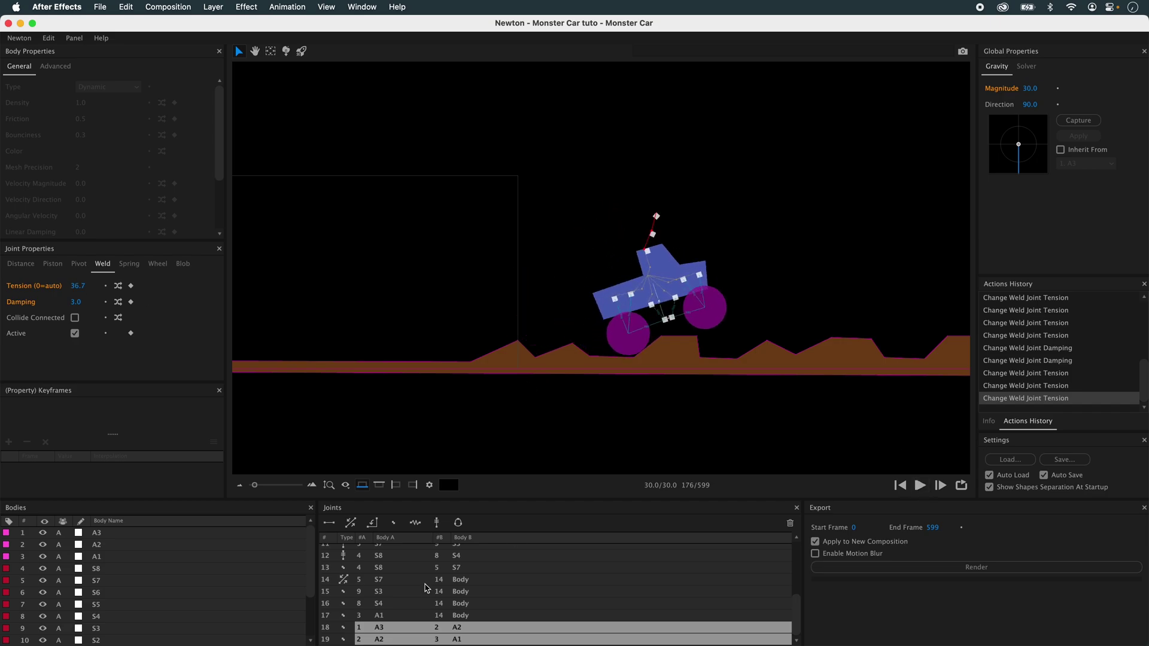
Set only the A3–A2 weld joint's tension to 23.8 and run the simulation past the end of the ground
{"action": "left_click", "coordinate": [403, 637], "text": "super"}
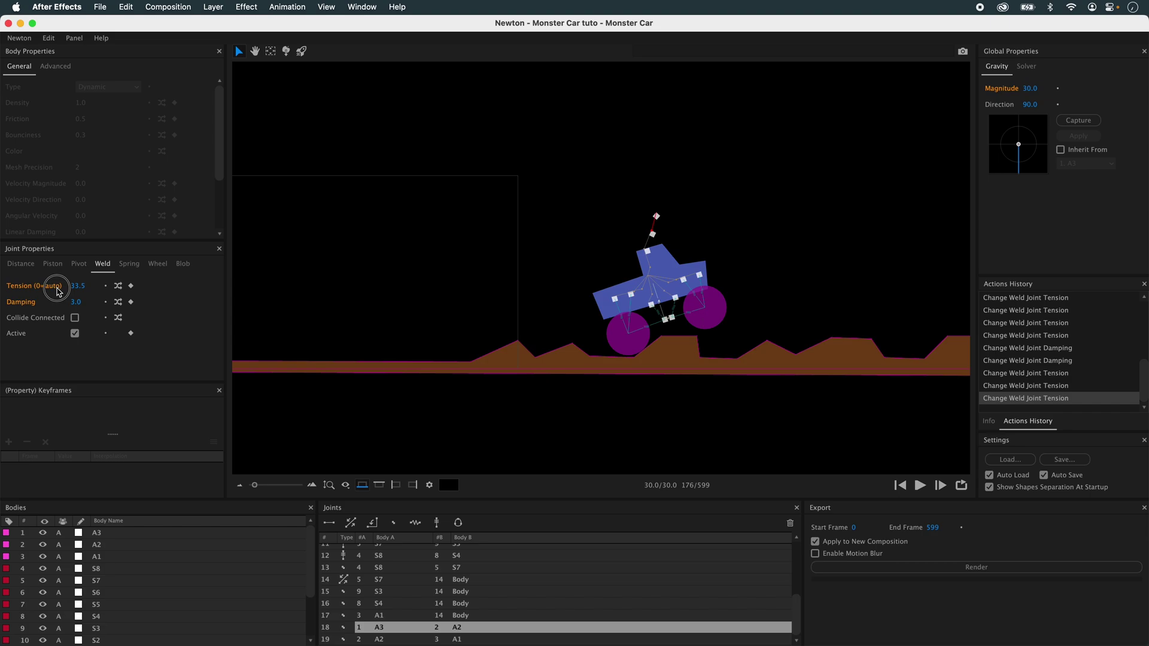
{"action": "left_click_drag", "start_coordinate": [58, 292], "coordinate": [21, 289]}
{"action": "key", "text": "space"}
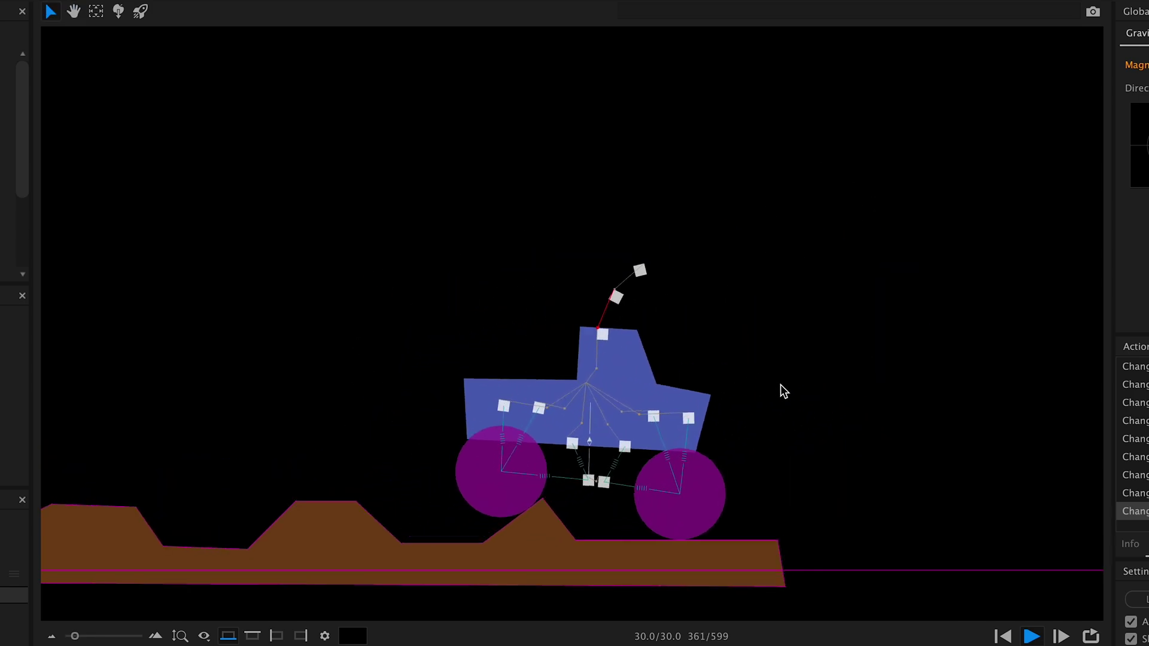
{"action": "key", "text": "h"}
{"action": "left_click_drag", "start_coordinate": [618, 333], "coordinate": [42, 315]}
{"action": "key", "text": "v"}
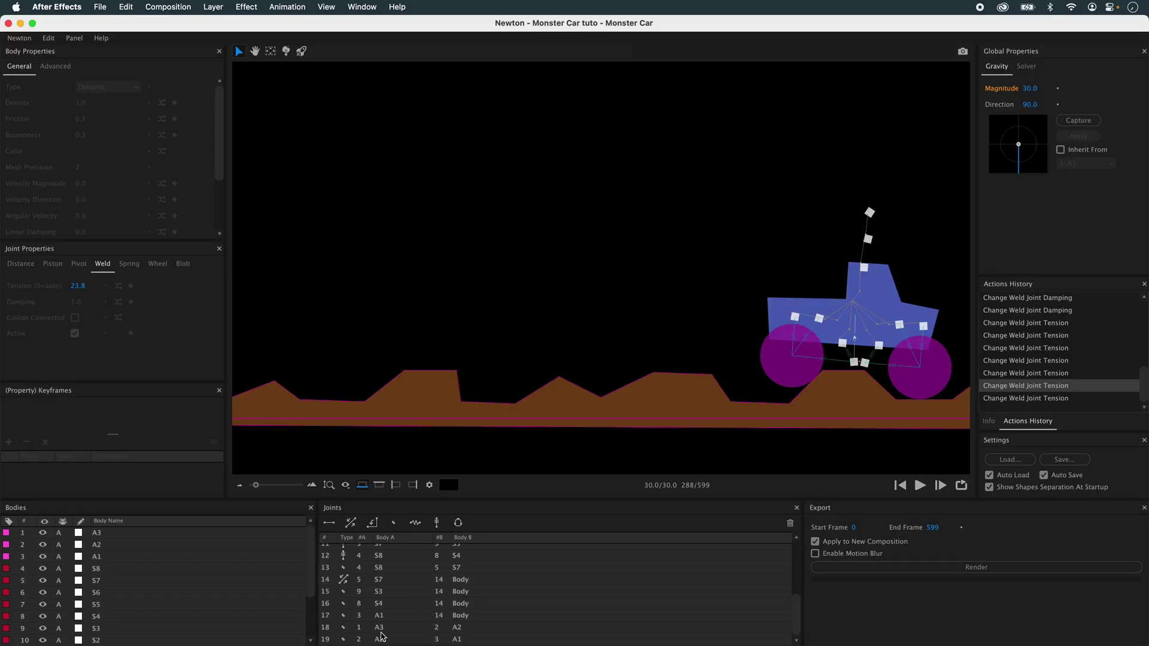
Change the damping of the A3–A2 weld joint
{"action": "left_click", "coordinate": [386, 629]}
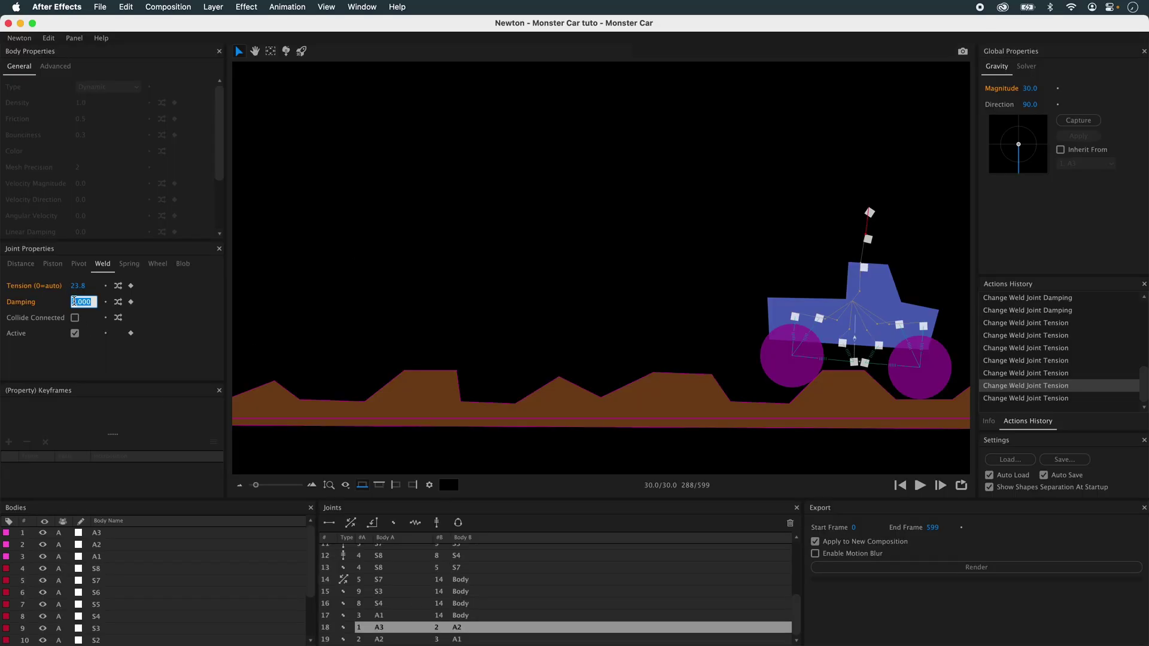
{"action": "type", "text": "0"}
{"action": "key", "text": "Return"}
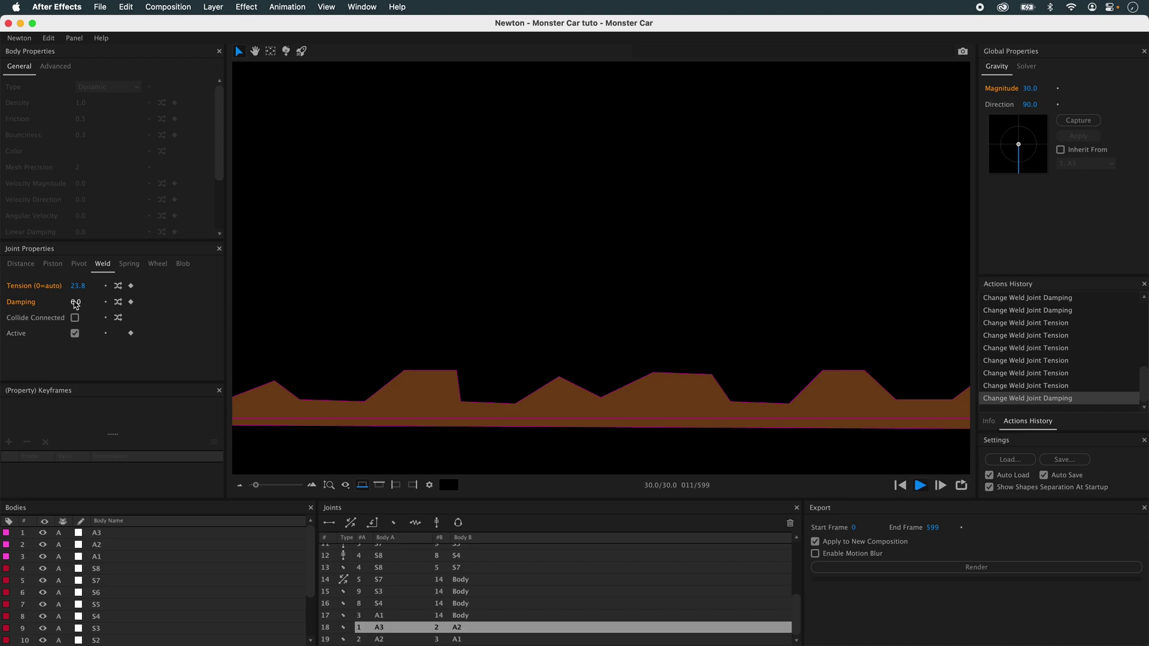
Follow the simulated truck along the bumpy ground to examine how the roof chain swings, and rewind to the start
{"action": "left_click_drag", "start_coordinate": [389, 304], "coordinate": [578, 281]}
{"action": "key", "text": "v"}
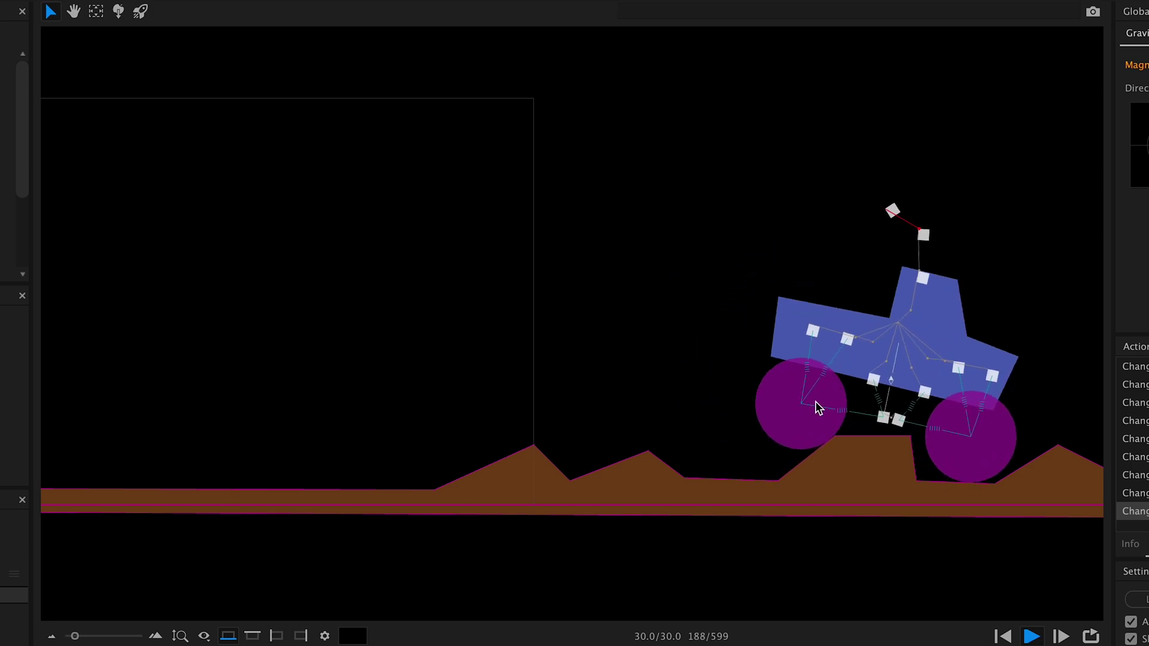
{"action": "key", "text": "h"}
{"action": "left_click_drag", "start_coordinate": [815, 403], "coordinate": [446, 380]}
{"action": "key", "text": "v"}
{"action": "left_click", "coordinate": [1031, 636]}
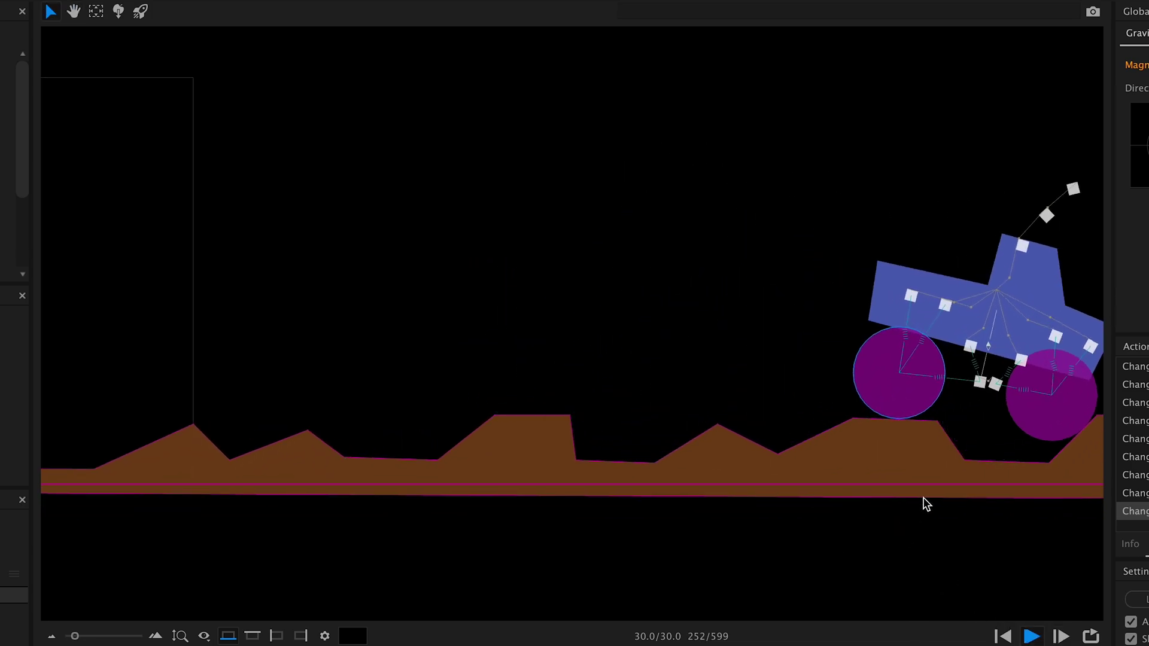
{"action": "key", "text": "h"}
{"action": "left_click_drag", "start_coordinate": [872, 425], "coordinate": [513, 451]}
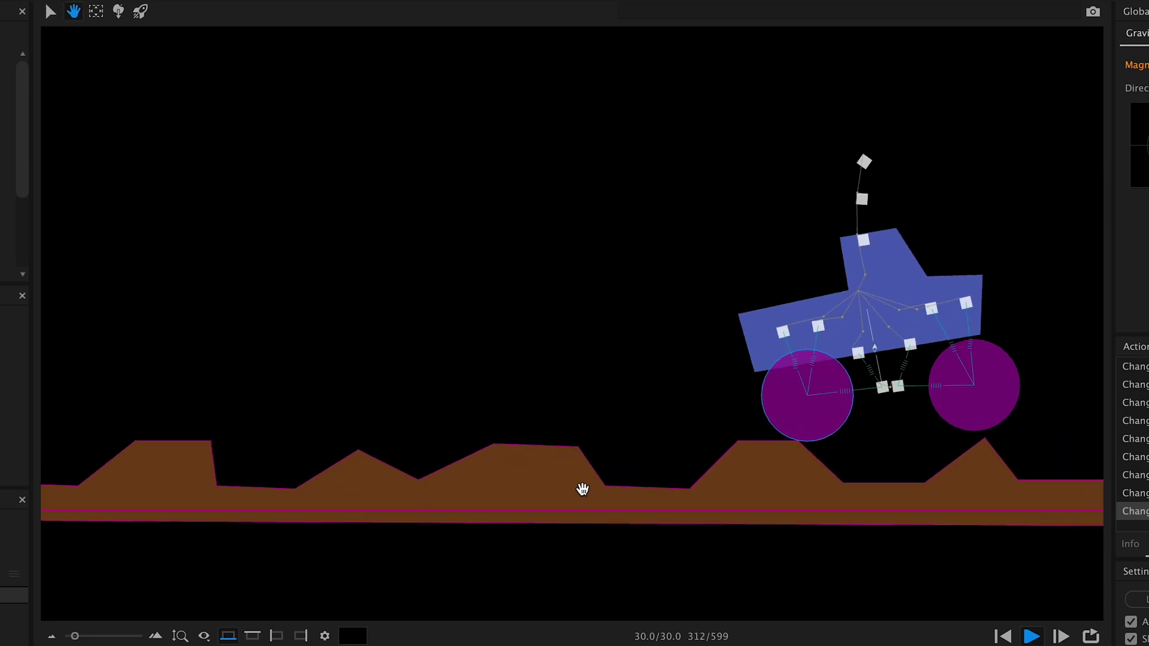
{"action": "key", "text": "v"}
{"action": "left_click", "coordinate": [1031, 637]}
{"action": "left_click", "coordinate": [1003, 636]}
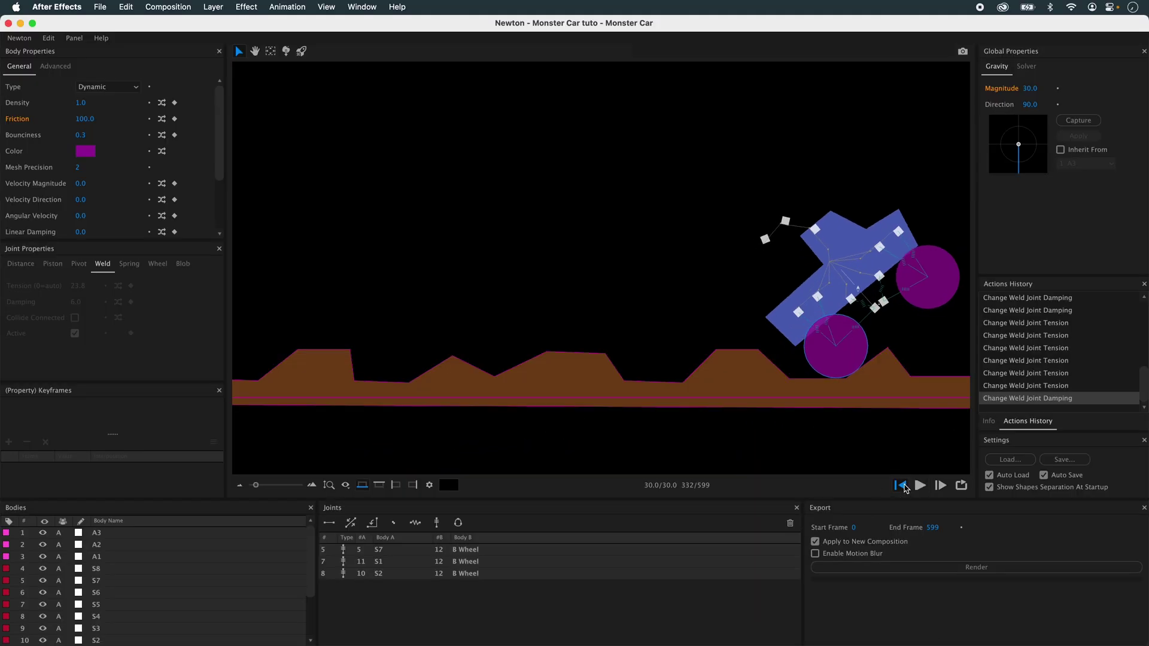
Return to the truck at its starting position and examine the settings of the back wheel's S1 and S2 wheel joints
{"action": "scroll", "coordinate": [487, 218], "scroll_direction": "up", "scroll_amount": 3}
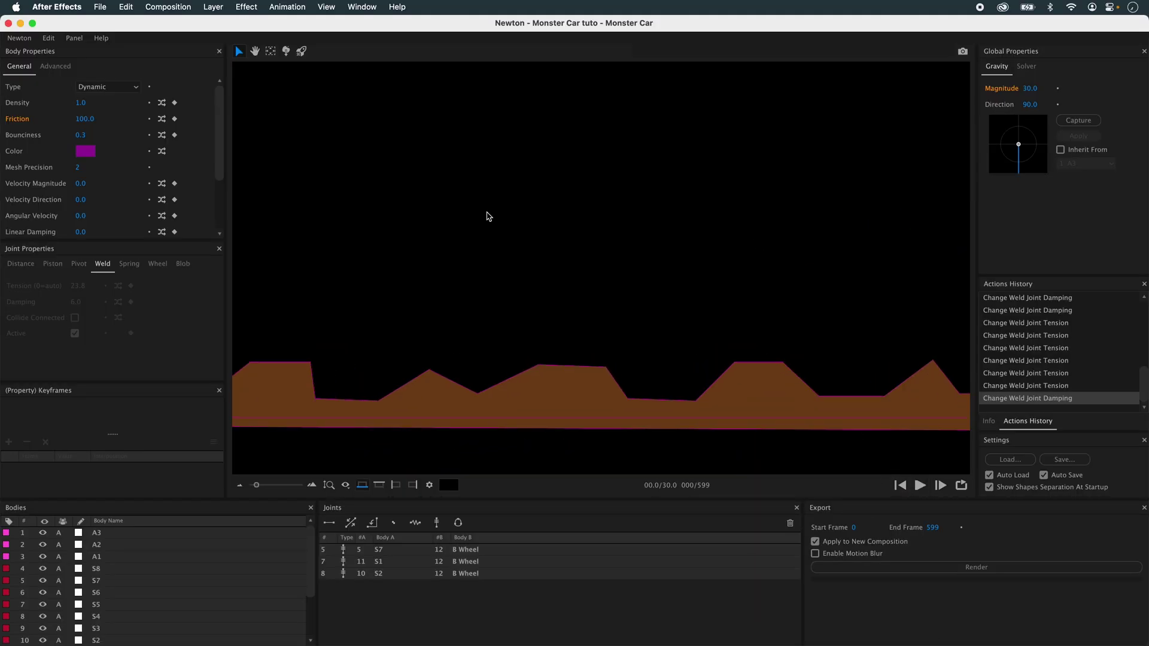
{"action": "scroll", "coordinate": [486, 244], "scroll_direction": "down", "scroll_amount": 4}
{"action": "key", "text": "h"}
{"action": "left_click_drag", "start_coordinate": [449, 259], "coordinate": [823, 323]}
{"action": "left_click_drag", "start_coordinate": [499, 294], "coordinate": [717, 294]}
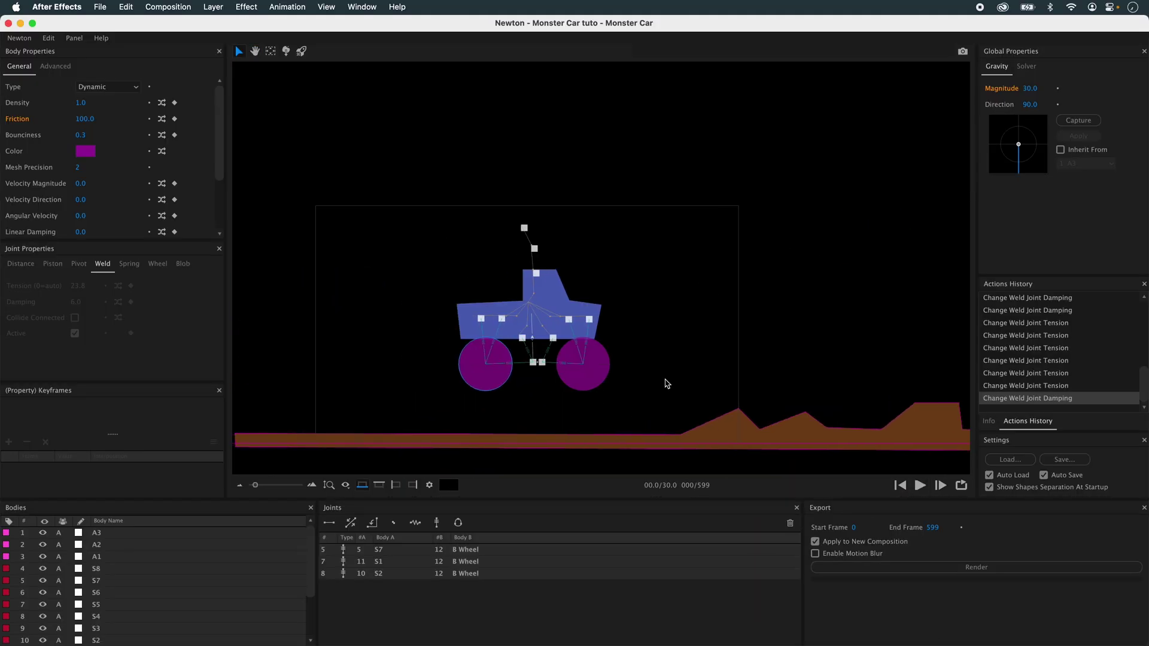
{"action": "left_click", "coordinate": [681, 309]}
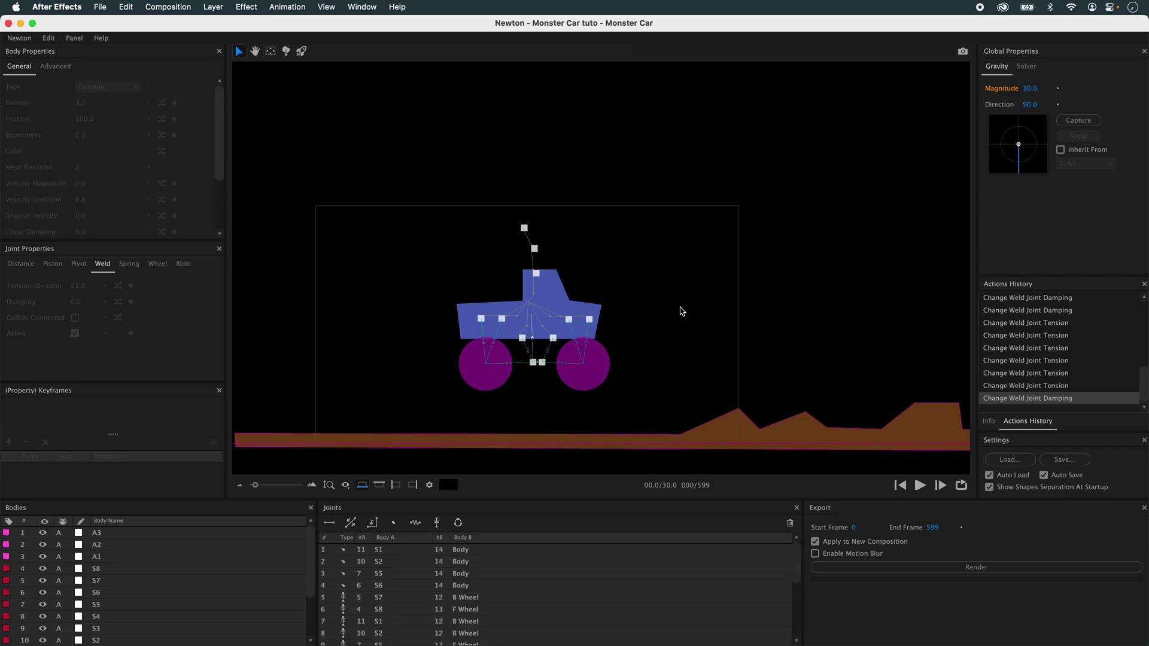
{"action": "left_click", "coordinate": [482, 599]}
{"action": "left_click", "coordinate": [484, 633]}
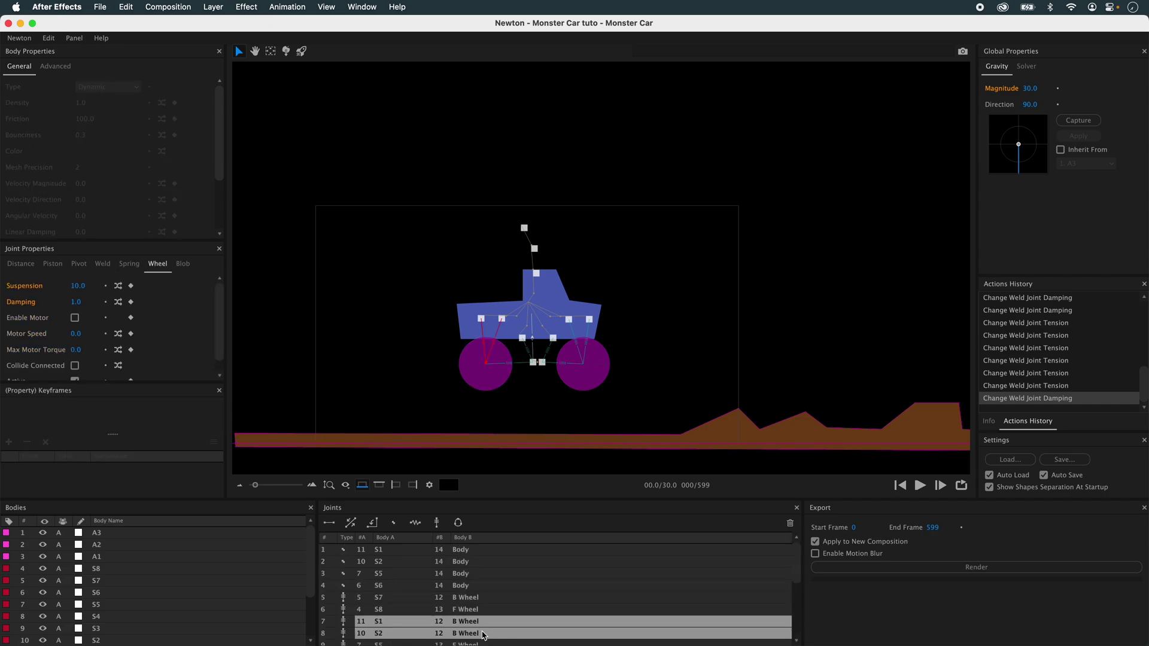
{"action": "left_click", "coordinate": [491, 622]}
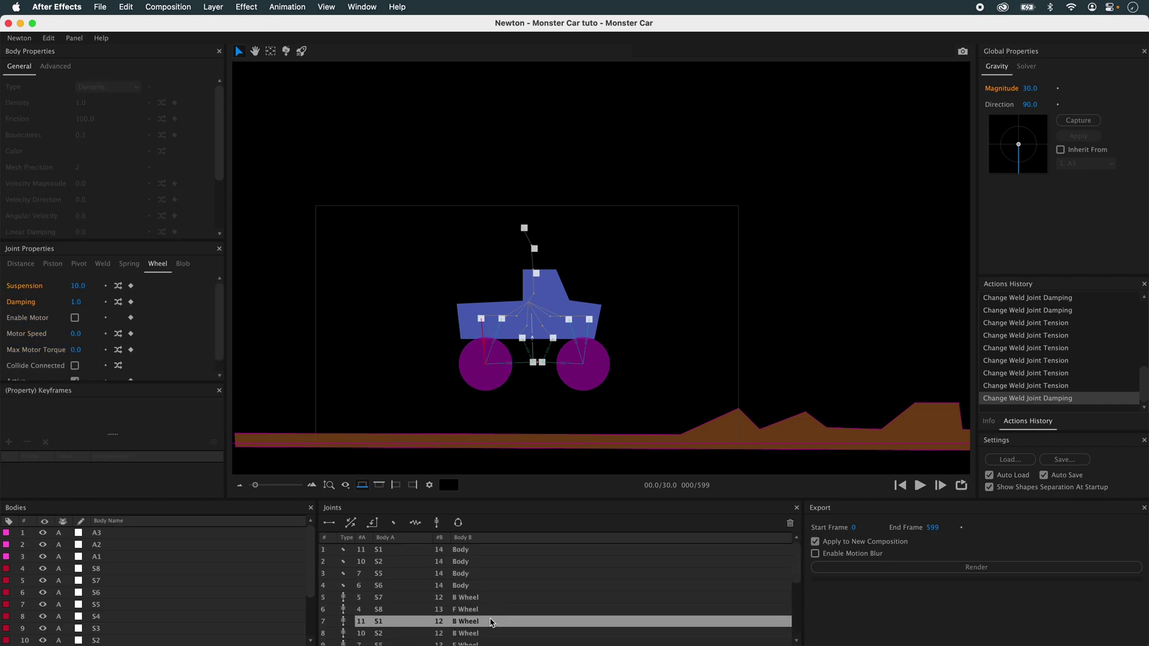
{"action": "left_click", "coordinate": [771, 258]}
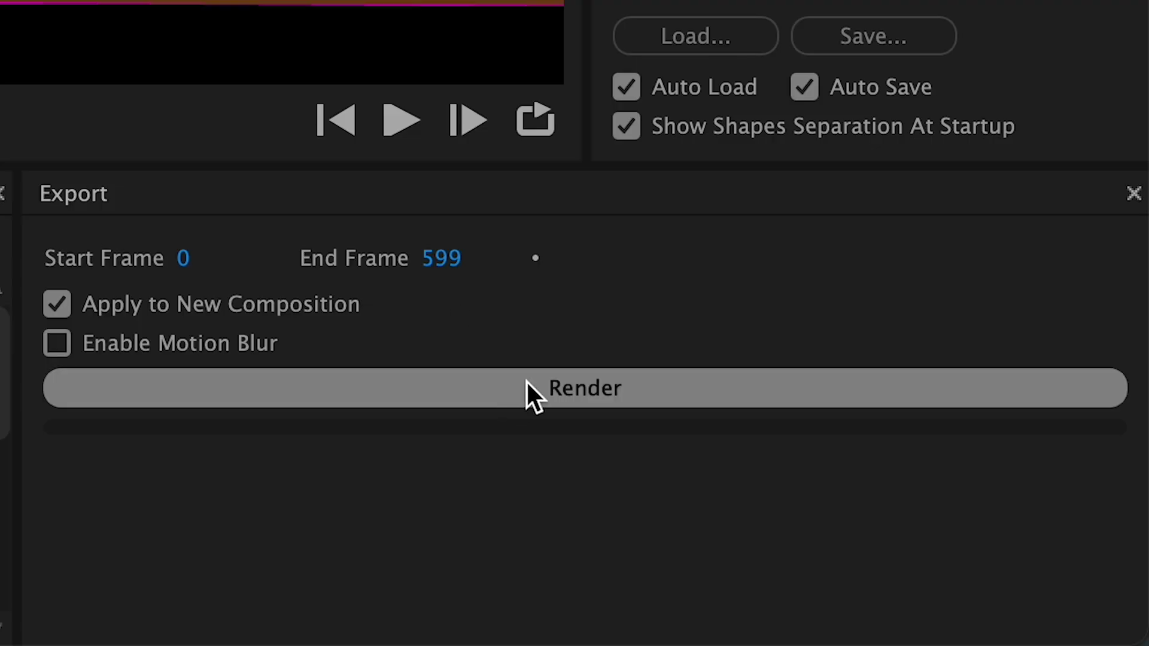
Render simulation frames 0 to 599 to a new composition without motion blur
{"action": "left_click", "coordinate": [527, 382]}
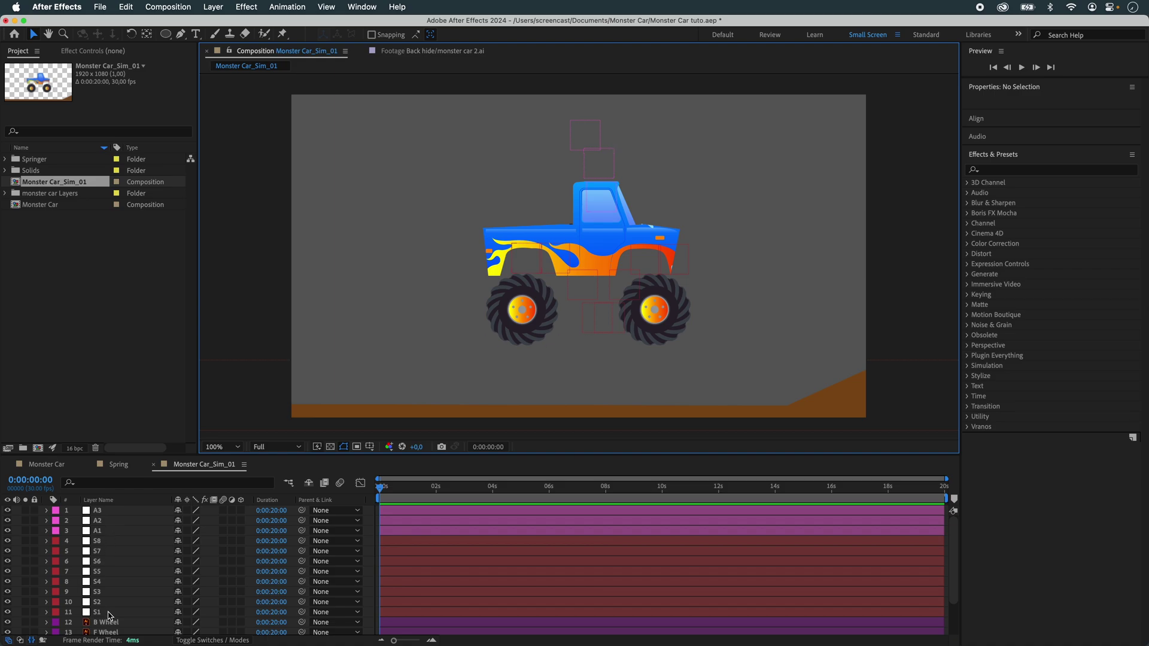
Set the mode of Mask 1 on the Body layer to None
{"action": "scroll", "coordinate": [108, 613], "scroll_direction": "down", "scroll_amount": 1}
{"action": "left_click", "coordinate": [183, 608]}
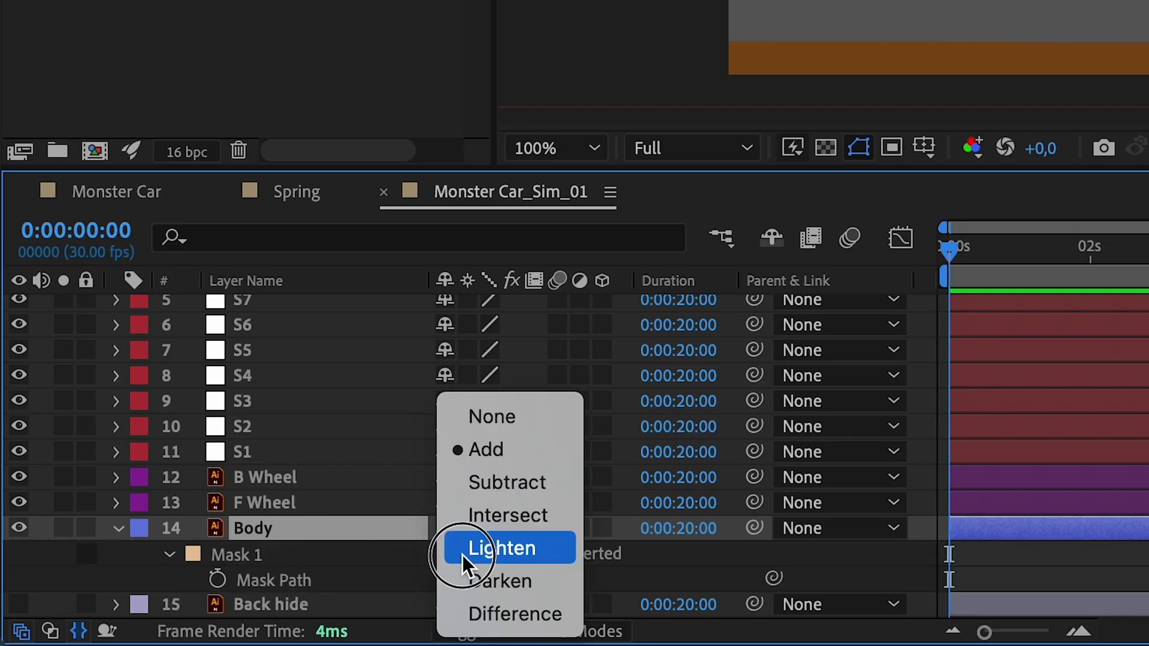
{"action": "left_click", "coordinate": [504, 418]}
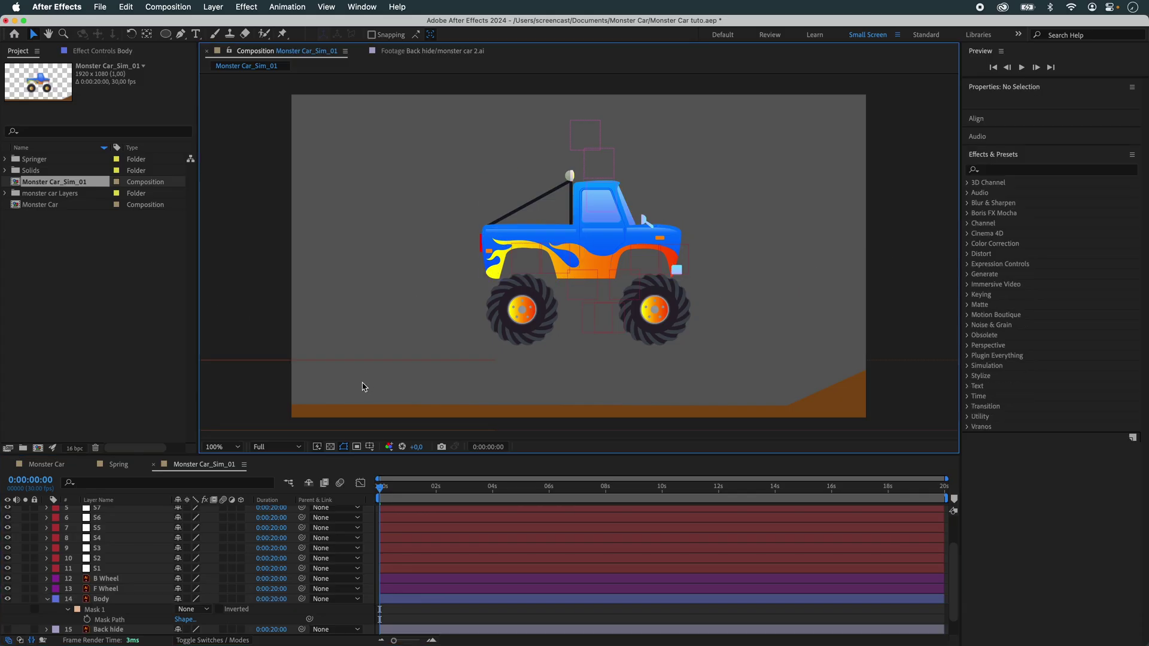
Connect layers A1, A2 and A3 with a chain line using ConnectLayersPRO, and close the script window
{"action": "scroll", "coordinate": [122, 532], "scroll_direction": "up", "scroll_amount": 3}
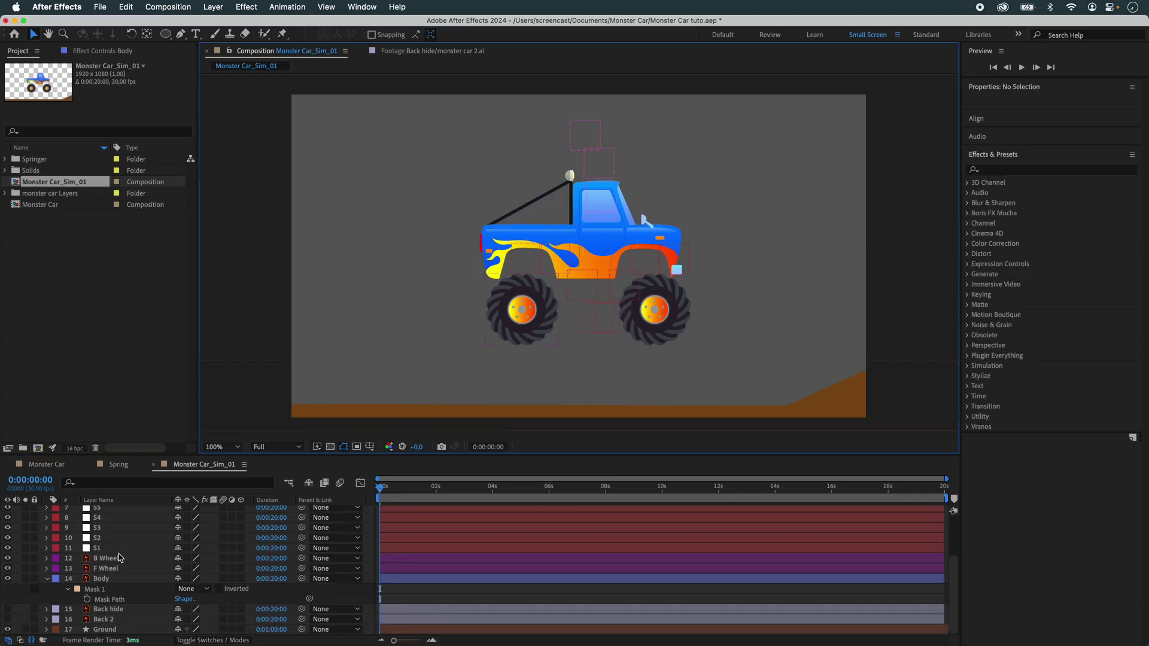
{"action": "left_click", "coordinate": [114, 530]}
{"action": "left_click", "coordinate": [112, 512], "text": "shift"}
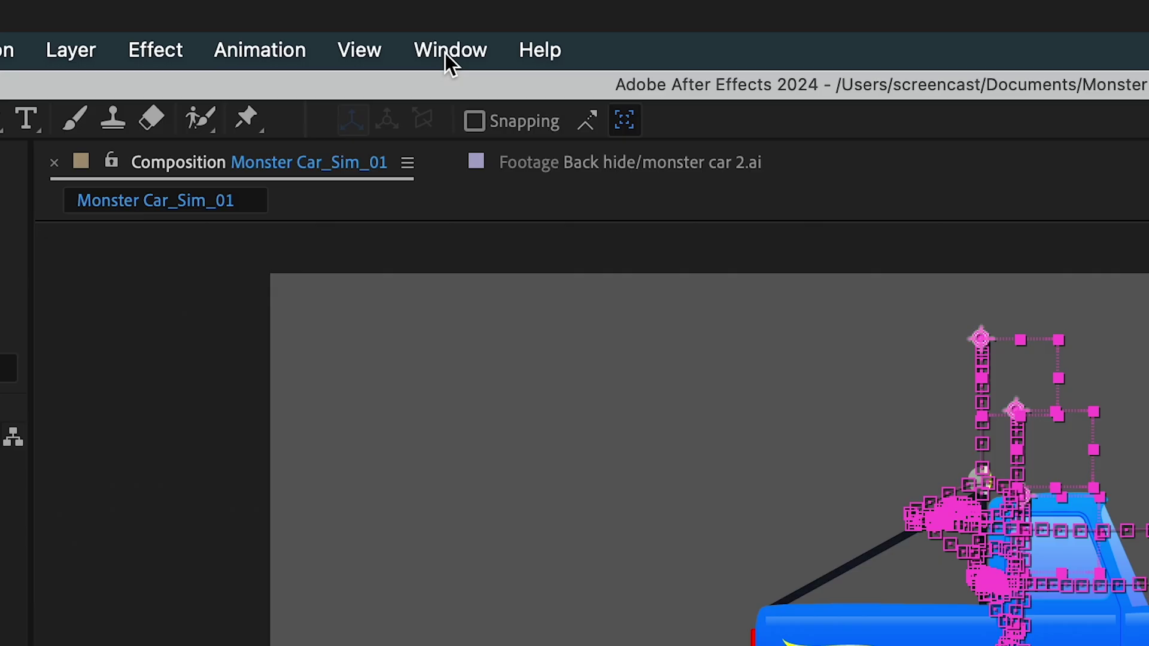
{"action": "left_click", "coordinate": [362, 9]}
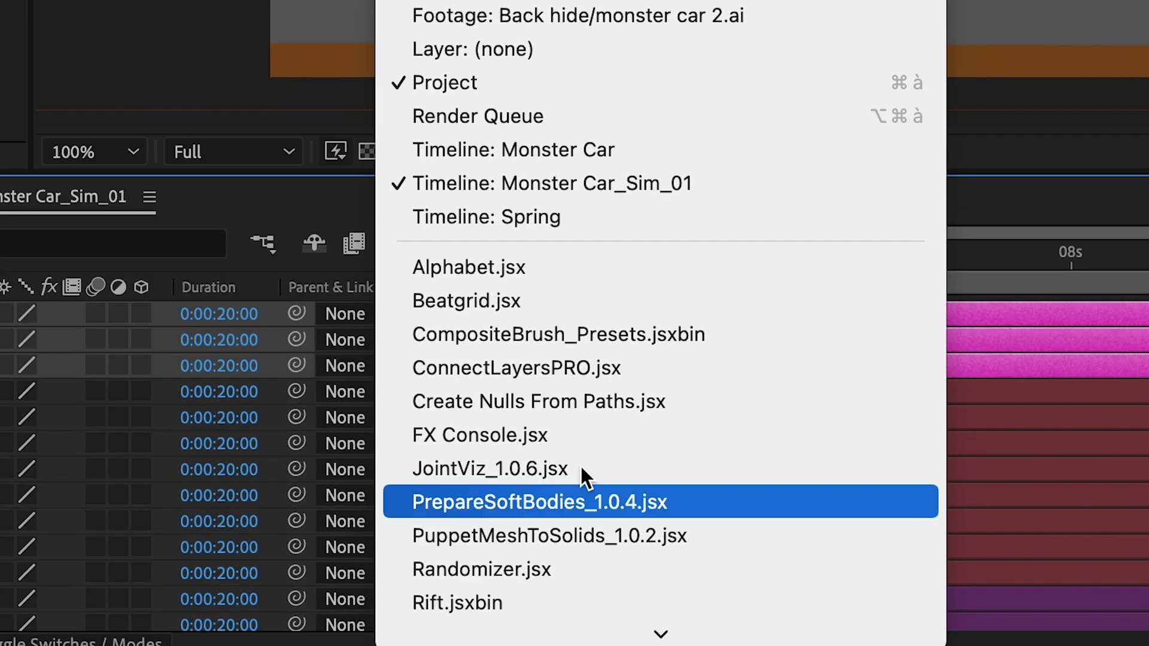
{"action": "left_click", "coordinate": [669, 371]}
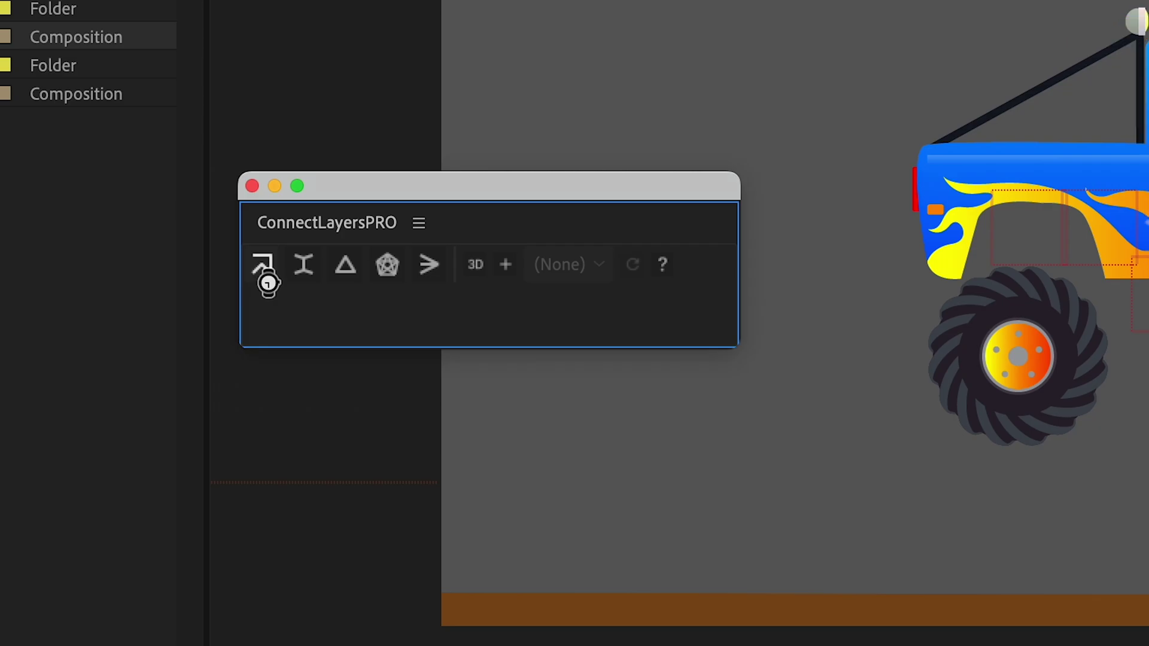
{"action": "left_click", "coordinate": [265, 279]}
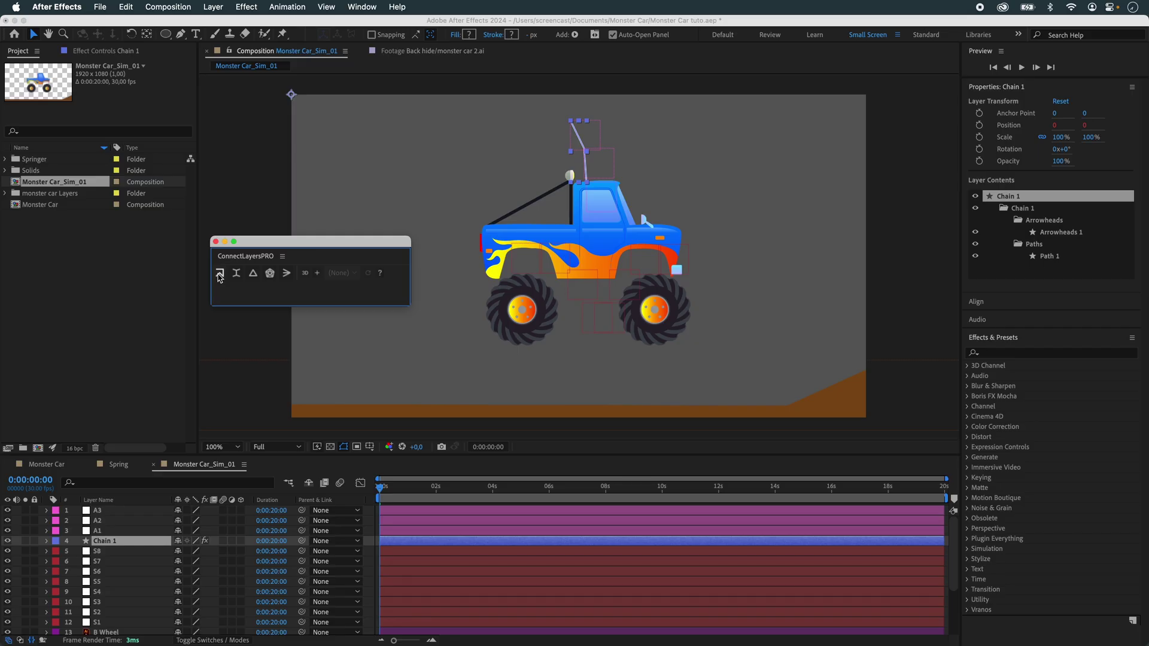
{"action": "left_click", "coordinate": [216, 242]}
{"action": "left_click", "coordinate": [512, 167]}
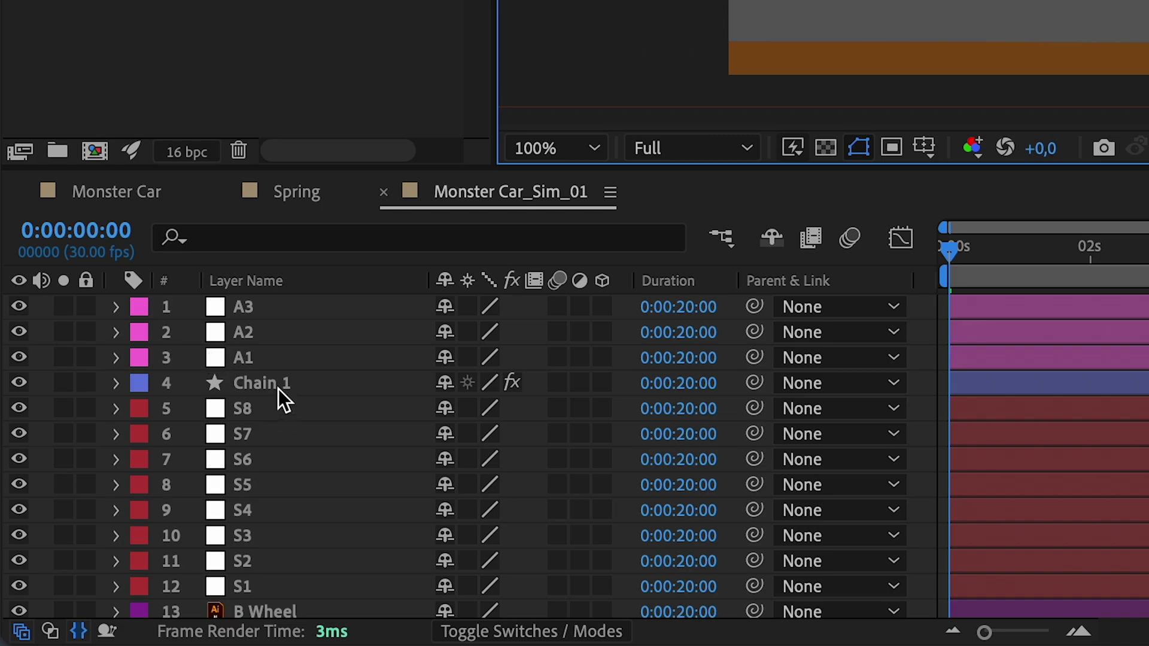
Enable the curviness module on the Chain 1 layer and set its function to Auto Bezier Tension
{"action": "left_click", "coordinate": [280, 383]}
{"action": "key", "text": "Return"}
{"action": "type", "text": "Chain"}
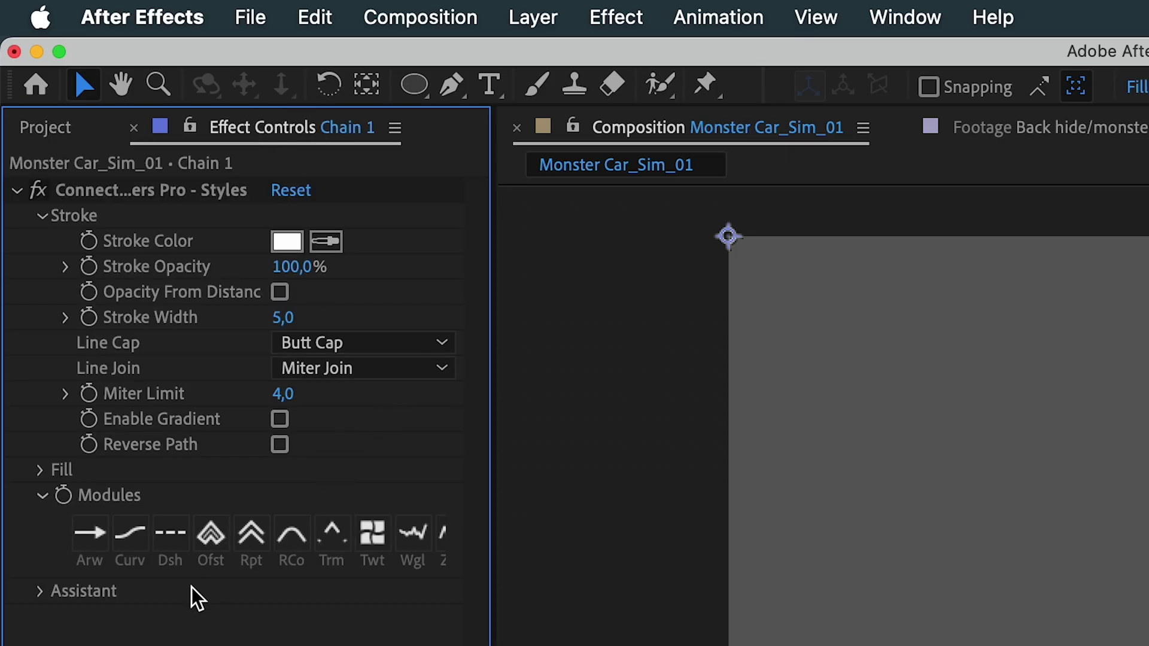
{"action": "left_click", "coordinate": [129, 534]}
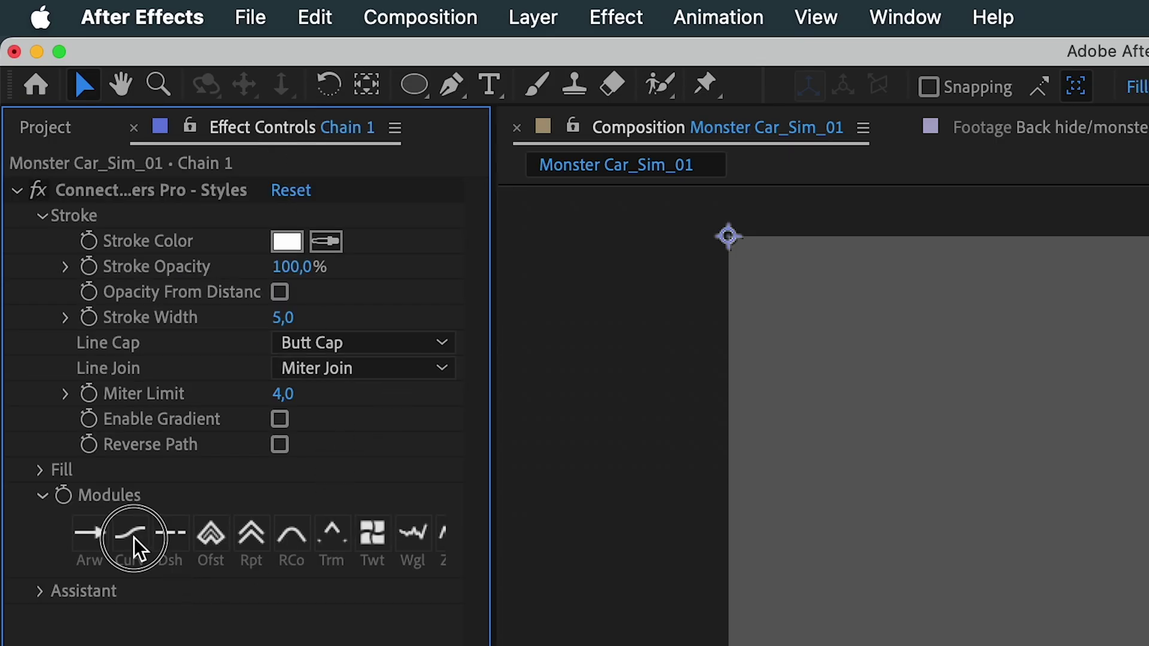
{"action": "left_click", "coordinate": [313, 616]}
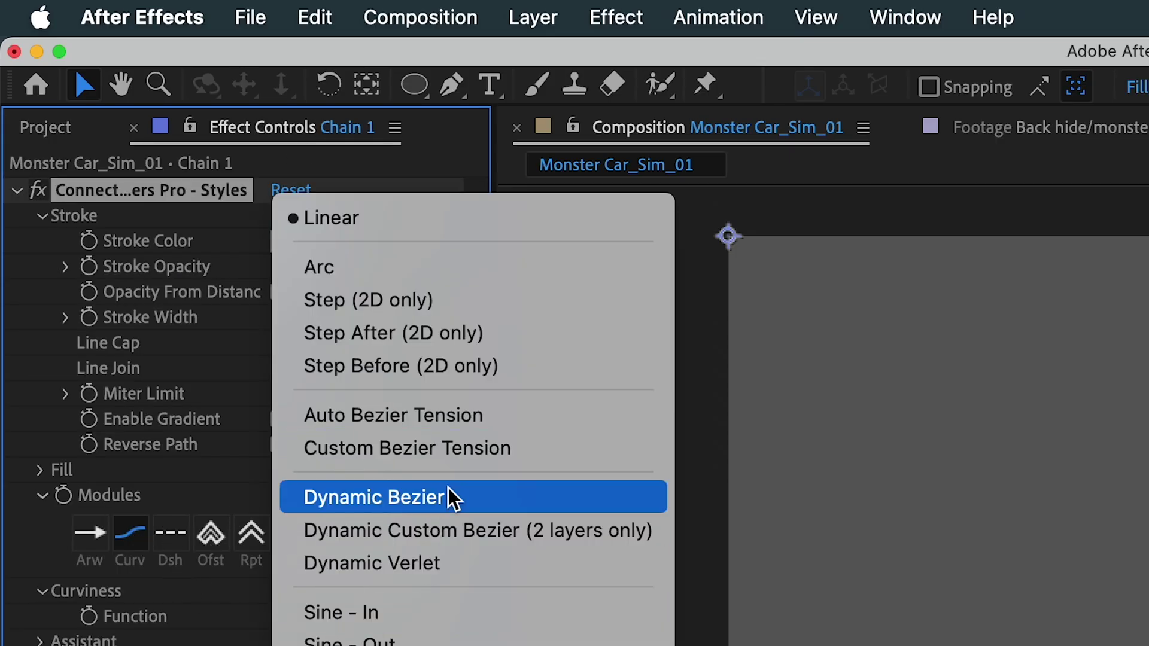
{"action": "left_click", "coordinate": [457, 417]}
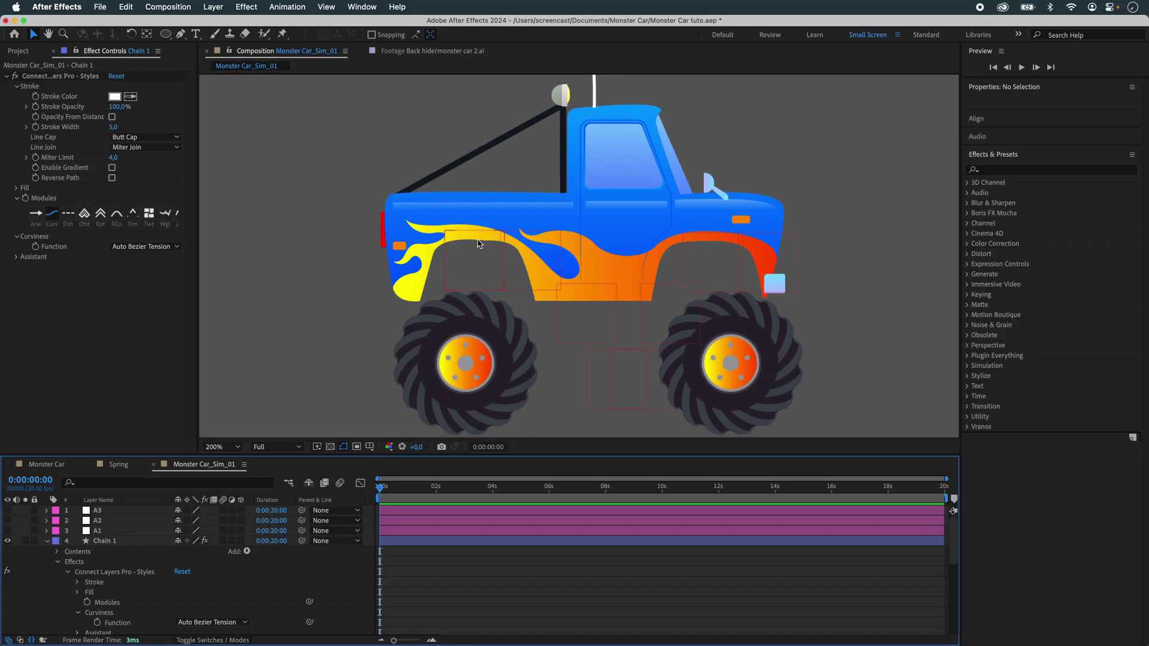
Connect the S1 null to B Wheel with a new ConnectLayersPRO chain
{"action": "left_click", "coordinate": [479, 243]}
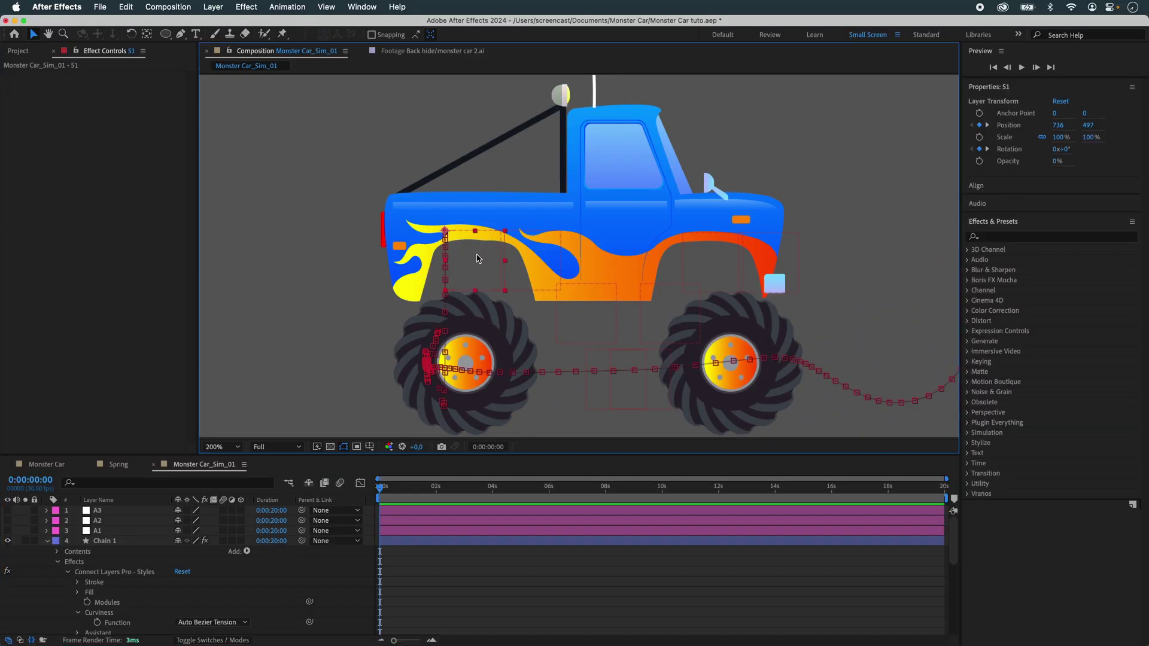
{"action": "left_click", "coordinate": [469, 339], "text": "shift"}
{"action": "left_click", "coordinate": [328, 283]}
{"action": "left_click", "coordinate": [471, 279]}
{"action": "left_click", "coordinate": [472, 325], "text": "shift"}
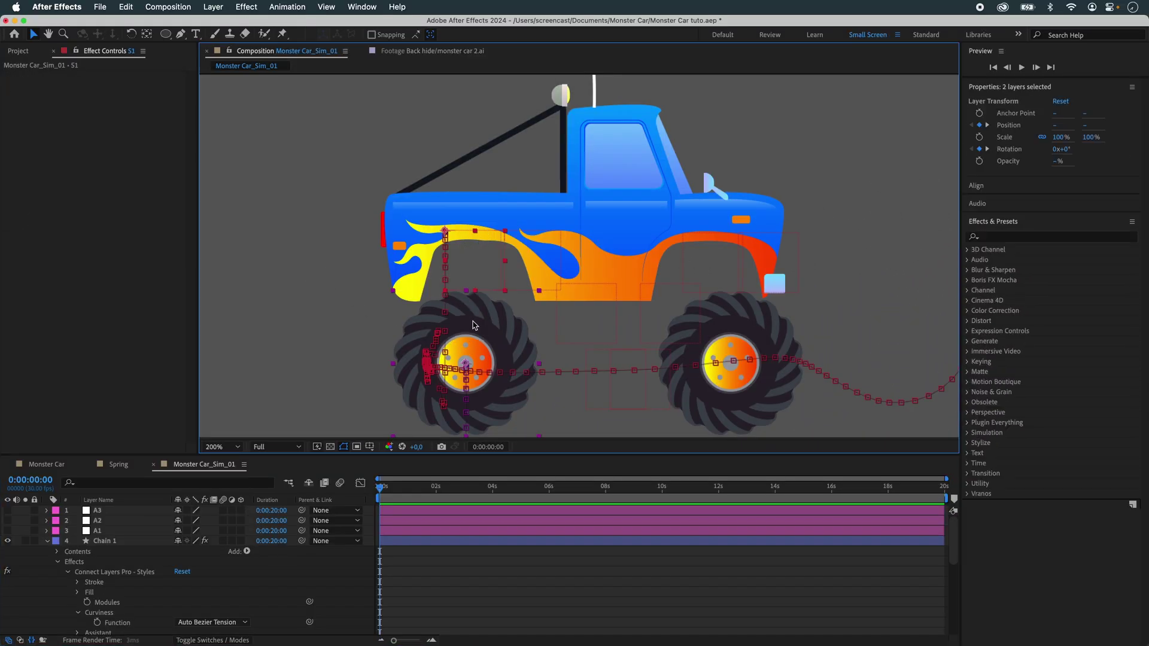
{"action": "left_click", "coordinate": [361, 7]}
{"action": "scroll", "coordinate": [473, 467], "scroll_direction": "down", "scroll_amount": 5}
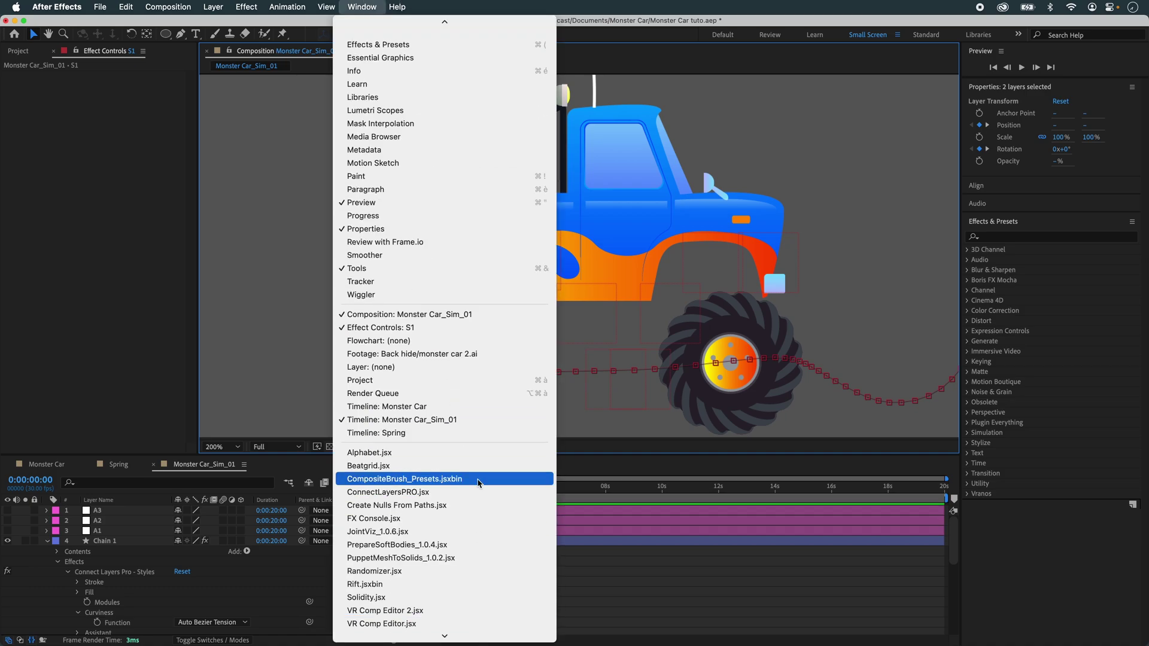
{"action": "left_click", "coordinate": [477, 492]}
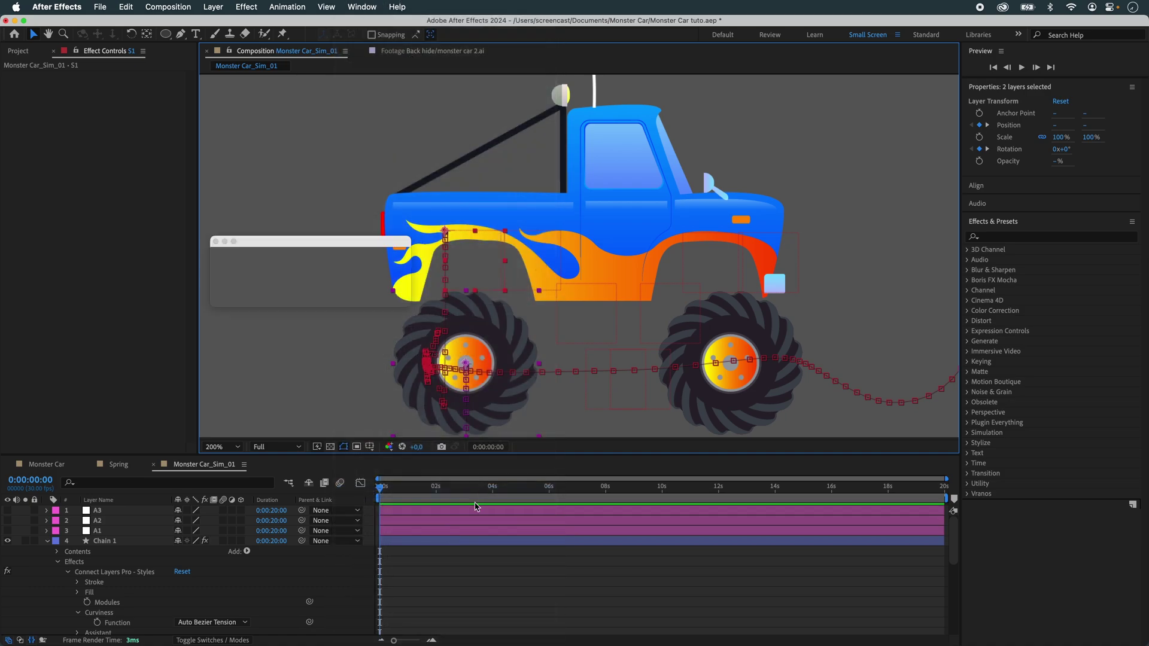
{"action": "left_click", "coordinate": [479, 324], "text": "shift"}
{"action": "left_click", "coordinate": [221, 274]}
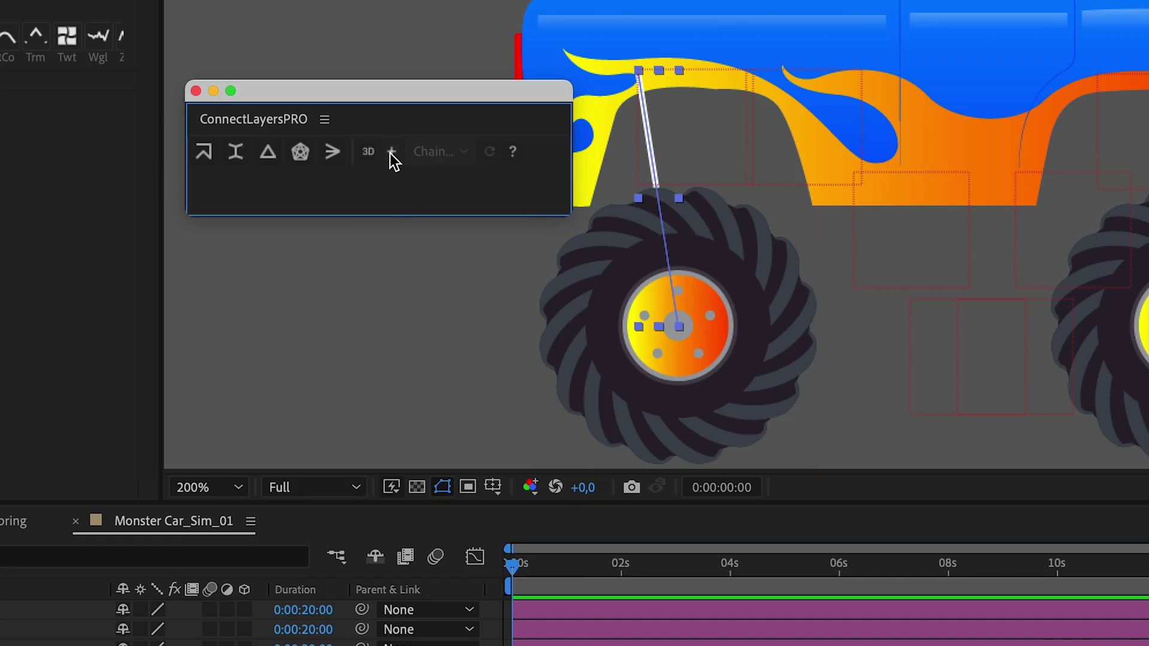
Make ConnectLayersPRO add new connections to the existing Chain 2 layer, and link S2 to B Wheel
{"action": "left_click", "coordinate": [390, 154]}
{"action": "left_click", "coordinate": [491, 151]}
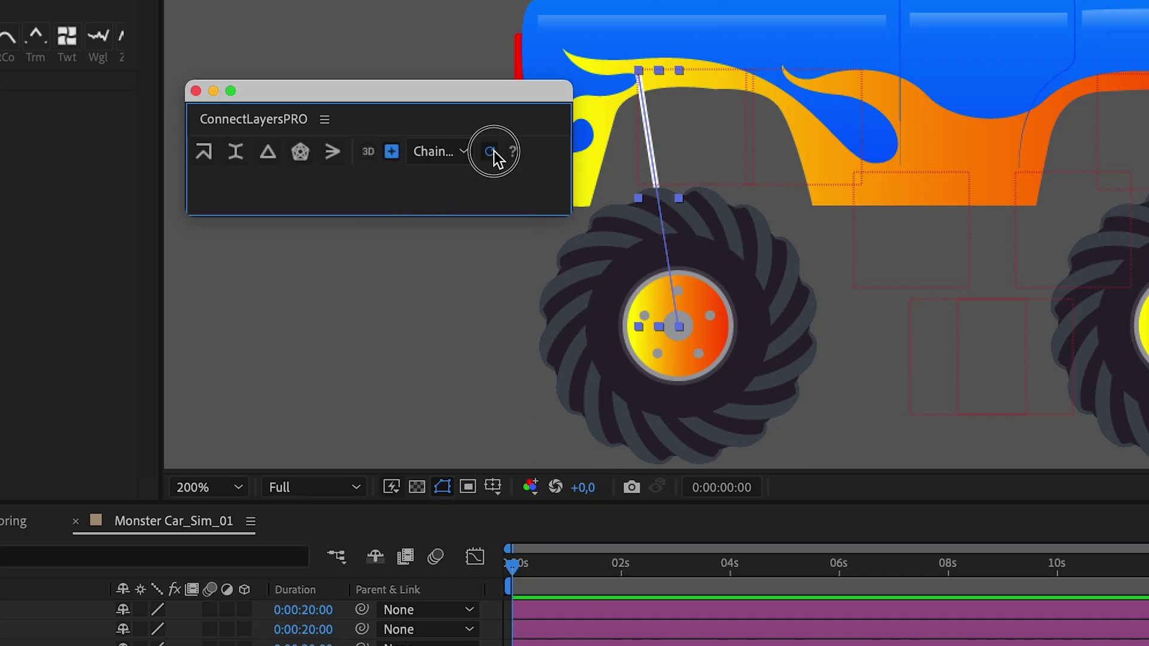
{"action": "left_click", "coordinate": [460, 156]}
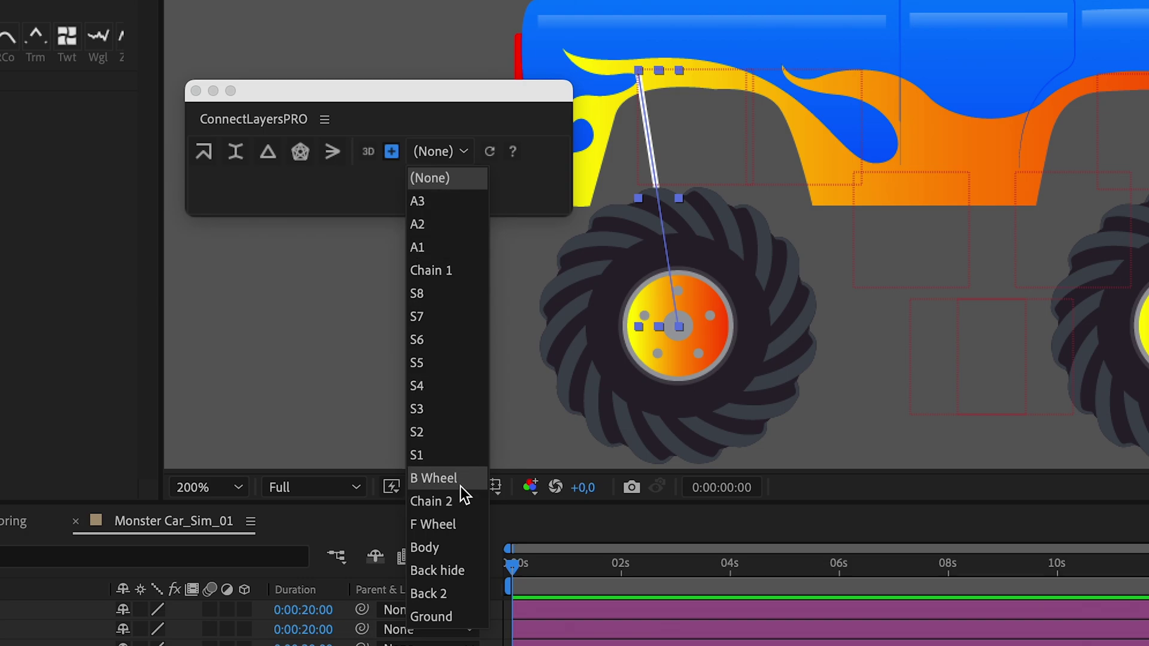
{"action": "left_click", "coordinate": [464, 502]}
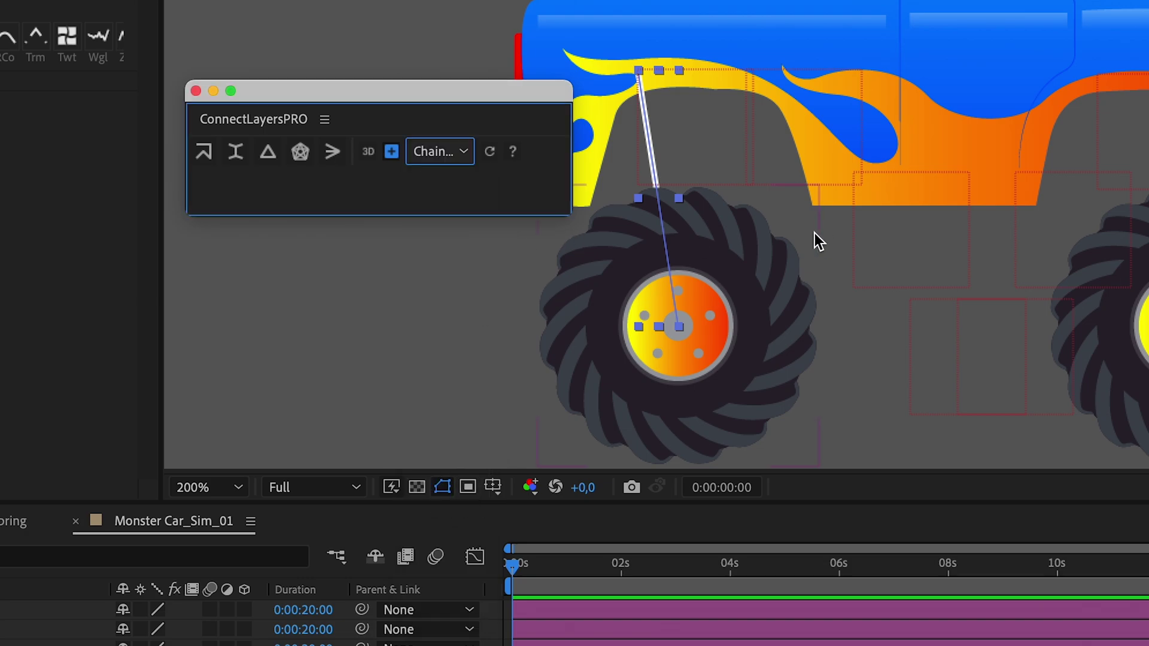
{"action": "left_click", "coordinate": [792, 163]}
{"action": "left_click", "coordinate": [700, 272], "text": "shift"}
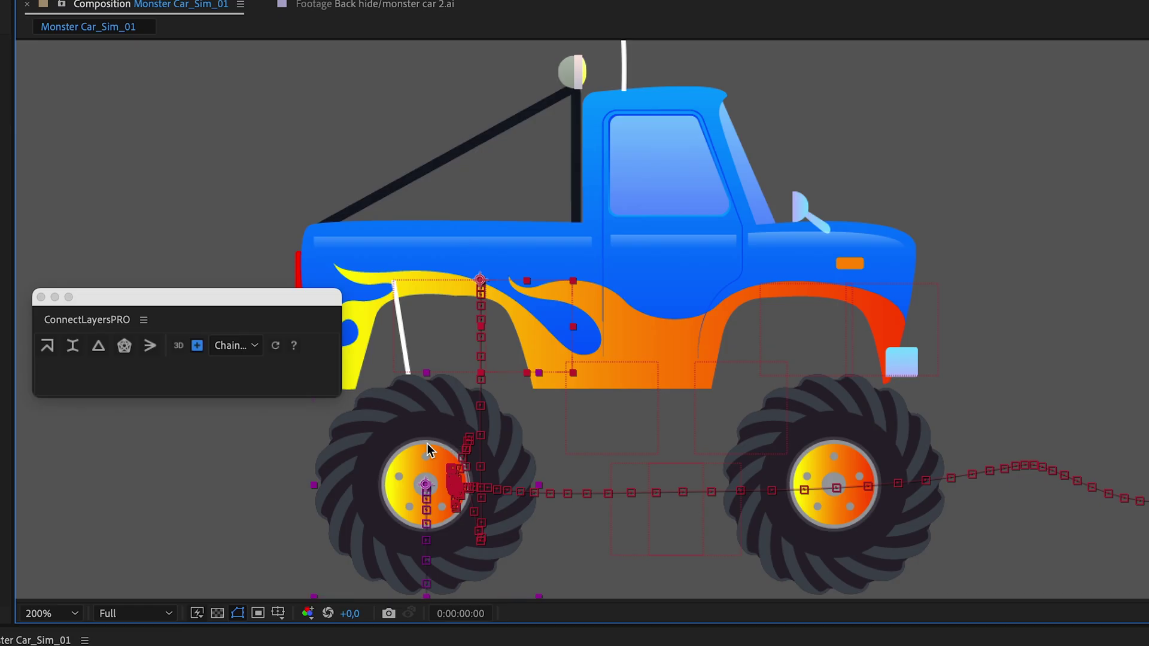
{"action": "left_click", "coordinate": [48, 346]}
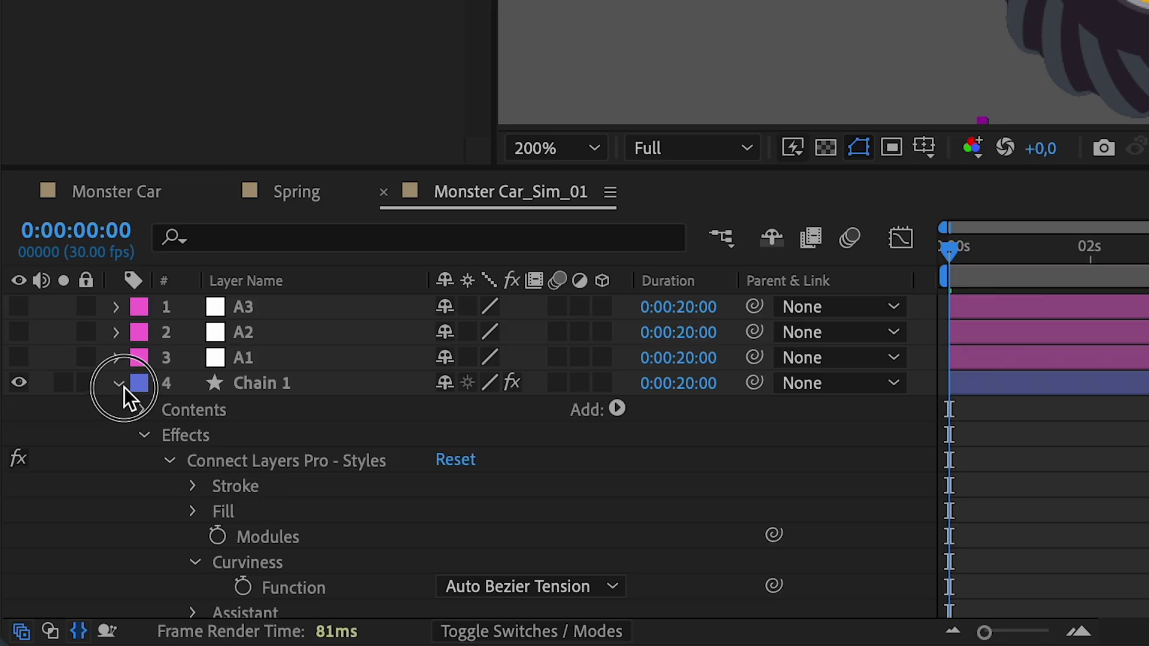
Collapse Chain 1 and expand the contents of Chain 2 to examine its chain groups
{"action": "left_click", "coordinate": [119, 385]}
{"action": "scroll", "coordinate": [293, 431], "scroll_direction": "down", "scroll_amount": 3}
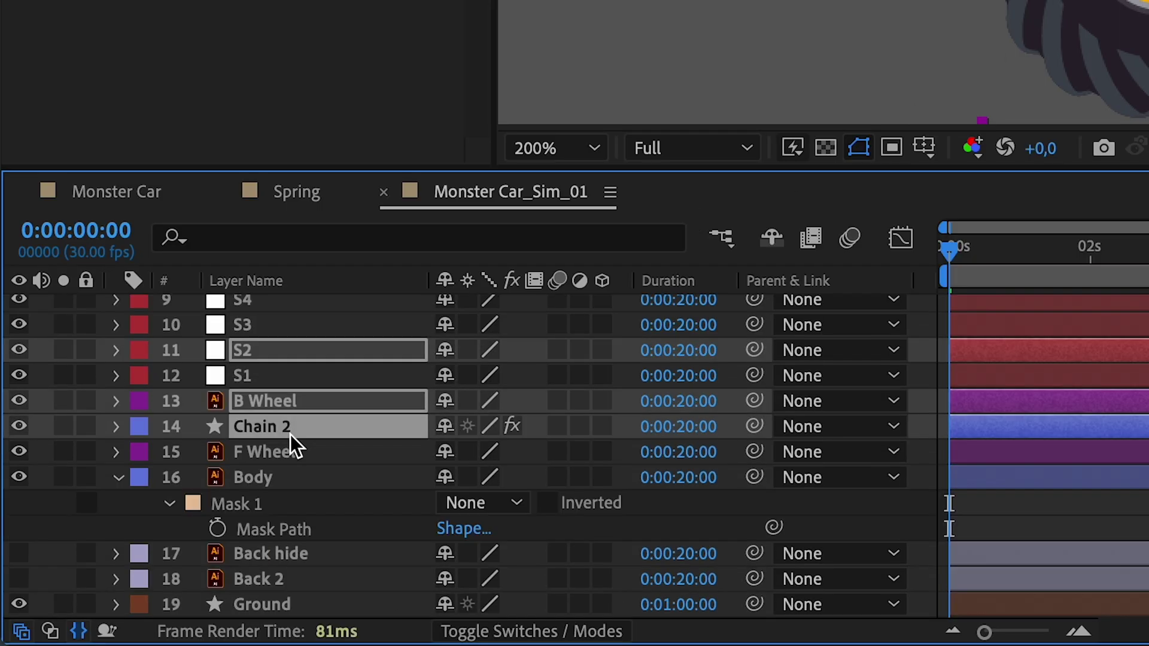
{"action": "left_click", "coordinate": [115, 426]}
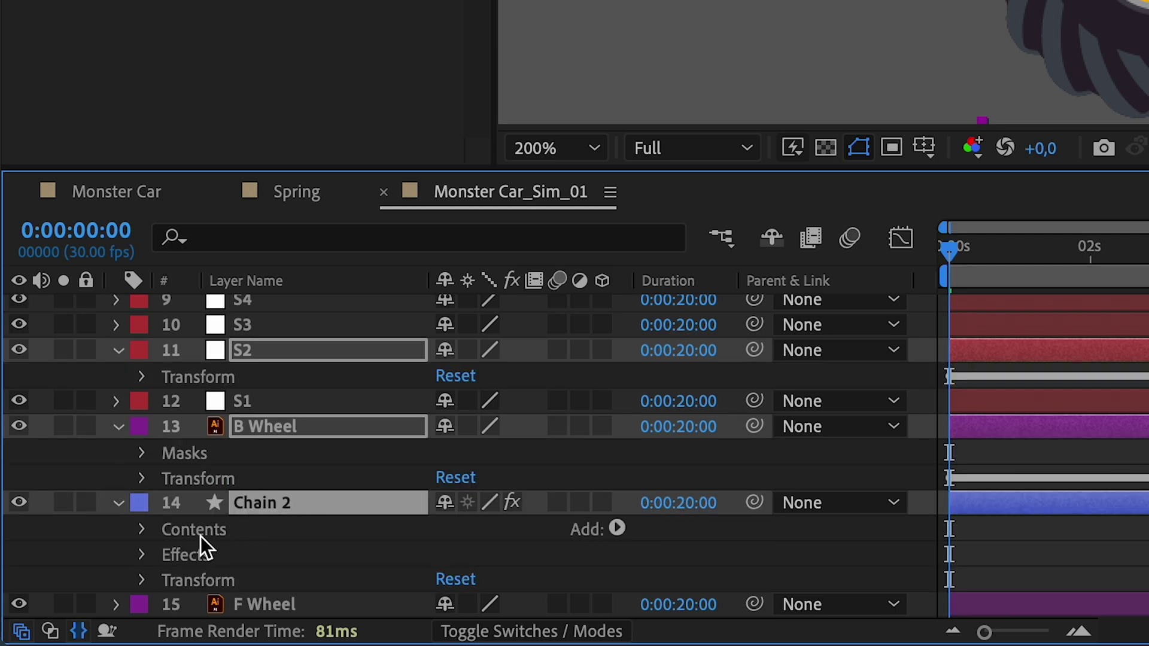
{"action": "left_click", "coordinate": [138, 530]}
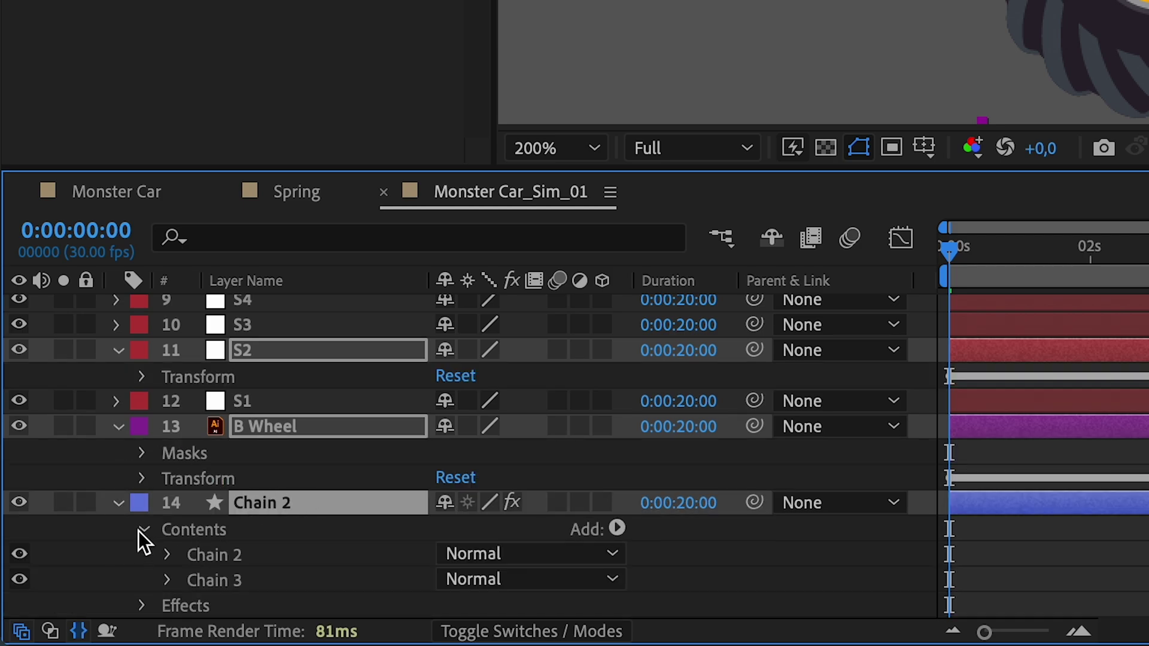
{"action": "left_click", "coordinate": [235, 556]}
{"action": "left_click", "coordinate": [230, 581]}
{"action": "left_click", "coordinate": [257, 503]}
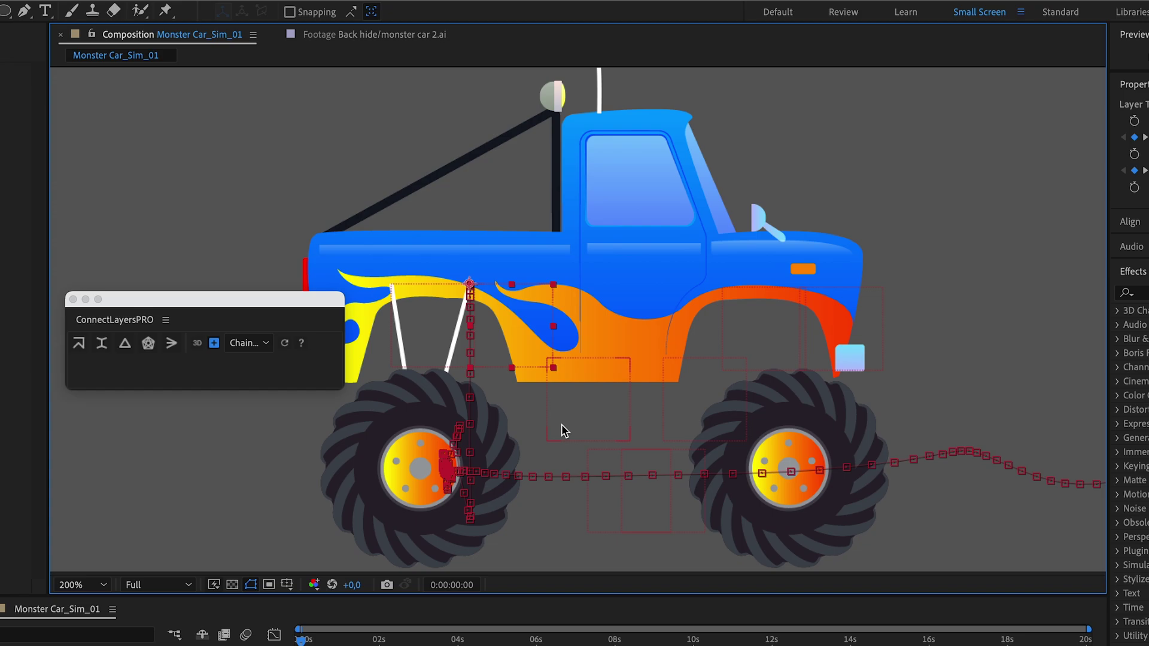
Add the remaining suspension links between the S nulls, body and both wheels to the Chain 2 layer
{"action": "left_click", "coordinate": [80, 346]}
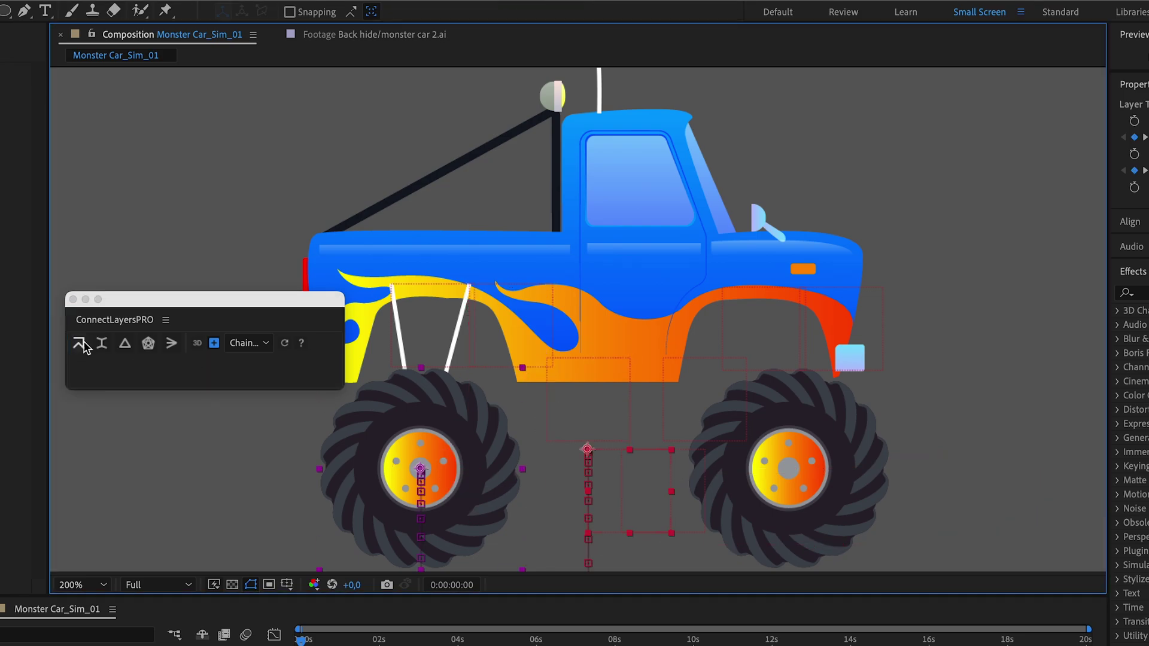
{"action": "left_click", "coordinate": [82, 345]}
{"action": "left_click", "coordinate": [103, 346]}
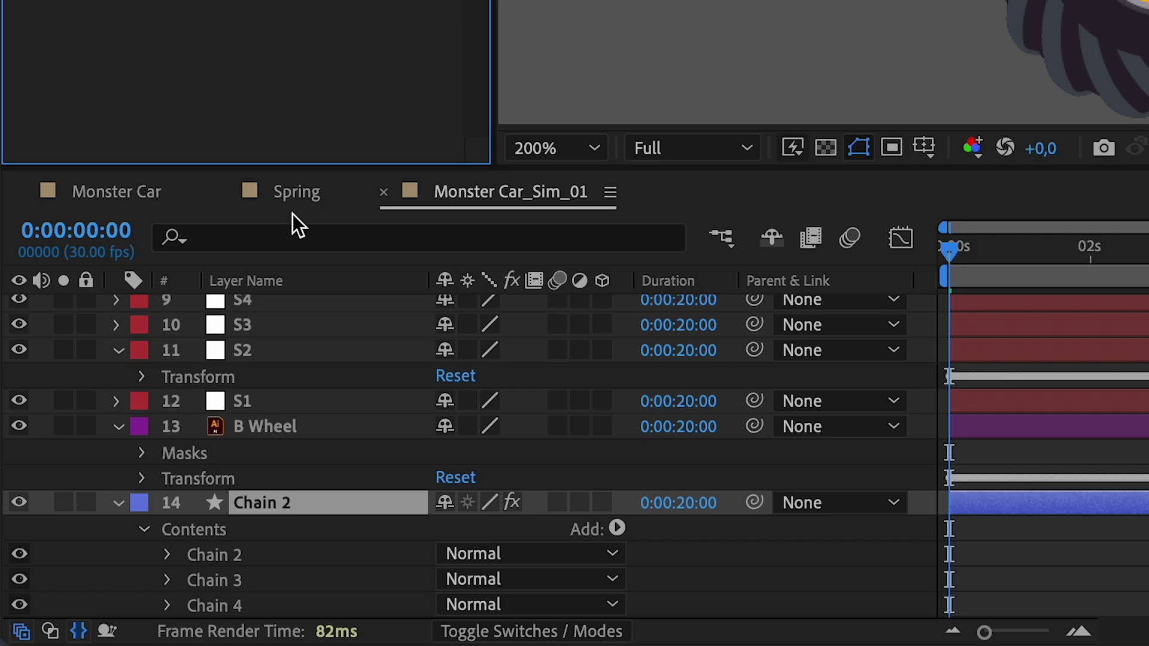
Move the Chain 2 layer directly below the Body layer in the stacking order
{"action": "left_click", "coordinate": [299, 426]}
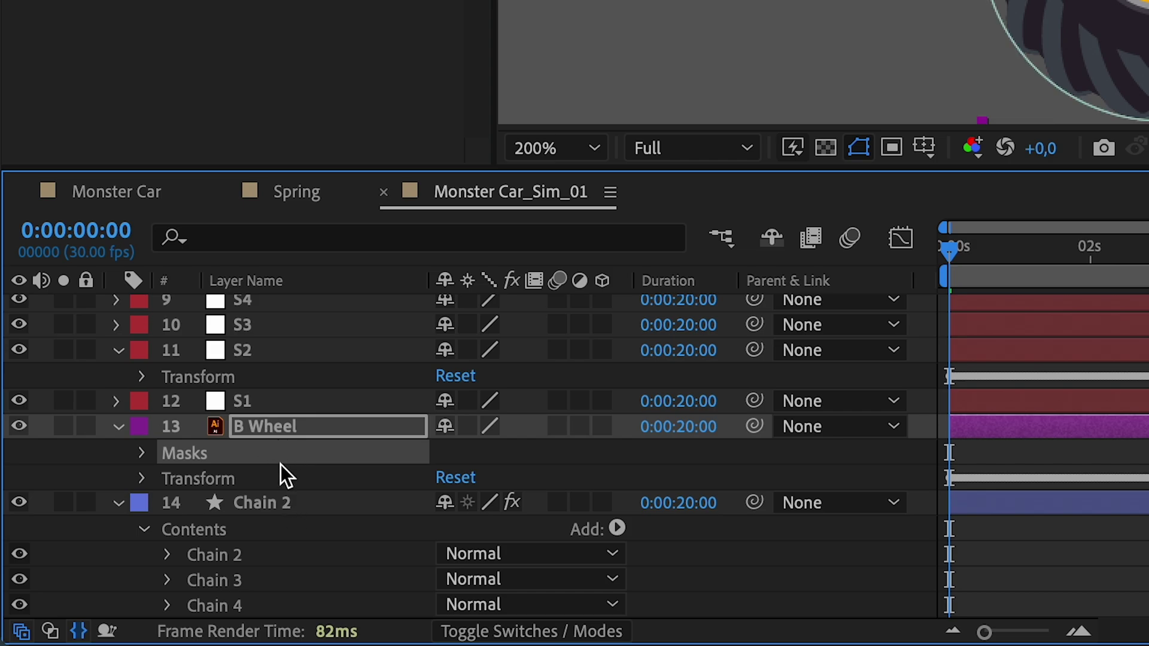
{"action": "scroll", "coordinate": [281, 465], "scroll_direction": "down", "scroll_amount": 5}
{"action": "scroll", "coordinate": [282, 465], "scroll_direction": "up", "scroll_amount": 6}
{"action": "scroll", "coordinate": [278, 467], "scroll_direction": "down", "scroll_amount": 2}
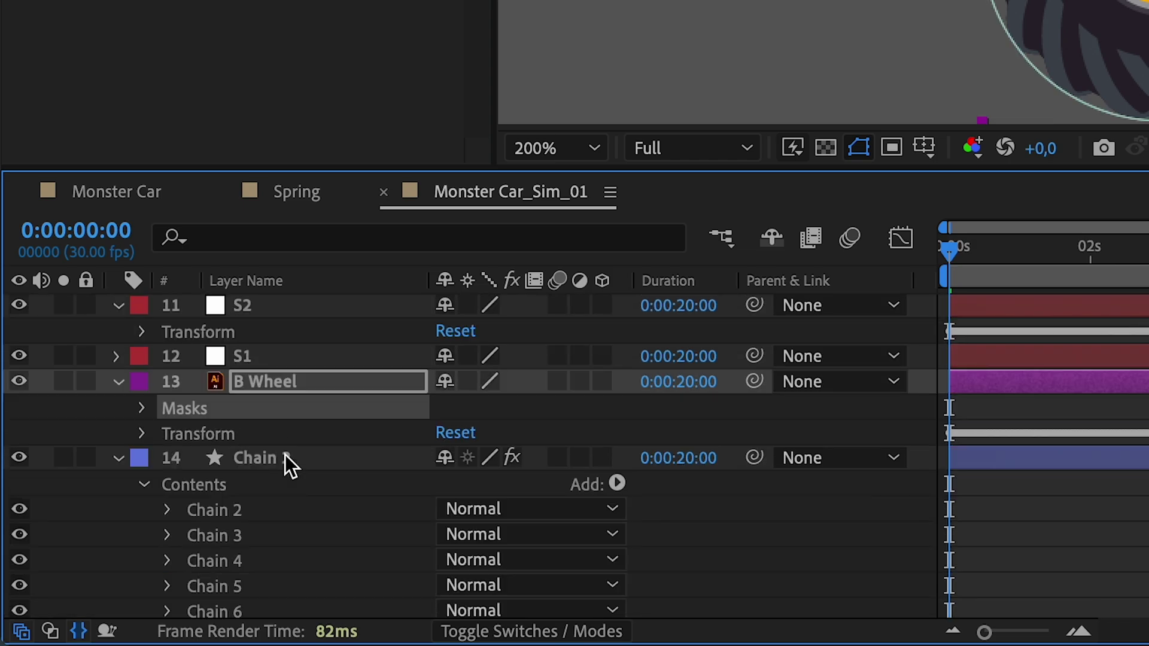
{"action": "left_click", "coordinate": [285, 458]}
{"action": "scroll", "coordinate": [287, 611], "scroll_direction": "down", "scroll_amount": 4}
{"action": "scroll", "coordinate": [299, 599], "scroll_direction": "down", "scroll_amount": 2}
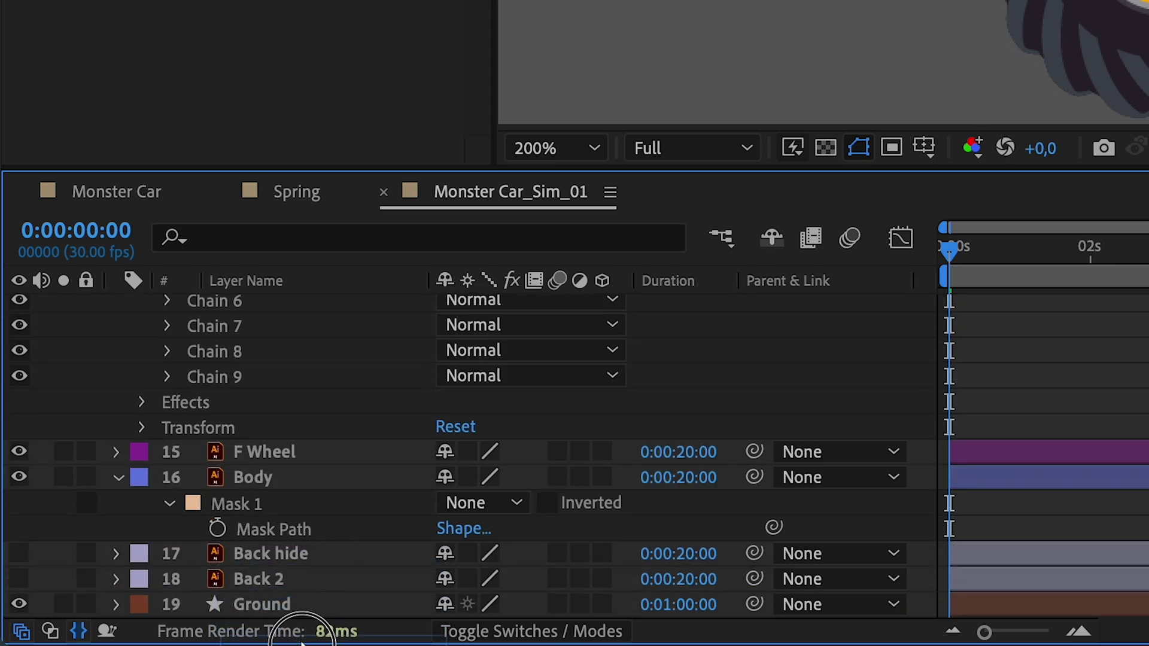
{"action": "left_click_drag", "start_coordinate": [301, 642], "coordinate": [320, 498]}
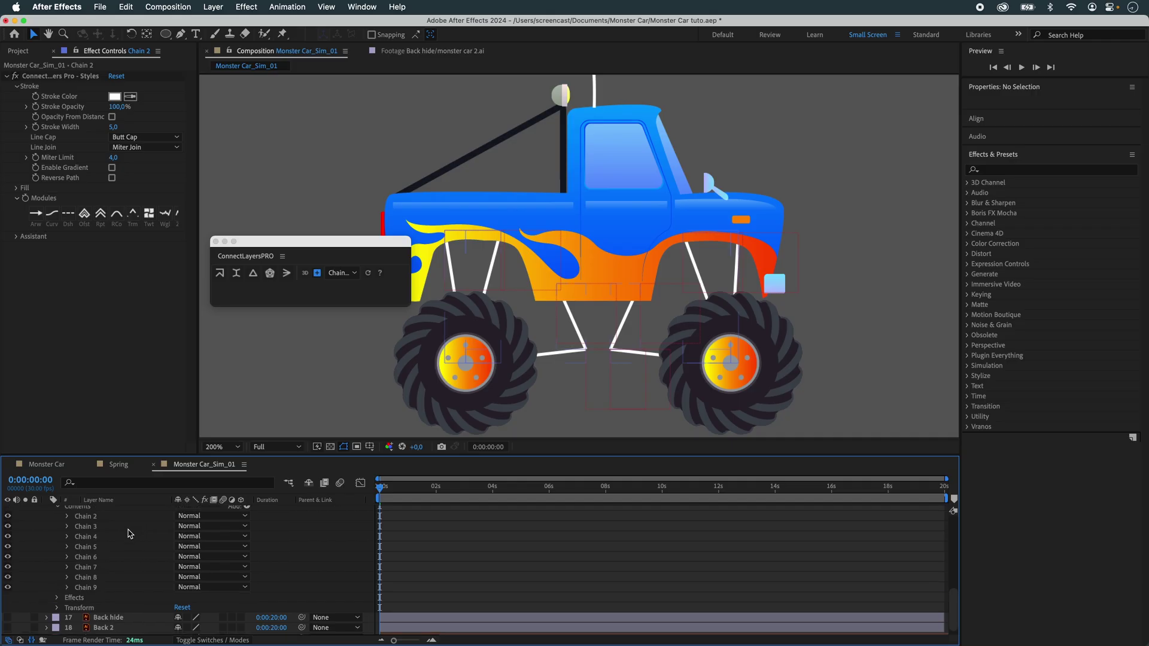
Set the stroke width of the Chain 2 suspension lines to 20
{"action": "scroll", "coordinate": [119, 533], "scroll_direction": "up", "scroll_amount": 3}
{"action": "left_click", "coordinate": [115, 538]}
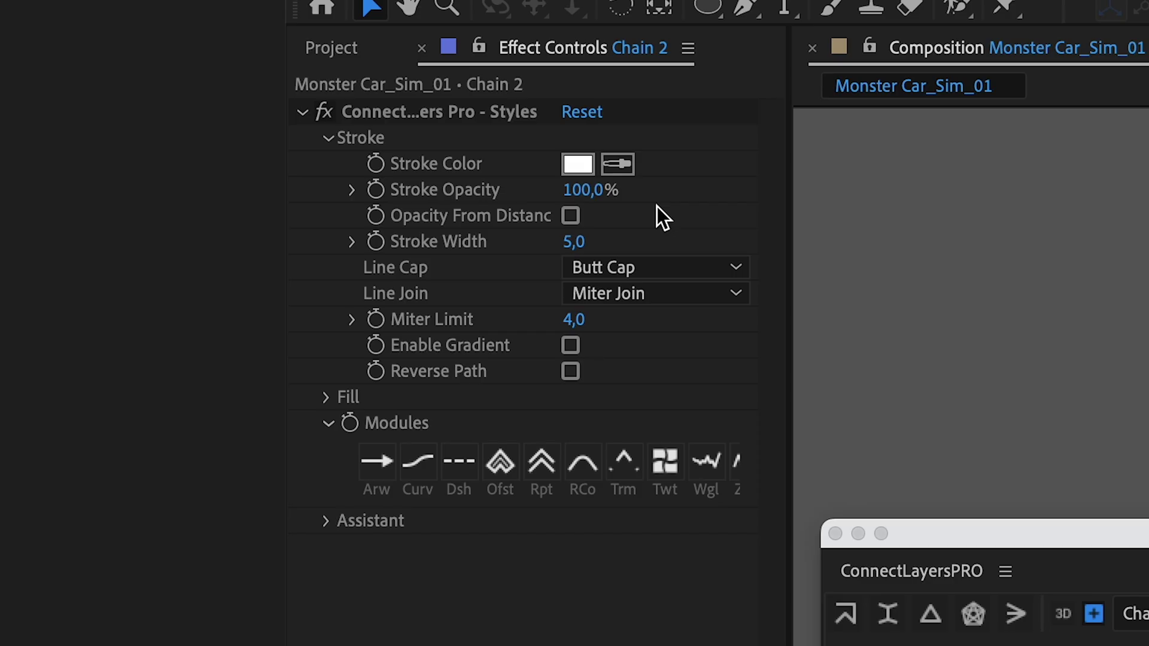
{"action": "left_click", "coordinate": [577, 242]}
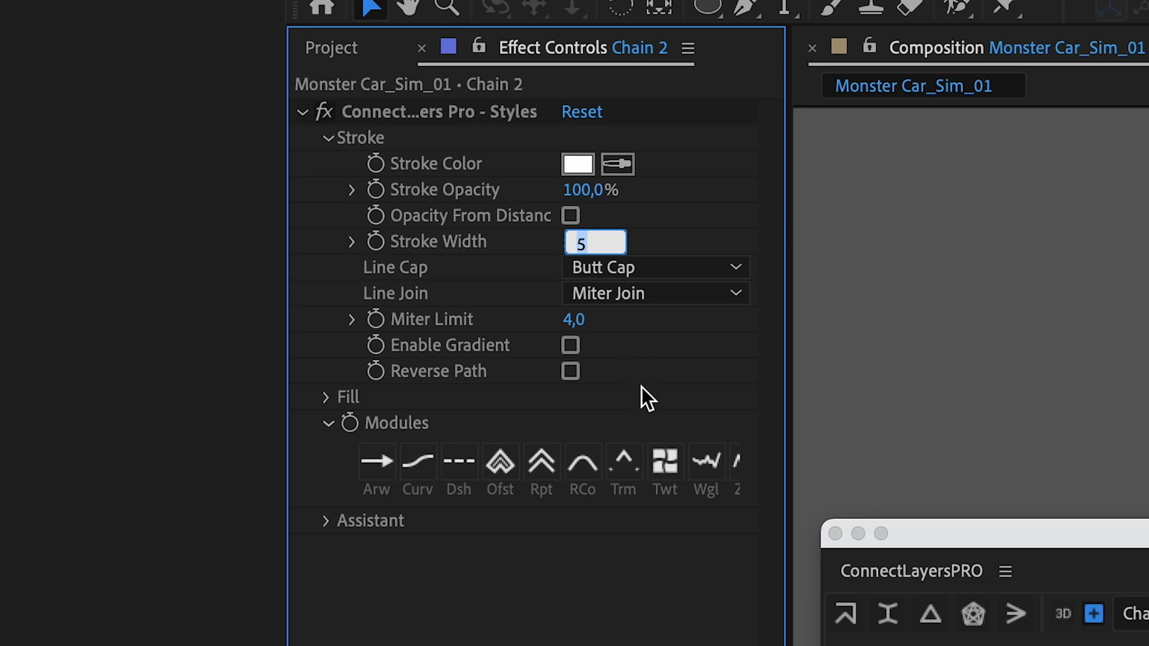
{"action": "type", "text": "20"}
{"action": "key", "text": "Return"}
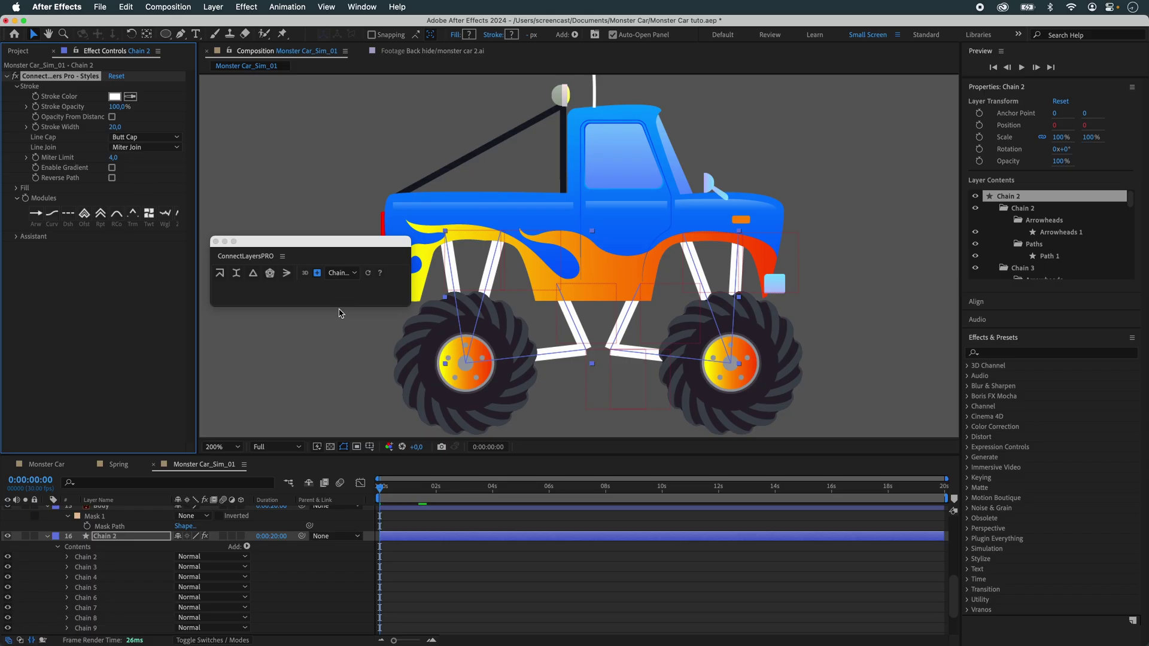
{"action": "left_click", "coordinate": [327, 369]}
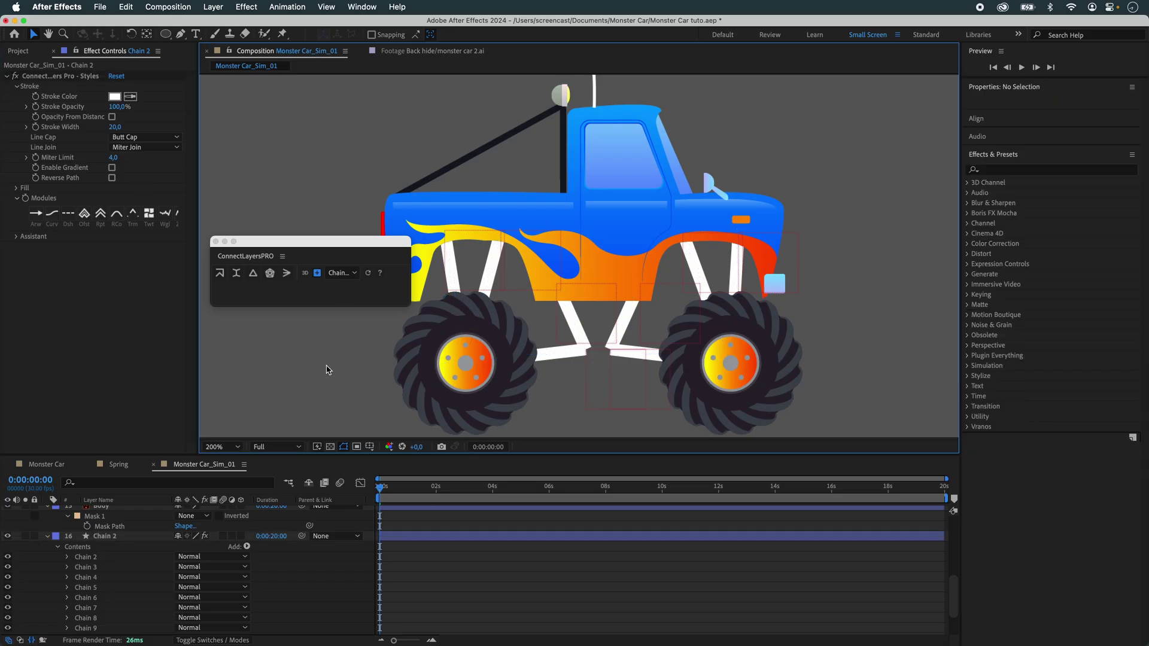
Set the Chain 2 stroke color to light gray C6C6C6 and its line cap to Round Cap, then deselect the layer
{"action": "left_click", "coordinate": [120, 95]}
{"action": "left_click", "coordinate": [857, 281]}
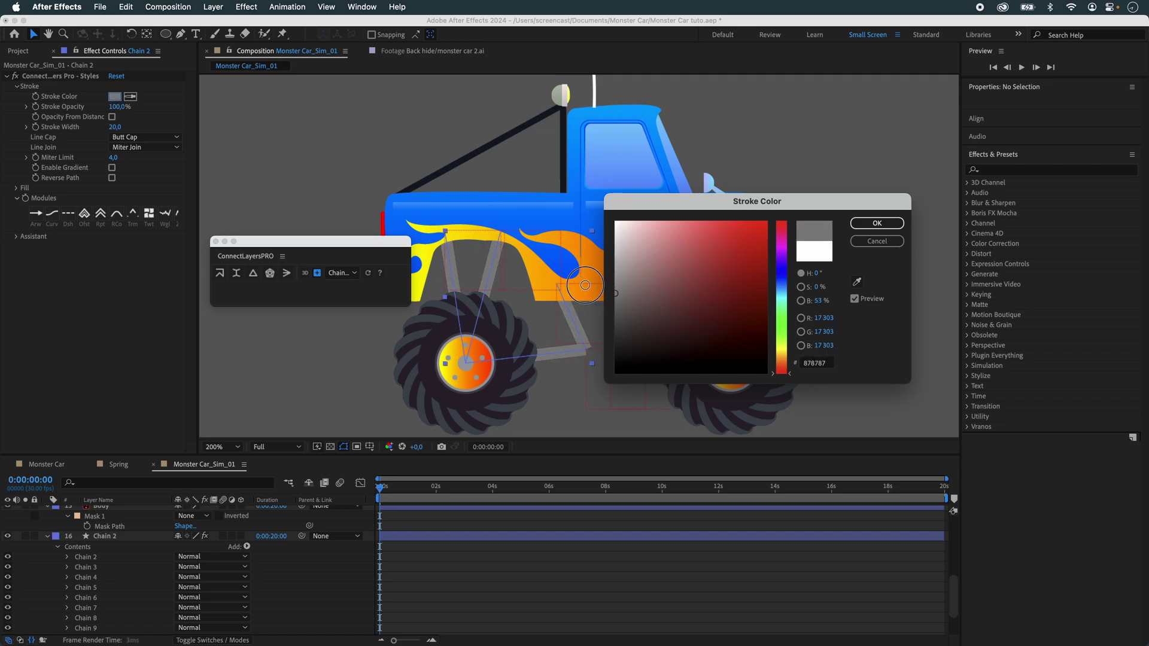
{"action": "left_click", "coordinate": [877, 223]}
{"action": "left_click", "coordinate": [157, 150]}
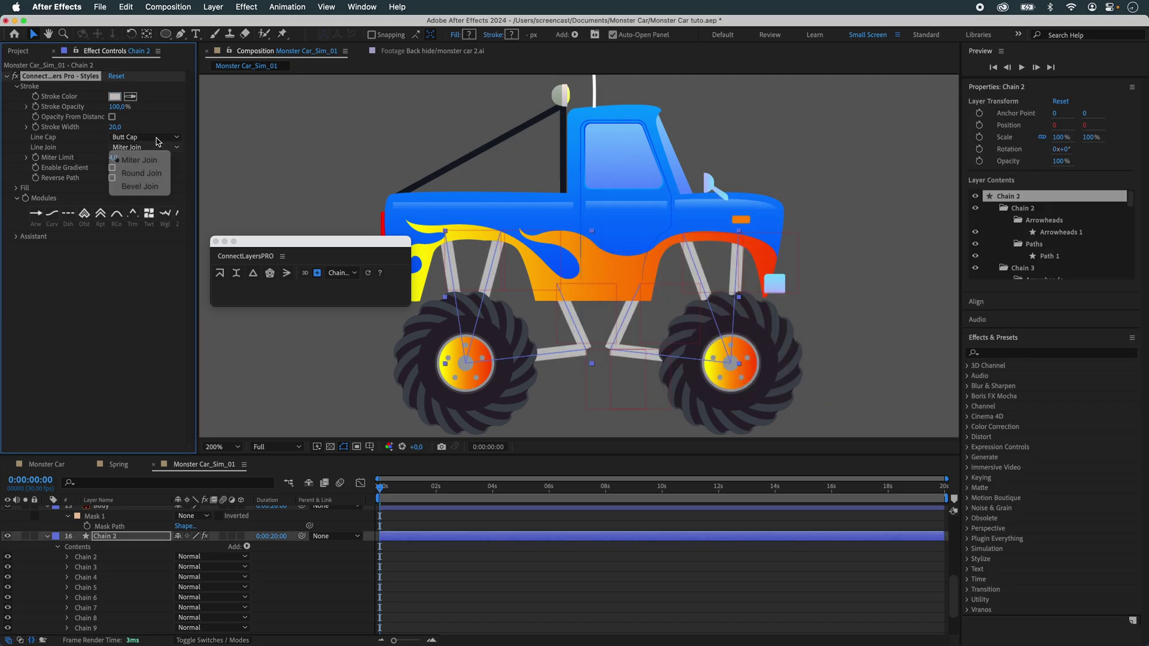
{"action": "left_click", "coordinate": [158, 138]}
{"action": "left_click", "coordinate": [141, 163]}
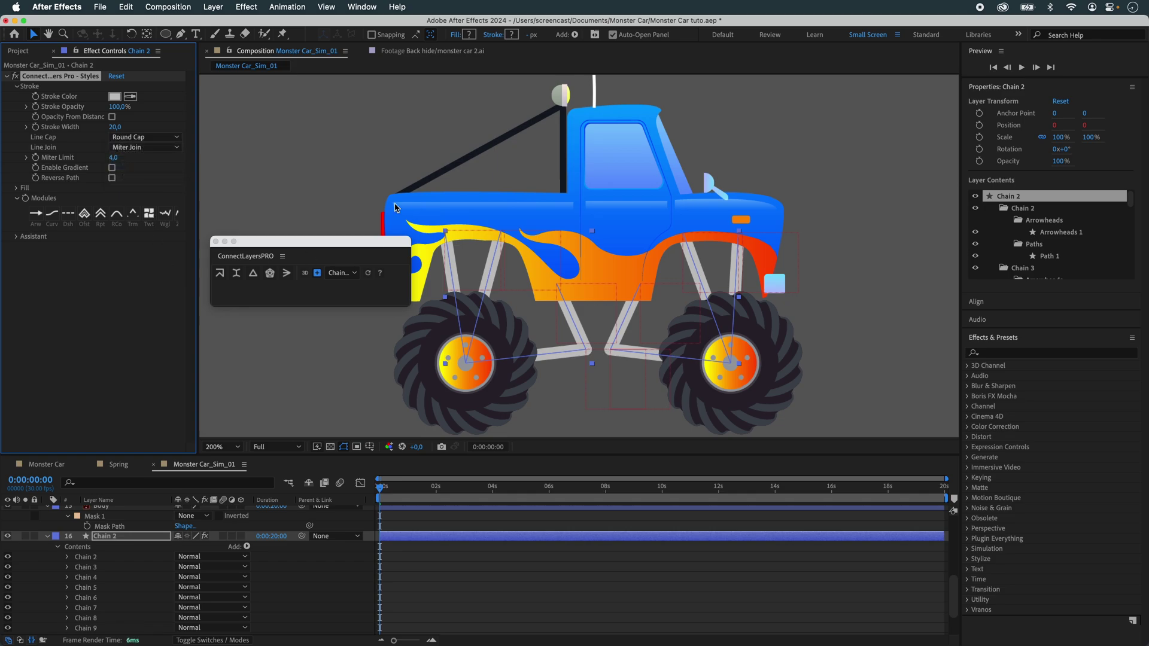
{"action": "left_click", "coordinate": [308, 139]}
Preview the Monster Car_Sim_01 composition from the start to check the restyled suspension links
{"action": "scroll", "coordinate": [606, 296], "scroll_direction": "up", "scroll_amount": 1}
{"action": "scroll", "coordinate": [606, 296], "scroll_direction": "down", "scroll_amount": 2}
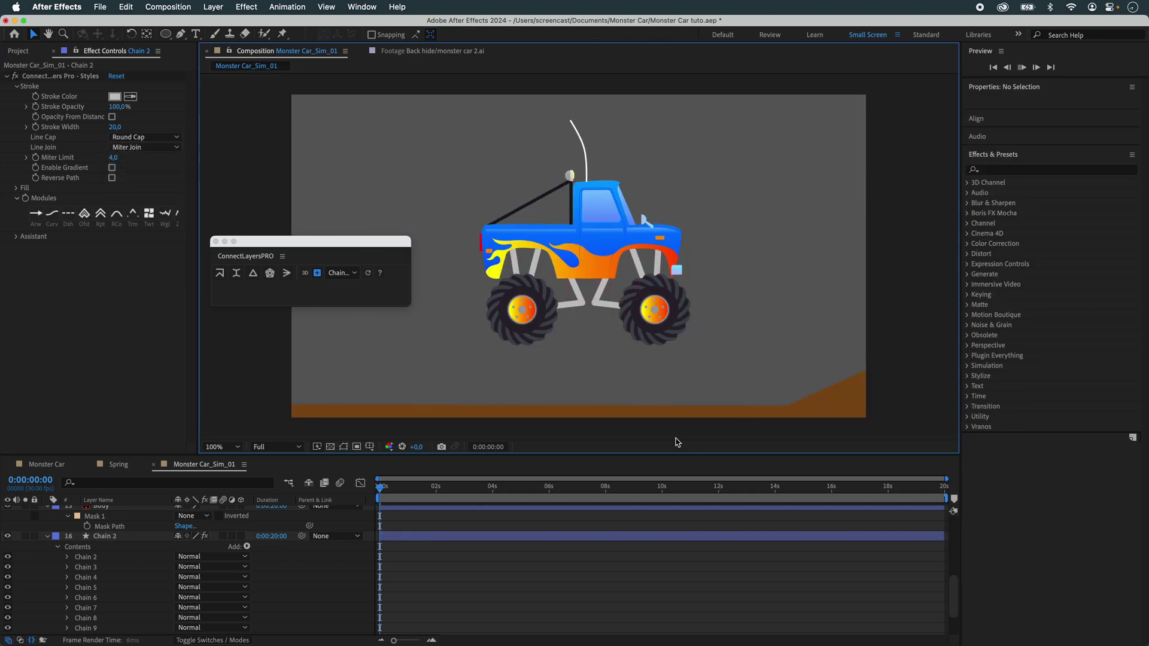
{"action": "left_click", "coordinate": [415, 494]}
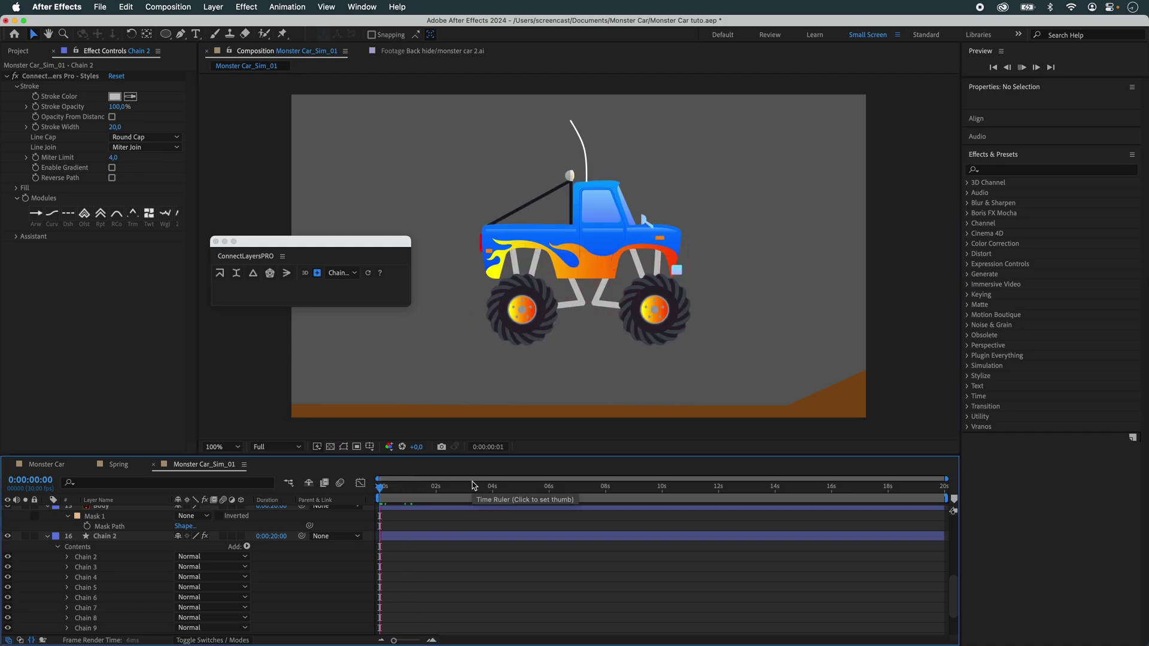
{"action": "key", "text": "space"}
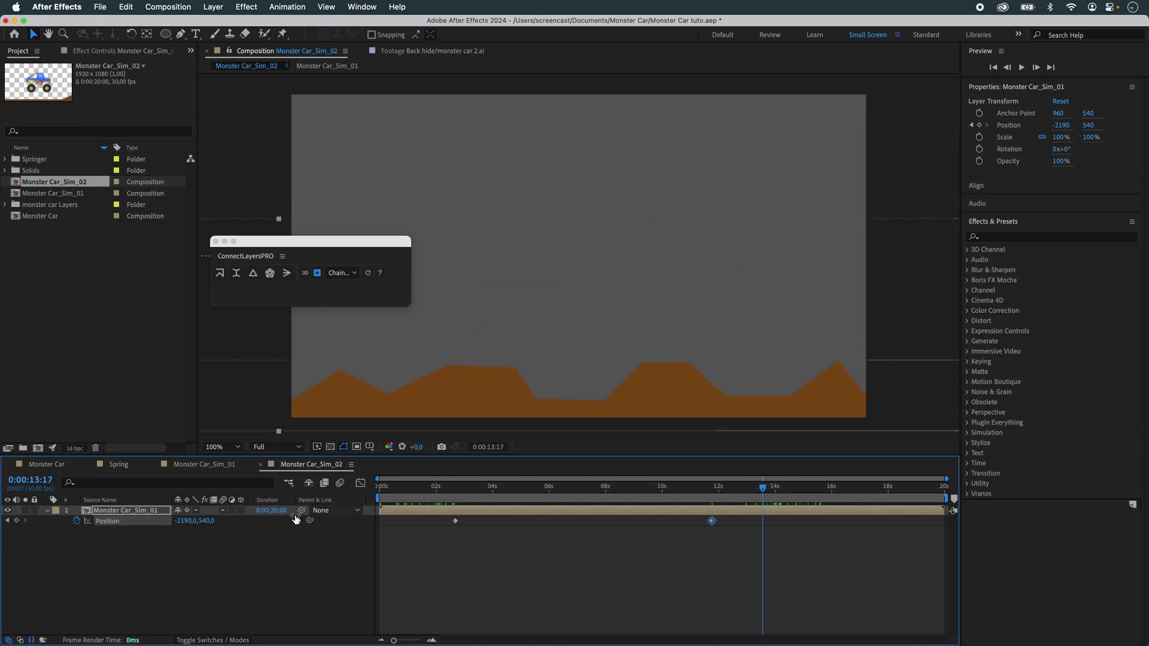
Keyframe Monster Car_Sim_01's horizontal Position further negative at 0:00:13:17 and delete its keyframe near 12 seconds
{"action": "left_click_drag", "start_coordinate": [182, 520], "coordinate": [59, 527]}
{"action": "left_click", "coordinate": [712, 520]}
{"action": "key", "text": "Delete"}
Apply Easy Ease to the first Position keyframe of Monster Car_Sim_01 and preview the motion from the start
{"action": "left_click", "coordinate": [455, 521]}
{"action": "key", "text": "F9"}
{"action": "left_click", "coordinate": [380, 487]}
{"action": "key", "text": "space"}
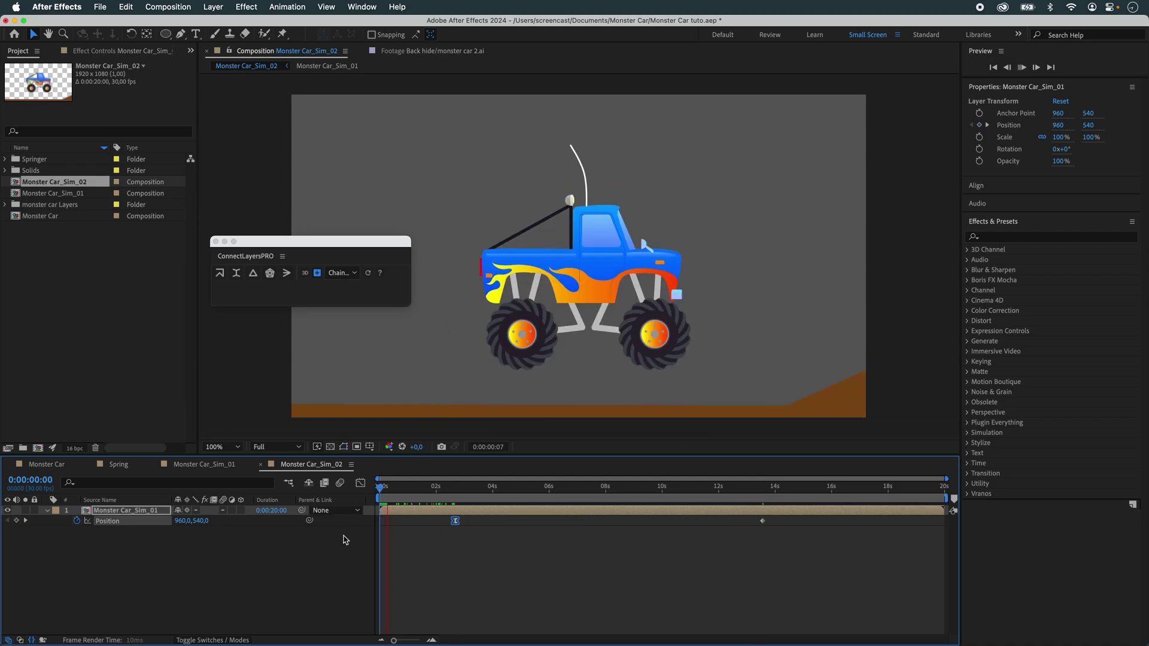
{"action": "key", "text": "space"}
Shift the first Position keyframe to about 2.2 seconds and add a shifted, smoothly interpolated Position keyframe at about 4.5 seconds
{"action": "left_click_drag", "start_coordinate": [455, 521], "coordinate": [506, 490]}
{"action": "left_click", "coordinate": [443, 489]}
{"action": "left_click_drag", "start_coordinate": [183, 521], "coordinate": [132, 522]}
{"action": "left_click", "coordinate": [506, 521], "text": "super"}
{"action": "left_click", "coordinate": [505, 521], "text": "super"}
Preview the motion from 0:00:01:17 and move the eased first Position keyframe to about 3 seconds
{"action": "left_click", "coordinate": [424, 488]}
{"action": "key", "text": "space"}
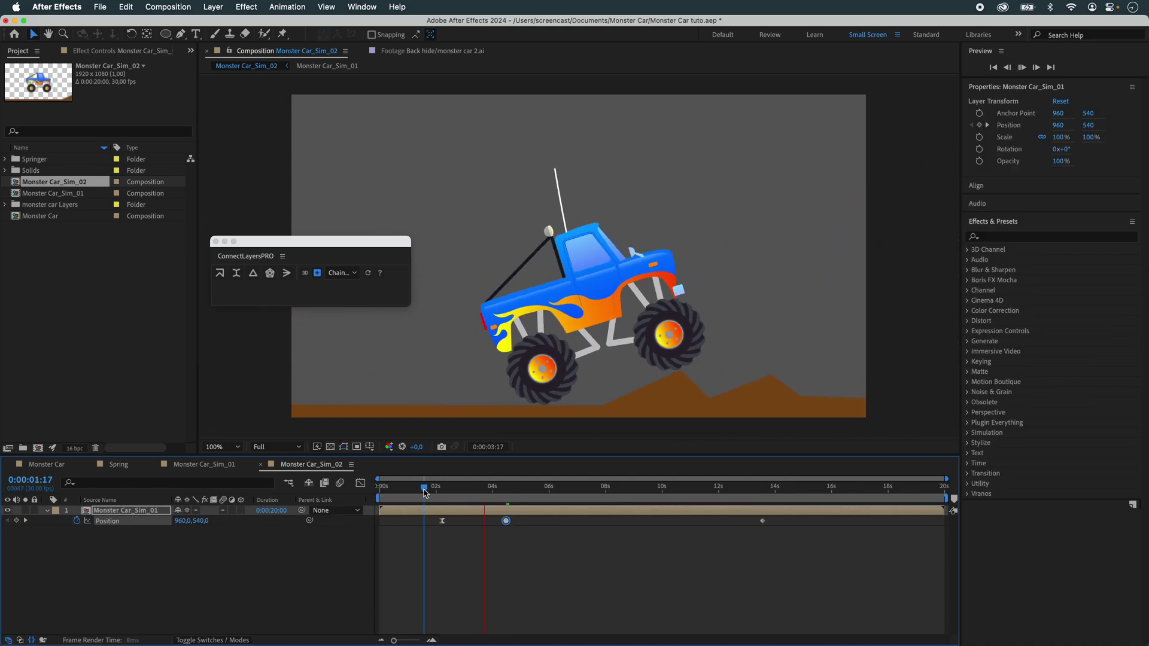
{"action": "left_click", "coordinate": [468, 491]}
{"action": "left_click_drag", "start_coordinate": [442, 521], "coordinate": [462, 502]}
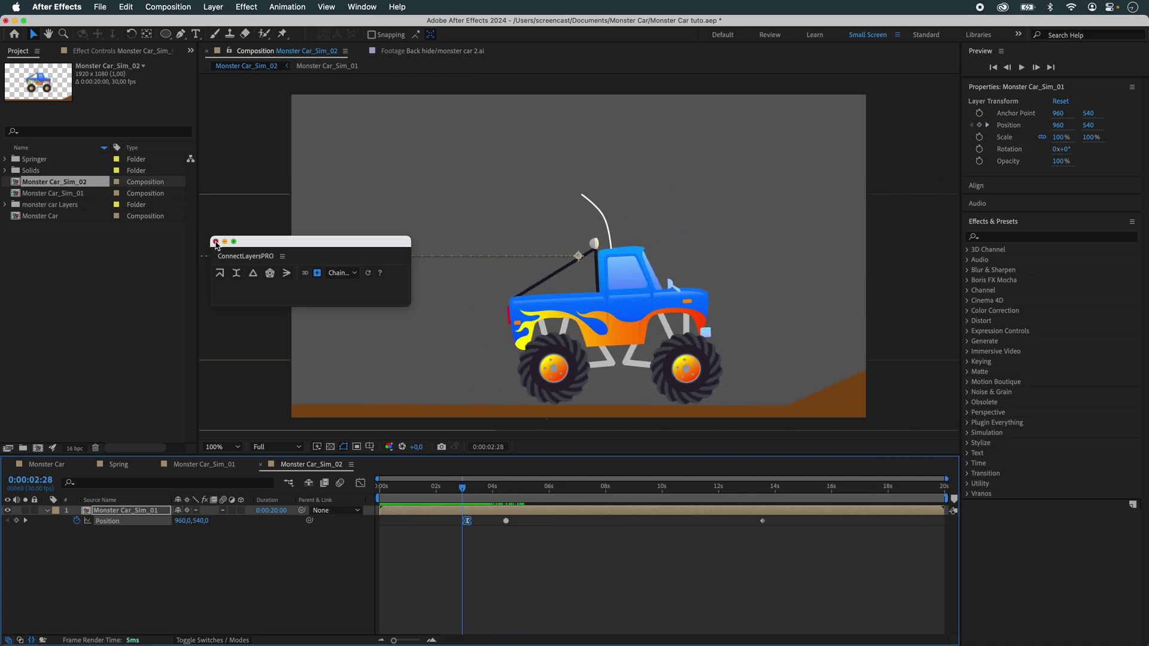
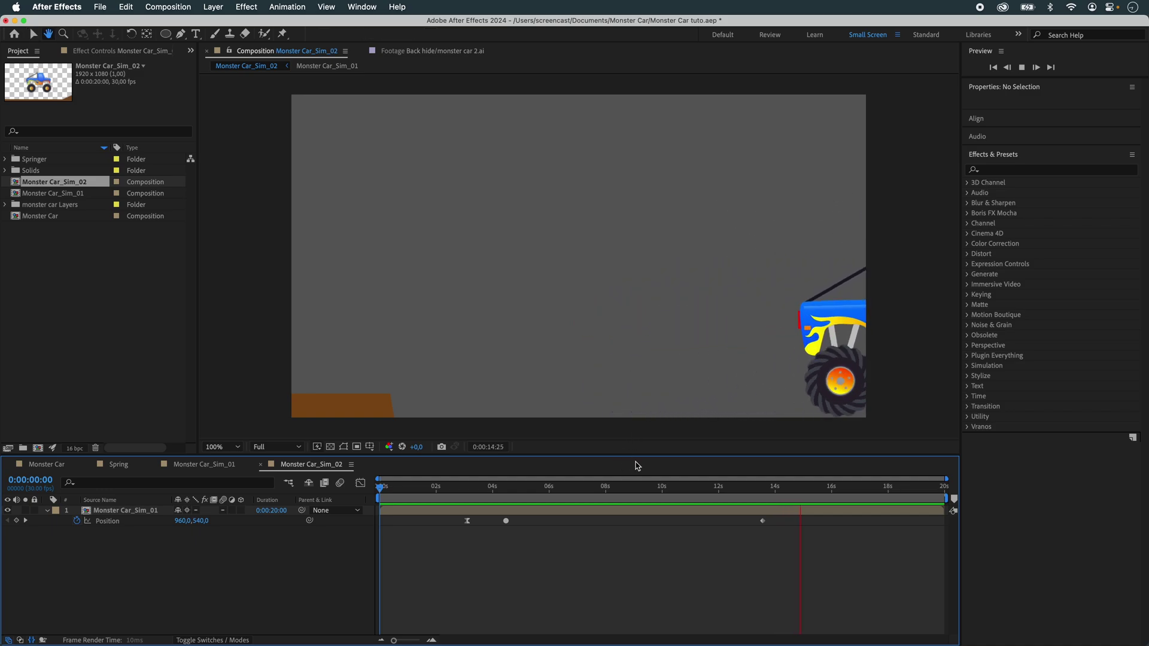
Preview the truck motion in Monster Car_Sim_02 from 0:00:02:02
{"action": "left_click_drag", "start_coordinate": [650, 486], "coordinate": [438, 480]}
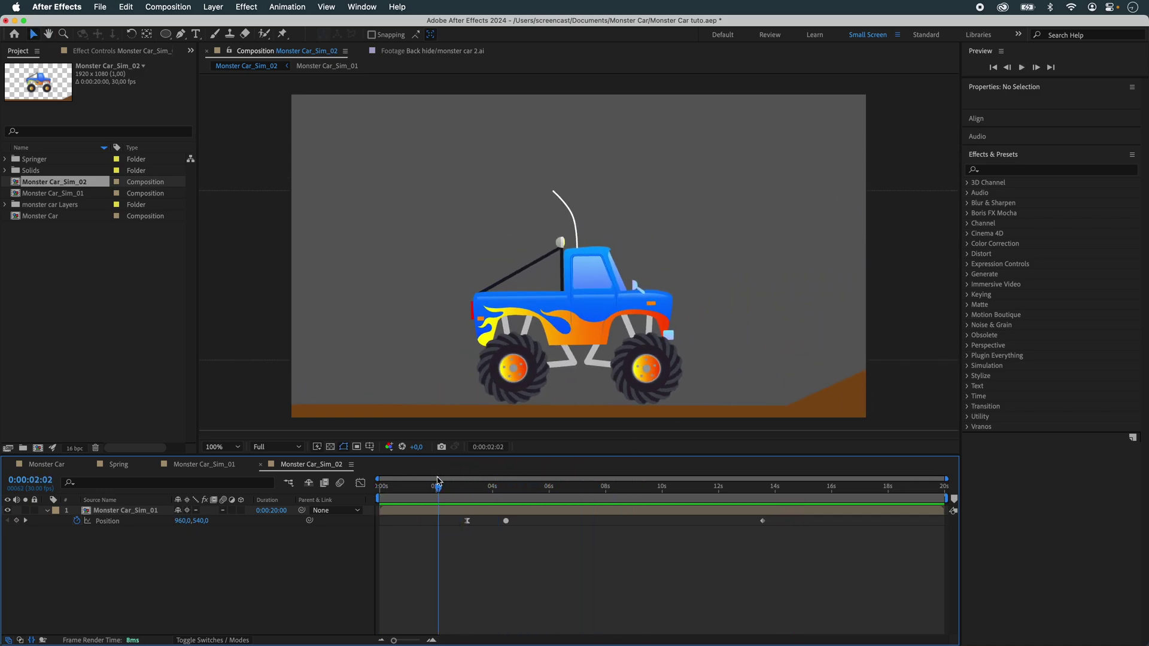
{"action": "key", "text": "space"}
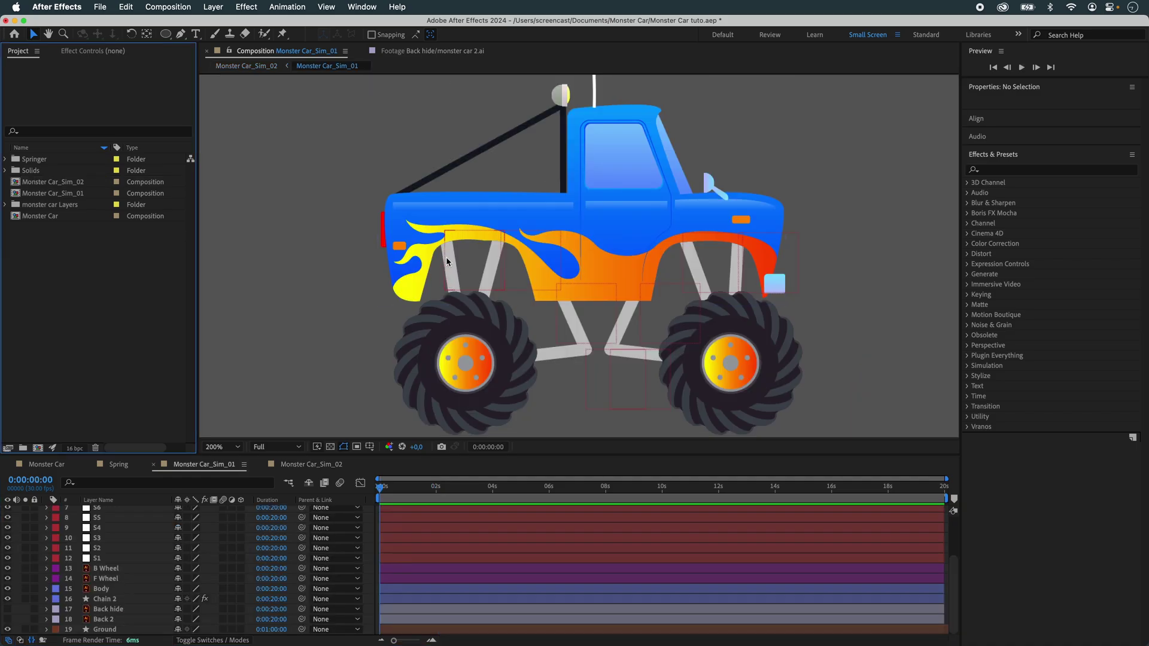
Open the Spring composition from the Springer folder and preview its animation
{"action": "left_click", "coordinate": [11, 160]}
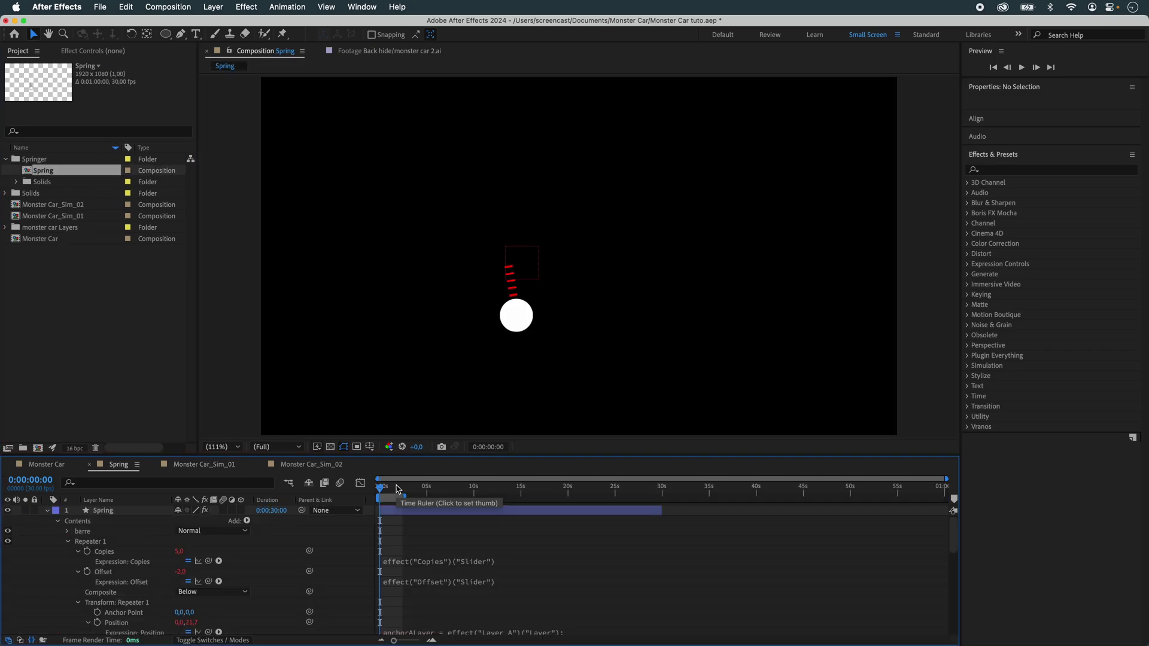
{"action": "key", "text": "space"}
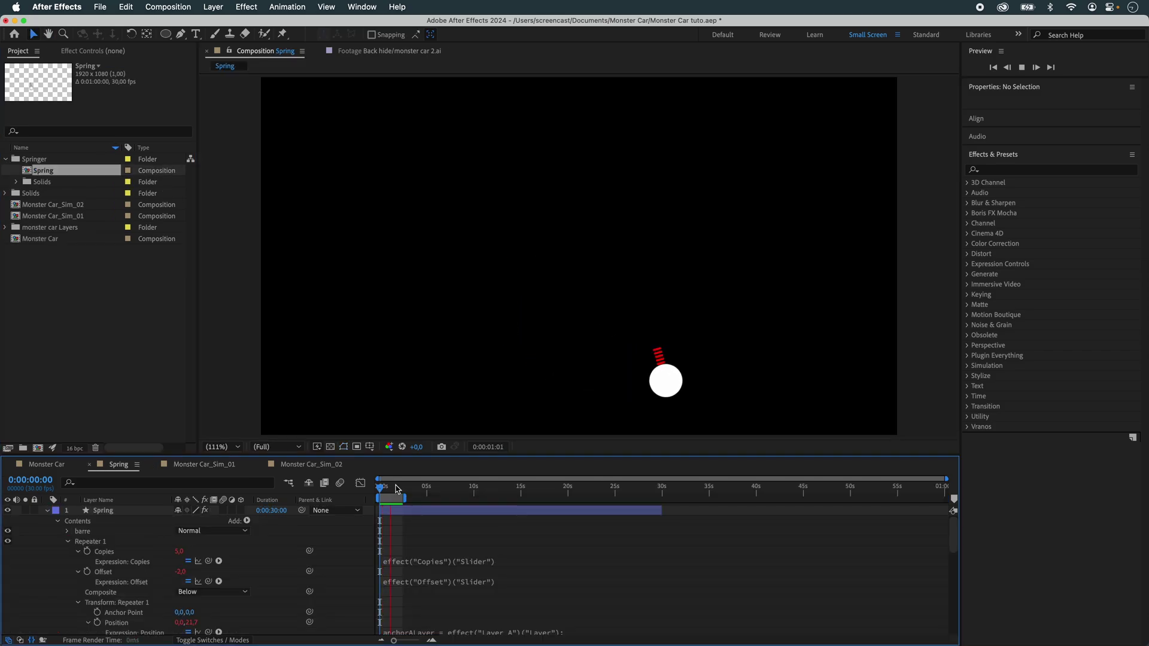
{"action": "key", "text": "space"}
Examine the Spring shape layer and the Anchor A and Anchor B layers it connects
{"action": "left_click", "coordinate": [109, 517]}
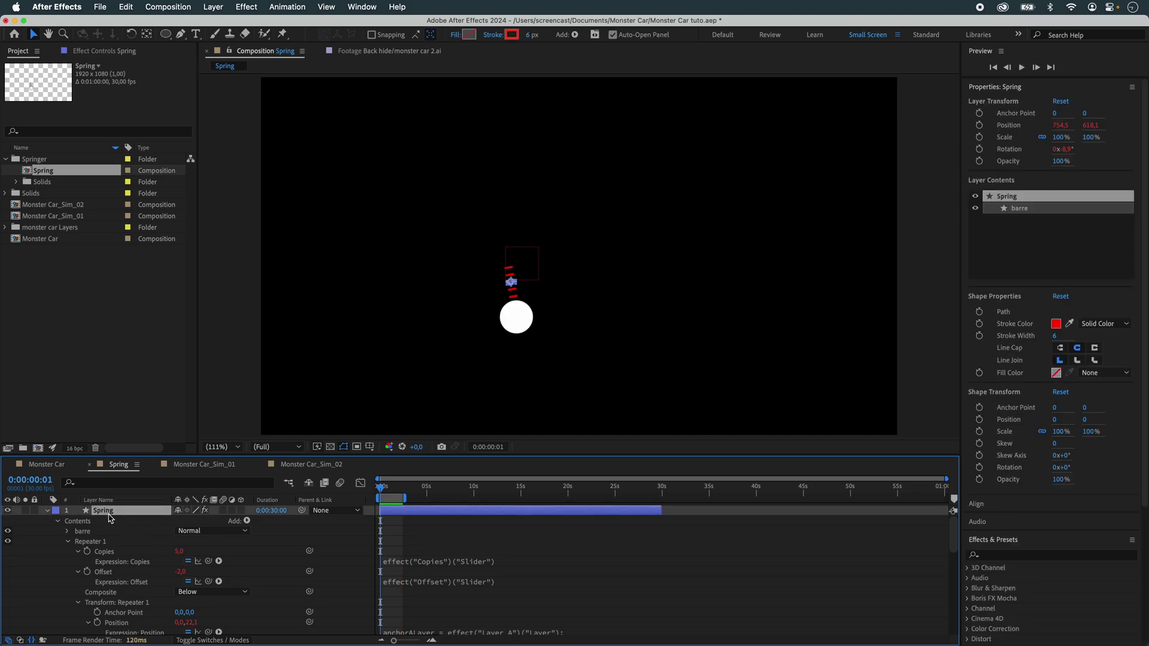
{"action": "left_click", "coordinate": [447, 336]}
{"action": "left_click", "coordinate": [540, 272]}
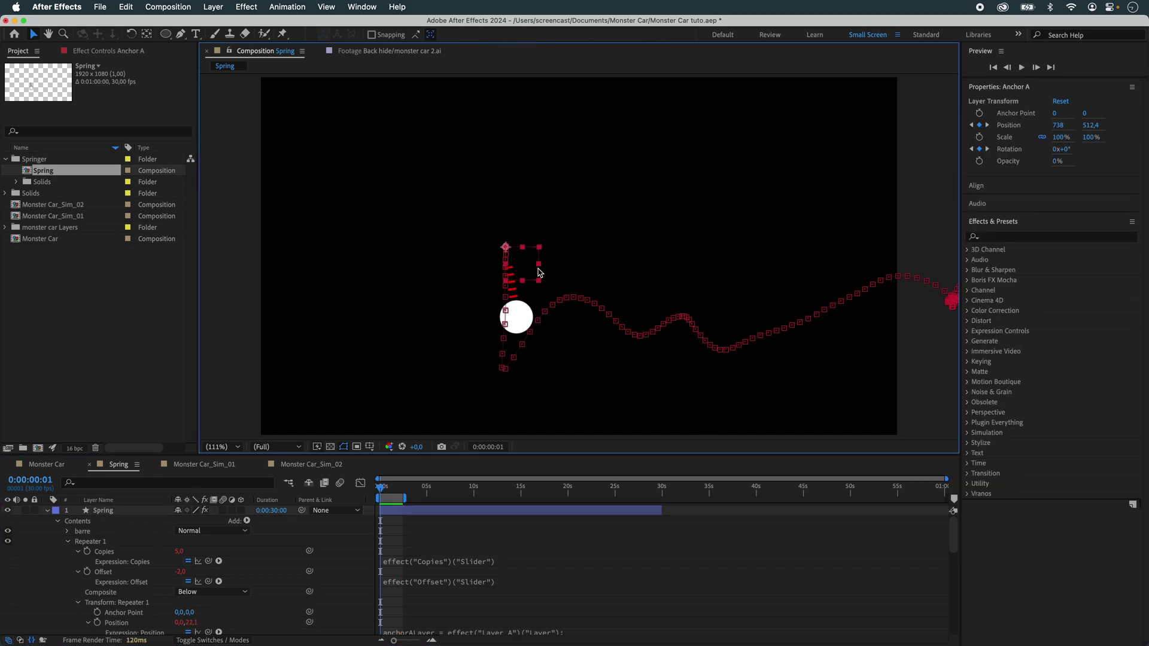
{"action": "left_click", "coordinate": [534, 317]}
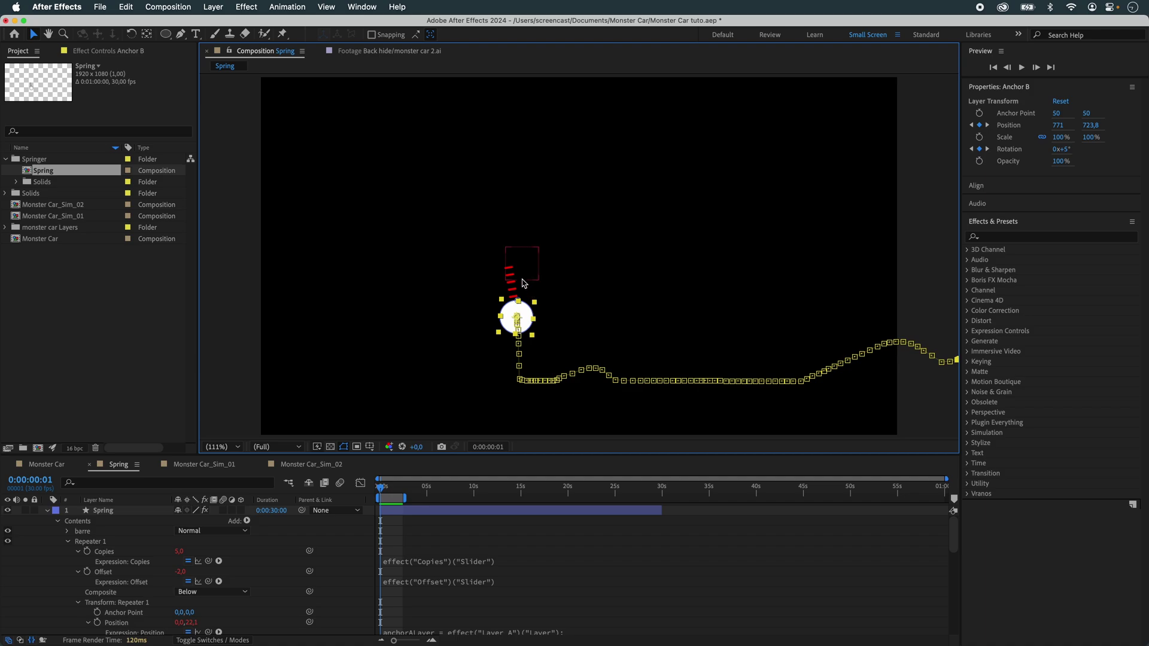
{"action": "left_click", "coordinate": [114, 513]}
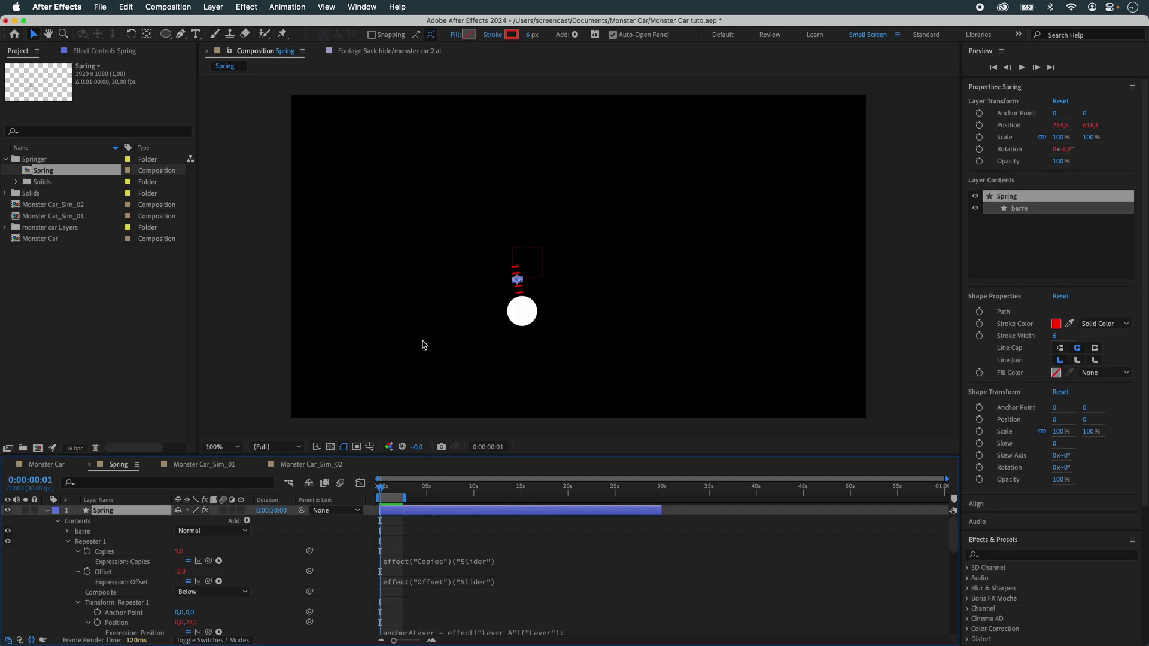
Examine up close how the red spring coils compress and stretch between the anchors during the first second
{"action": "scroll", "coordinate": [422, 345], "scroll_direction": "up", "scroll_amount": 5}
{"action": "left_click_drag", "start_coordinate": [405, 368], "coordinate": [519, 274]}
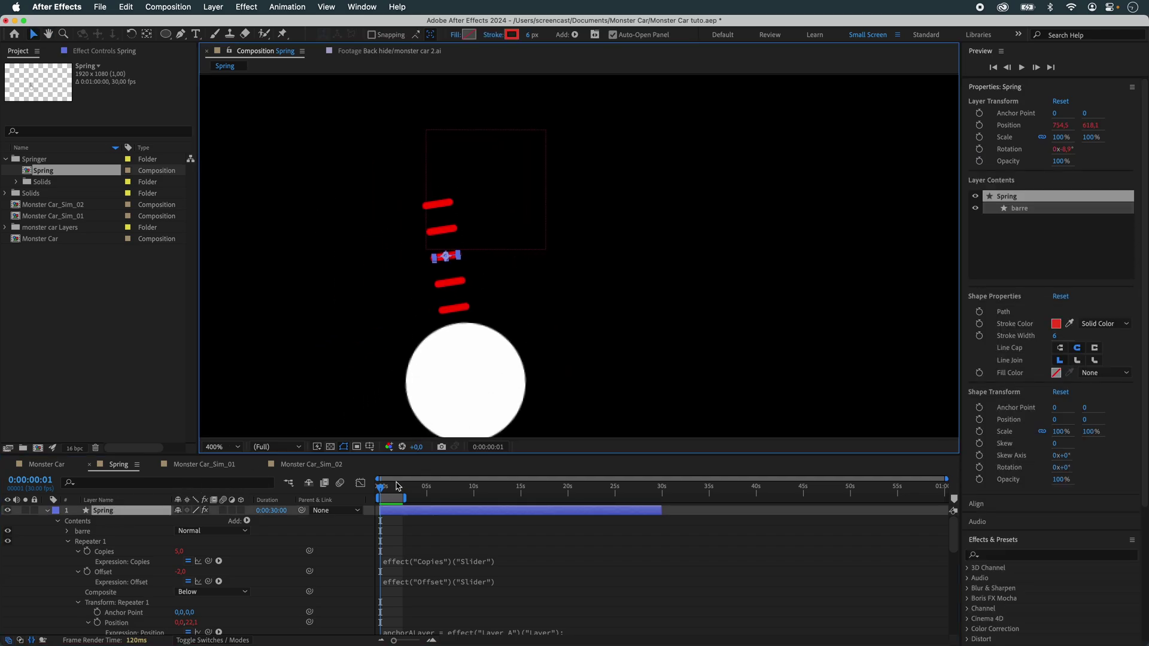
{"action": "left_click_drag", "start_coordinate": [382, 489], "coordinate": [384, 489]}
{"action": "key", "text": "space"}
{"action": "left_click_drag", "start_coordinate": [527, 377], "coordinate": [432, 249]}
{"action": "left_click_drag", "start_coordinate": [477, 325], "coordinate": [433, 134]}
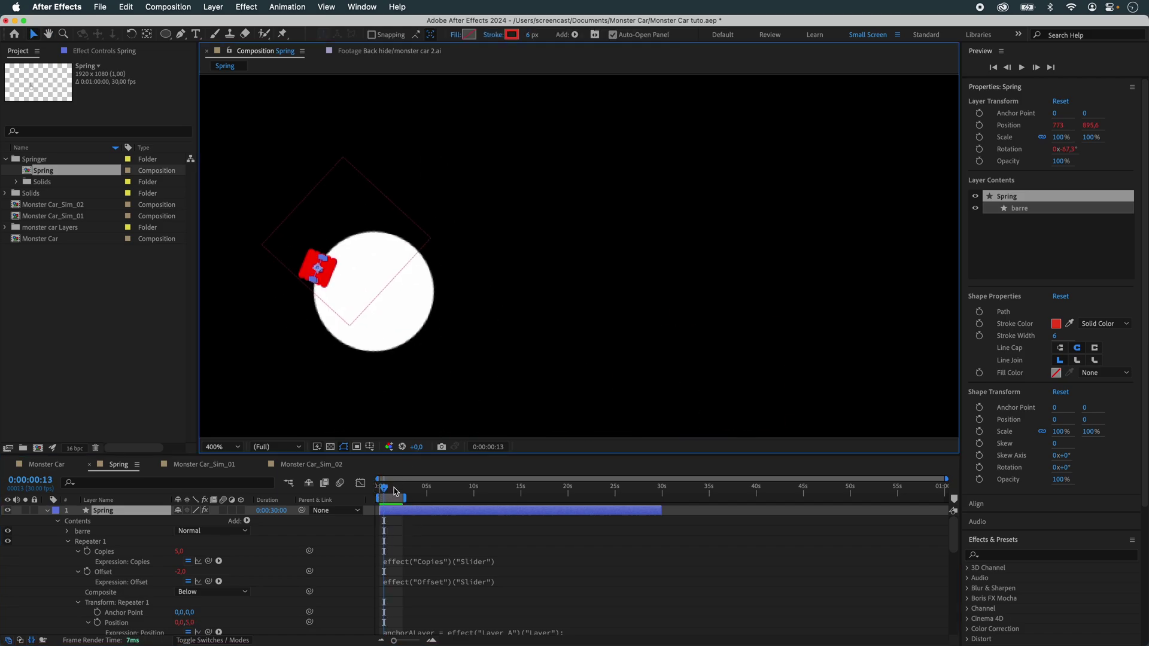
{"action": "left_click_drag", "start_coordinate": [395, 491], "coordinate": [388, 487]}
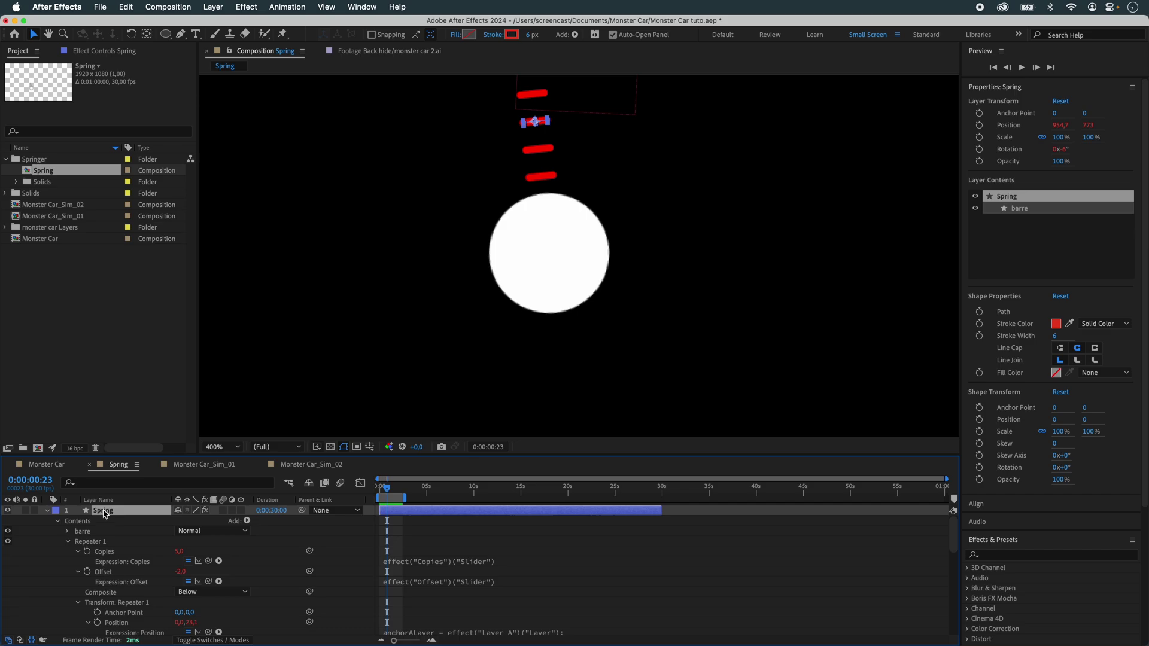
Copy the Spring layer into Monster Car_Sim_01, placing it directly above the Chain 2 layer
{"action": "left_click", "coordinate": [47, 512]}
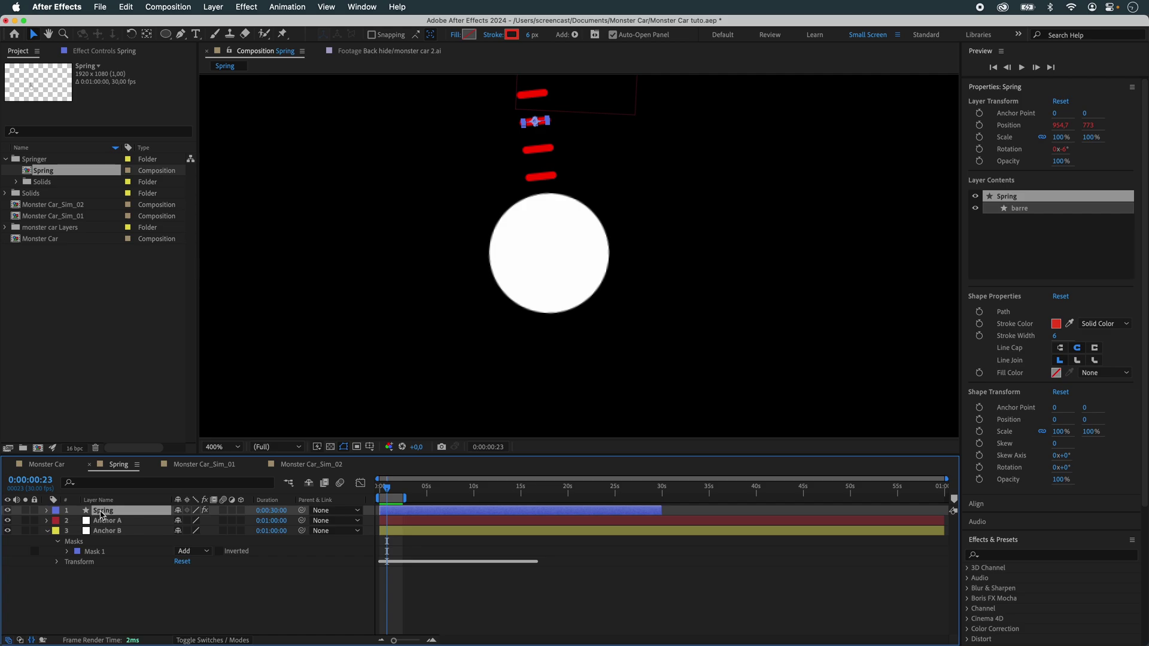
{"action": "left_click", "coordinate": [332, 604]}
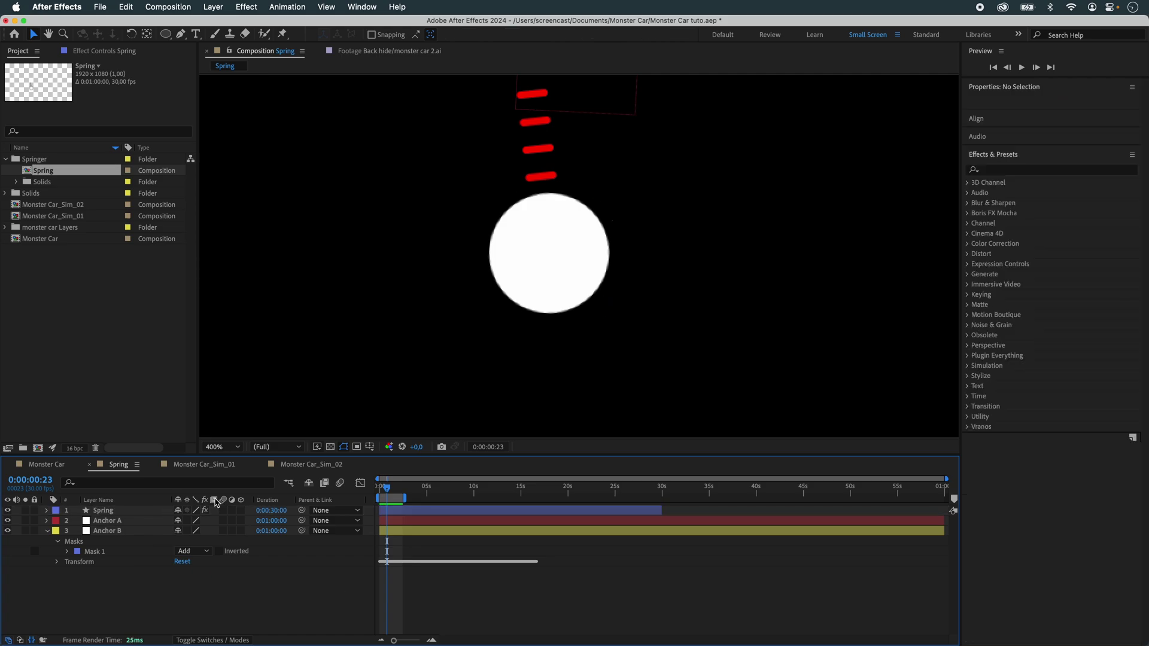
{"action": "left_click", "coordinate": [233, 465]}
{"action": "scroll", "coordinate": [133, 552], "scroll_direction": "up", "scroll_amount": 3}
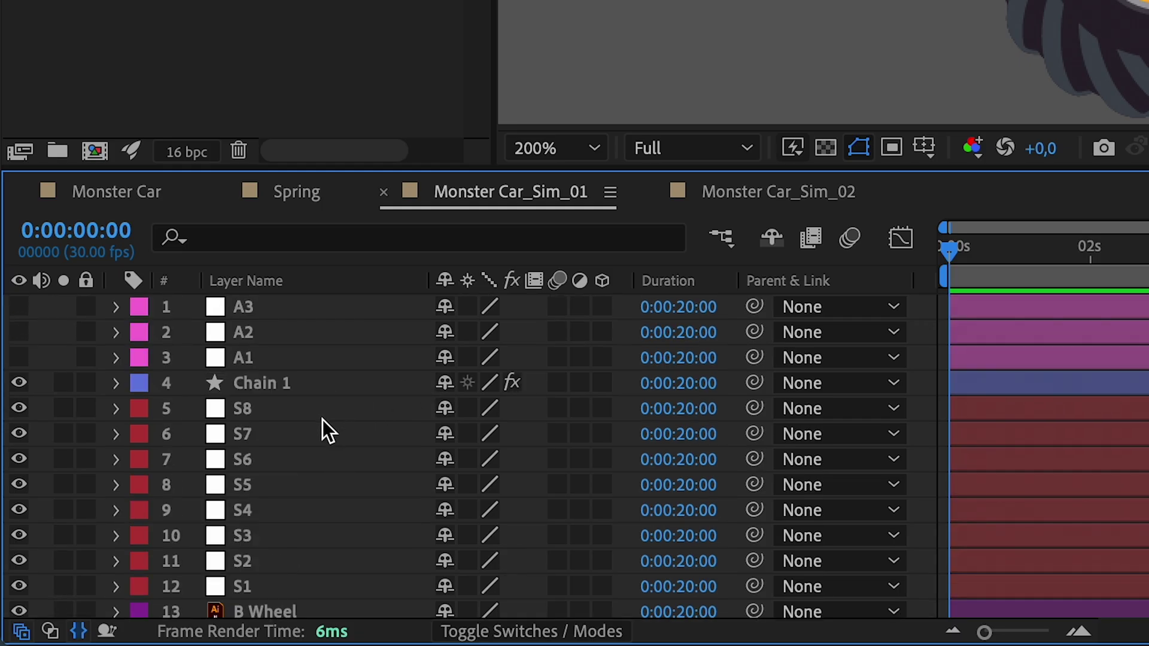
{"action": "scroll", "coordinate": [318, 422], "scroll_direction": "down", "scroll_amount": 3}
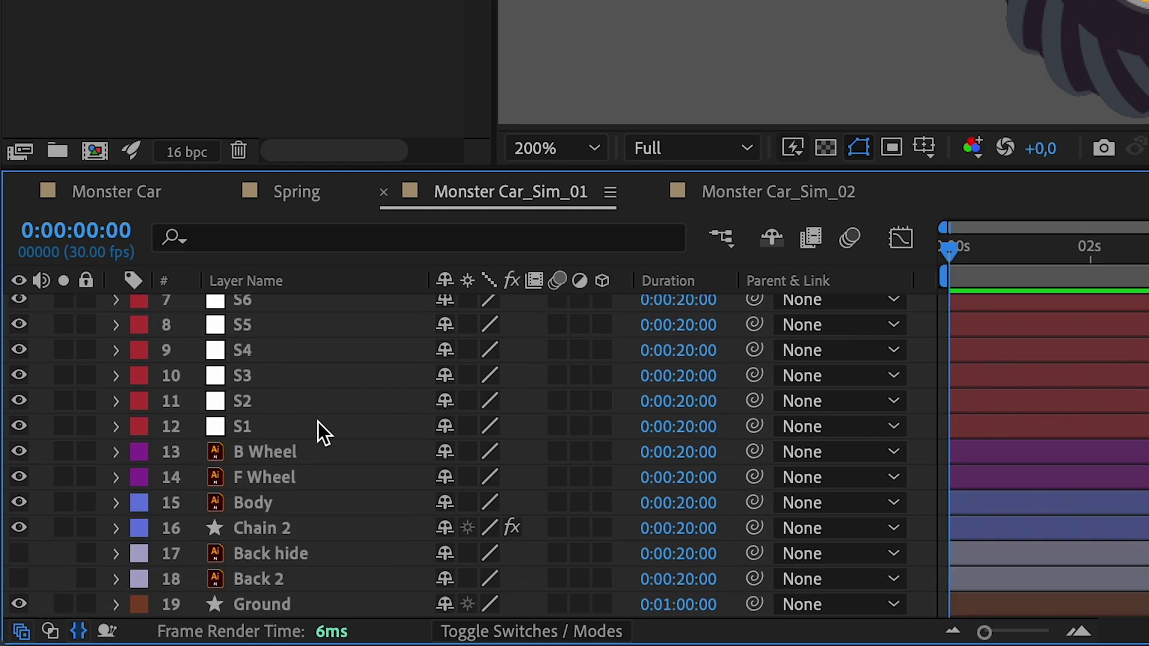
{"action": "left_click", "coordinate": [279, 526]}
{"action": "key", "text": "ctrl+v"}
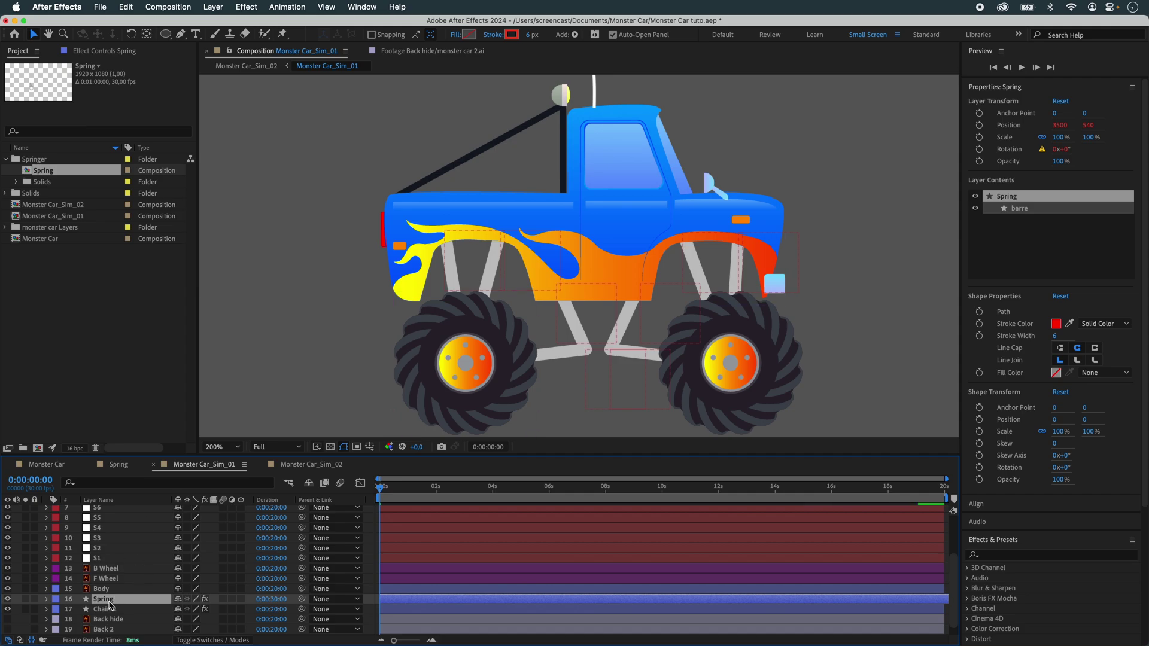
Set the Spring layer's Layer B control to B Wheel and its Layer A control to S1
{"action": "left_click", "coordinate": [91, 53]}
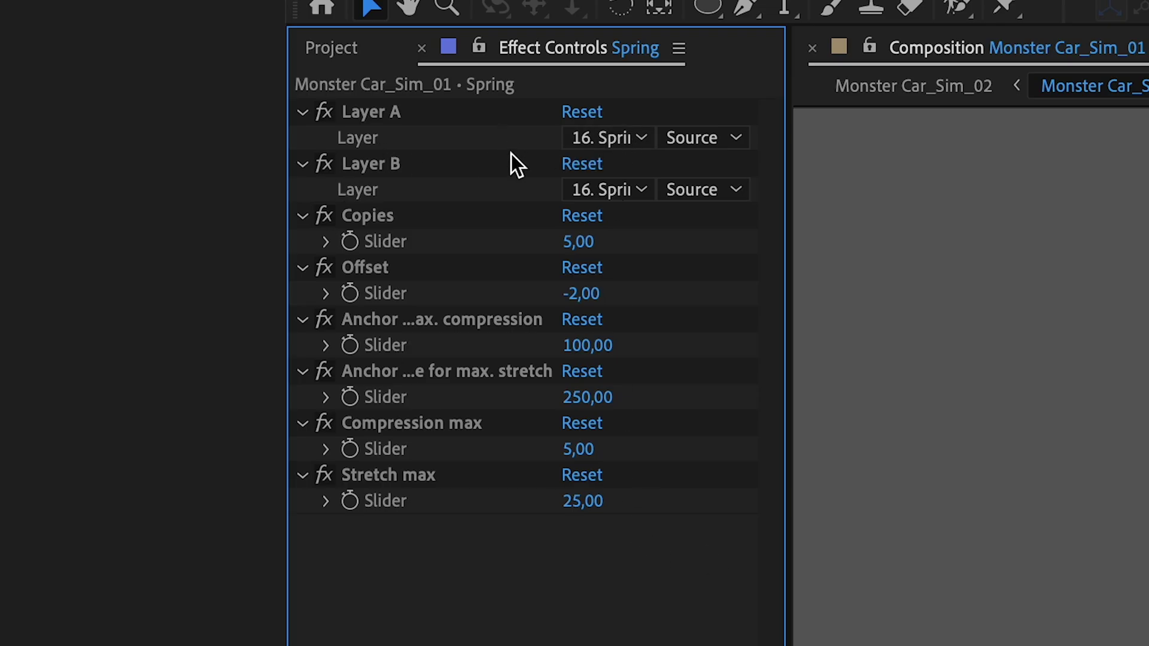
{"action": "left_click", "coordinate": [614, 192]}
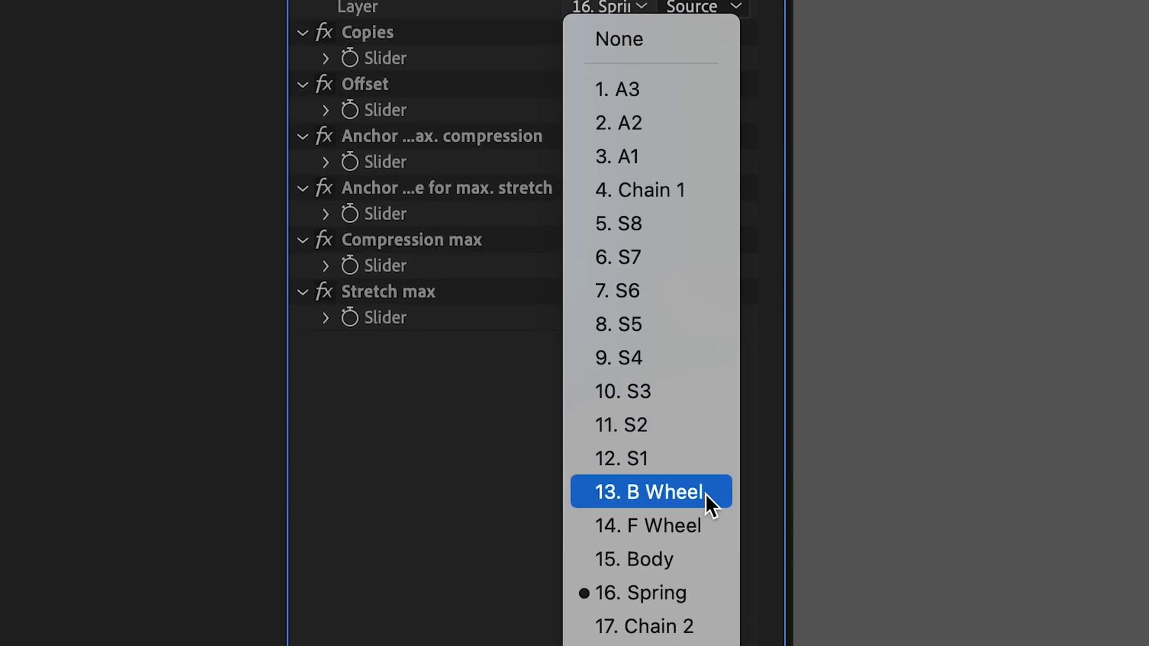
{"action": "left_click", "coordinate": [705, 444]}
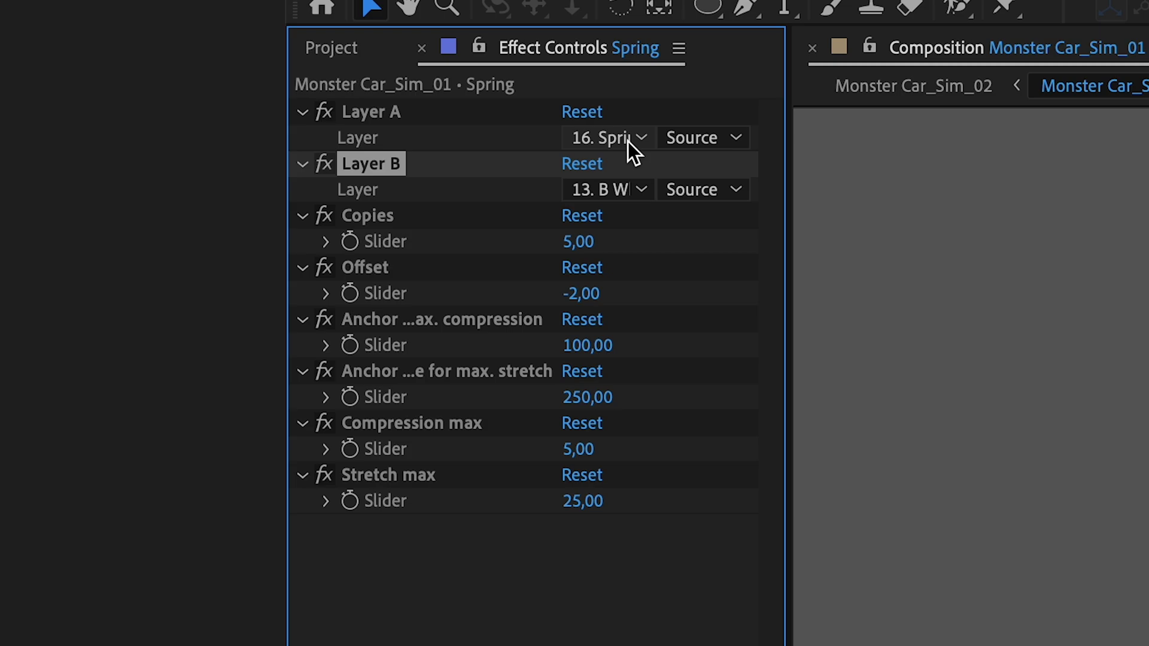
{"action": "left_click", "coordinate": [627, 141]}
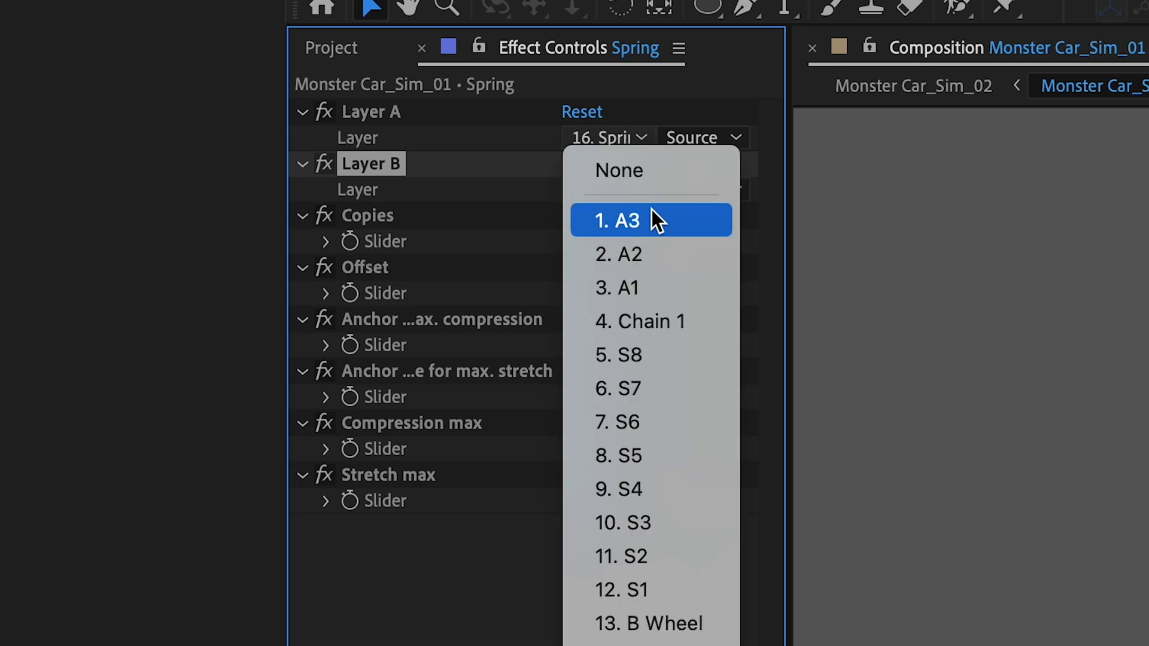
{"action": "left_click", "coordinate": [670, 590]}
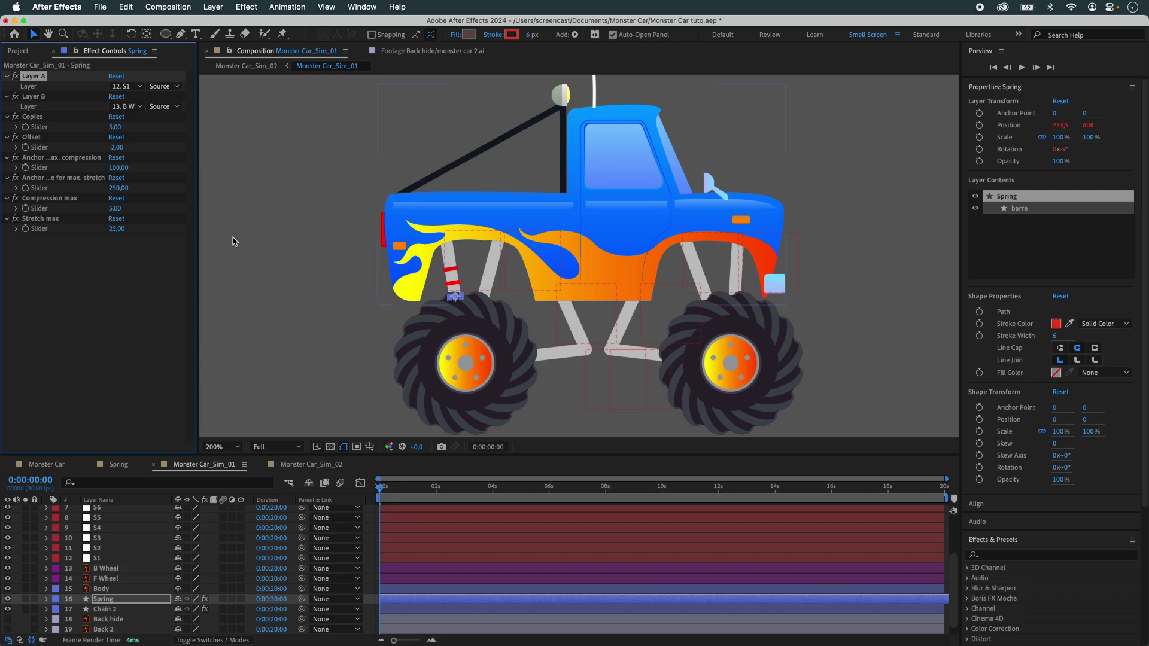
Set the Spring layer's Offset slider to -3.80 so the coils cover the rear suspension arm
{"action": "mouse_move", "coordinate": [113, 148]}
{"action": "left_mouse_down"}
{"action": "mouse_move", "coordinate": [90, 149]}
{"action": "mouse_move", "coordinate": [143, 167]}
{"action": "mouse_move", "coordinate": [118, 175]}
{"action": "mouse_move", "coordinate": [108, 151]}
{"action": "mouse_move", "coordinate": [123, 151]}
{"action": "mouse_move", "coordinate": [99, 151]}
{"action": "mouse_move", "coordinate": [127, 165]}
{"action": "left_mouse_up"}
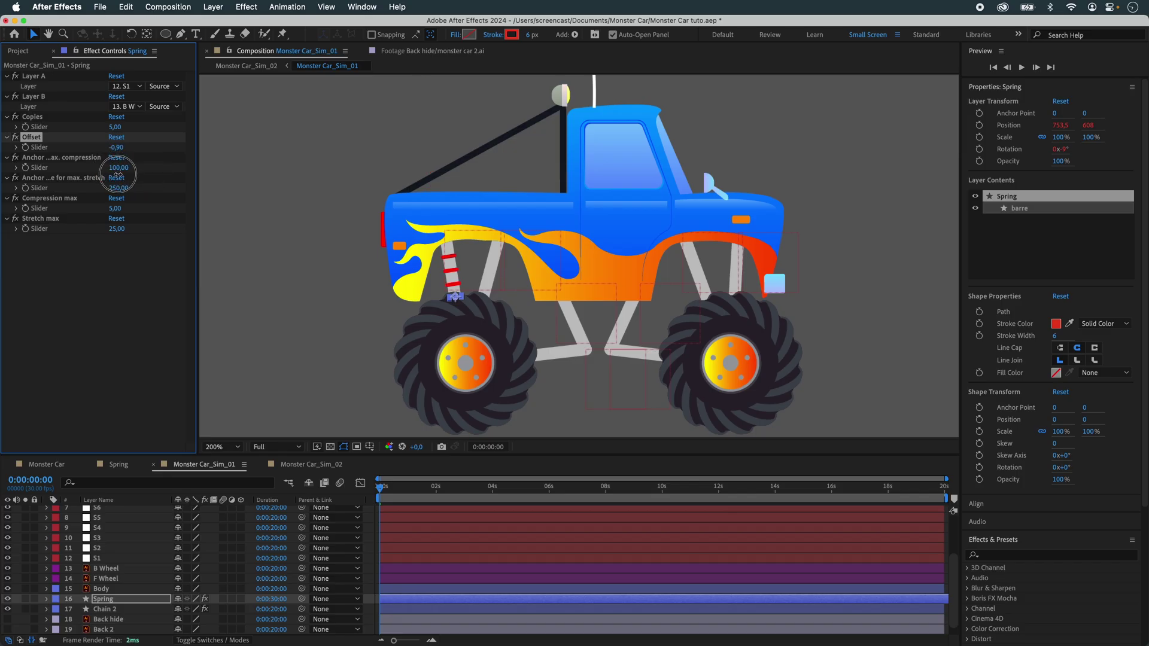
{"action": "key", "text": "super+z"}
{"action": "key", "text": "super+z"}
{"action": "key", "text": "super+z"}
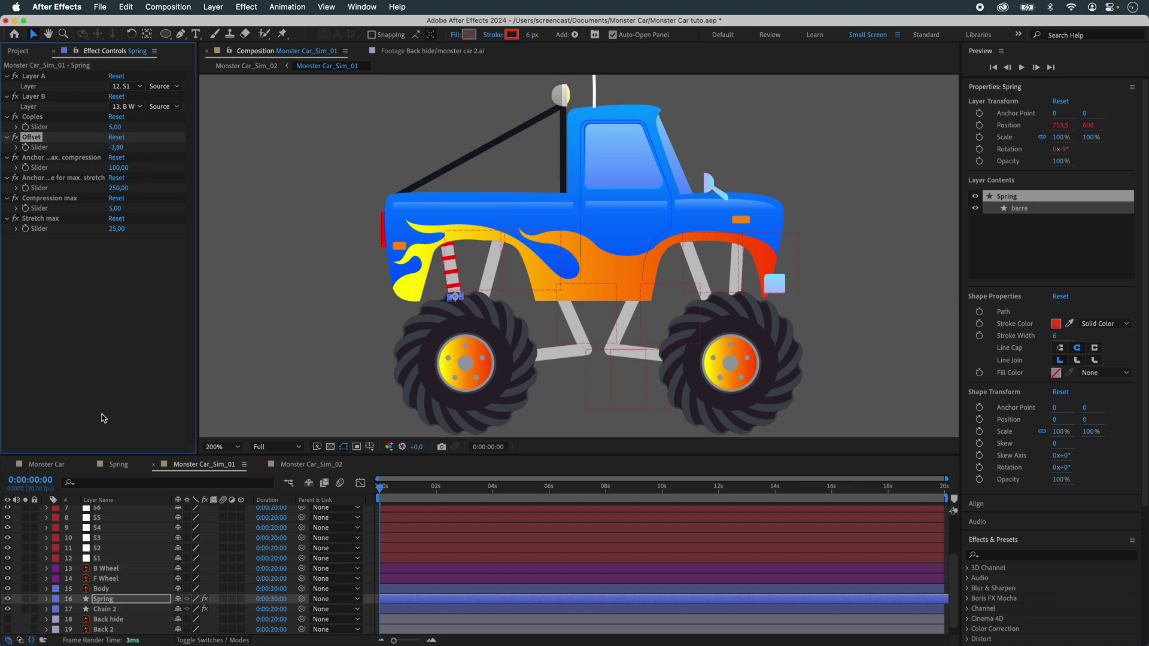
Duplicate the Spring layer and set the copy's Layer A control to S2
{"action": "left_click", "coordinate": [110, 602]}
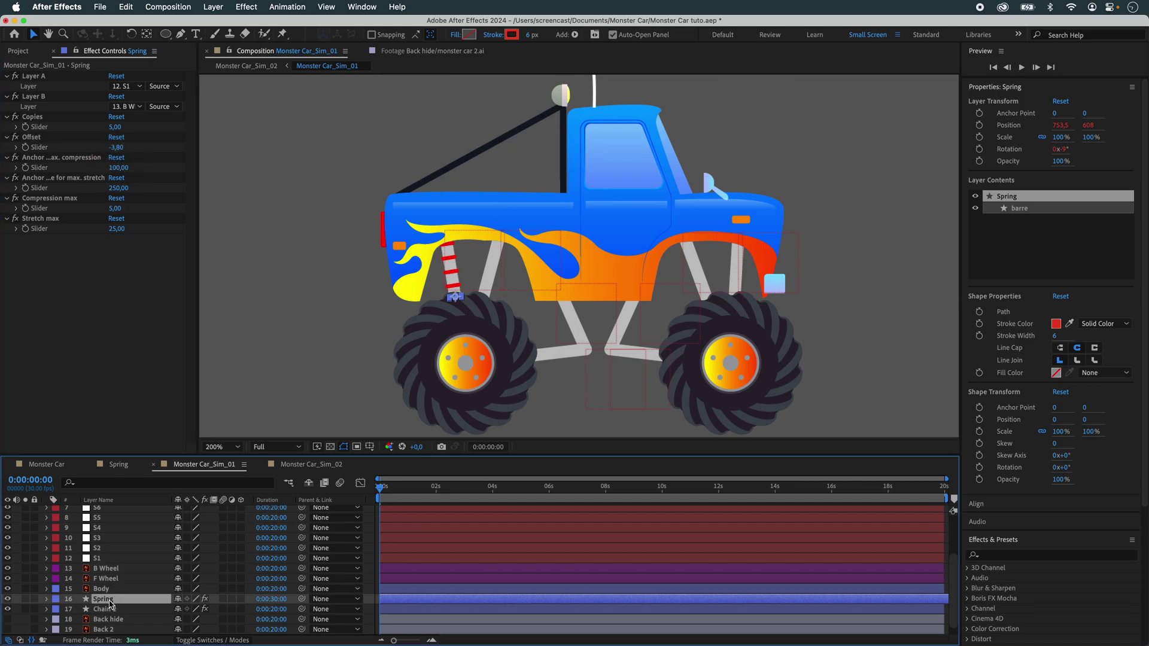
{"action": "key", "text": "super+d"}
{"action": "left_click", "coordinate": [126, 86]}
{"action": "left_click", "coordinate": [149, 250]}
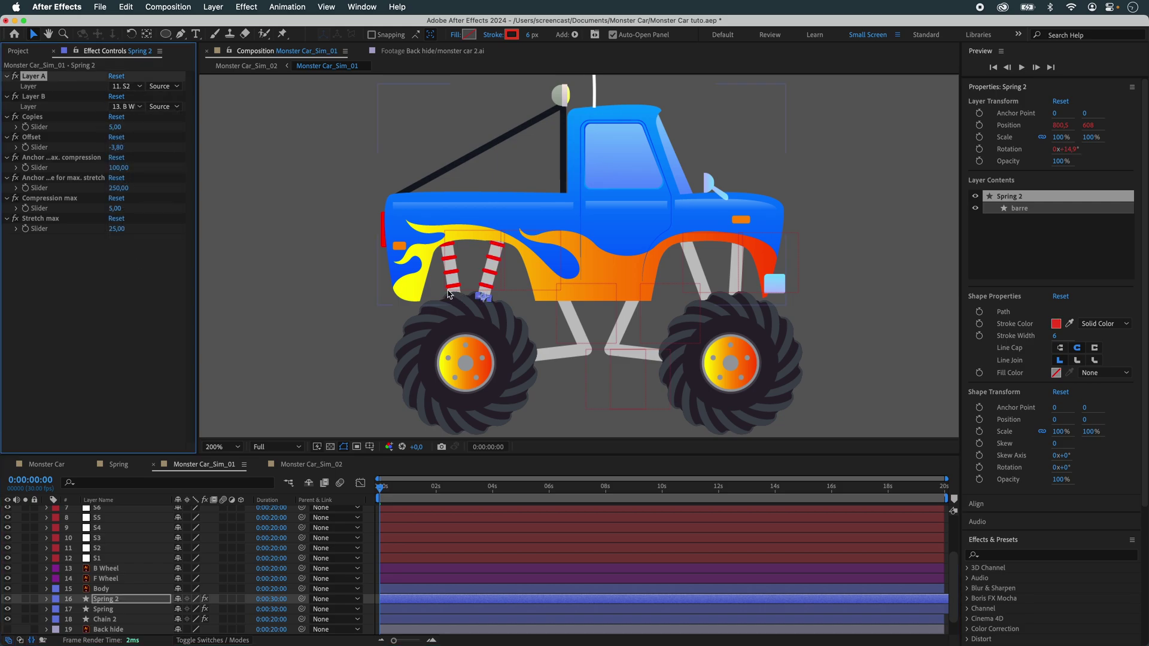
Duplicate the Spring 2 layer and set the copy's Layer A control to S7 for the lower rear arm
{"action": "left_click", "coordinate": [120, 599]}
{"action": "key", "text": "super+d"}
{"action": "left_click", "coordinate": [129, 86]}
{"action": "left_click", "coordinate": [153, 238]}
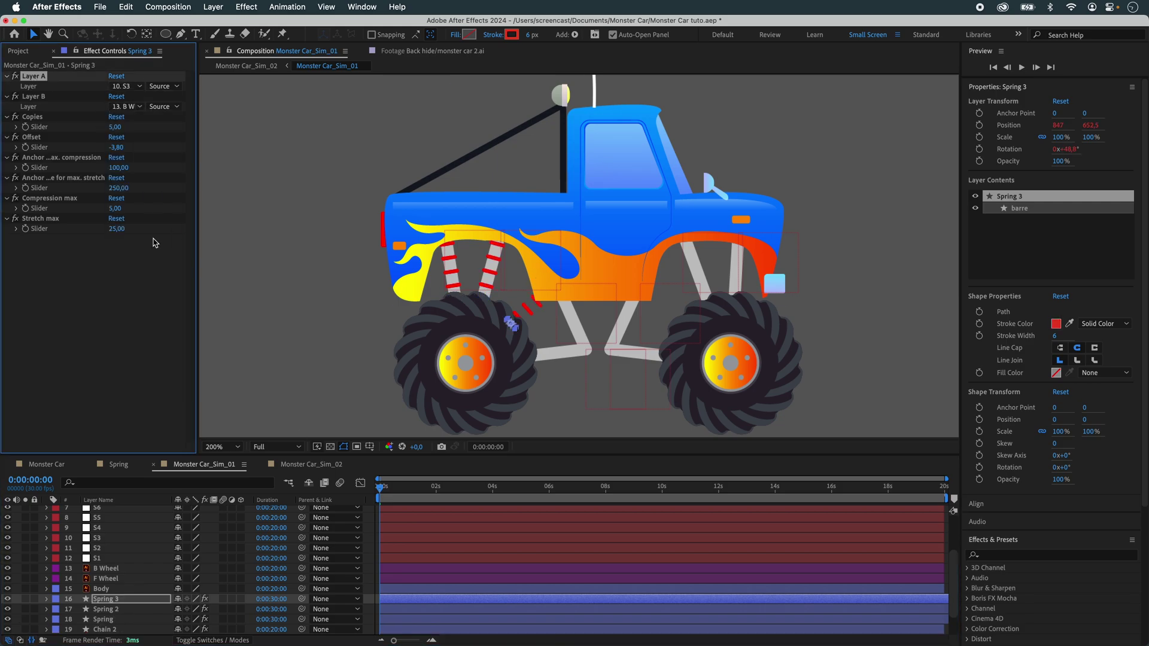
{"action": "left_click", "coordinate": [619, 394]}
{"action": "scroll", "coordinate": [119, 599], "scroll_direction": "down", "scroll_amount": 3}
{"action": "left_click", "coordinate": [118, 625]}
{"action": "left_click", "coordinate": [129, 86]}
{"action": "left_click", "coordinate": [132, 184]}
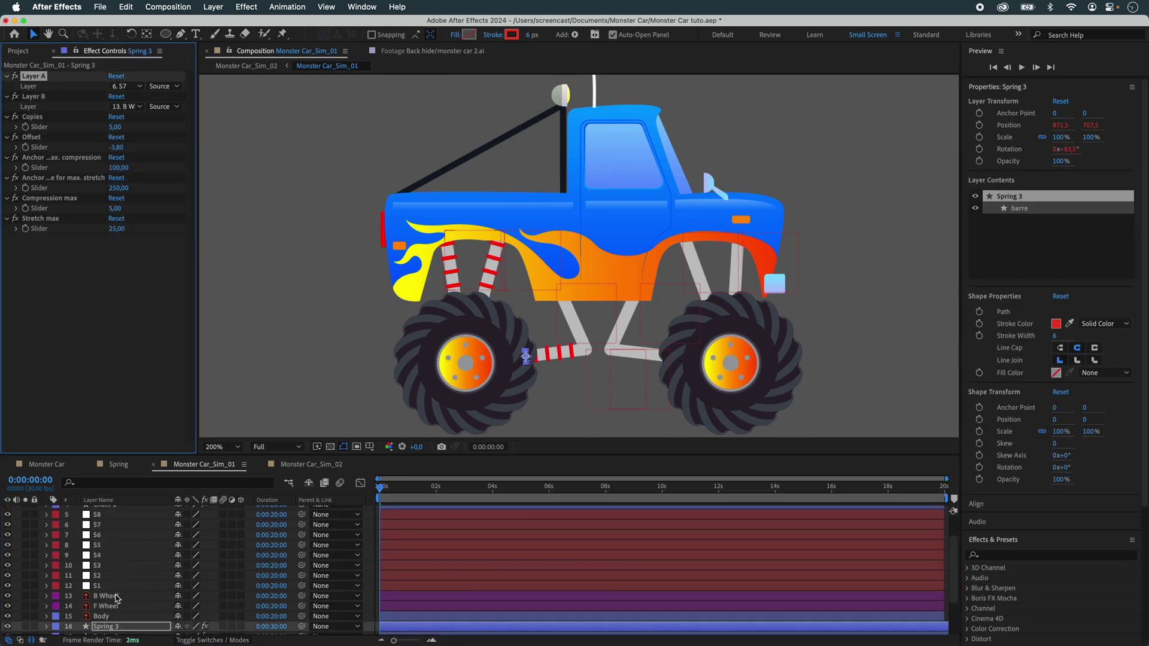
Duplicate the Spring 3 layer and link the copy between S7 as Layer A and S3 as Layer B
{"action": "key", "text": "super+d"}
{"action": "left_click", "coordinate": [129, 86]}
{"action": "left_click", "coordinate": [153, 211]}
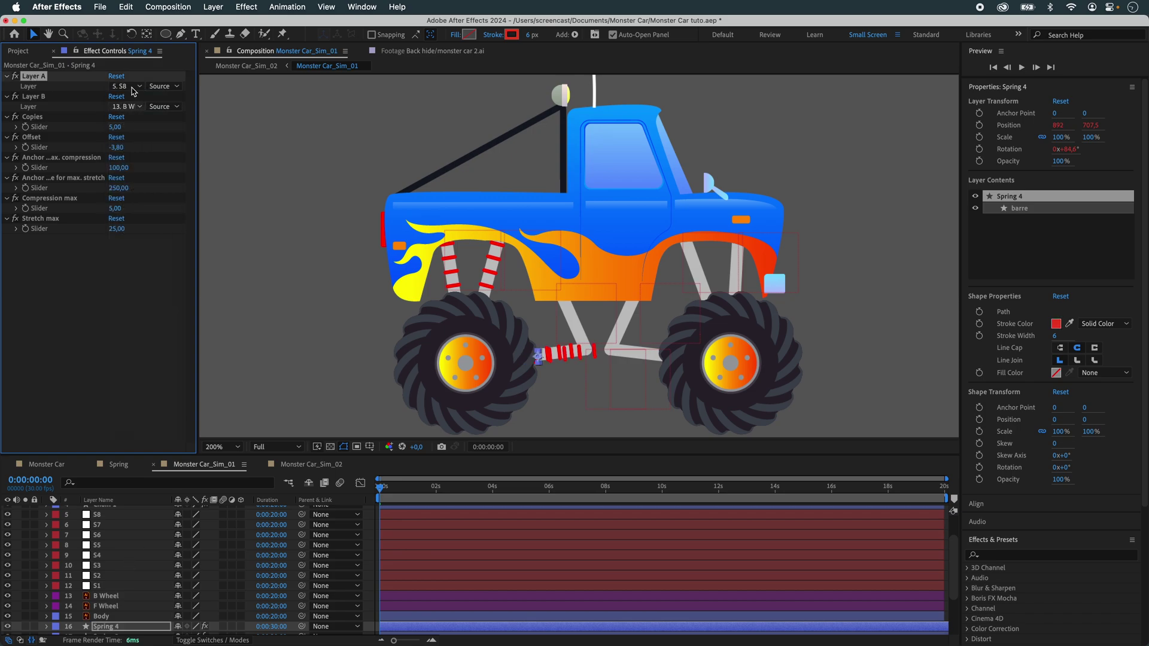
{"action": "left_click", "coordinate": [128, 106]}
{"action": "left_click", "coordinate": [154, 310]}
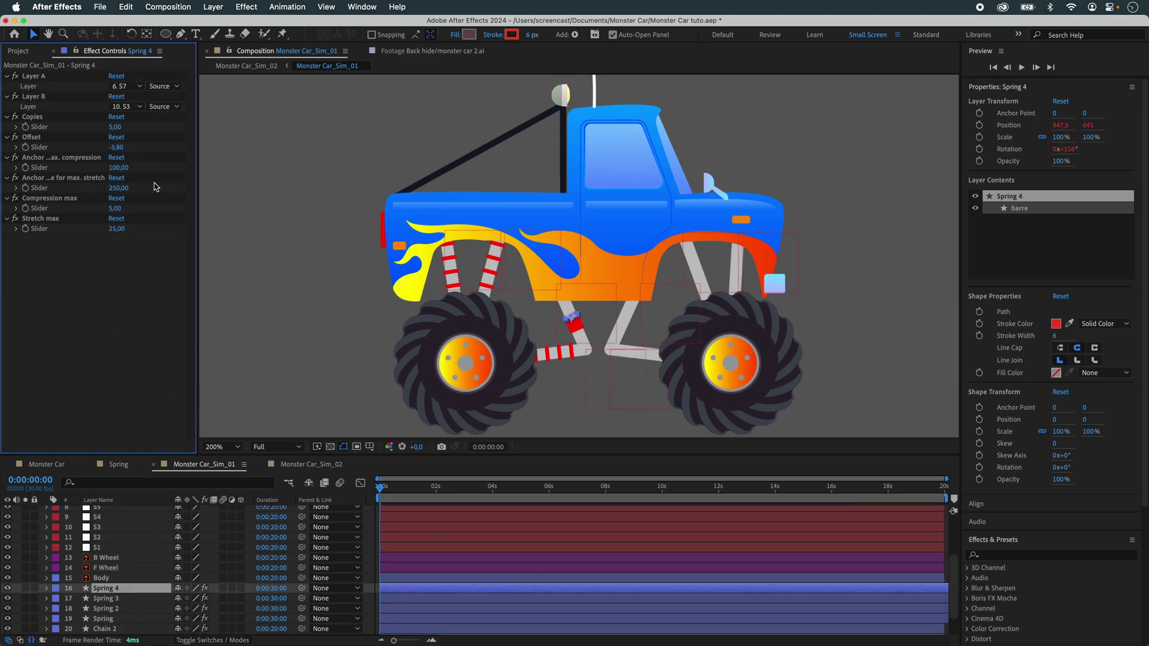
Set Spring 4's anchor distance for max. stretch to 148 and its Offset to -3.10
{"action": "left_click_drag", "start_coordinate": [118, 188], "coordinate": [72, 198]}
{"action": "left_click", "coordinate": [117, 208]}
{"action": "left_click", "coordinate": [117, 147]}
{"action": "left_click", "coordinate": [61, 149]}
{"action": "mouse_move", "coordinate": [114, 147]}
{"action": "left_mouse_down"}
{"action": "mouse_move", "coordinate": [128, 149]}
{"action": "mouse_move", "coordinate": [101, 148]}
{"action": "left_mouse_up"}
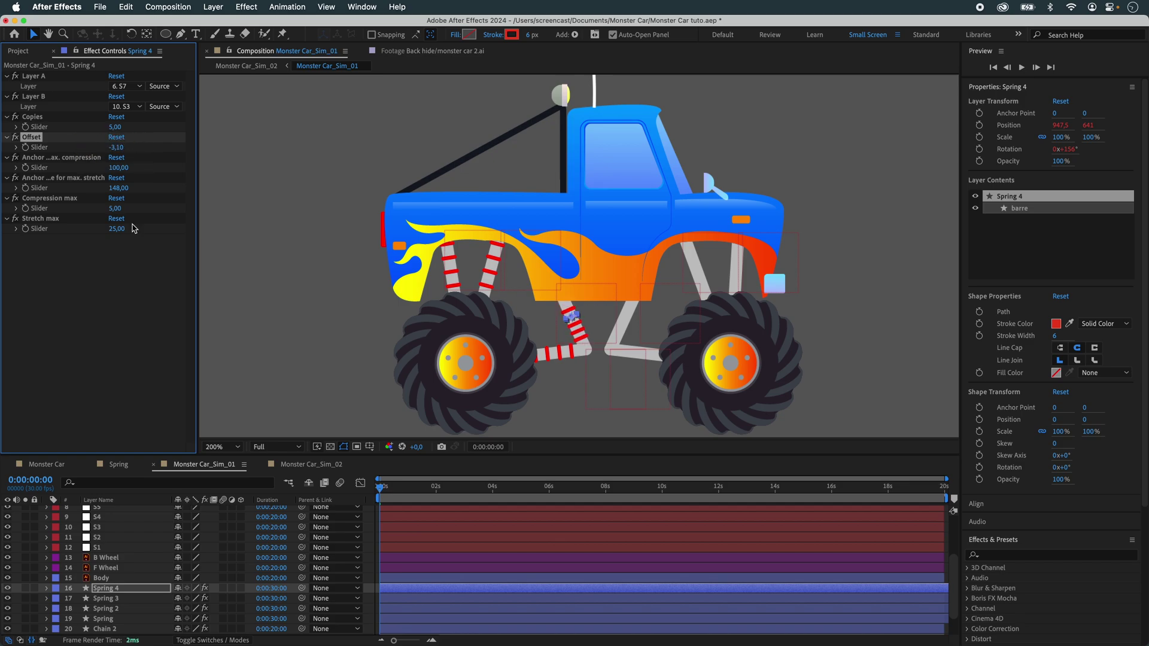
{"action": "left_click", "coordinate": [78, 118]}
Duplicate the Spring 4 layer and link the copy between S8 as Layer A and S4 as Layer B
{"action": "left_click", "coordinate": [126, 589]}
{"action": "left_click", "coordinate": [619, 383]}
{"action": "left_click", "coordinate": [654, 321]}
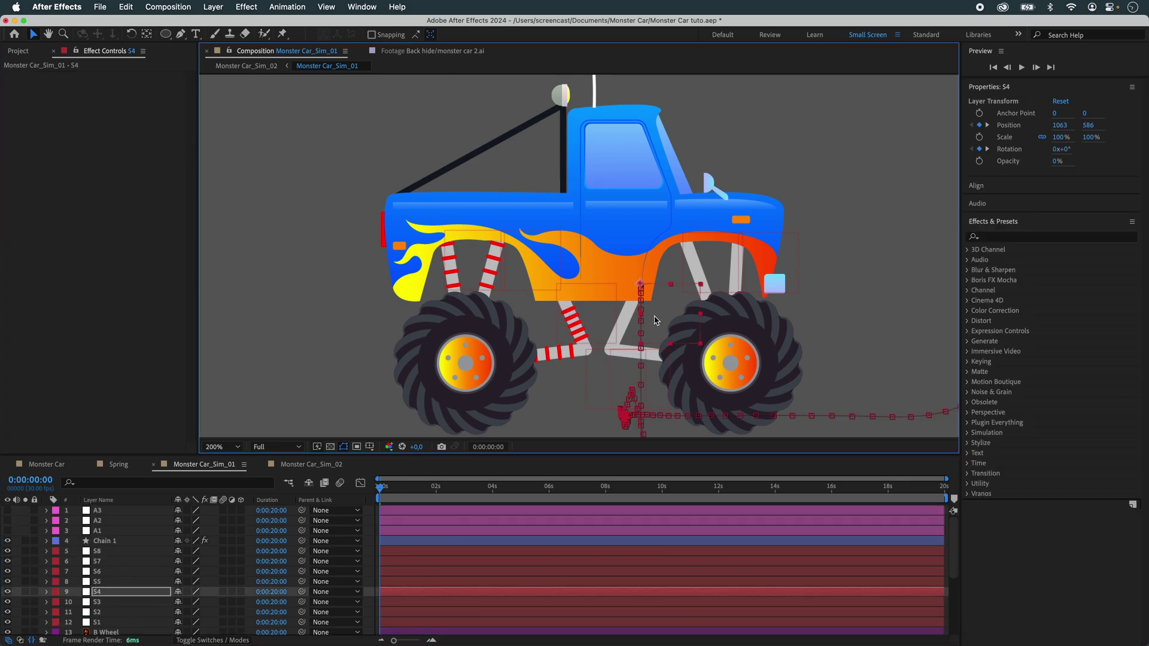
{"action": "scroll", "coordinate": [122, 548], "scroll_direction": "down", "scroll_amount": 5}
{"action": "left_click", "coordinate": [114, 548]}
{"action": "key", "text": "super+d"}
{"action": "left_click", "coordinate": [127, 86]}
{"action": "left_click", "coordinate": [153, 171]}
{"action": "left_click", "coordinate": [135, 106]}
{"action": "left_click", "coordinate": [133, 243]}
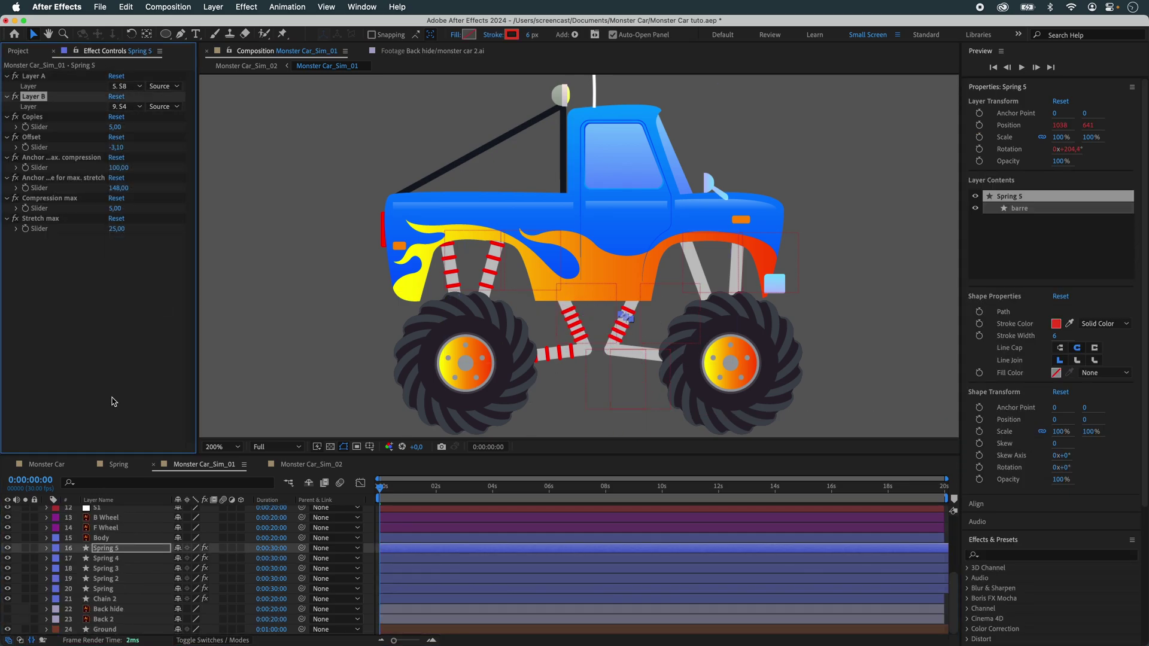
Duplicate the Spring 3 layer and link the copy between S8 as Layer A and F Wheel as Layer B
{"action": "key", "text": "ctrl+d"}
{"action": "left_click_drag", "start_coordinate": [154, 551], "coordinate": [160, 568]}
{"action": "left_click", "coordinate": [137, 86]}
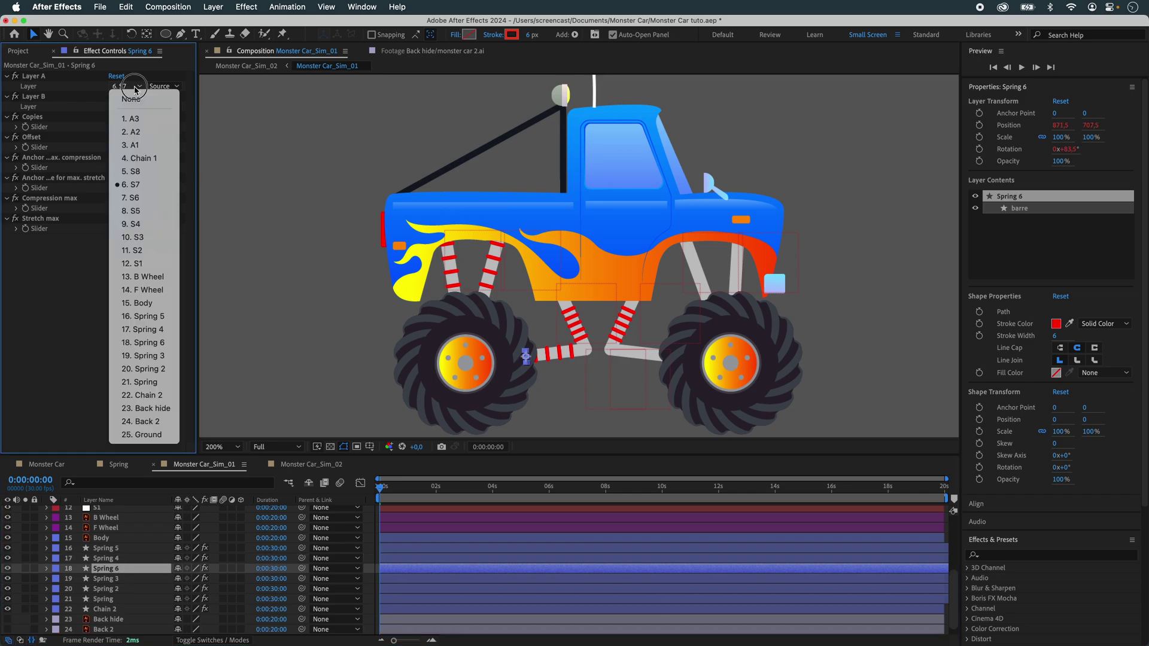
{"action": "left_click", "coordinate": [132, 171]}
{"action": "left_click", "coordinate": [133, 107]}
{"action": "left_click", "coordinate": [140, 304]}
Duplicate the Spring 6 layer and set the copy's Layer A control to S6
{"action": "left_click", "coordinate": [113, 568]}
{"action": "key", "text": "ctrl+d"}
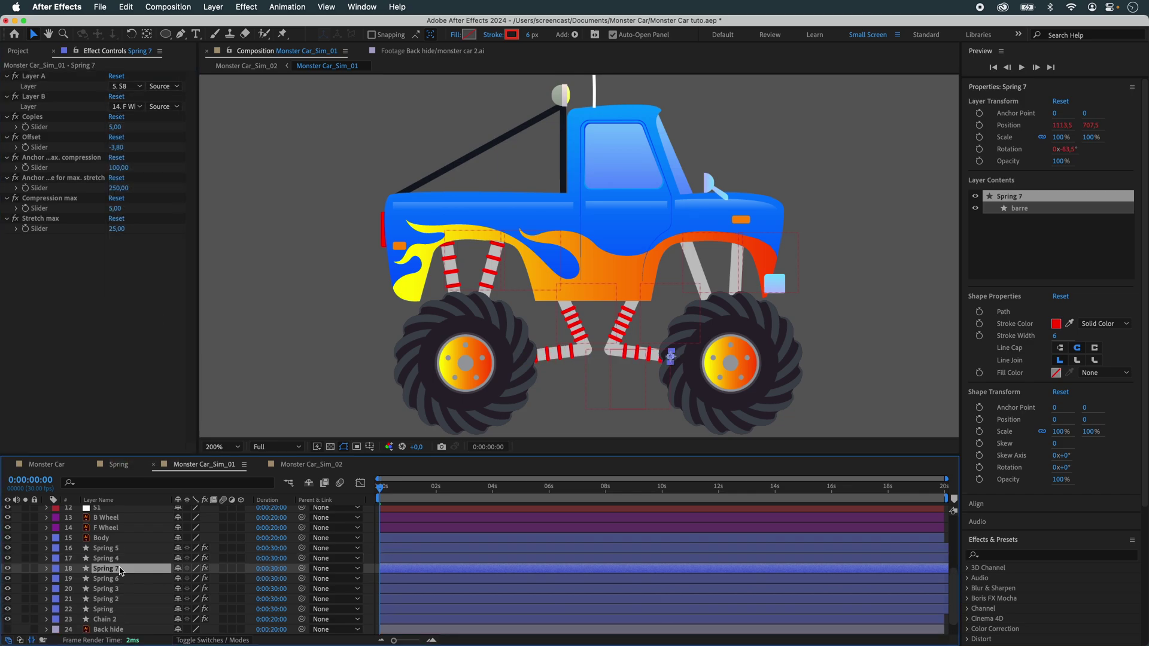
{"action": "left_click", "coordinate": [136, 87]}
{"action": "left_click", "coordinate": [141, 200]}
Duplicate the Spring 7 layer, set the copy's Layer A control to S5, and deselect all layers
{"action": "left_click", "coordinate": [114, 568]}
{"action": "key", "text": "super+d"}
{"action": "left_click", "coordinate": [129, 88]}
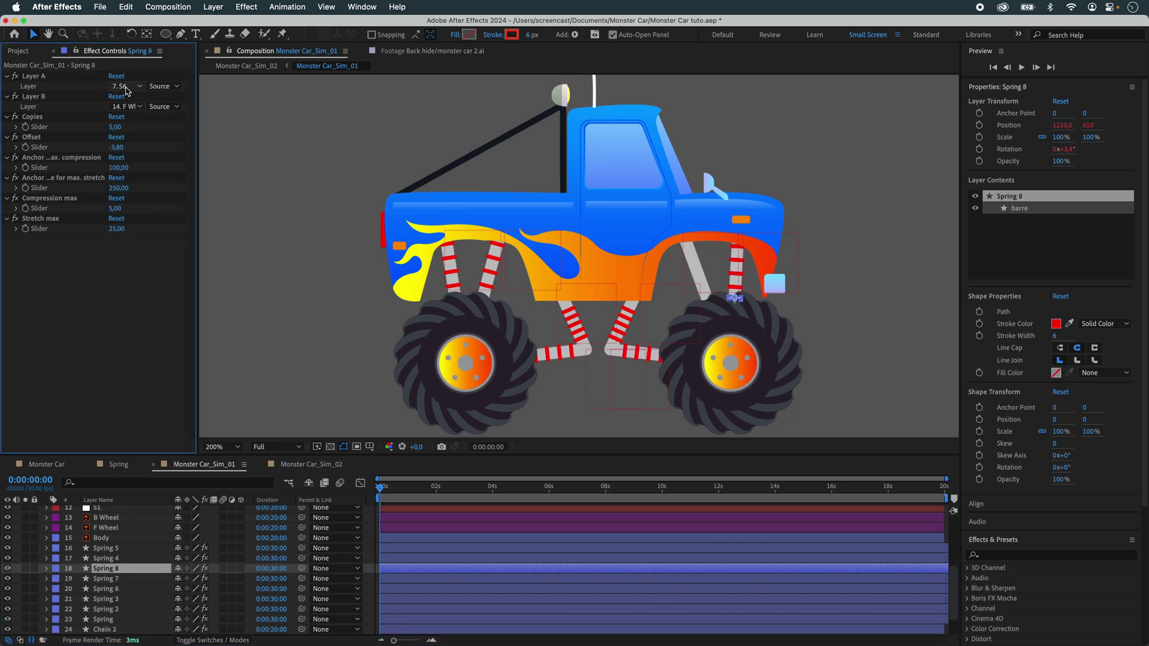
{"action": "left_click", "coordinate": [134, 216]}
{"action": "left_click", "coordinate": [290, 299]}
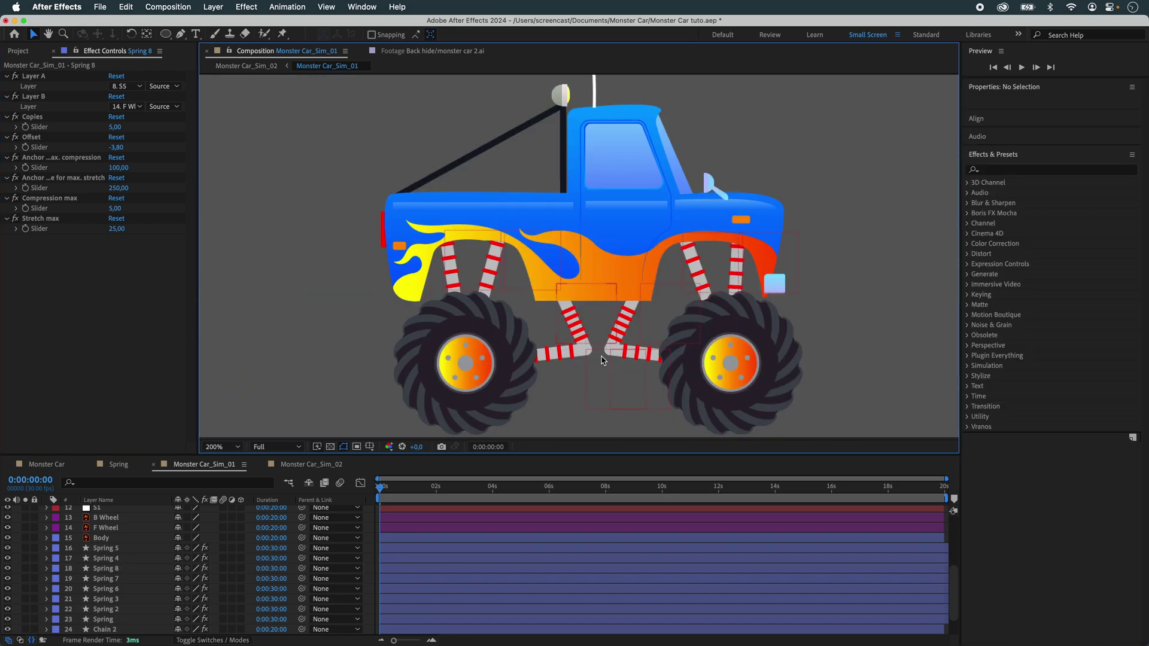
Connect the S7 and S8 nulls between the lower suspension arms with a ConnectLayersPRO chain line
{"action": "left_click", "coordinate": [596, 381]}
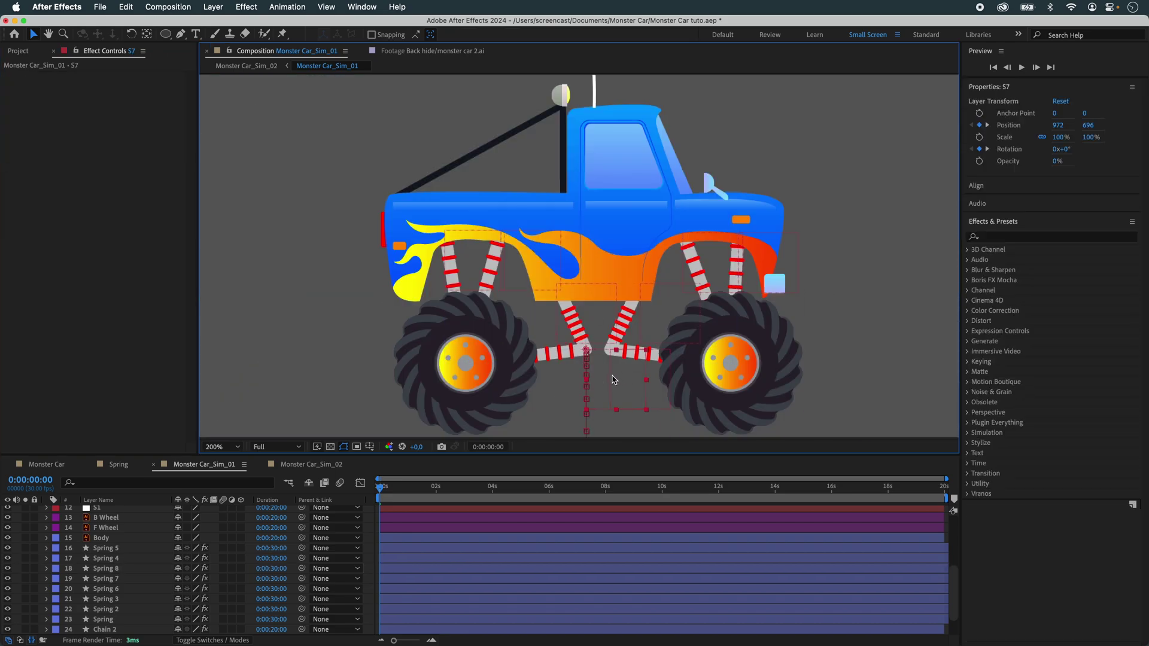
{"action": "left_click", "coordinate": [620, 410], "text": "shift"}
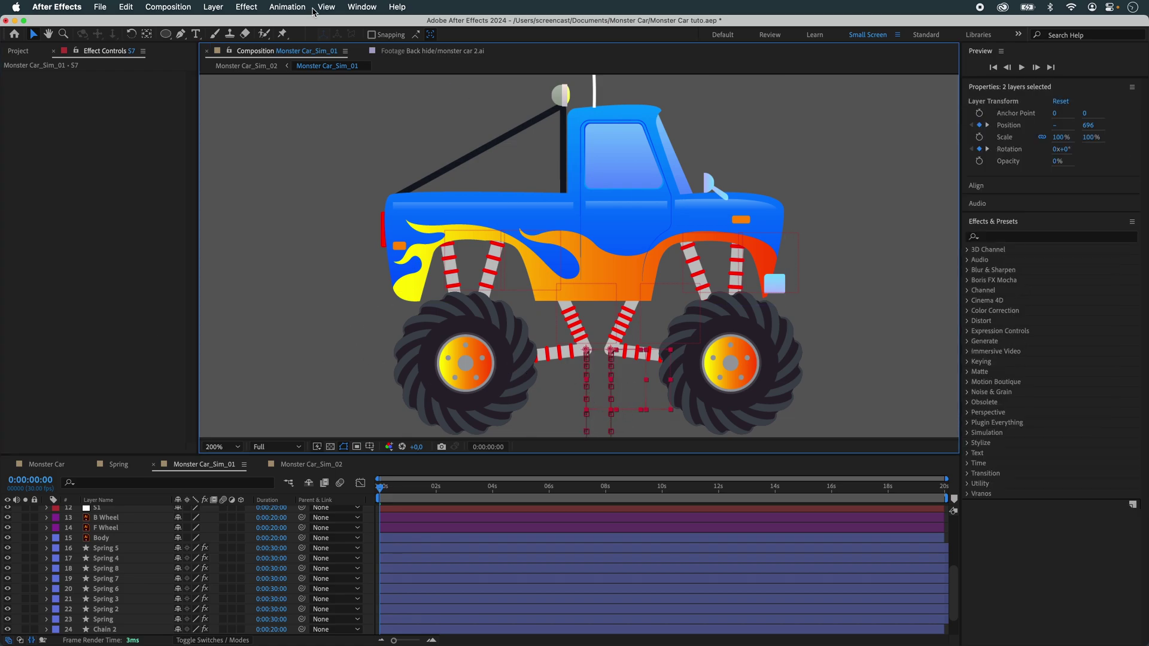
{"action": "left_click", "coordinate": [362, 7]}
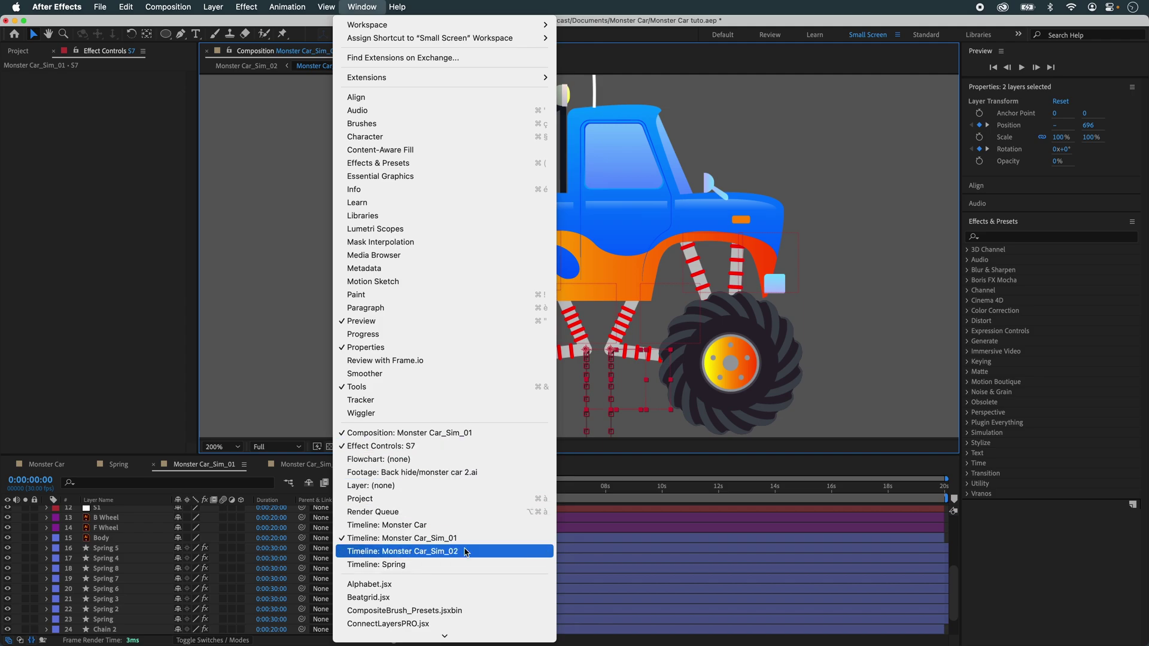
{"action": "left_click", "coordinate": [465, 623]}
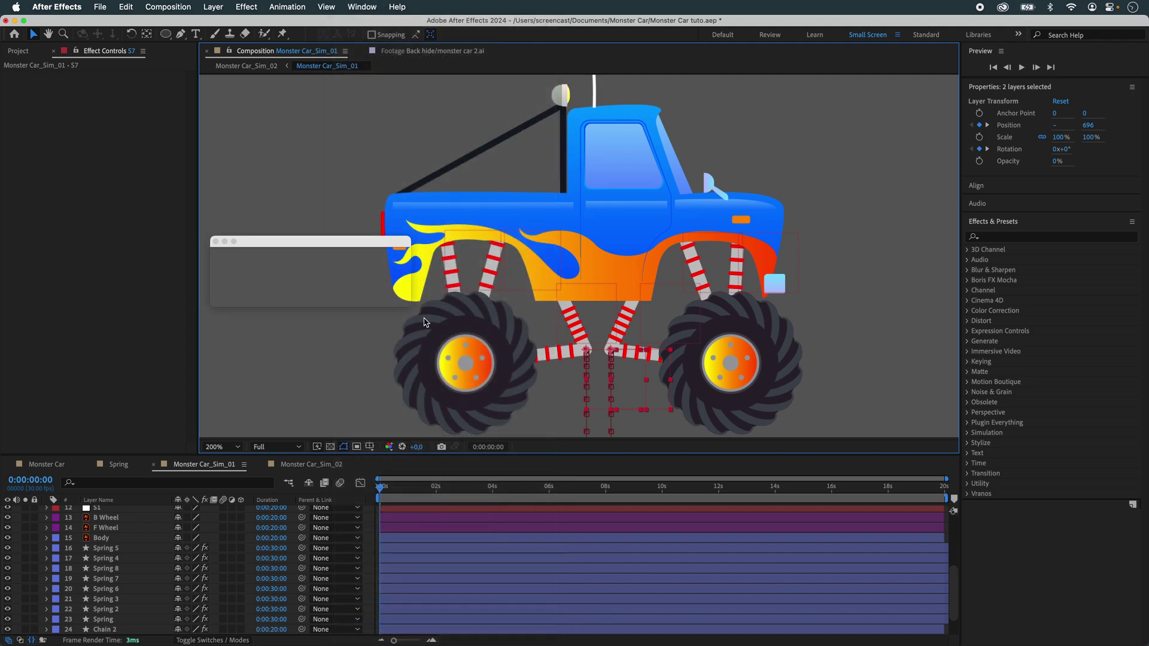
{"action": "left_click", "coordinate": [221, 274]}
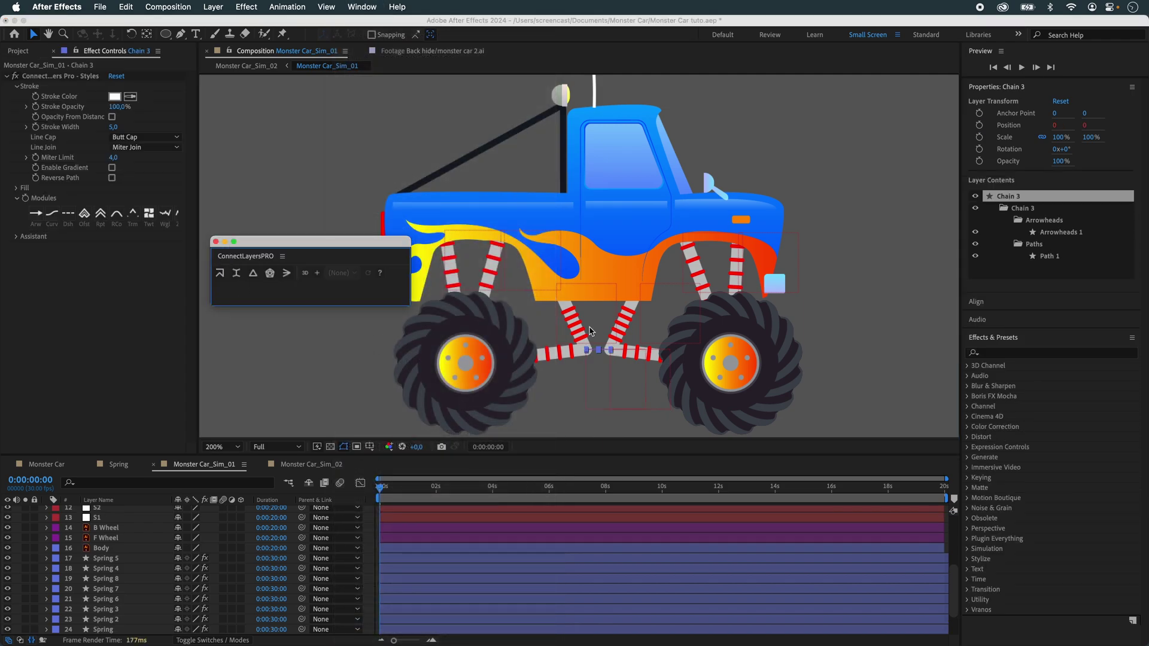
Style the line joining S7 and S8 with a round cap, stroke color 303030 and a stroke width of 28
{"action": "left_click", "coordinate": [144, 138]}
{"action": "left_click", "coordinate": [141, 163]}
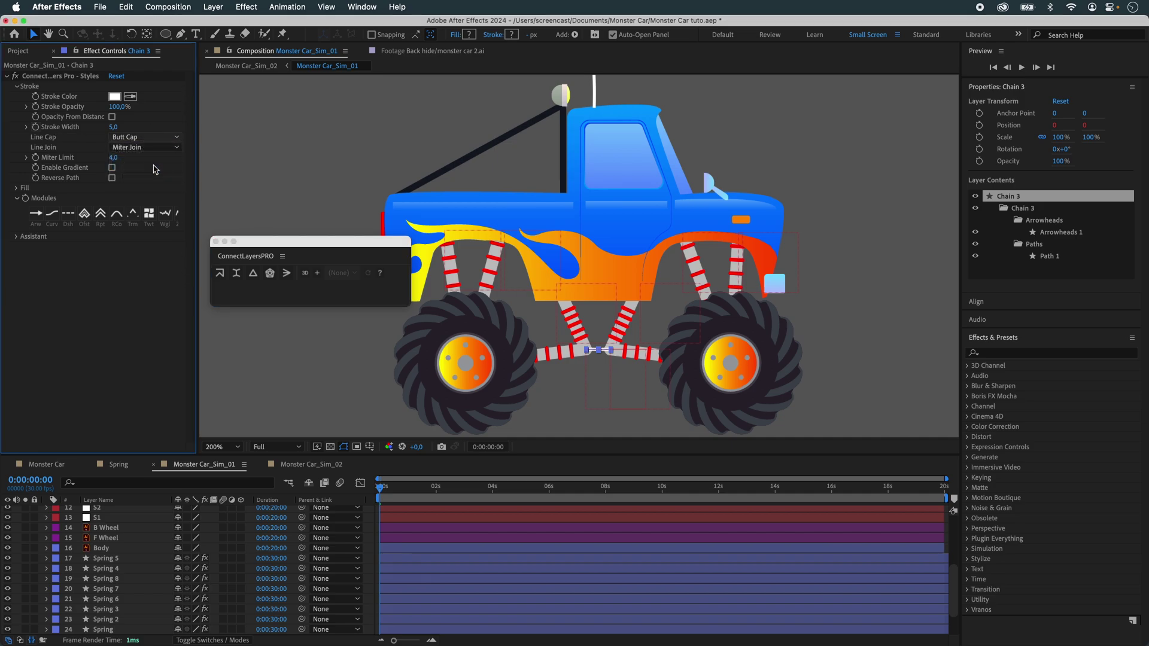
{"action": "left_click", "coordinate": [115, 97]}
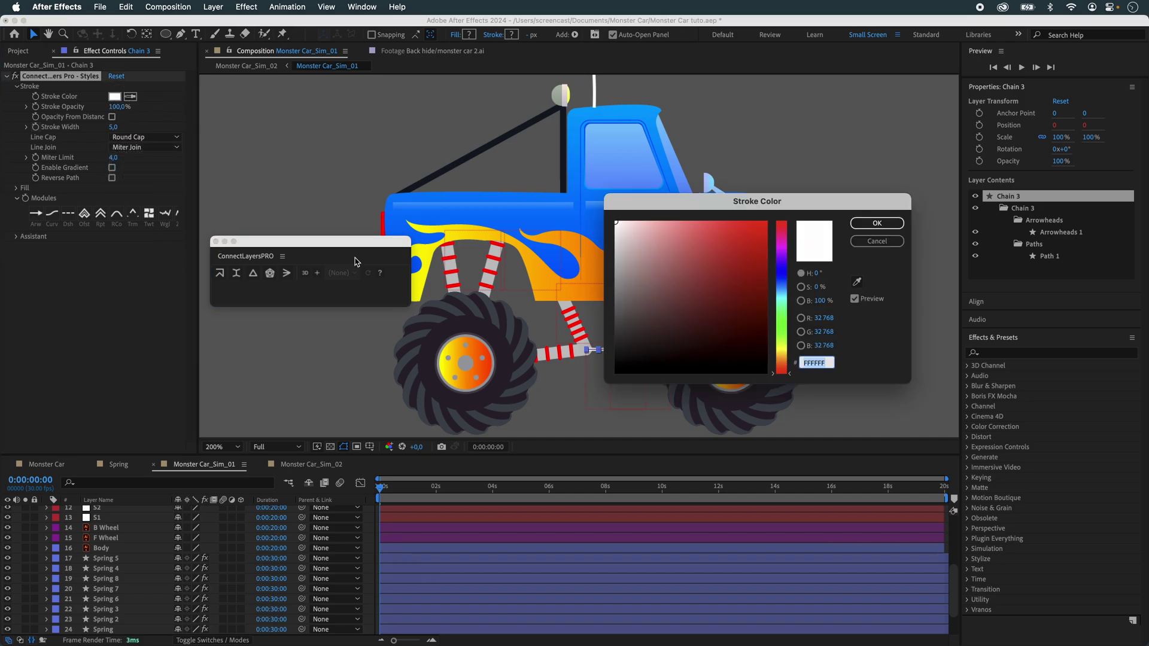
{"action": "mouse_move", "coordinate": [691, 263]}
{"action": "left_mouse_down"}
{"action": "mouse_move", "coordinate": [602, 317]}
{"action": "mouse_move", "coordinate": [590, 289]}
{"action": "mouse_move", "coordinate": [572, 350]}
{"action": "left_mouse_up"}
{"action": "left_click", "coordinate": [877, 224]}
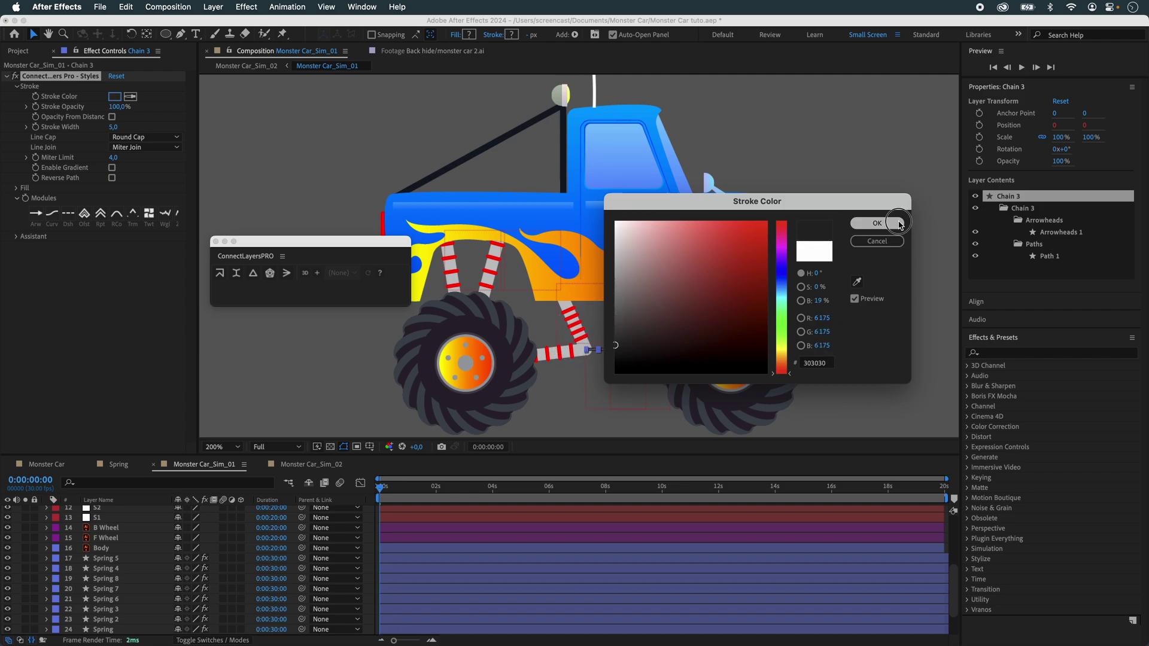
{"action": "mouse_move", "coordinate": [117, 130]}
{"action": "left_mouse_down"}
{"action": "mouse_move", "coordinate": [149, 128]}
{"action": "mouse_move", "coordinate": [131, 128]}
{"action": "left_mouse_up"}
{"action": "left_click", "coordinate": [162, 293]}
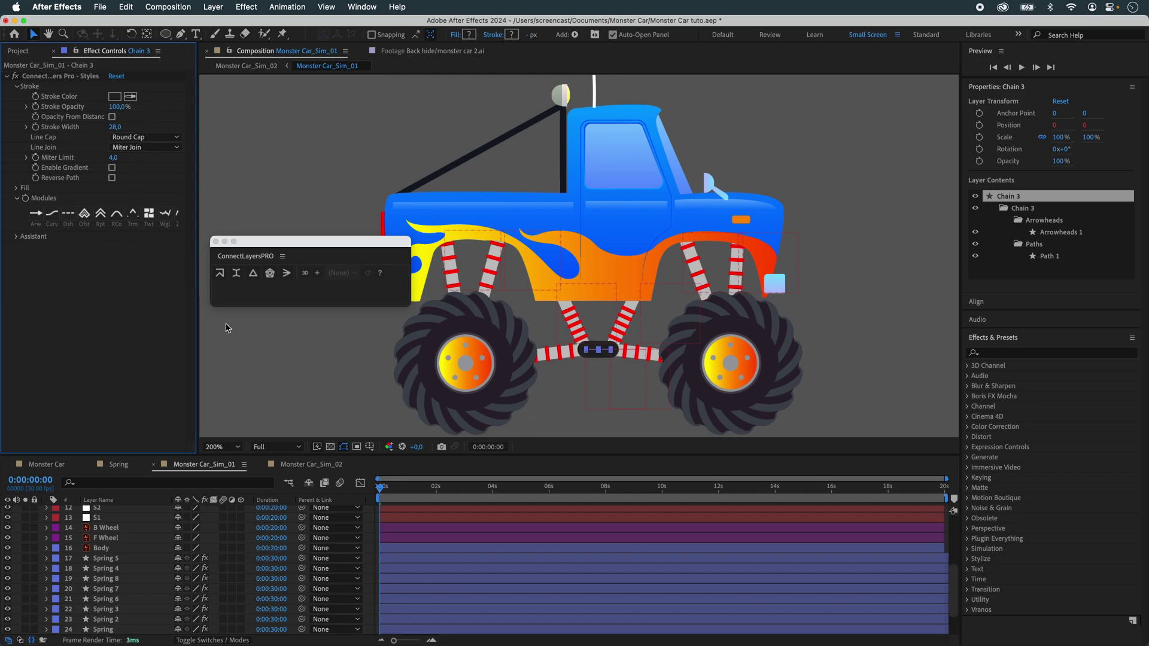
Preview the truck animation, playing Monster Car_Sim_02 from the start to examine the springs and the connecting bar
{"action": "left_click", "coordinate": [913, 342]}
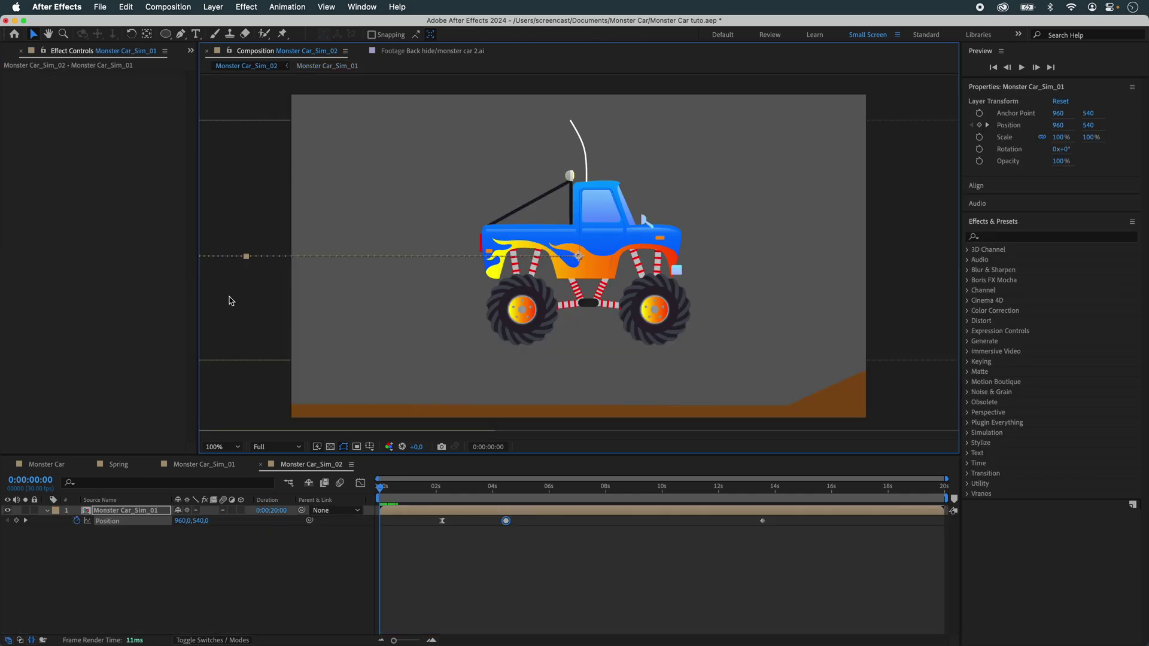
{"action": "key", "text": "space"}
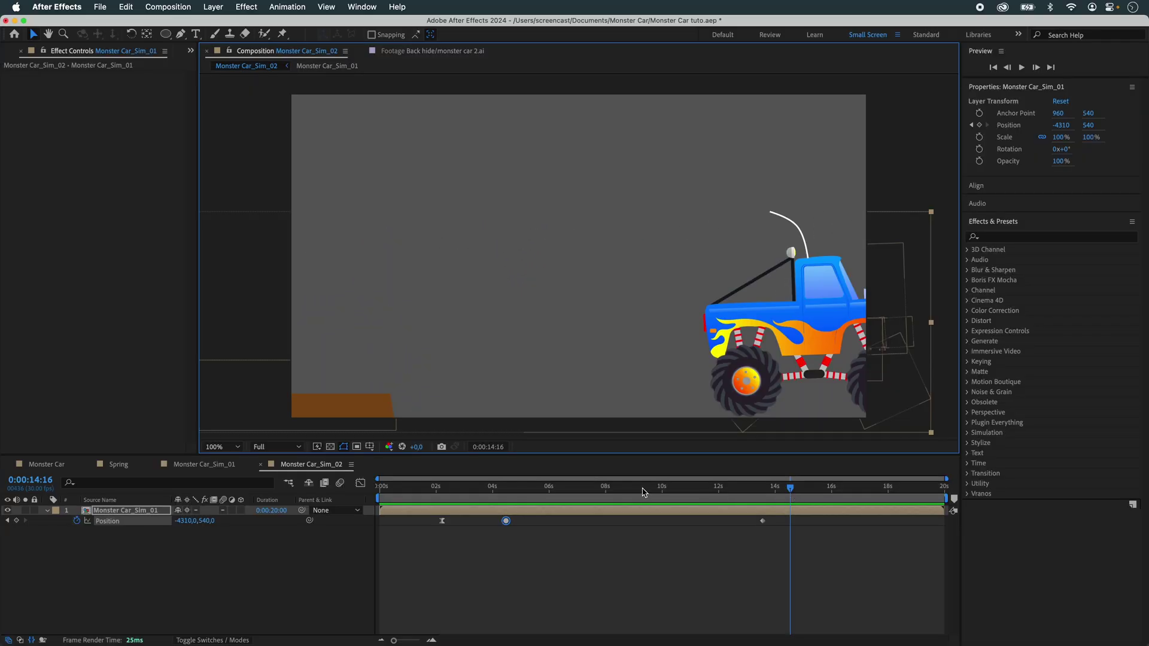
{"action": "left_click_drag", "start_coordinate": [667, 487], "coordinate": [344, 495]}
{"action": "left_click", "coordinate": [496, 586]}
{"action": "key", "text": "space"}
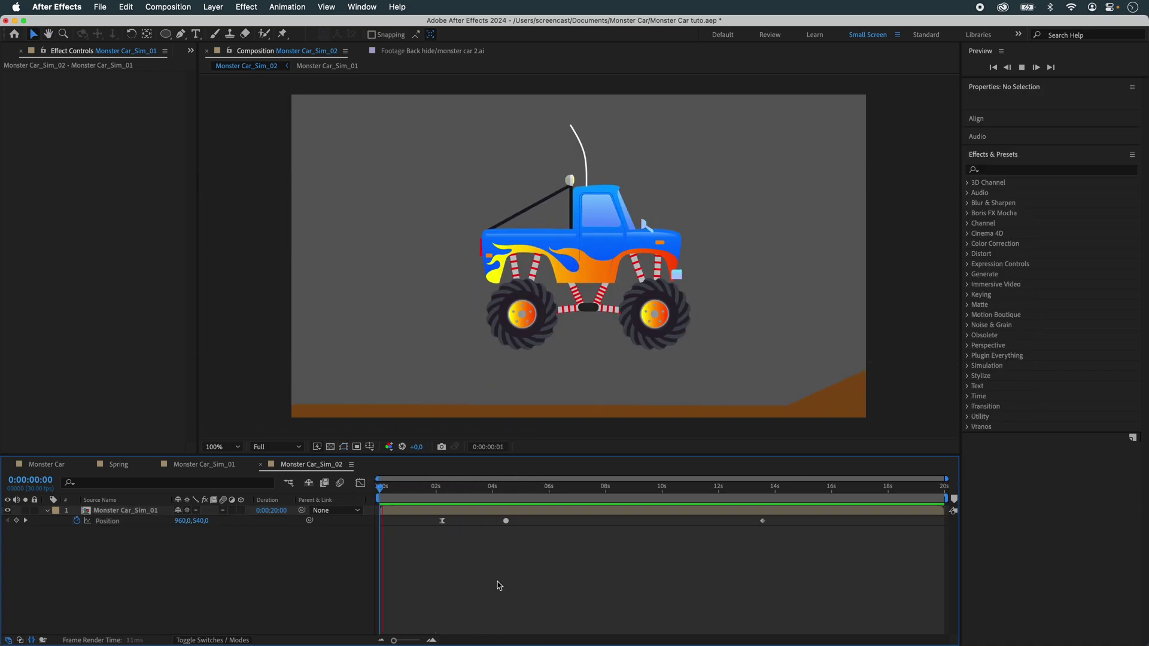